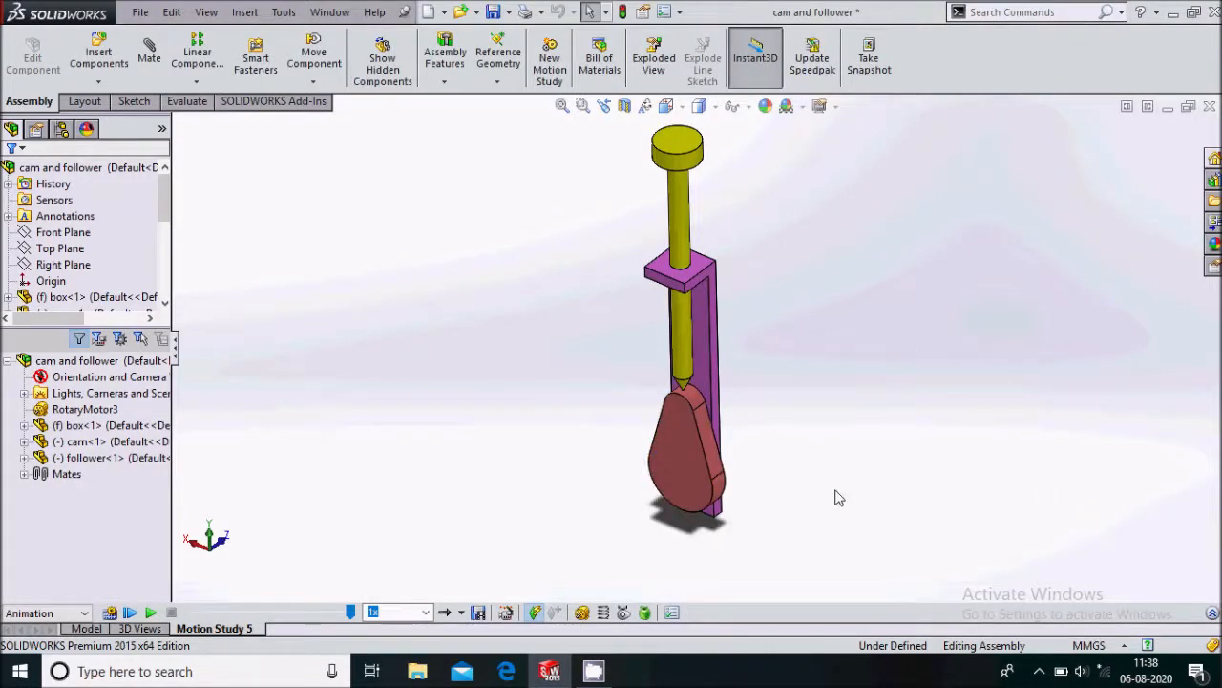
- Close the cam and follower assembly and create a new part document
click(1209, 106)
click(535, 348)
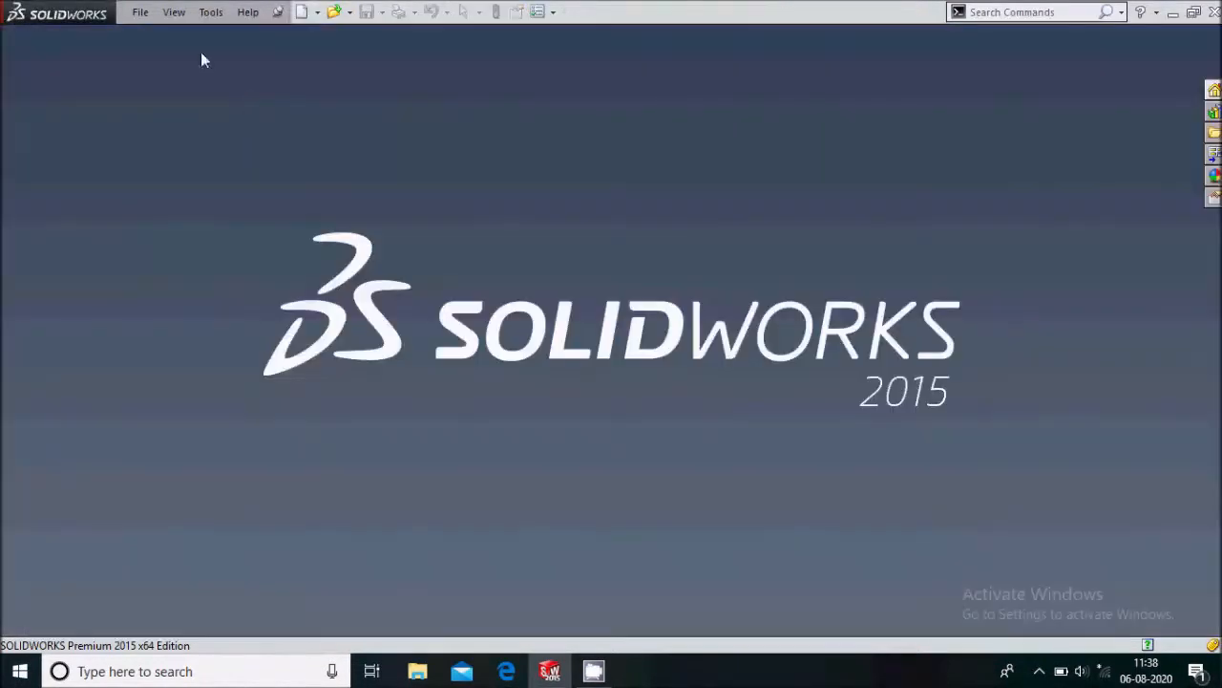
click(140, 13)
click(158, 36)
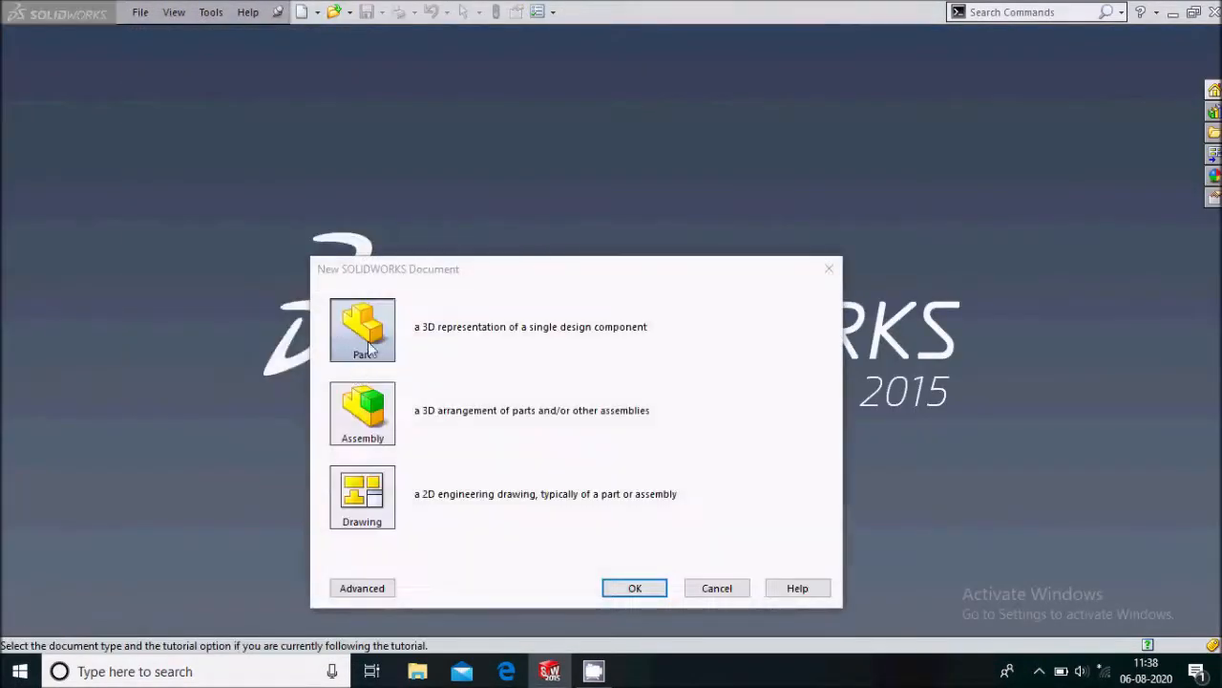
click(635, 589)
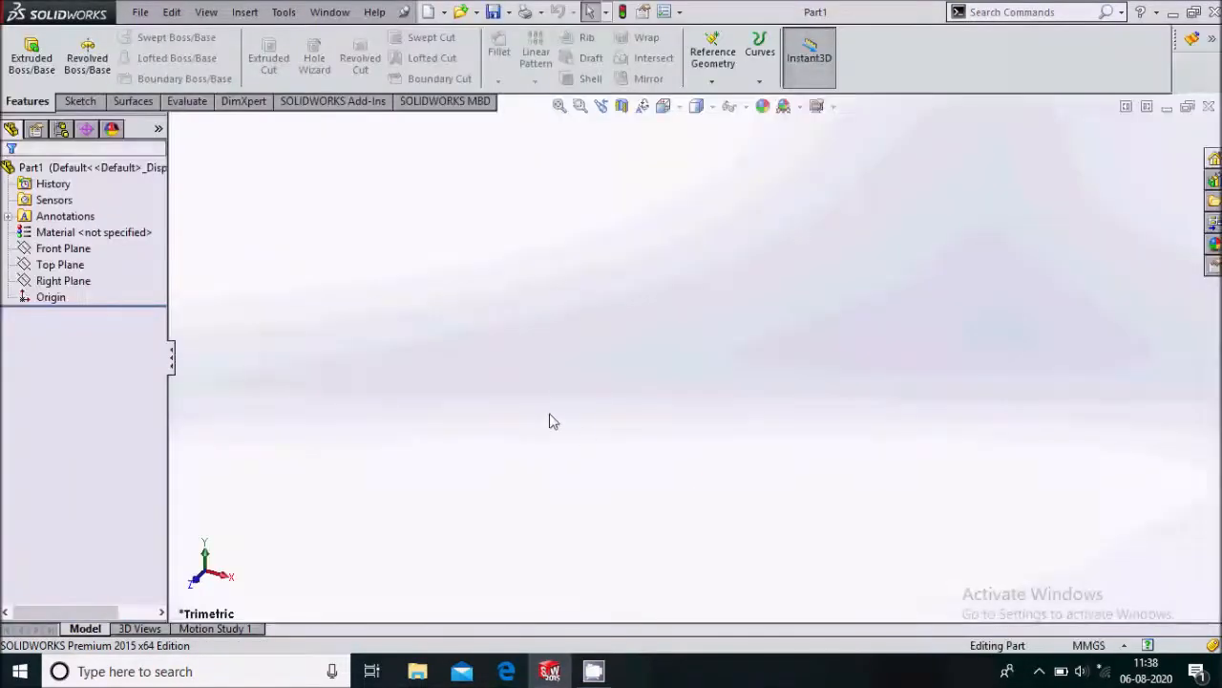
- Sketch two circles on the Top Plane: one at the origin, radius about 27 mm, and one about 85 mm directly below, radius about 29 mm
click(77, 265)
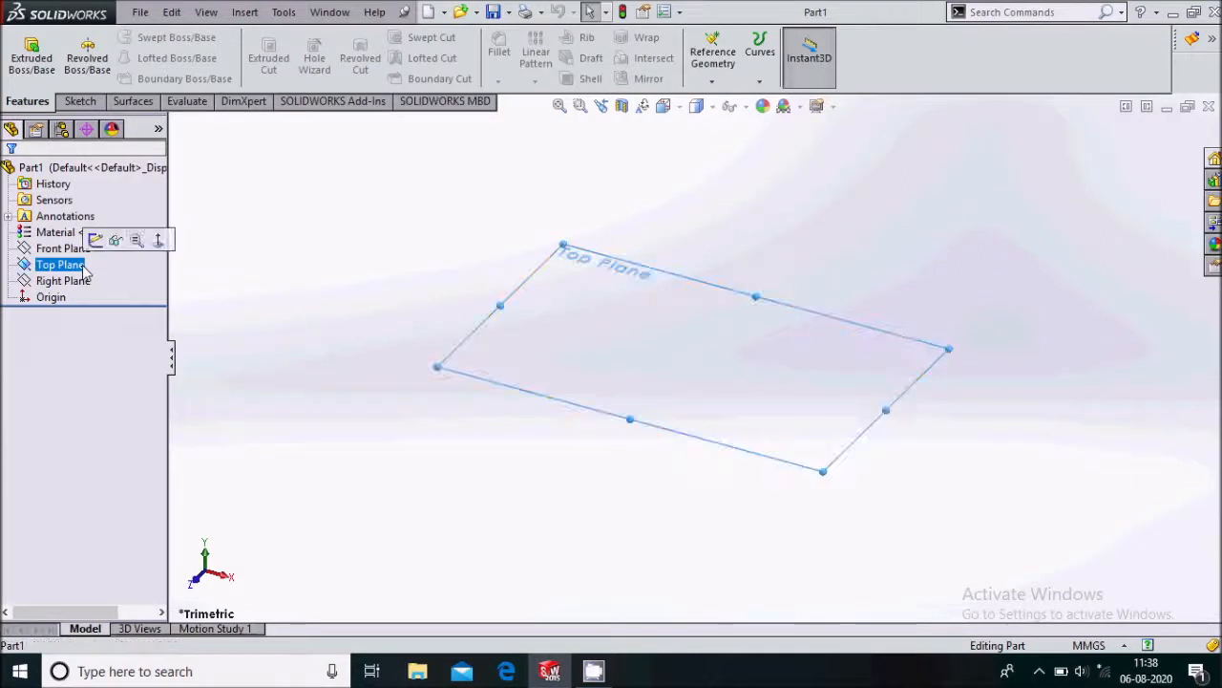
click(98, 240)
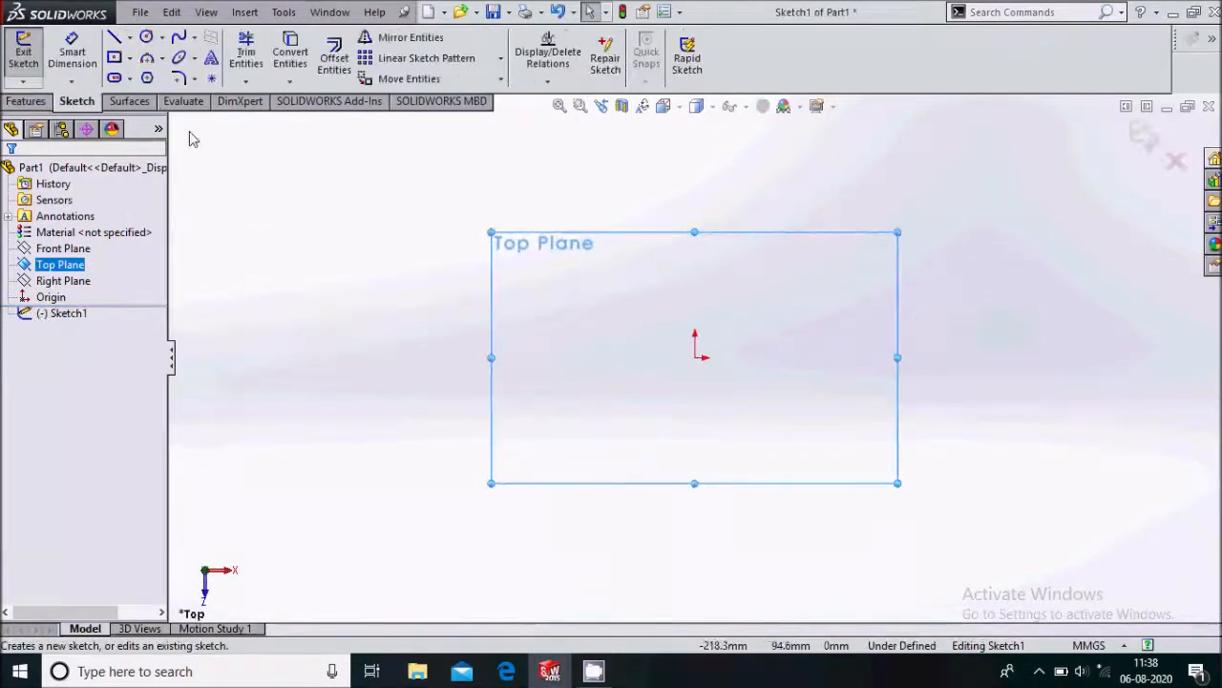
click(147, 38)
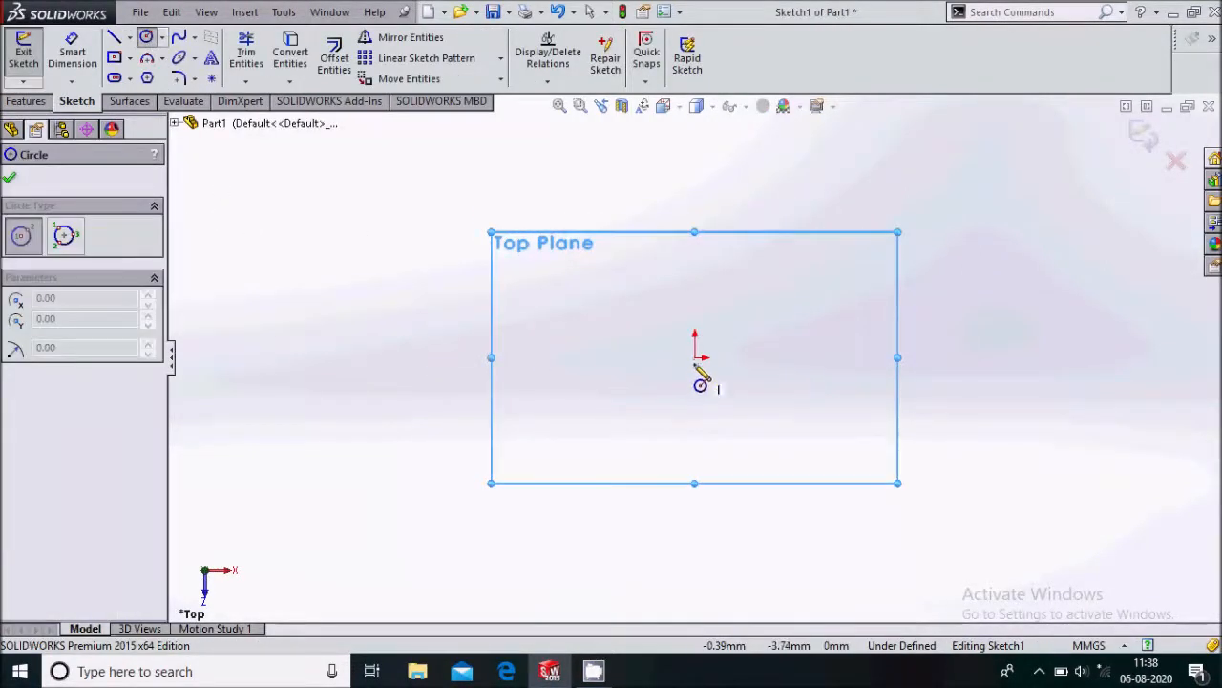
drag(695, 358, 740, 402)
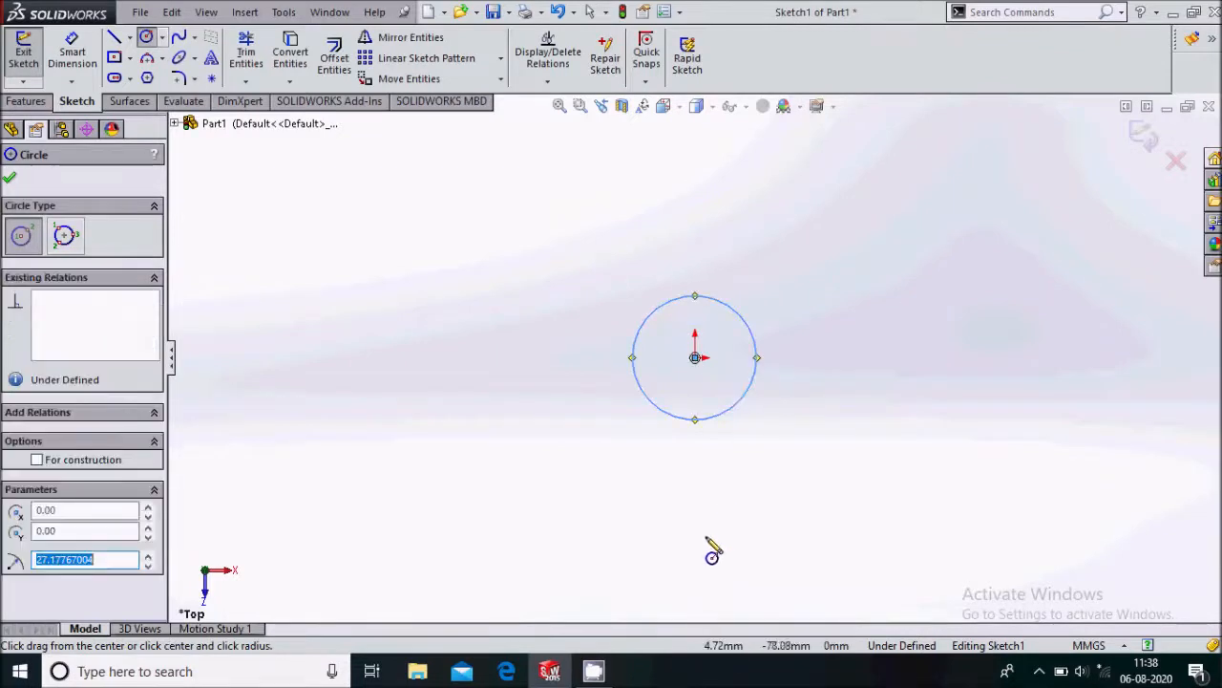
drag(696, 552, 740, 598)
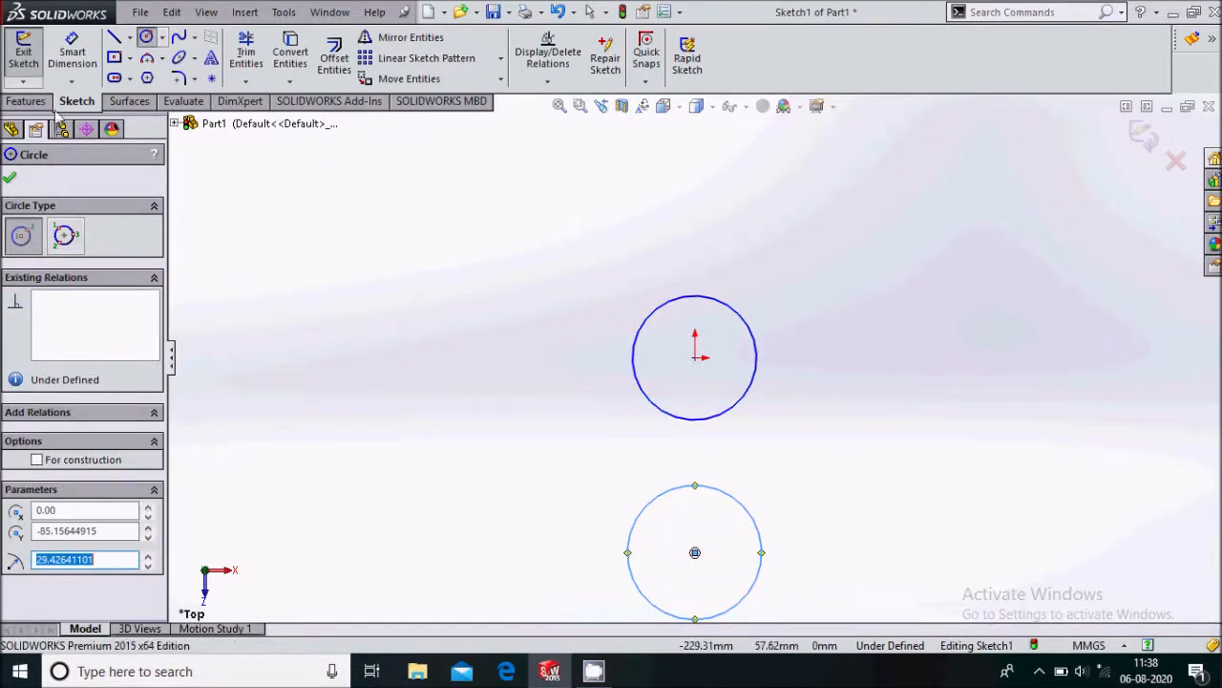
- Dimension the circle at the origin to a diameter of 36 mm
click(74, 57)
click(756, 370)
click(828, 246)
text(3)
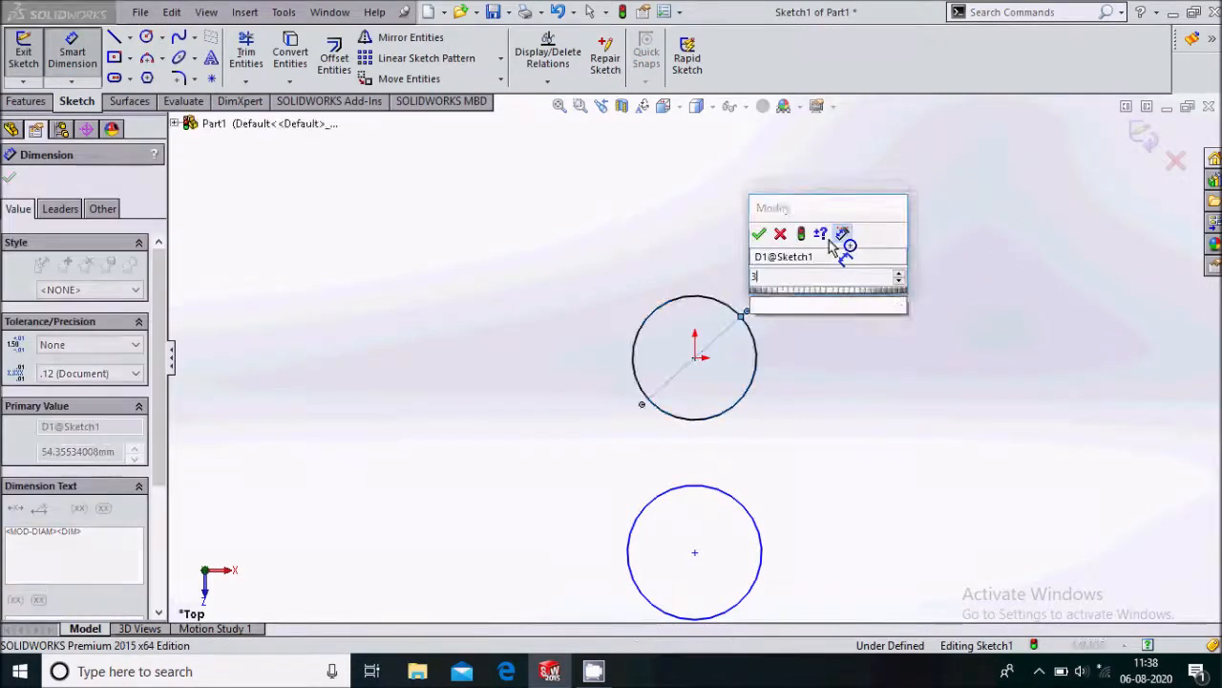
text(6)
key(Return)
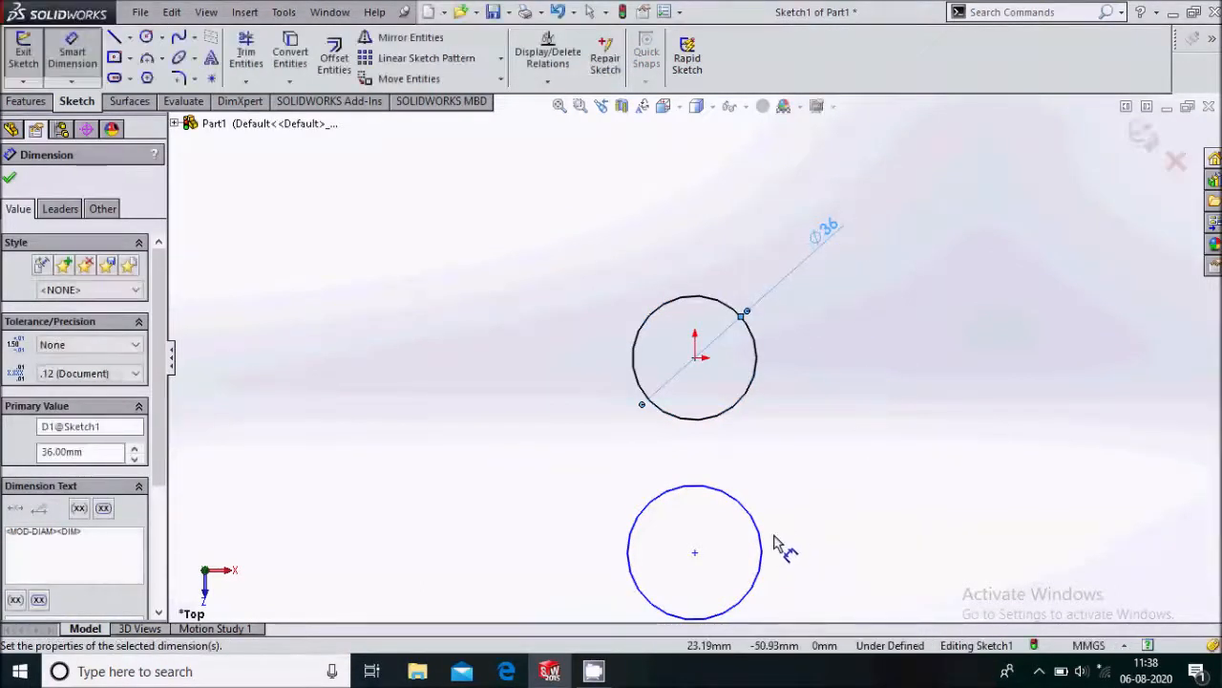
- Dimension the lower circle to a diameter of 80 mm
click(772, 545)
click(864, 525)
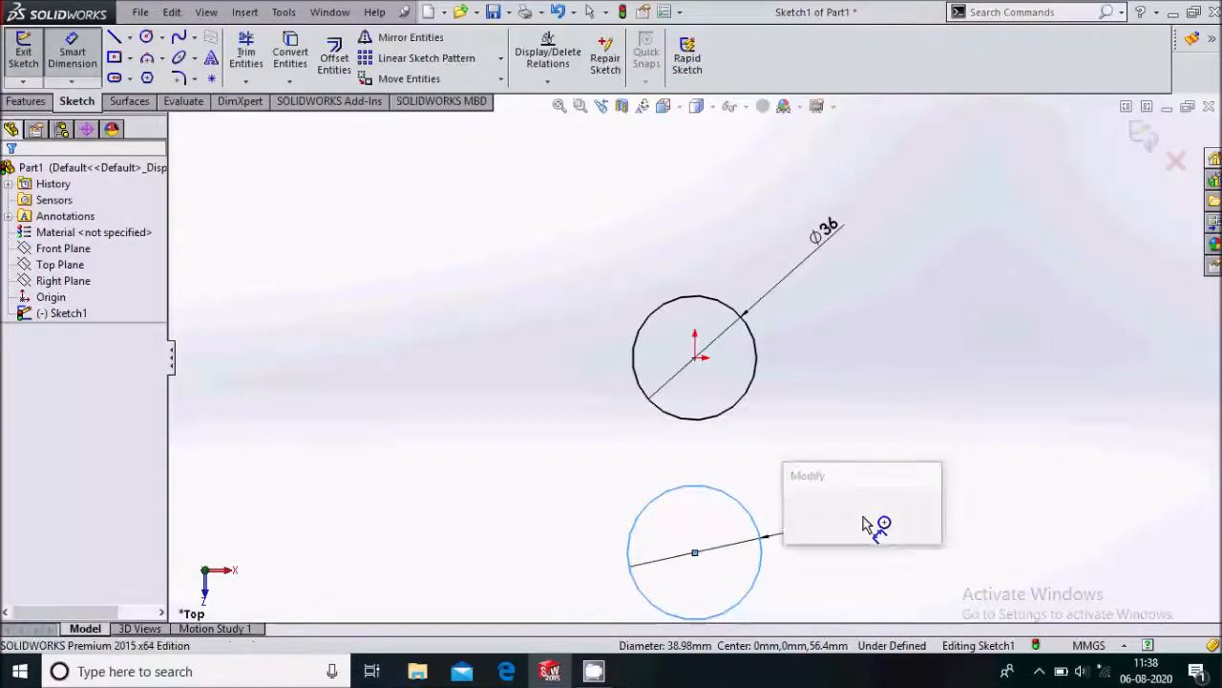
text(80)
key(Return)
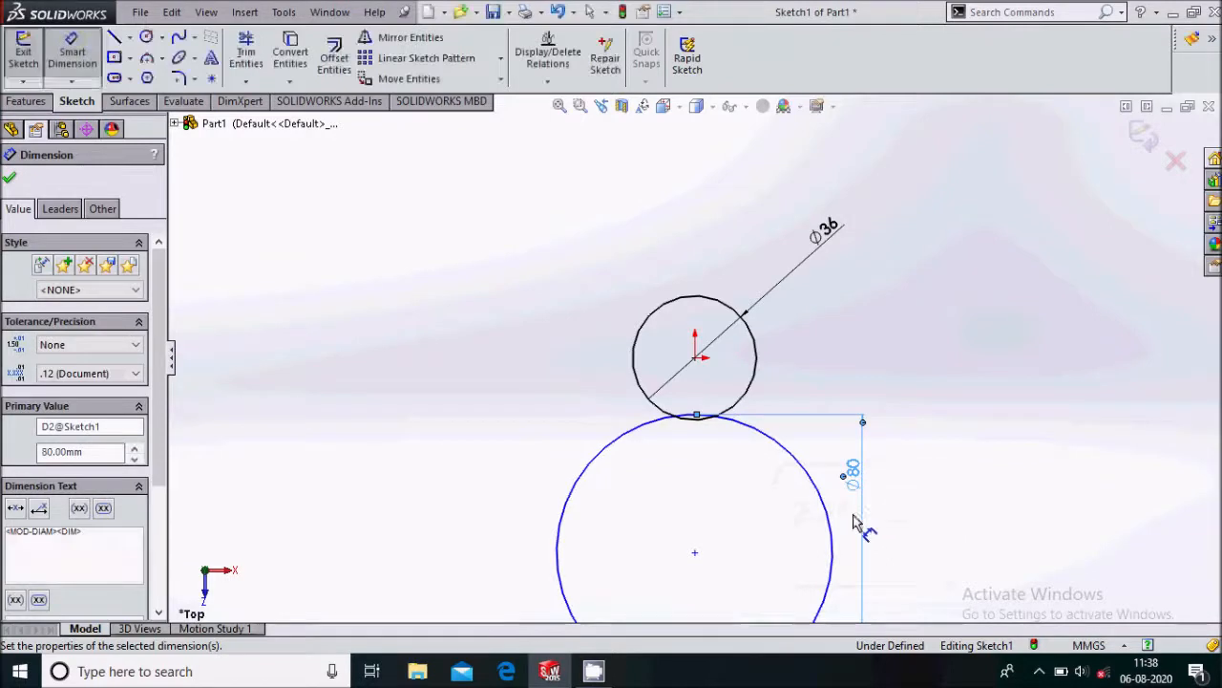
- Dimension the distance between the two circle centres to 80 mm
click(695, 552)
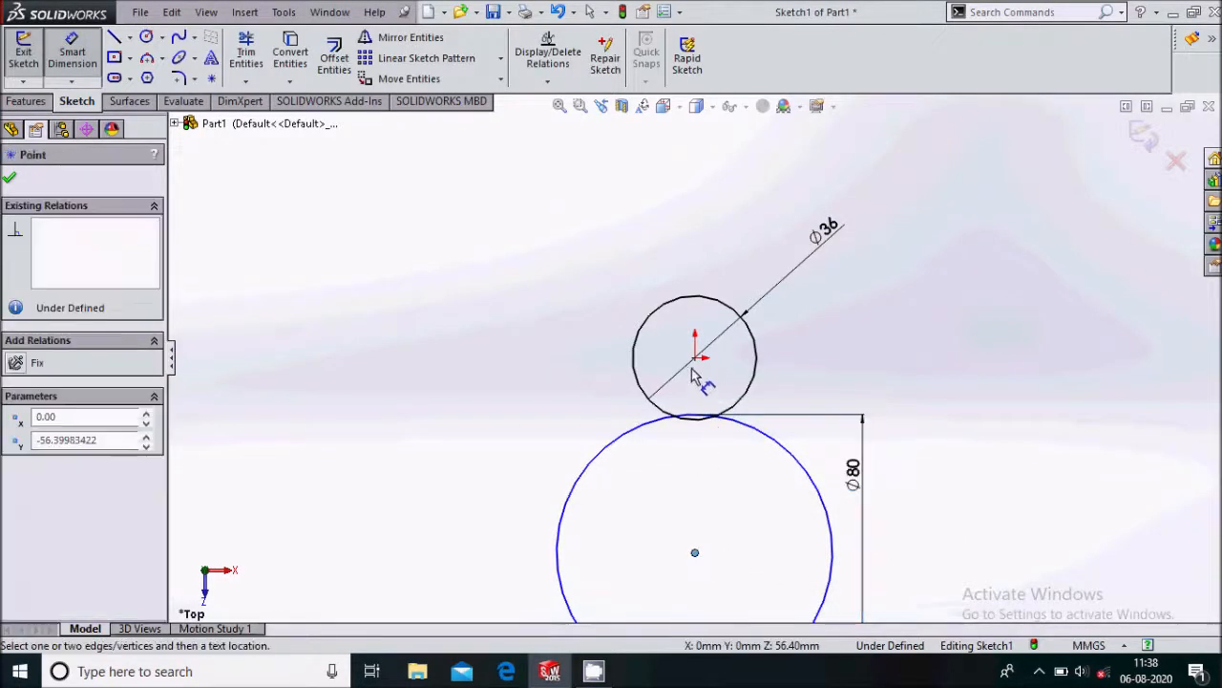
click(695, 359)
click(497, 455)
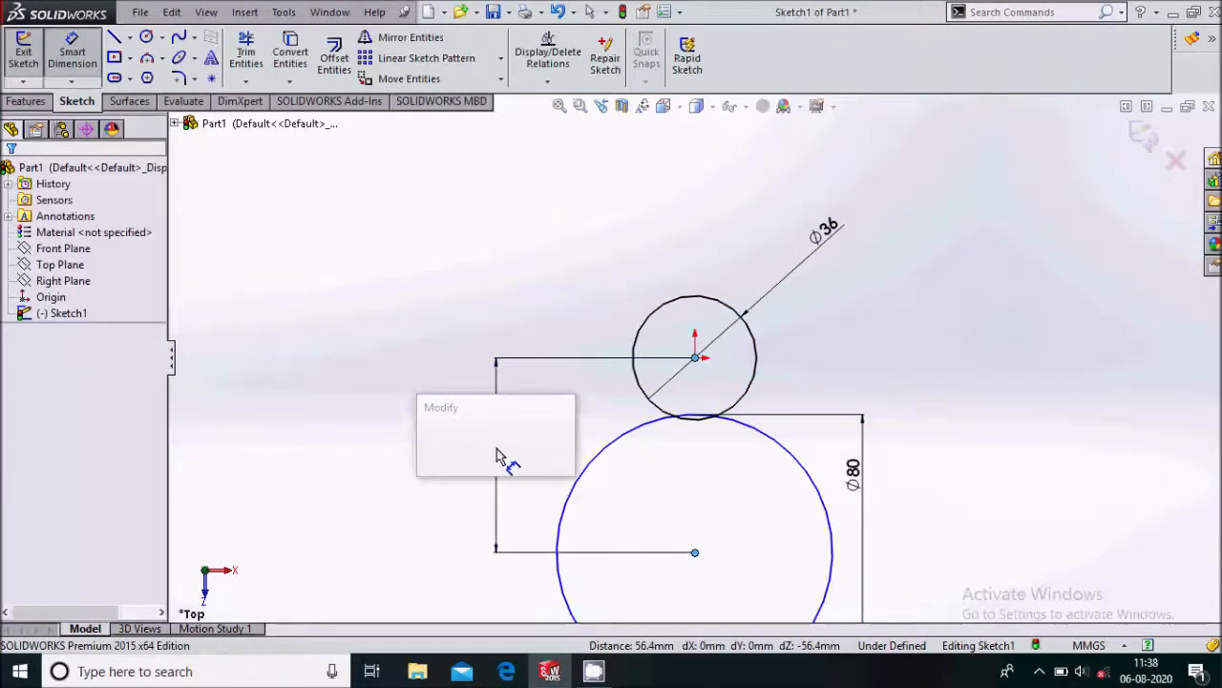
text(40)
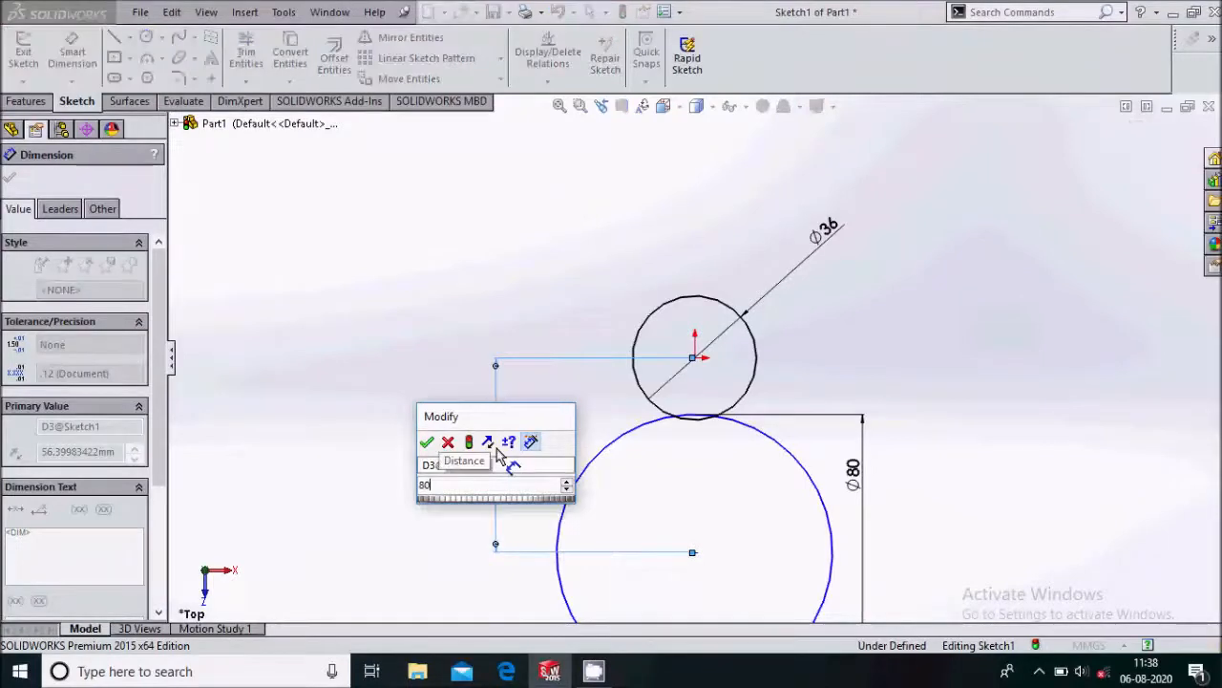
key(Return)
scroll(611, 401, up, 2)
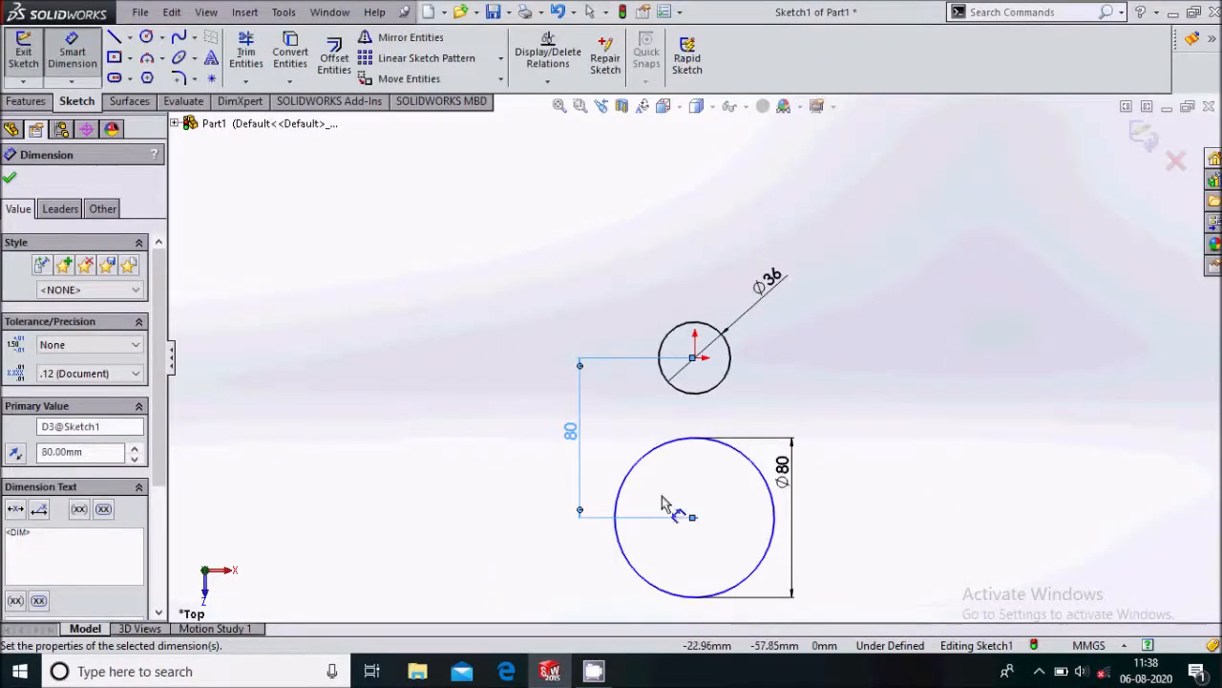
click(11, 180)
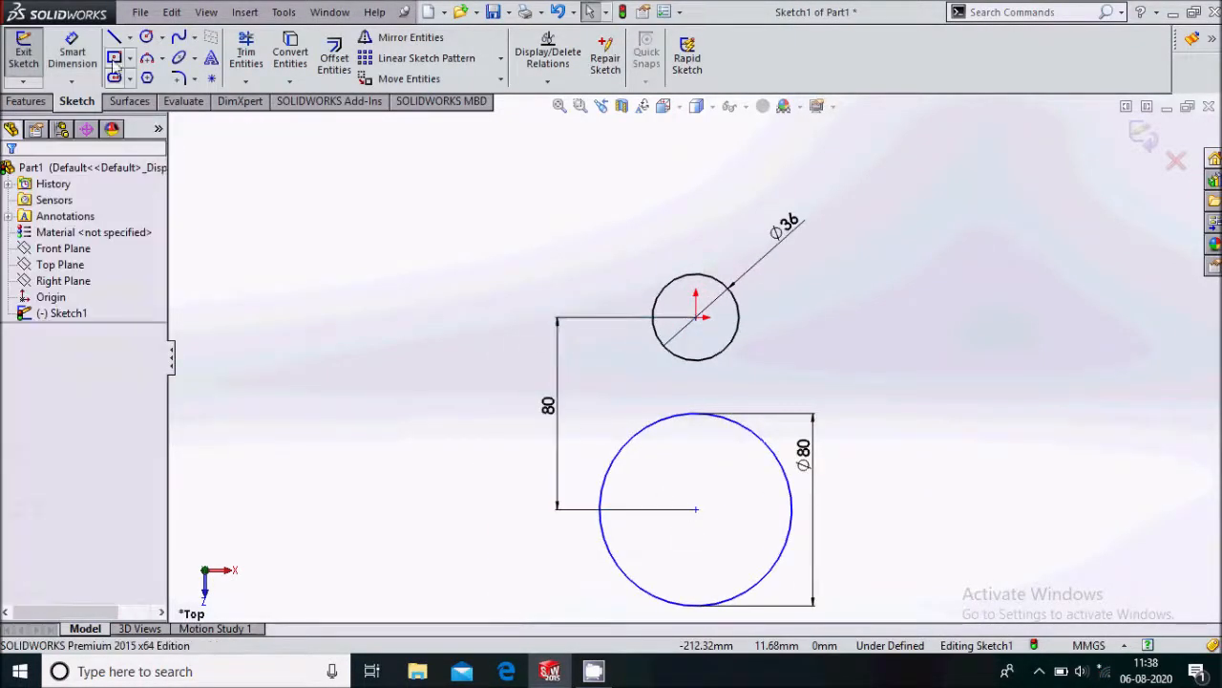
- Sketch a steep slanted line to the left of both circles, spanning from above the small circle to near the large circle's bottom
click(113, 37)
mouse_move(479, 239)
mouse_down()
mouse_move(404, 469)
mouse_move(379, 603)
mouse_up()
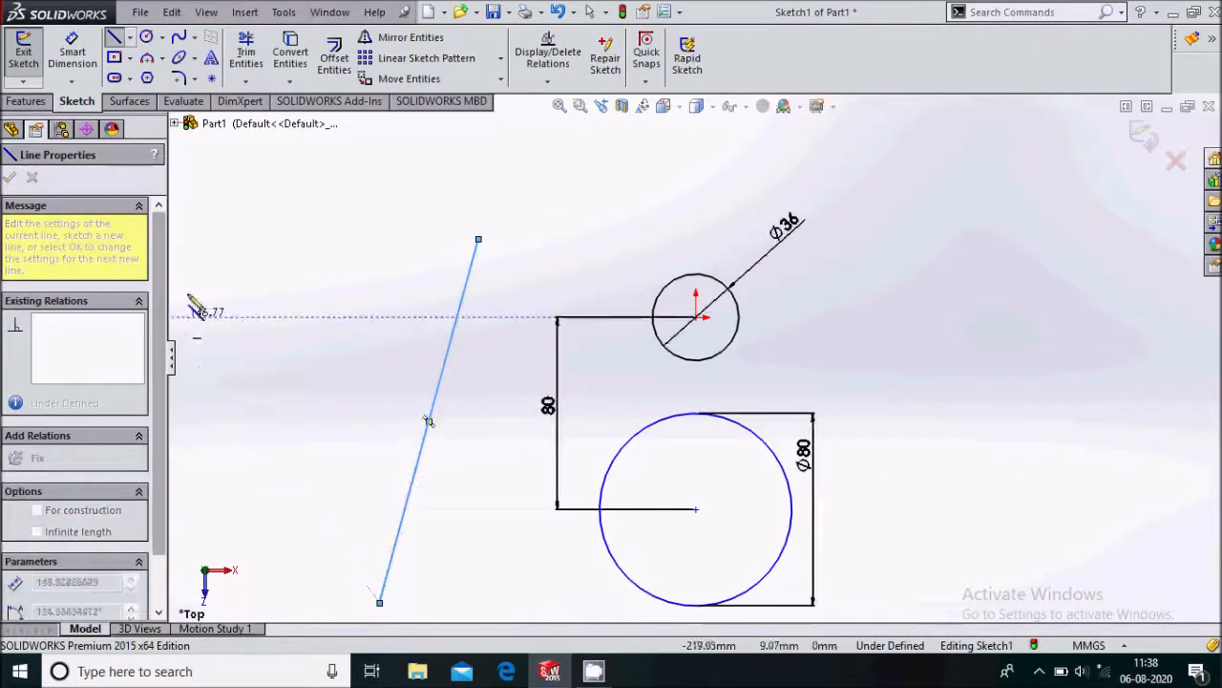
key(Escape)
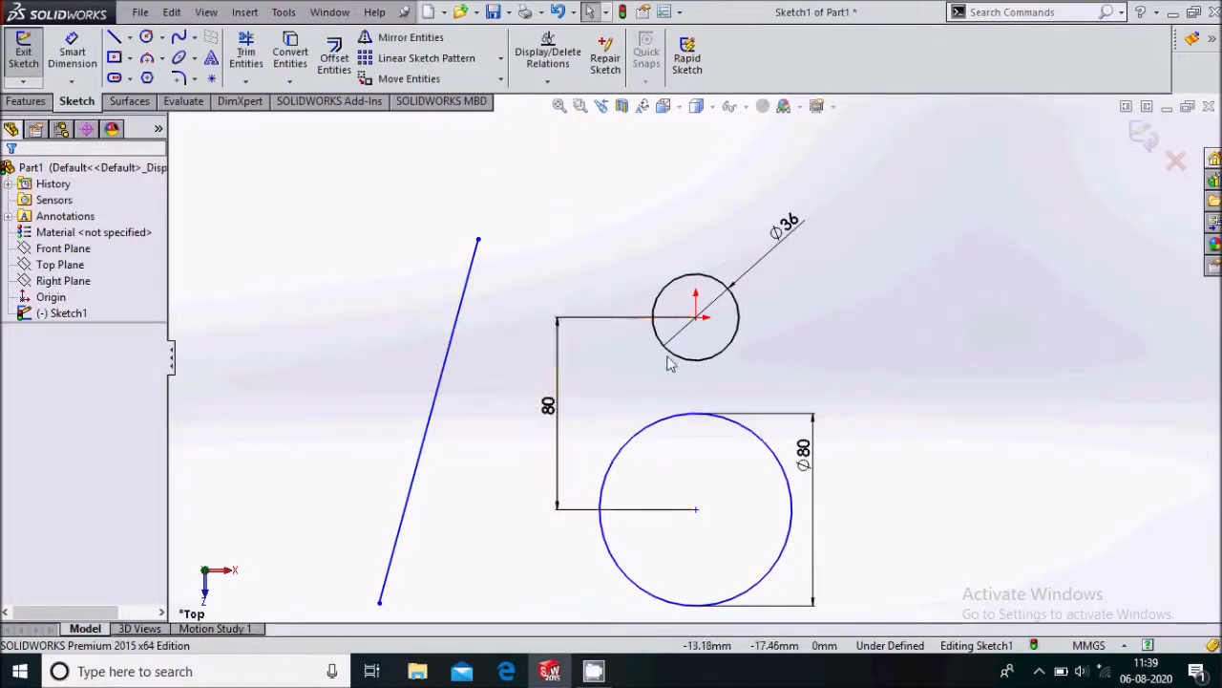
- Make the slanted line tangent to both the 36 mm circle and the 80 mm circle
drag(676, 294, 449, 267)
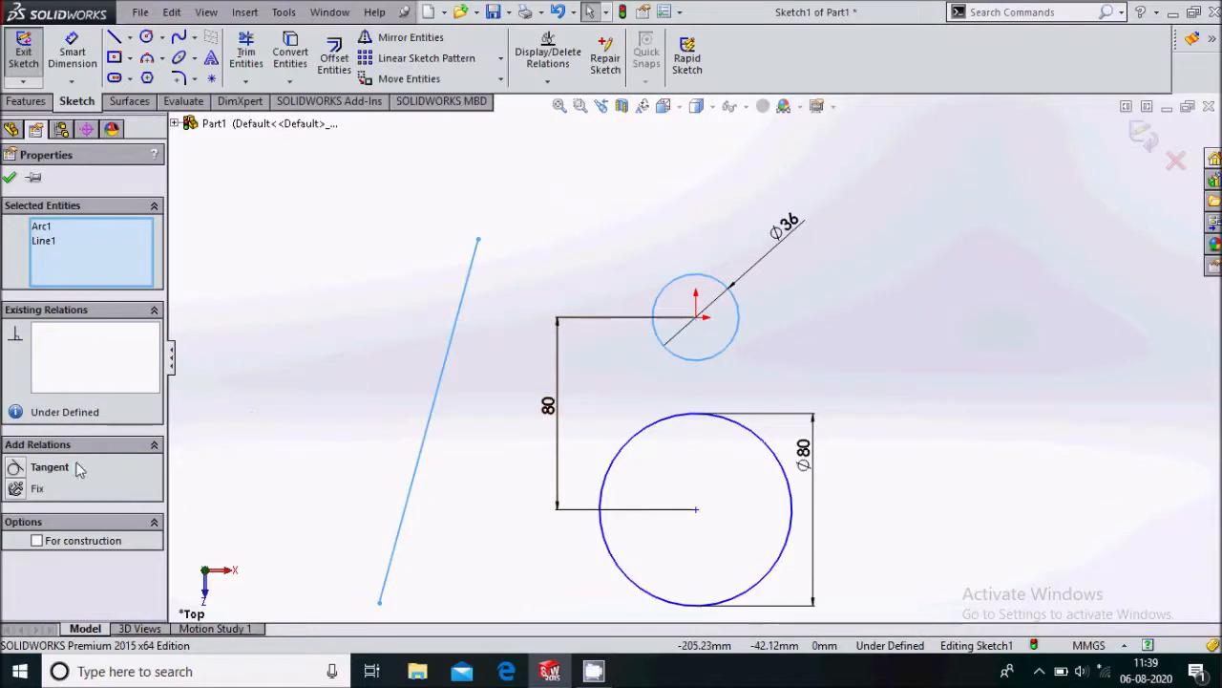
click(19, 471)
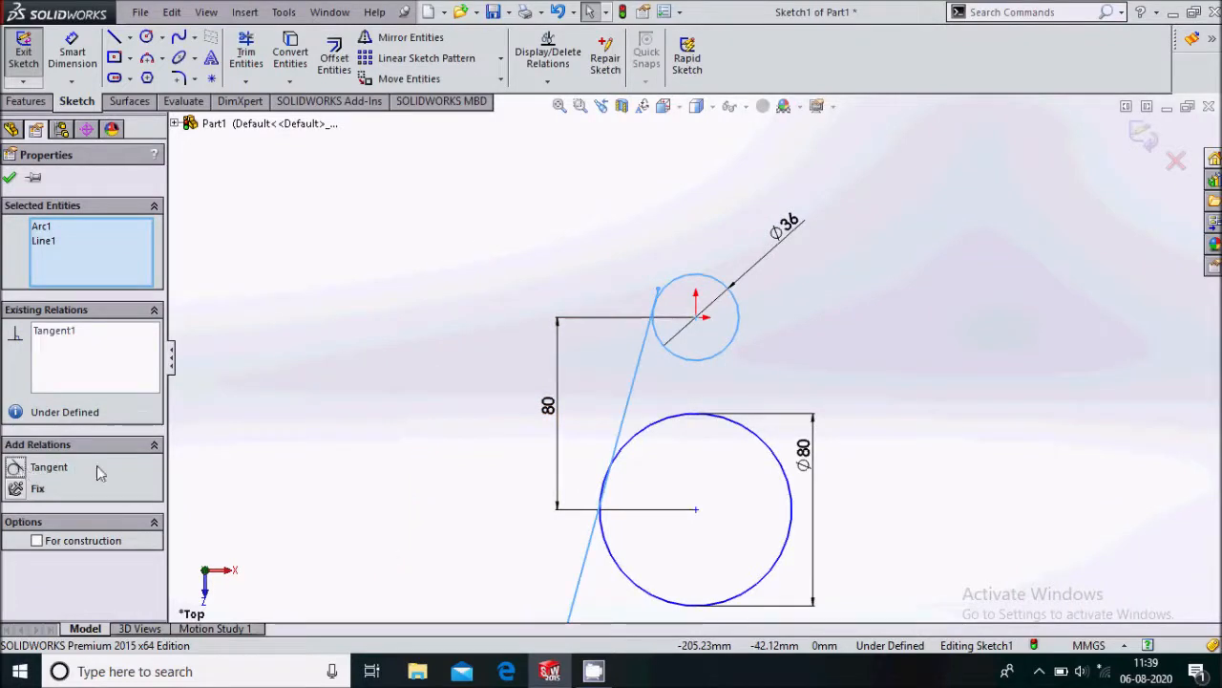
click(648, 541)
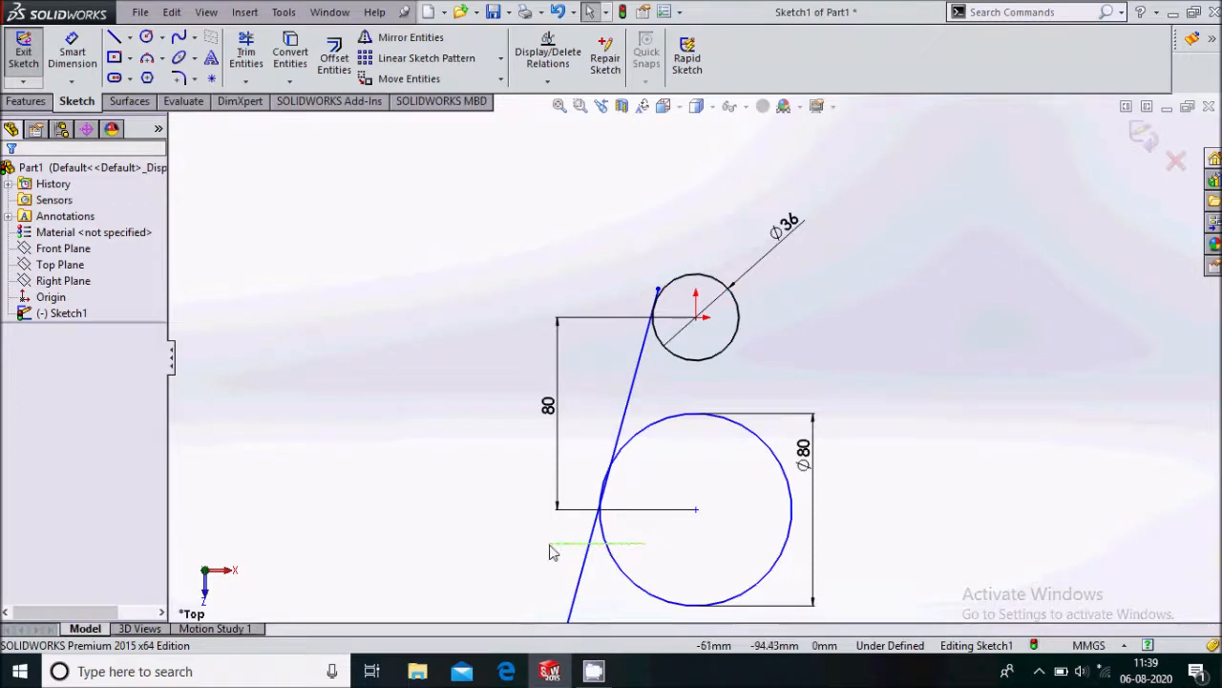
drag(550, 545, 537, 544)
click(14, 469)
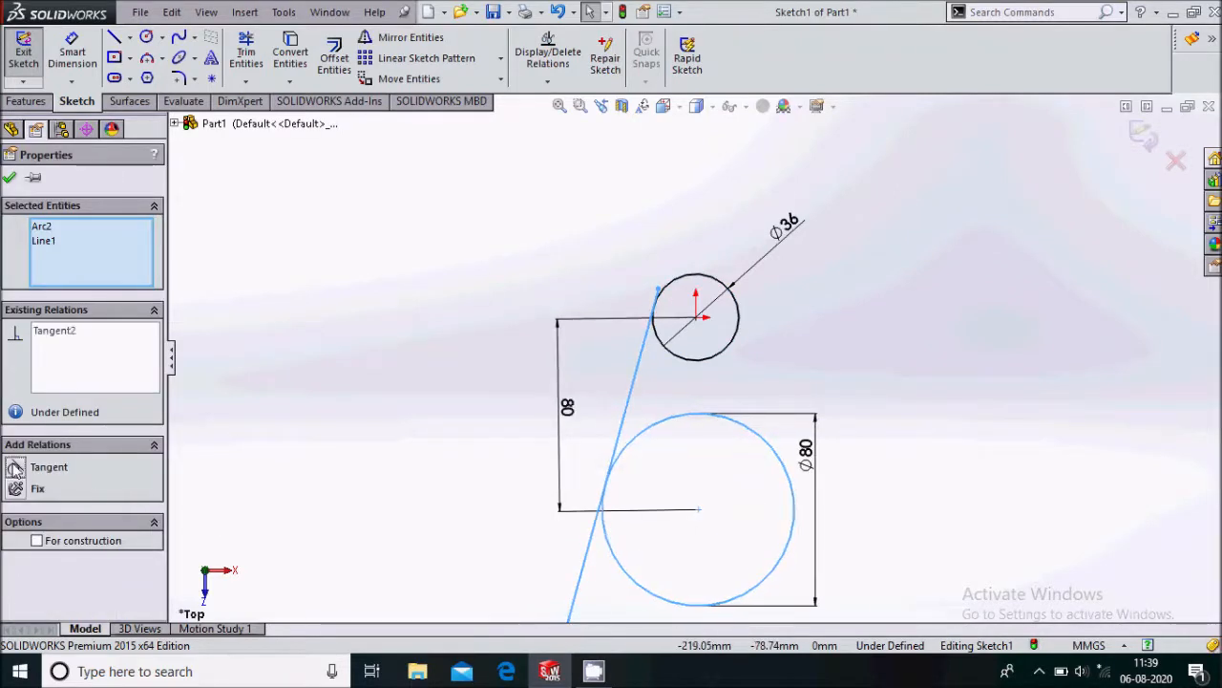
click(12, 179)
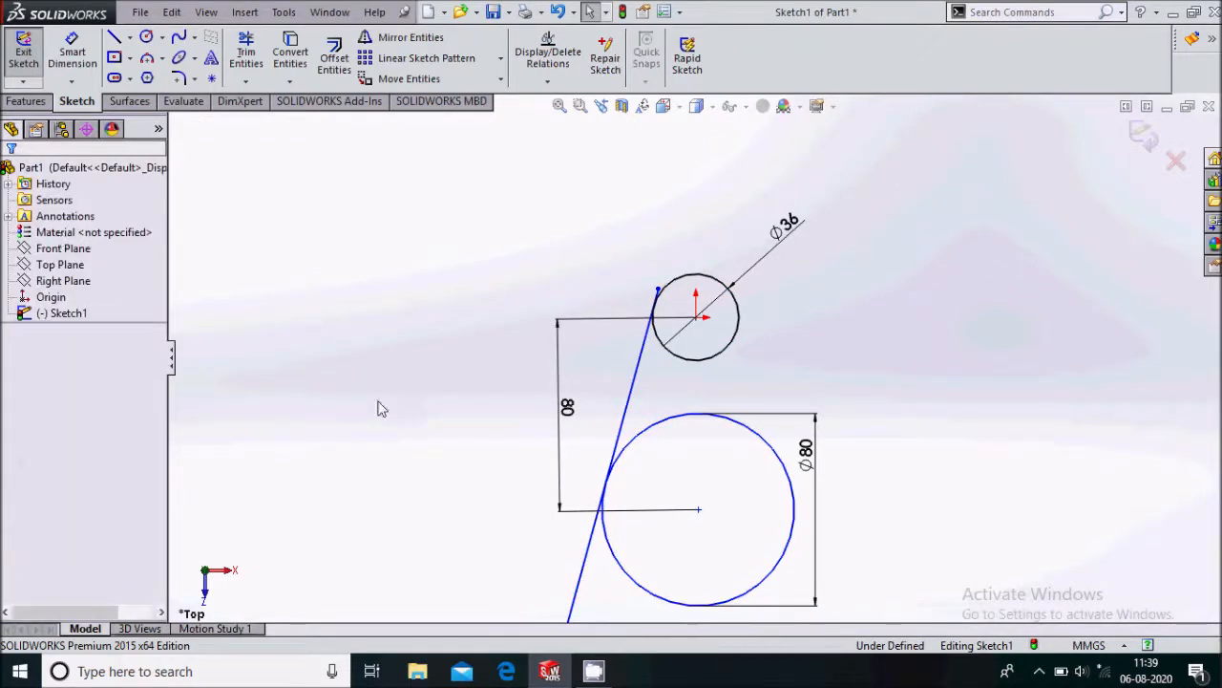
- Add a vertical relation between the centres of the two circles
click(700, 509)
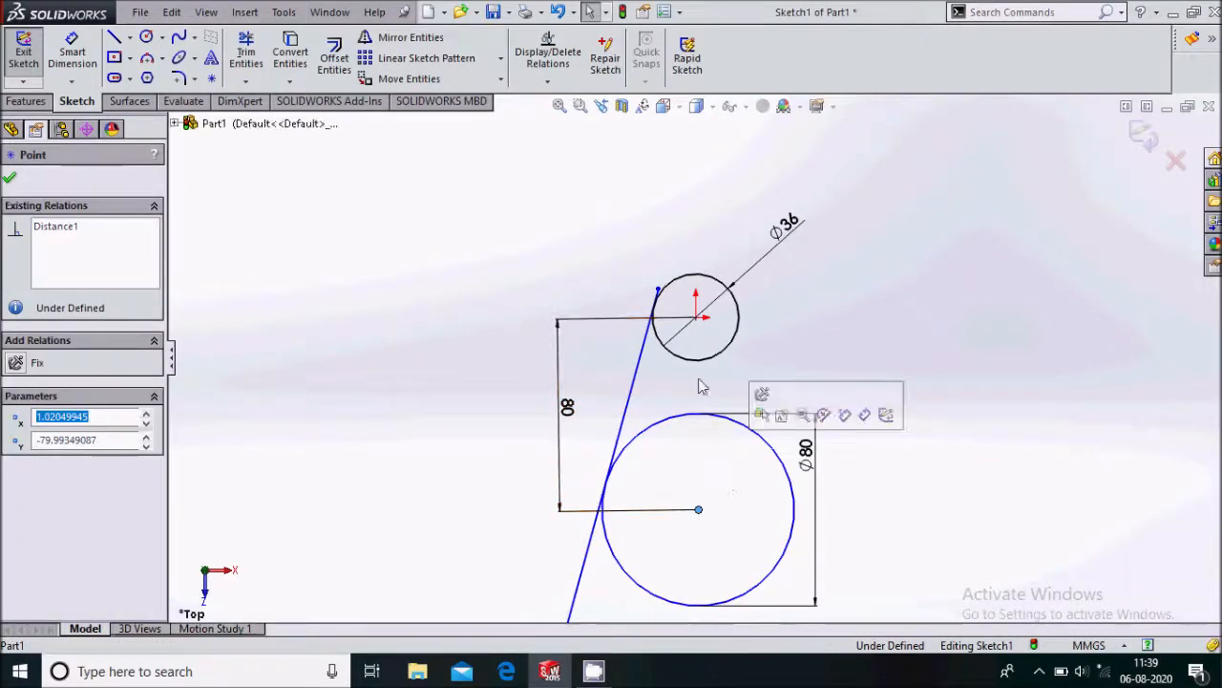
ctrl+click(696, 320)
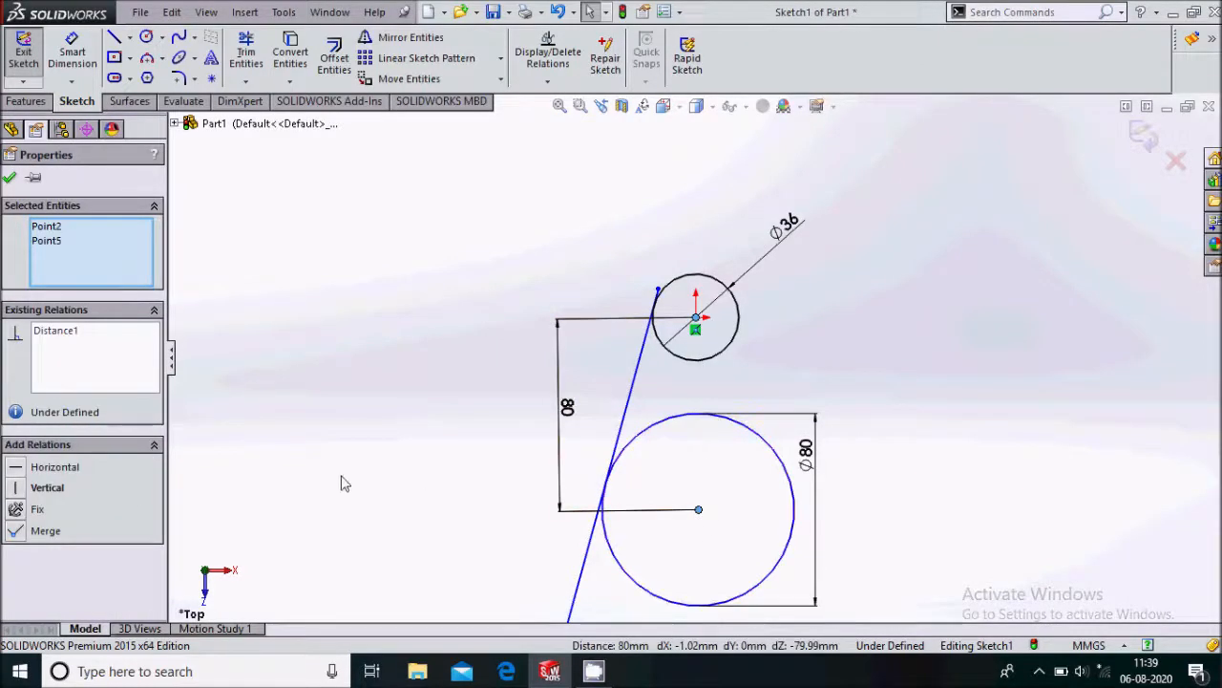
click(19, 488)
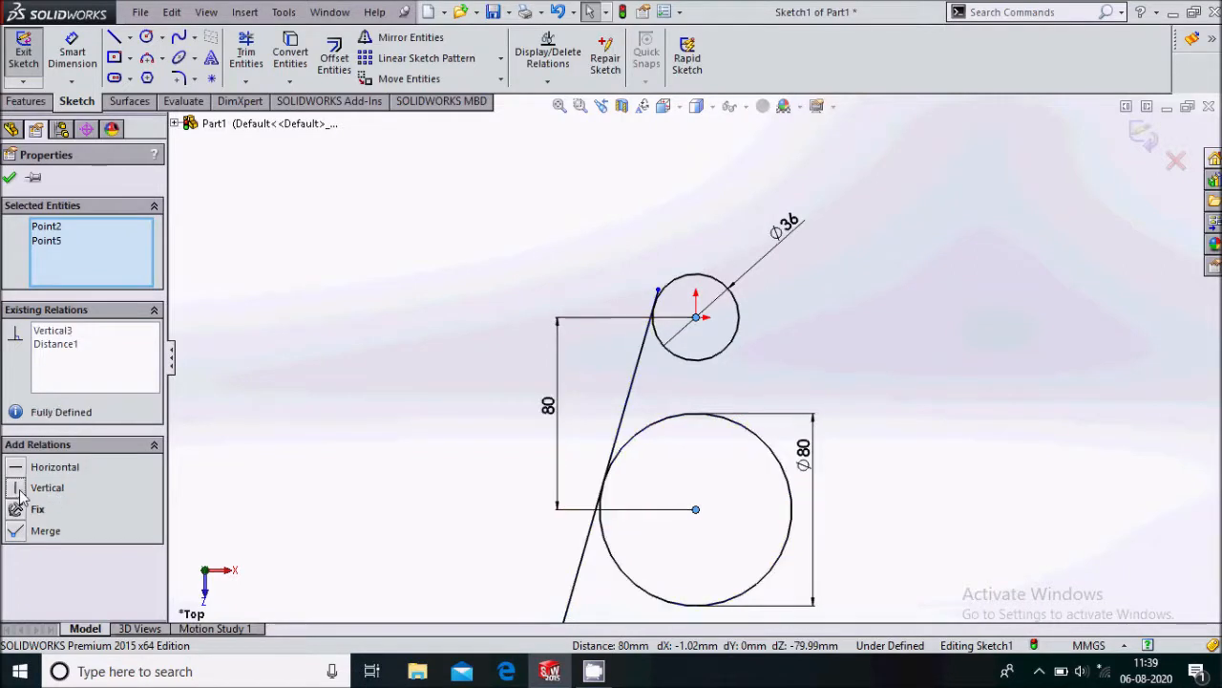
click(11, 178)
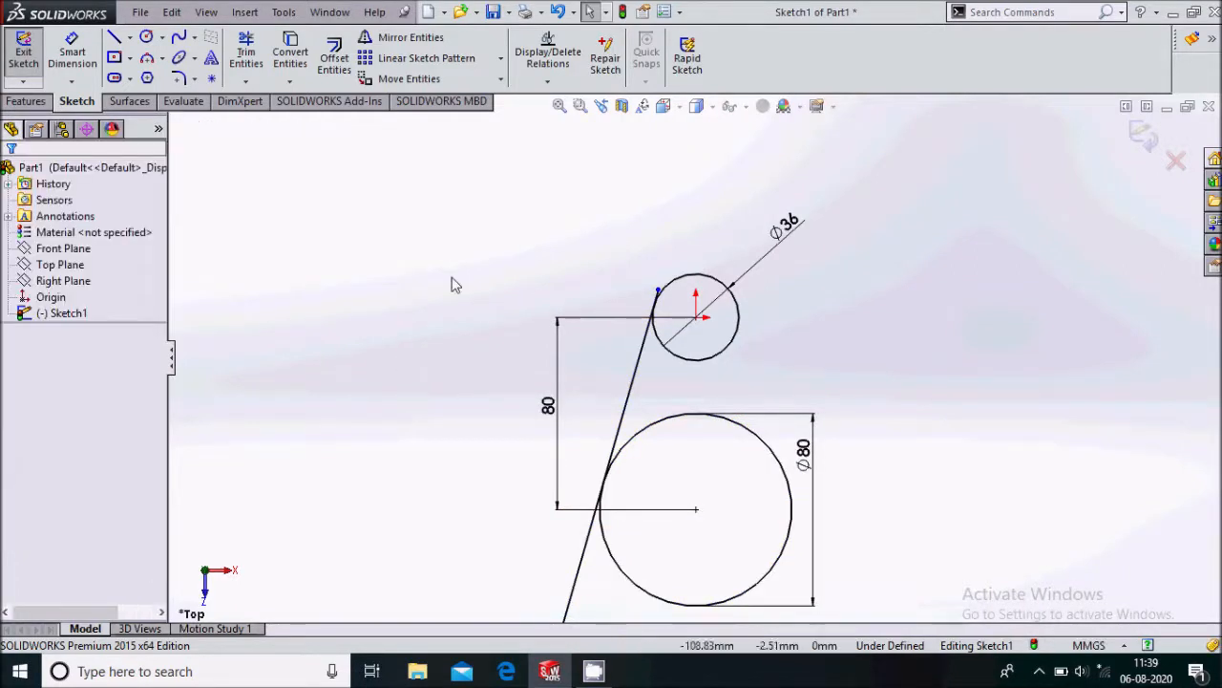
- Trim the tangent line's overhanging ends beyond its contact points on both circles, using Trim to closest
key(f)
click(250, 52)
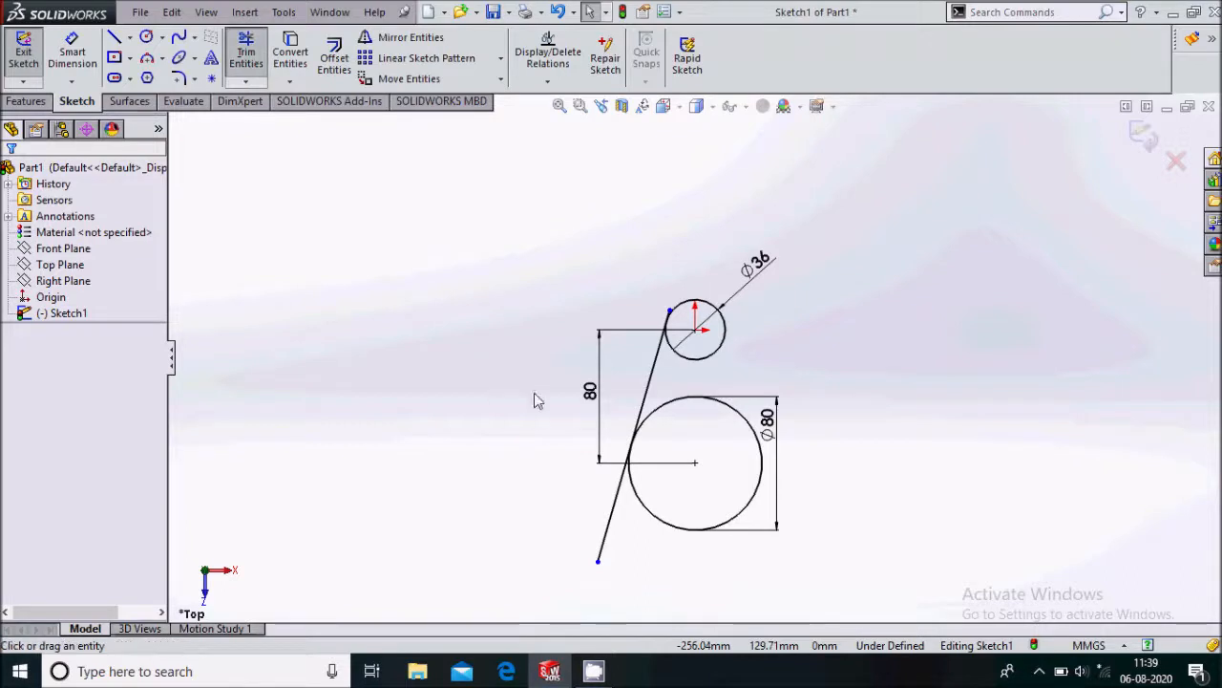
scroll(673, 323, down, 1)
scroll(673, 323, down, 5)
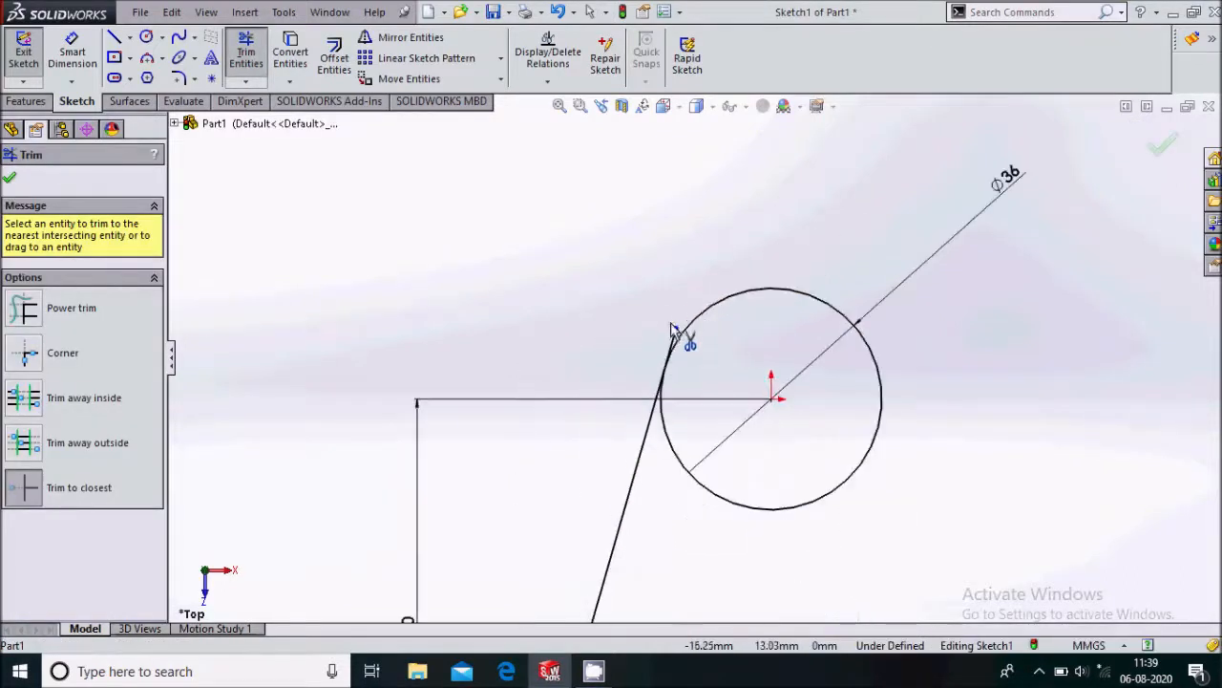
click(672, 339)
scroll(481, 266, up, 5)
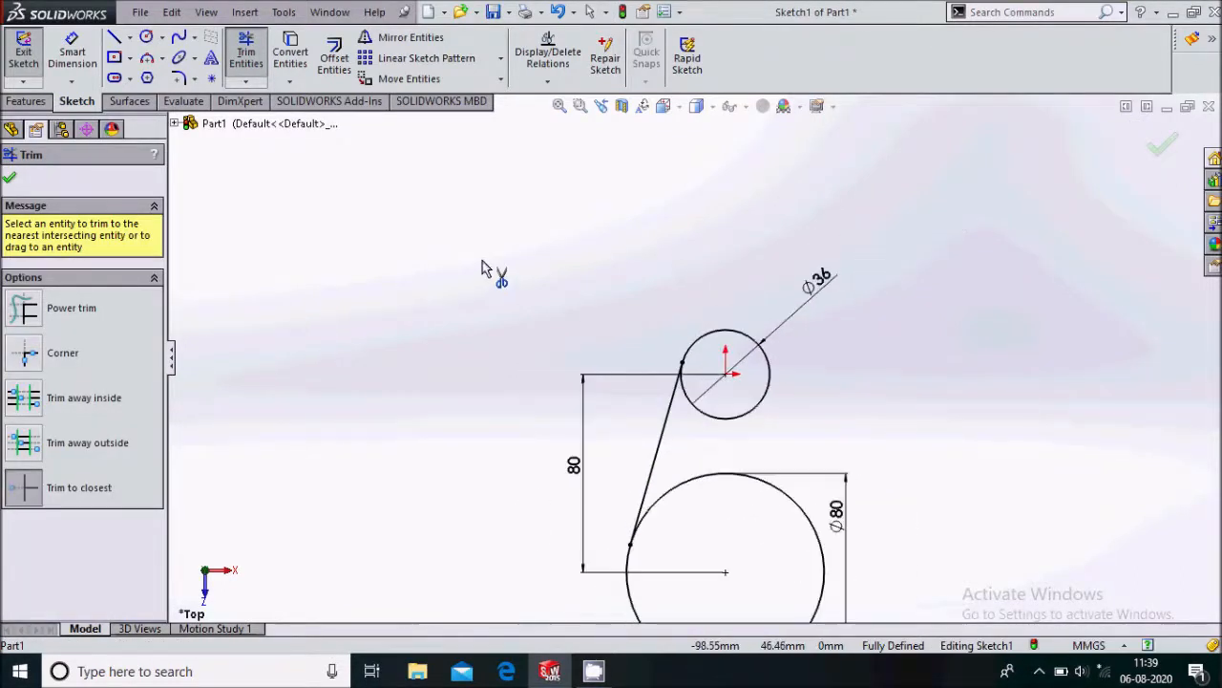
click(10, 181)
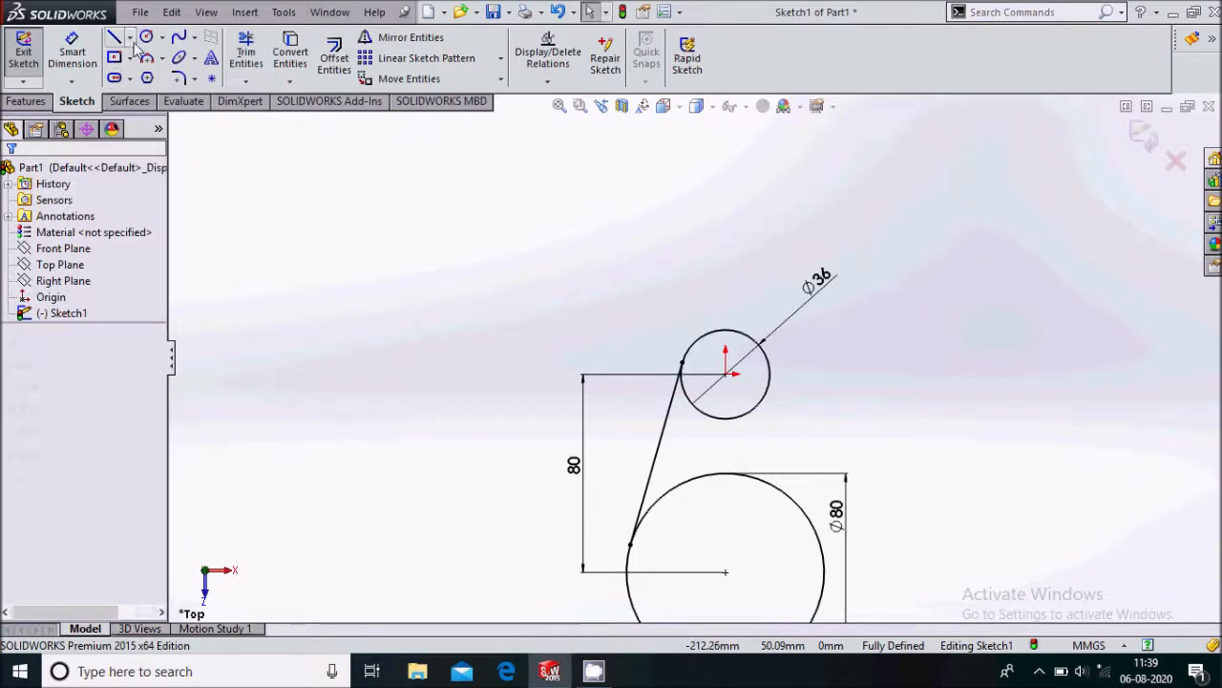
- Sketch a short vertical centerline upward from the centre of the 80 mm circle
click(130, 38)
click(186, 70)
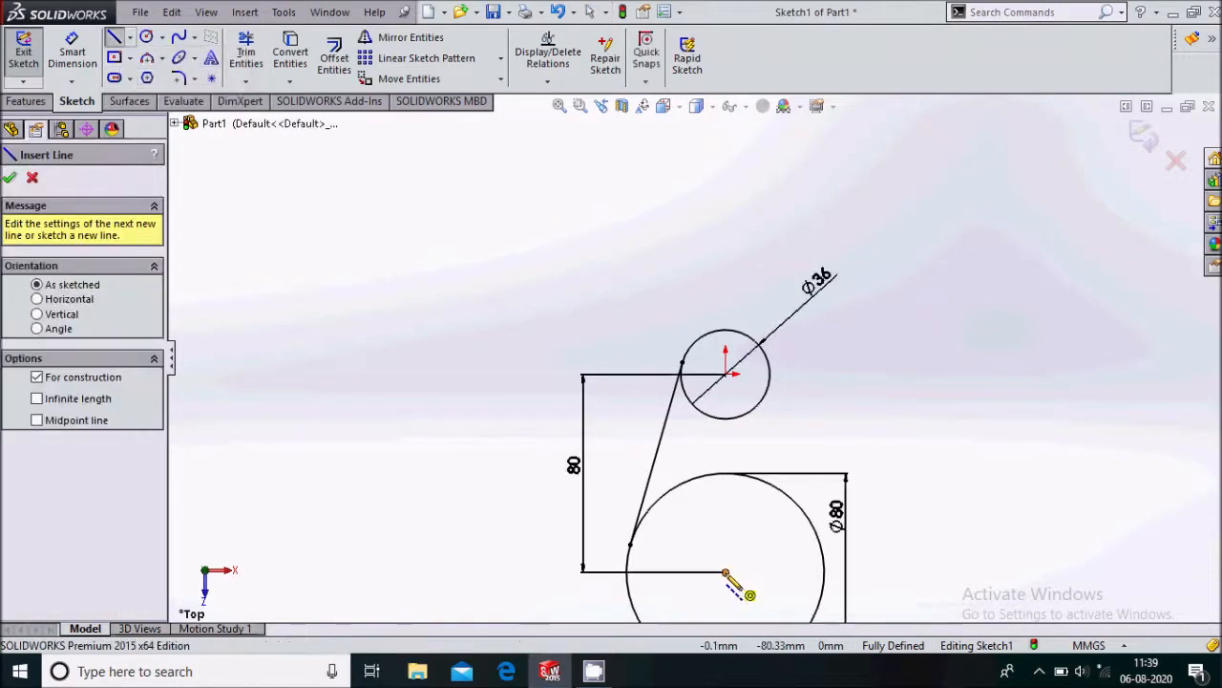
click(726, 572)
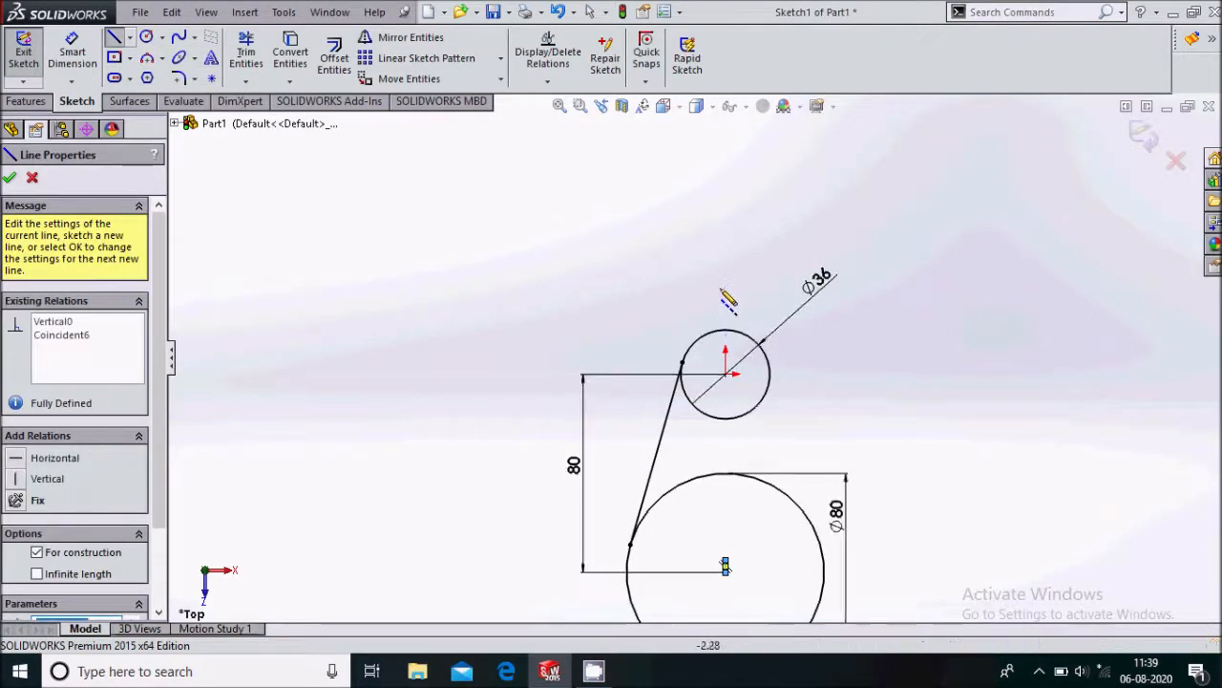
scroll(726, 568, down, 5)
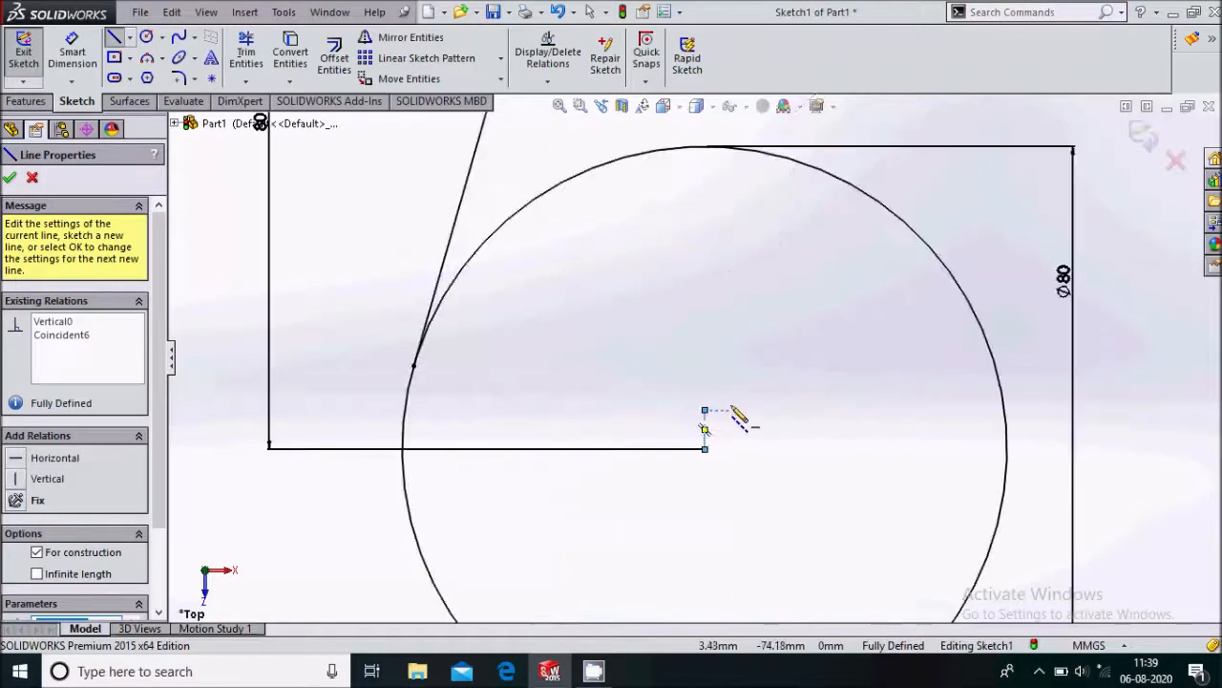
key(Escape)
scroll(722, 437, down, 1)
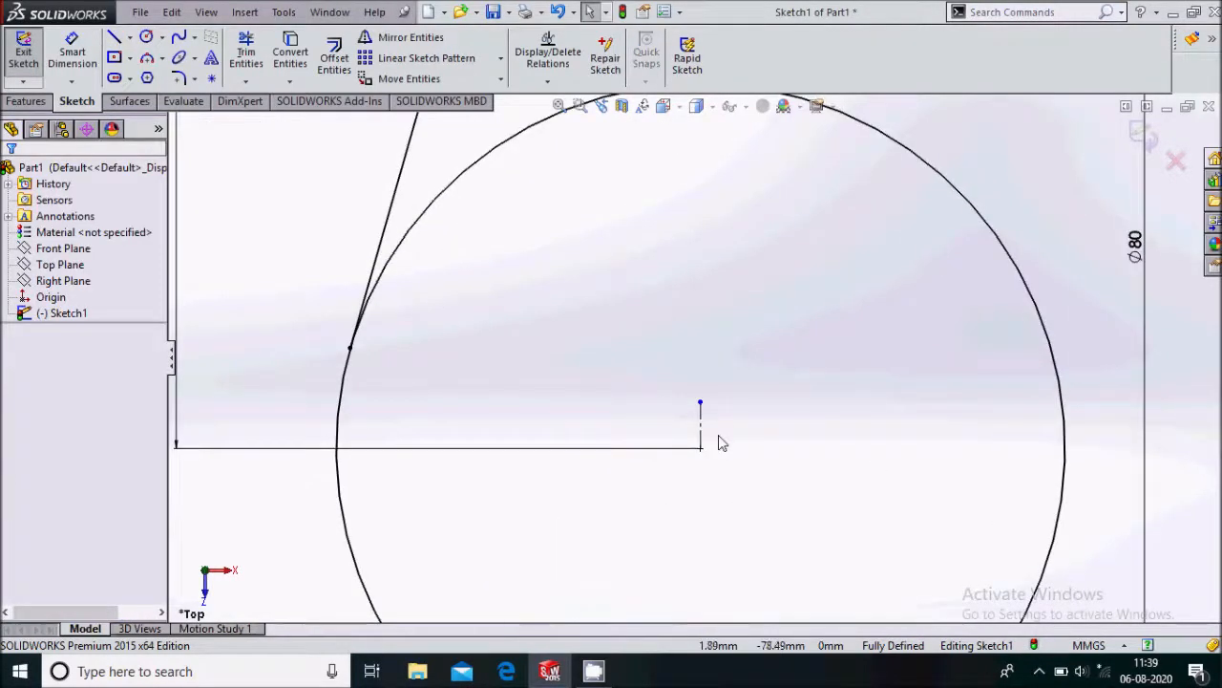
key(f)
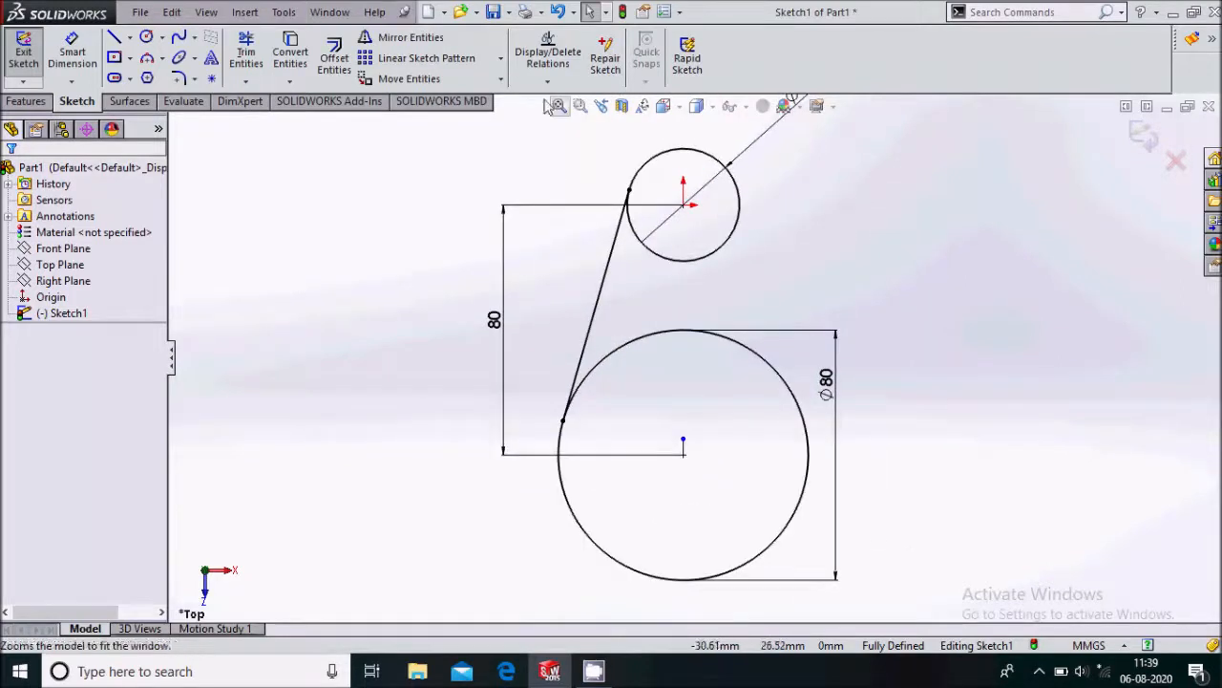
- Mirror the slanted tangent line about the short vertical centerline to the other side of the circles
click(427, 43)
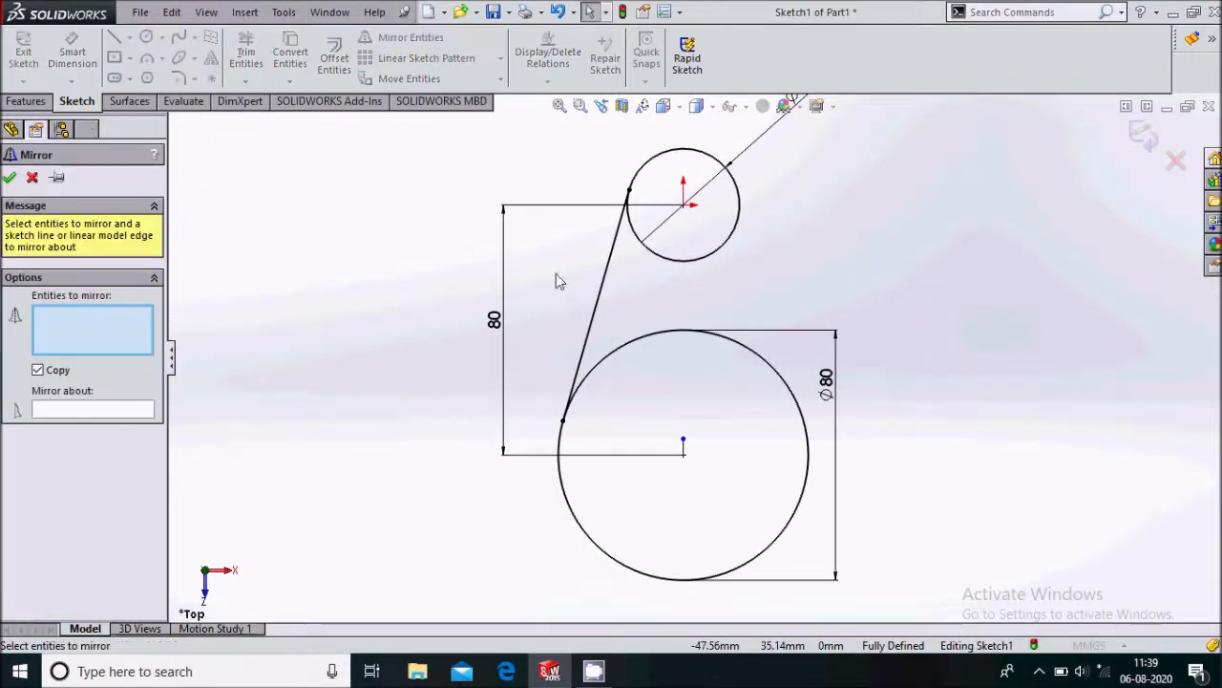
click(595, 309)
click(131, 410)
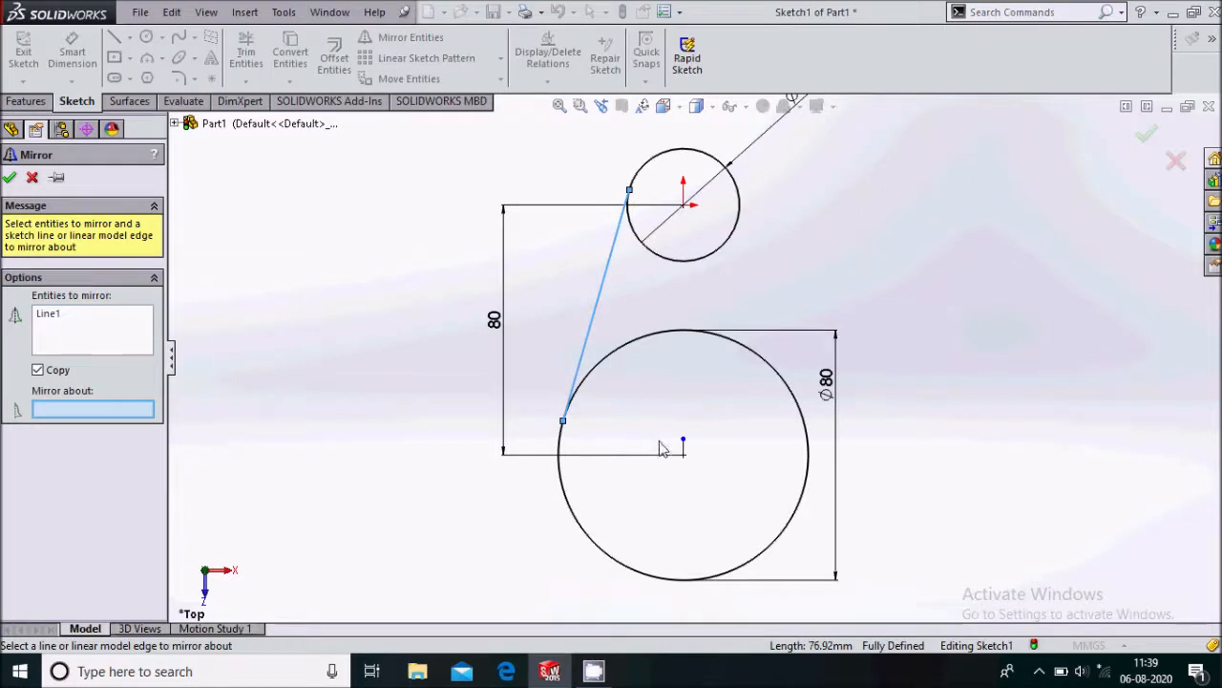
click(683, 447)
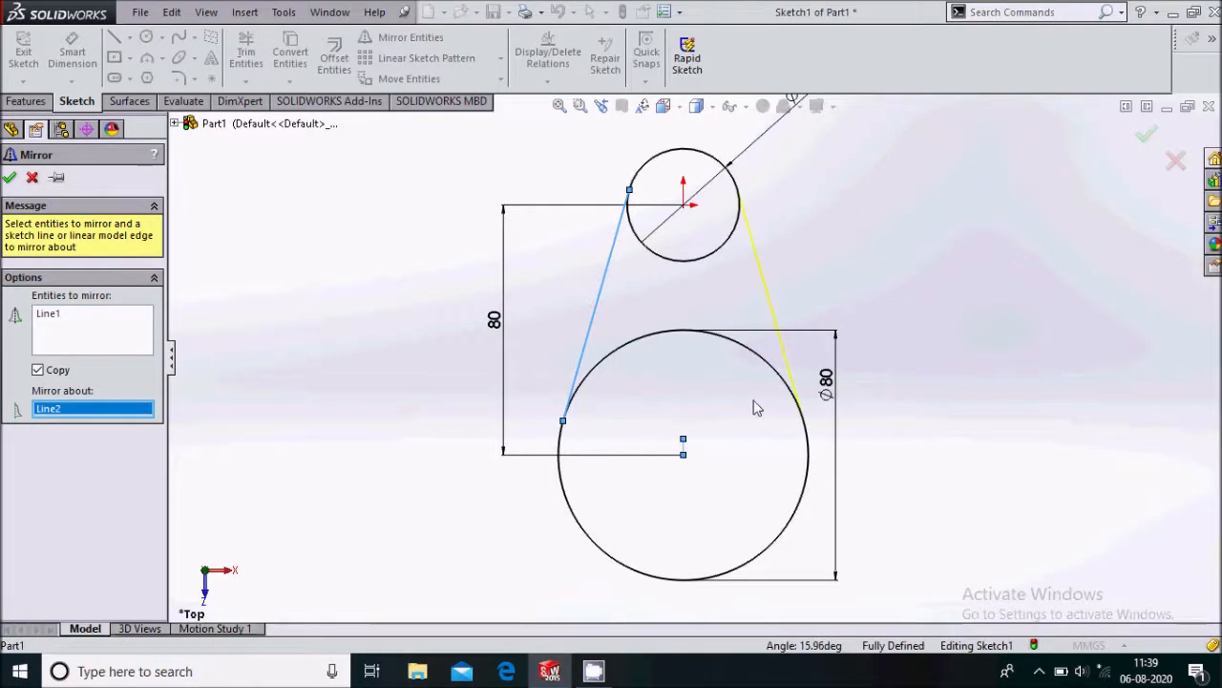
click(10, 178)
key(f)
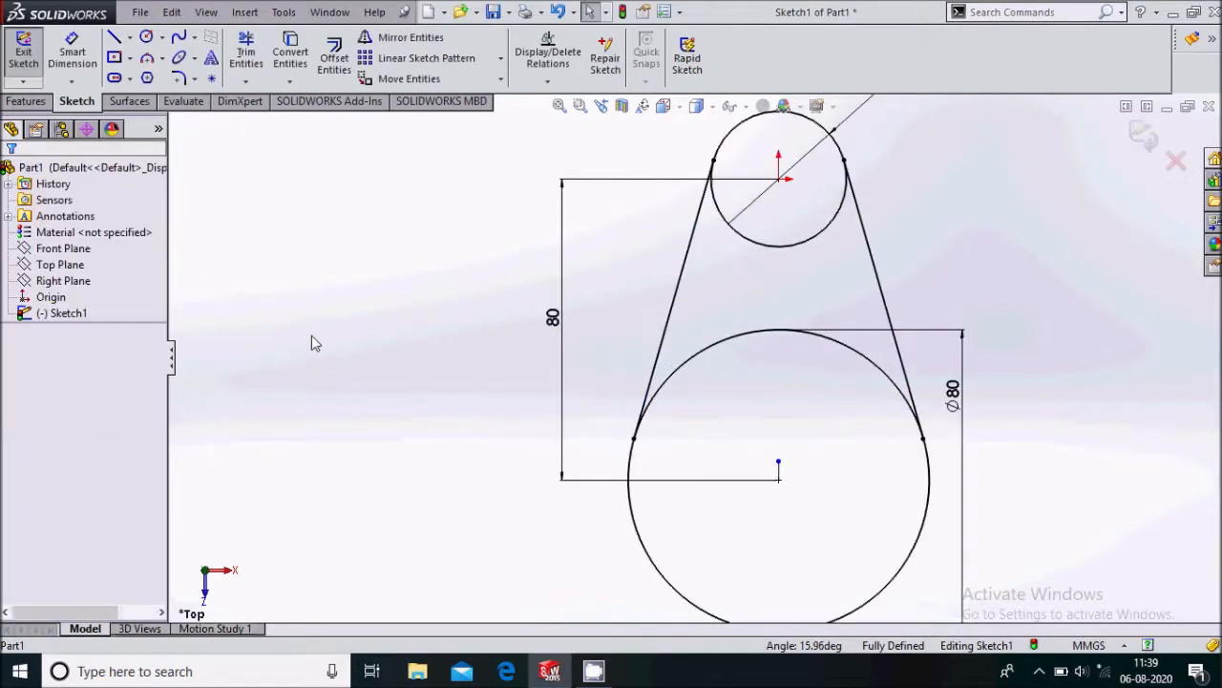
scroll(817, 320, down, 2)
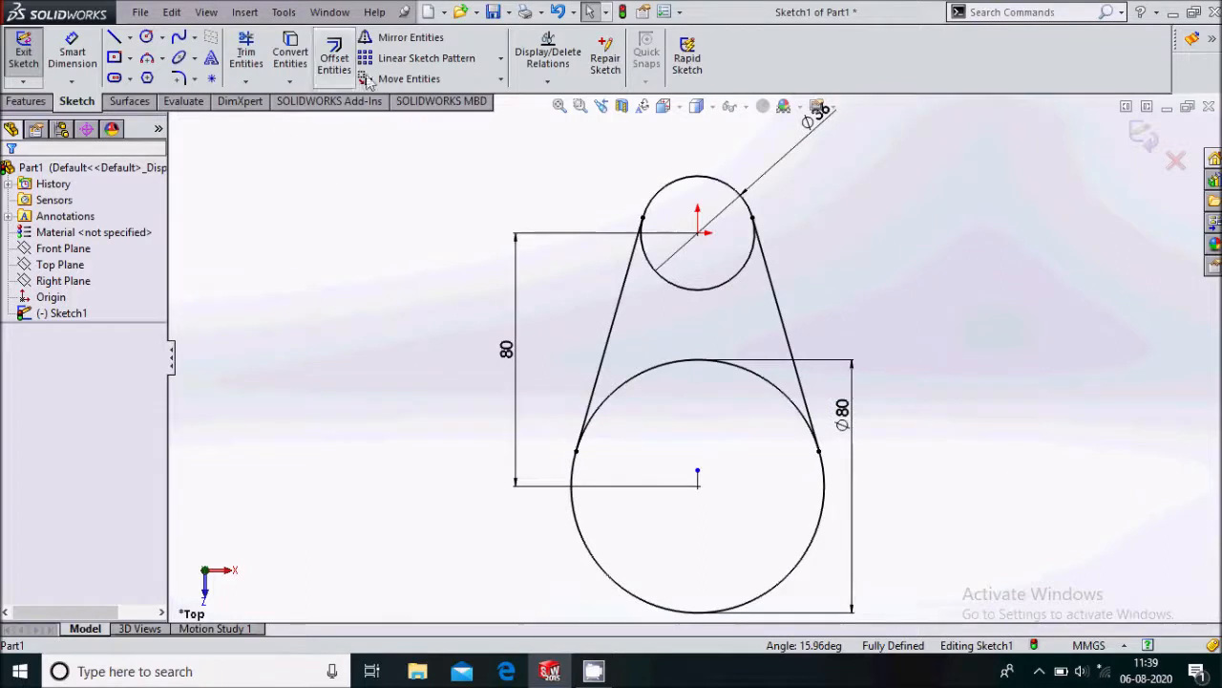
click(397, 38)
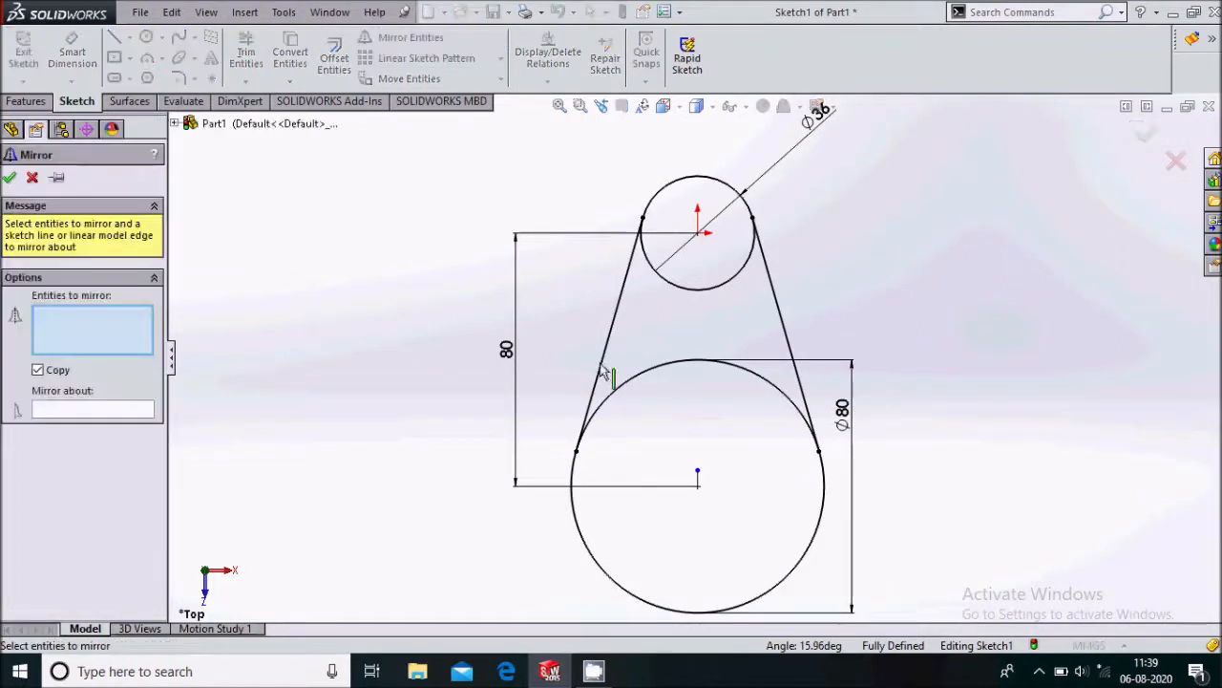
click(33, 180)
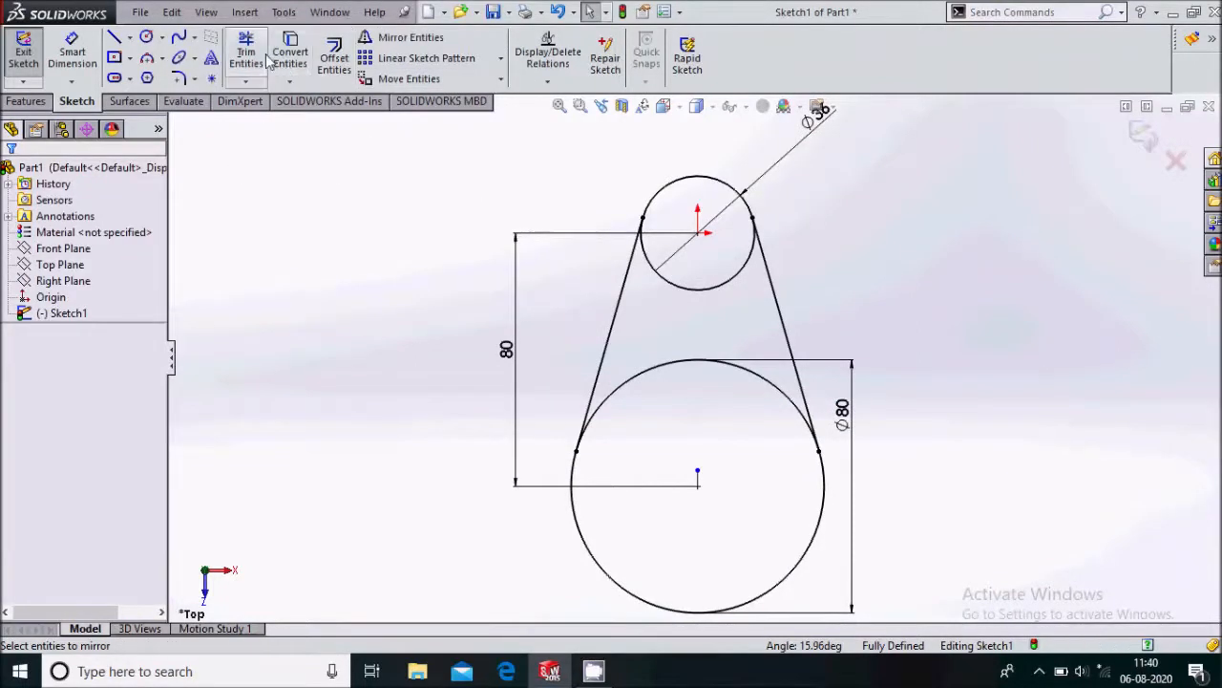
- Trim away the inner arcs of the 80 mm and 36 mm circles between the tangent lines, leaving one closed cam outline
click(247, 52)
click(700, 363)
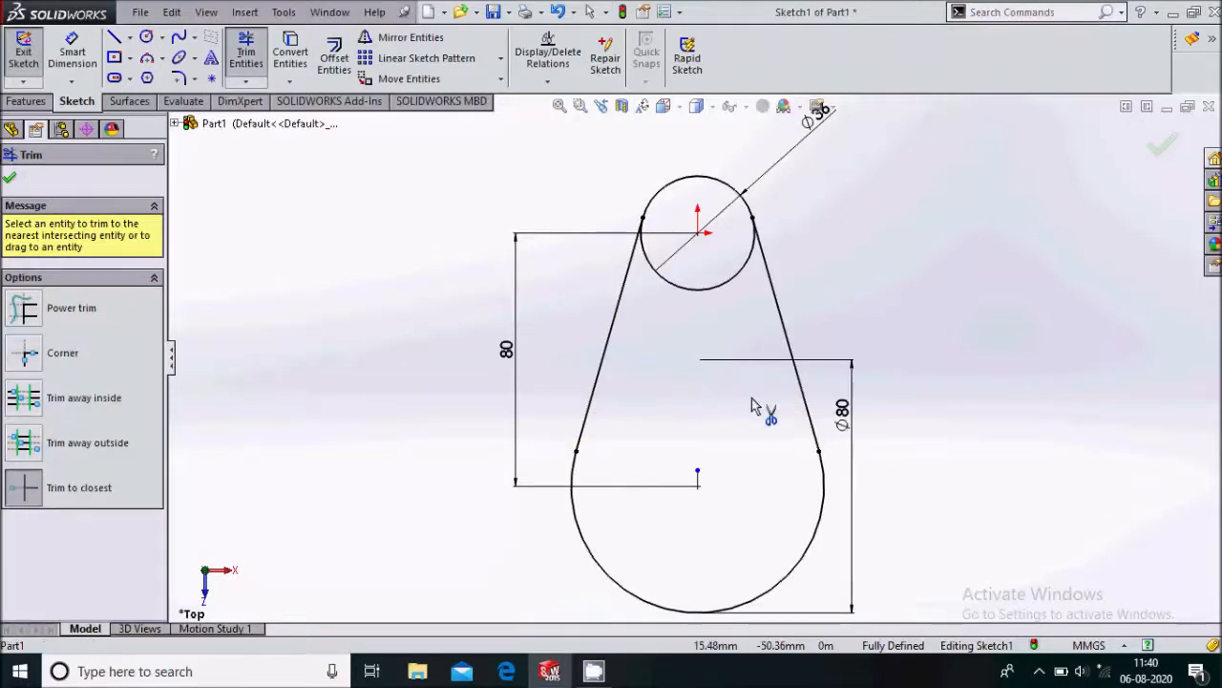
click(730, 284)
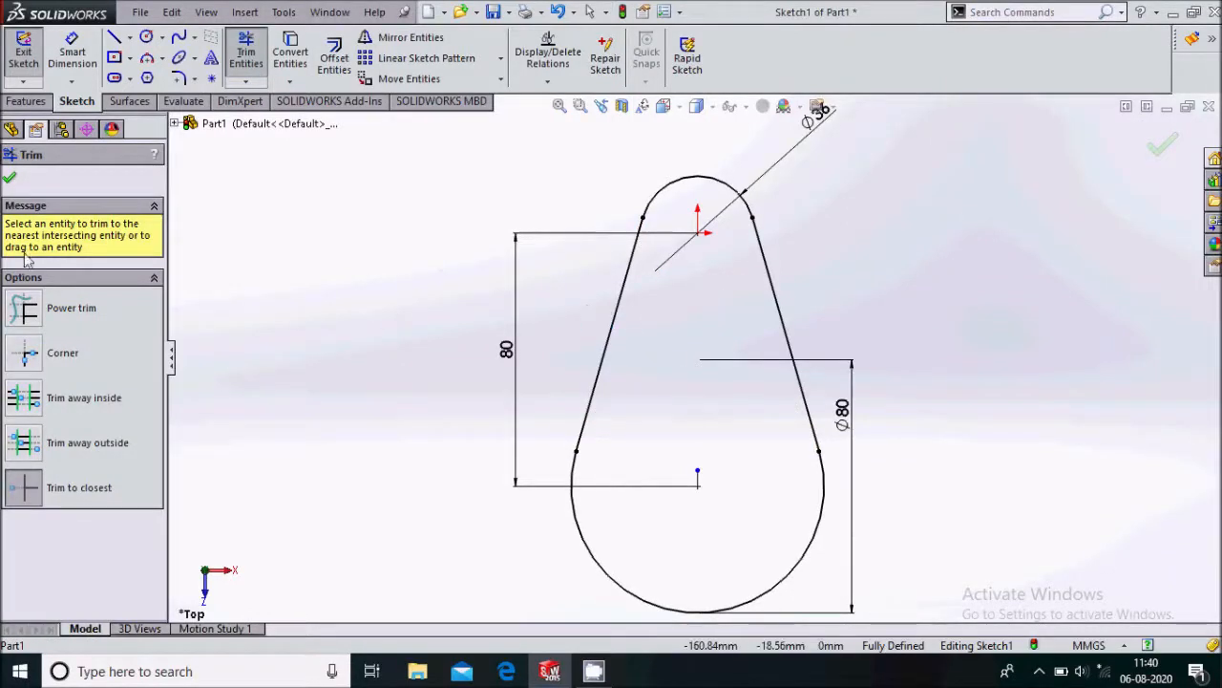
click(10, 179)
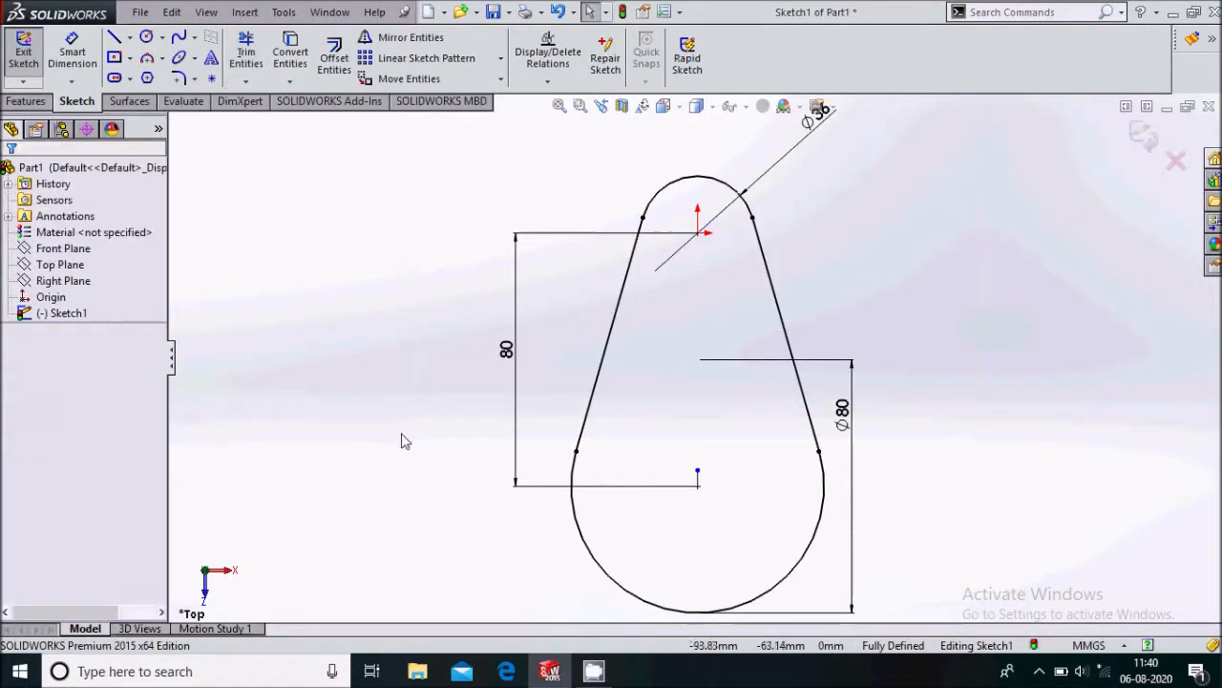
key(f)
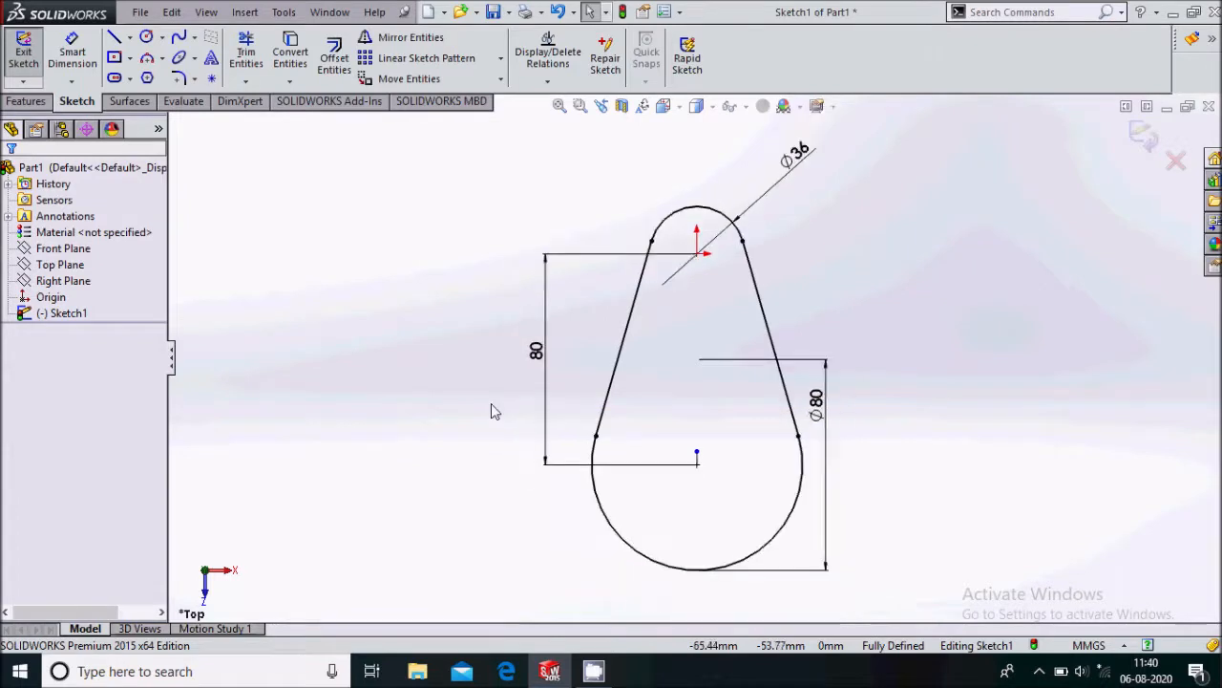
- Extrude the cam profile as a boss 30 mm thick, using the Mid Plane end condition
click(25, 101)
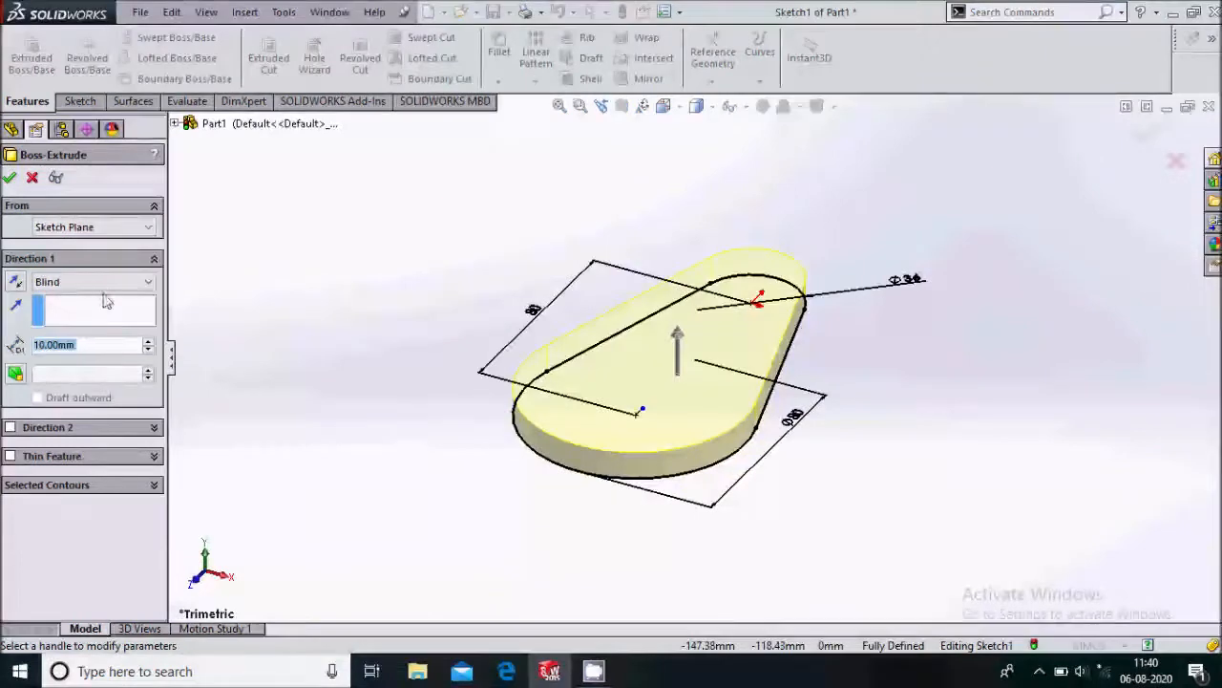
click(105, 282)
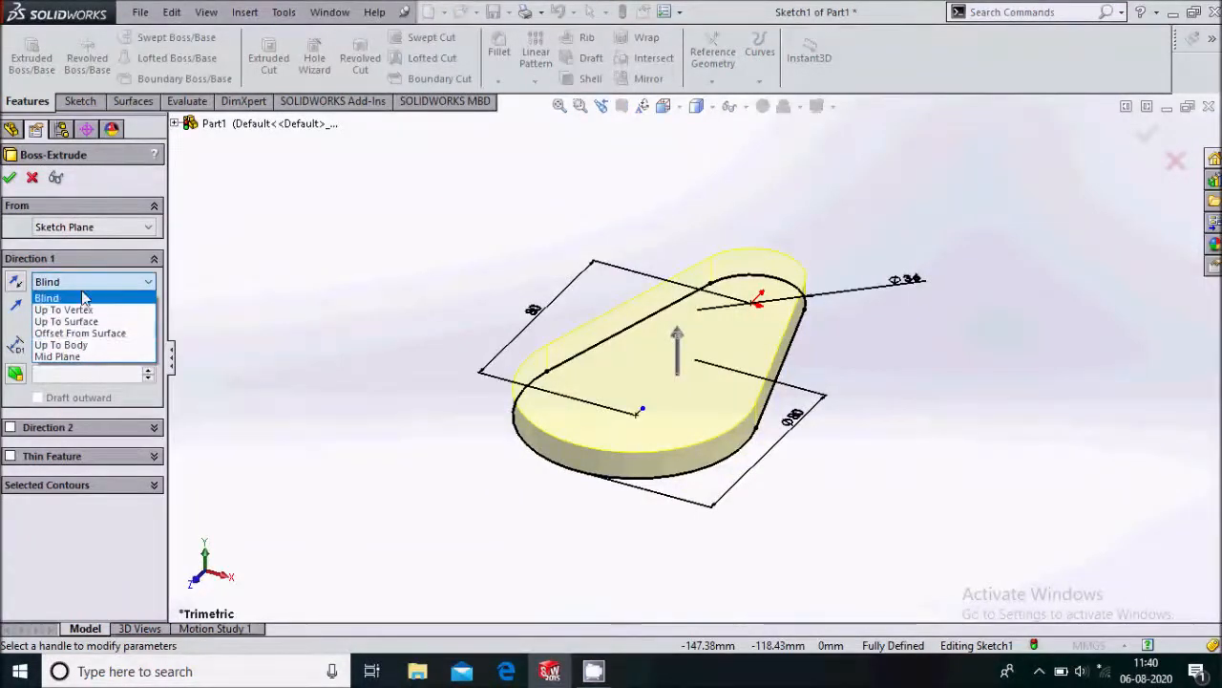
click(84, 356)
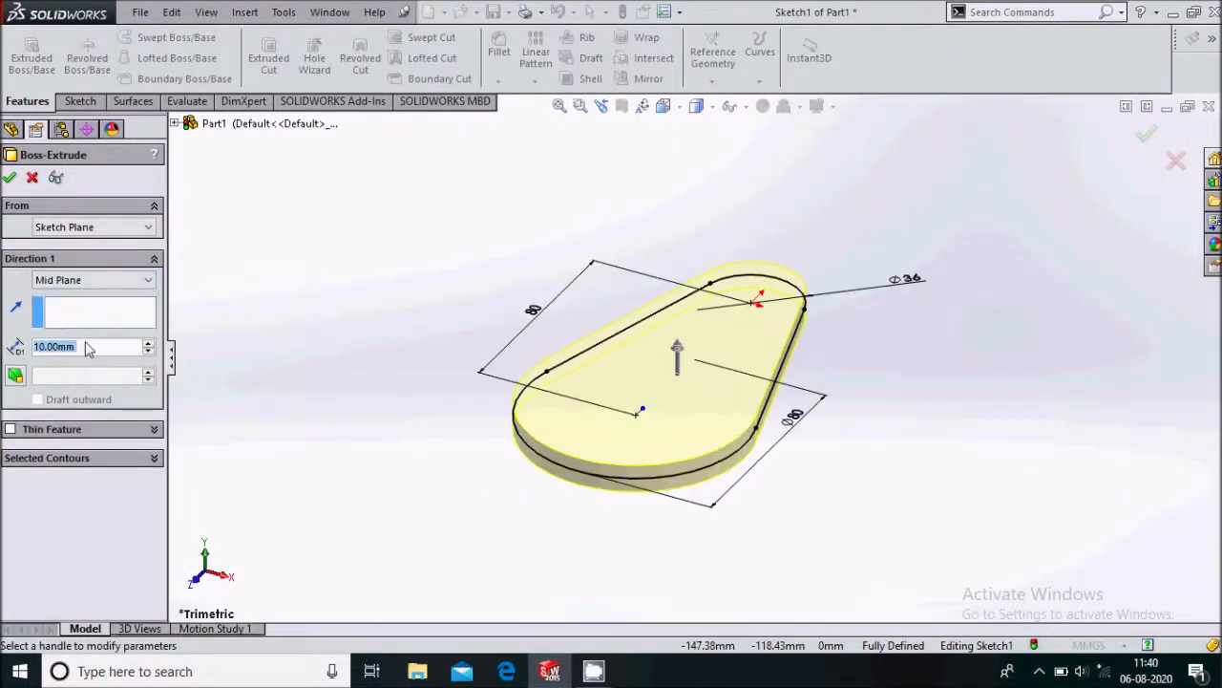
key(BackSpace)
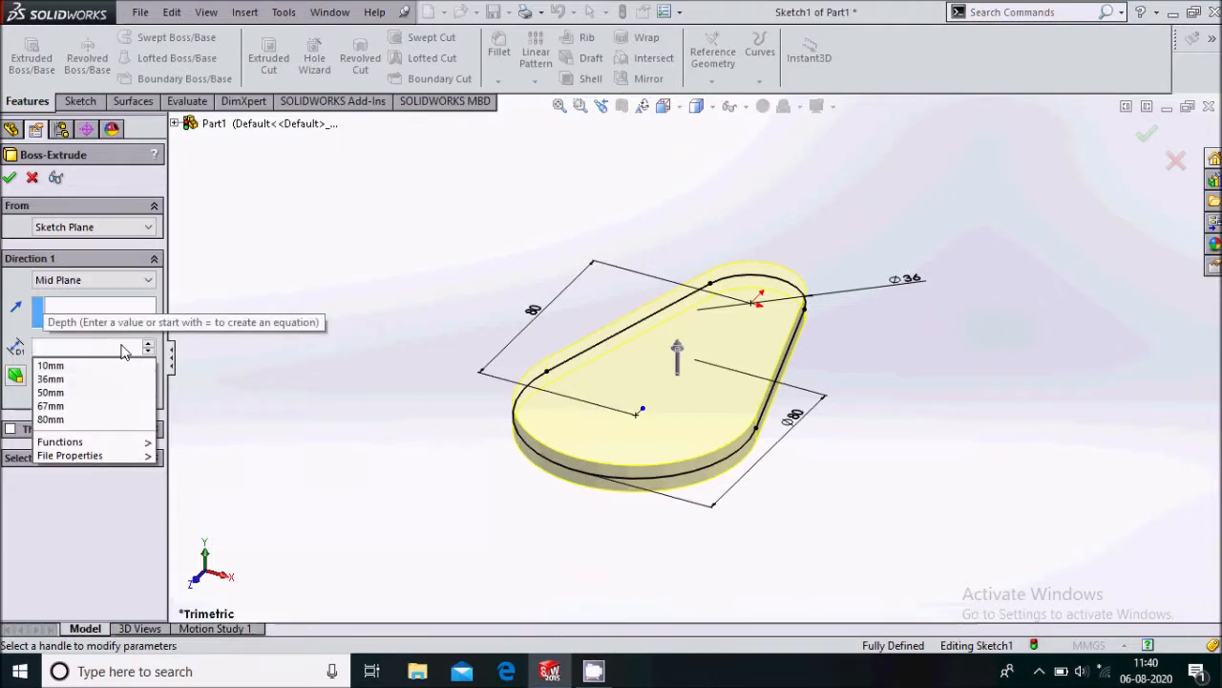
text(30)
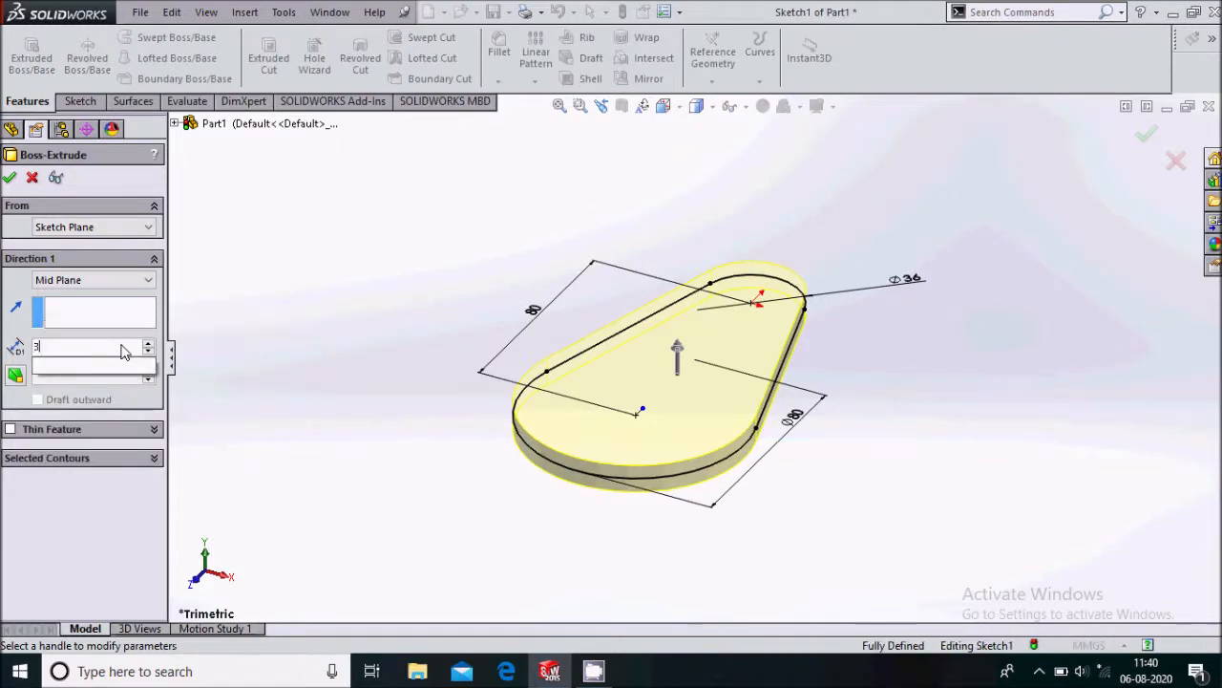
key(Return)
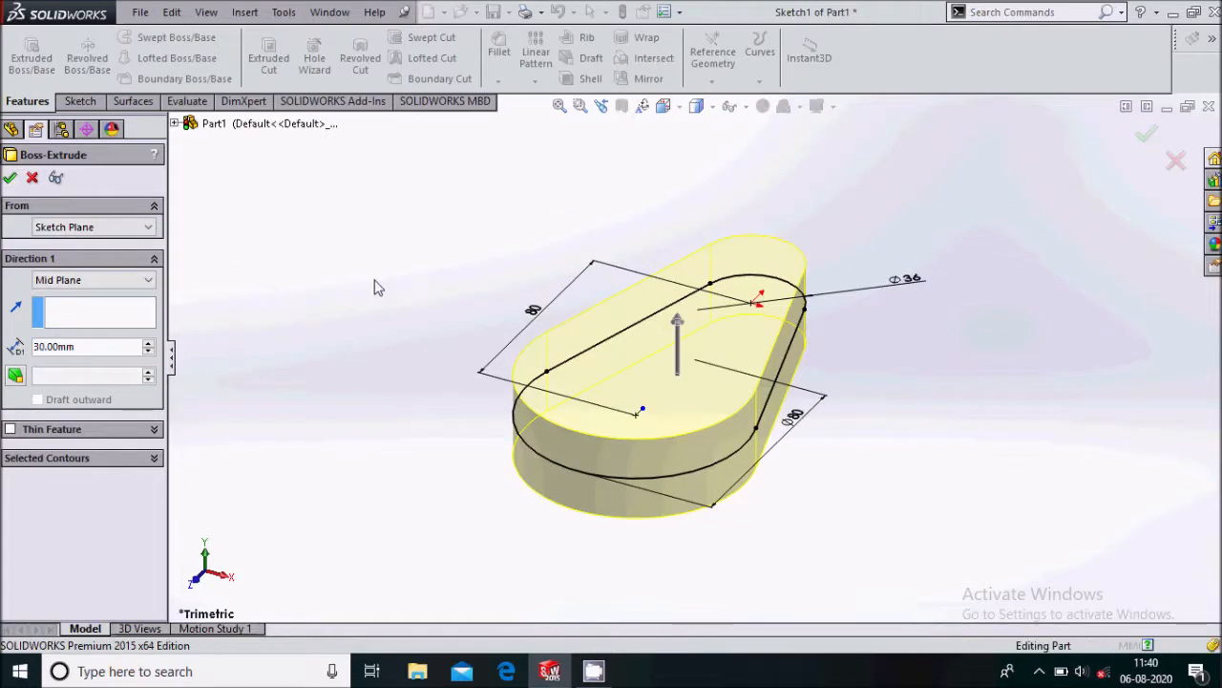
key(Return)
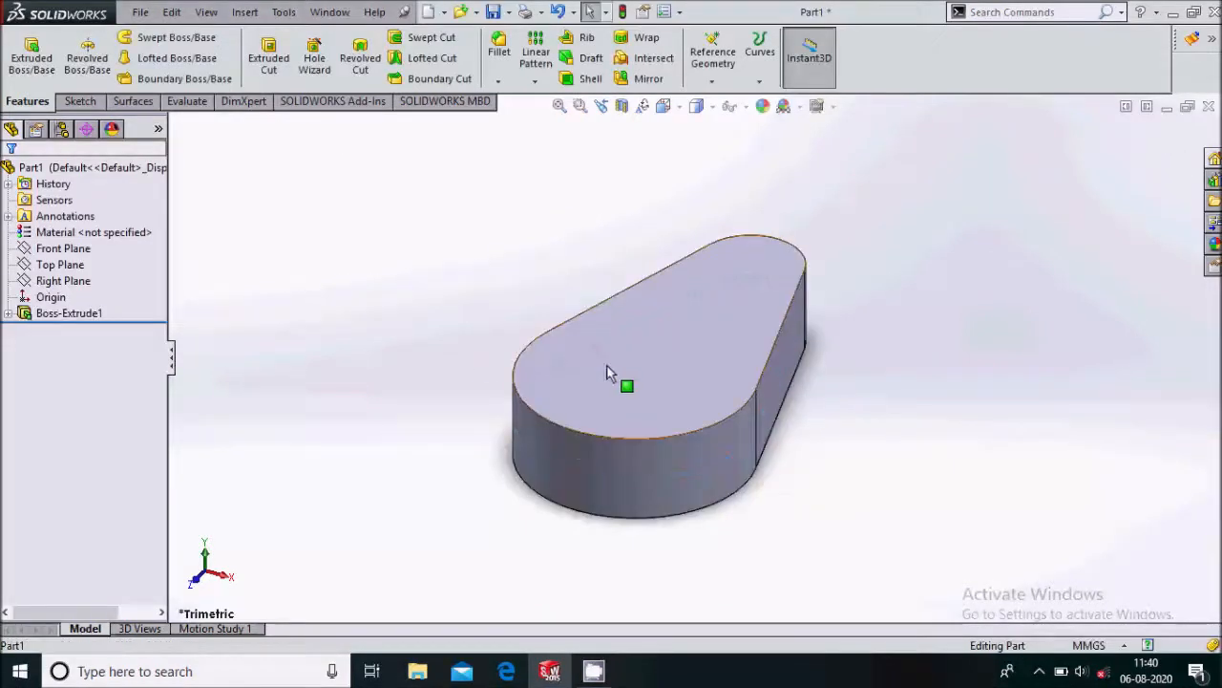
- Start a new sketch on the top face of the extruded cam body
click(617, 373)
click(675, 309)
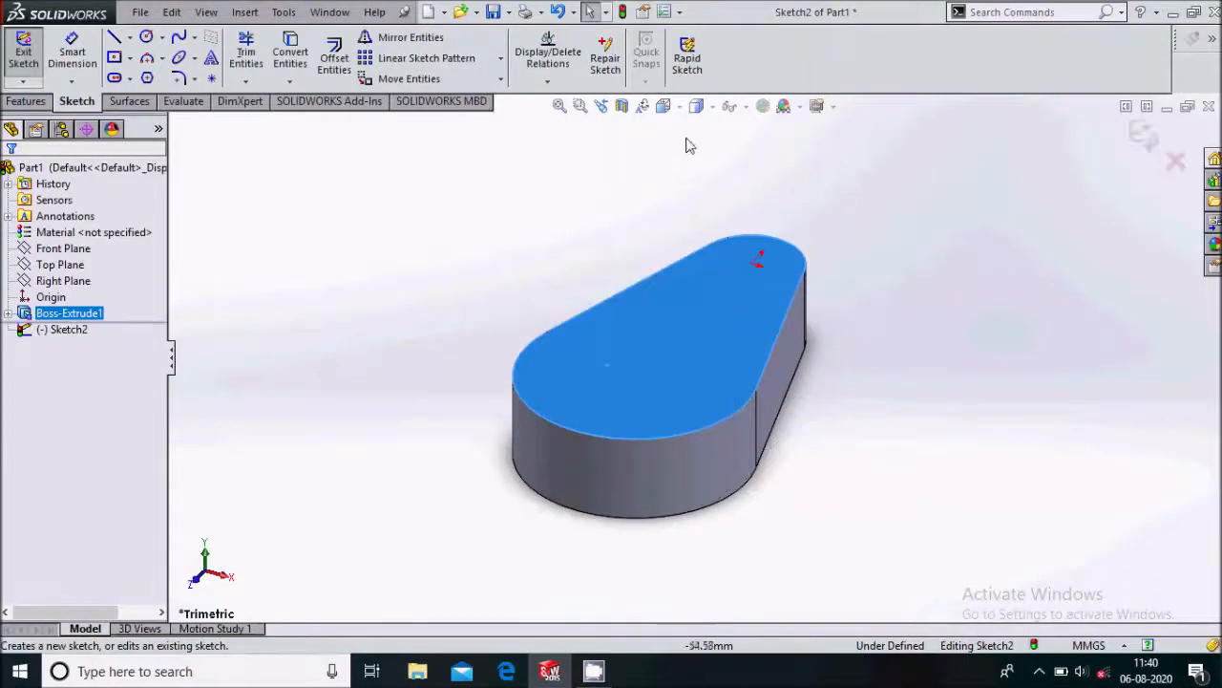
click(696, 106)
click(740, 186)
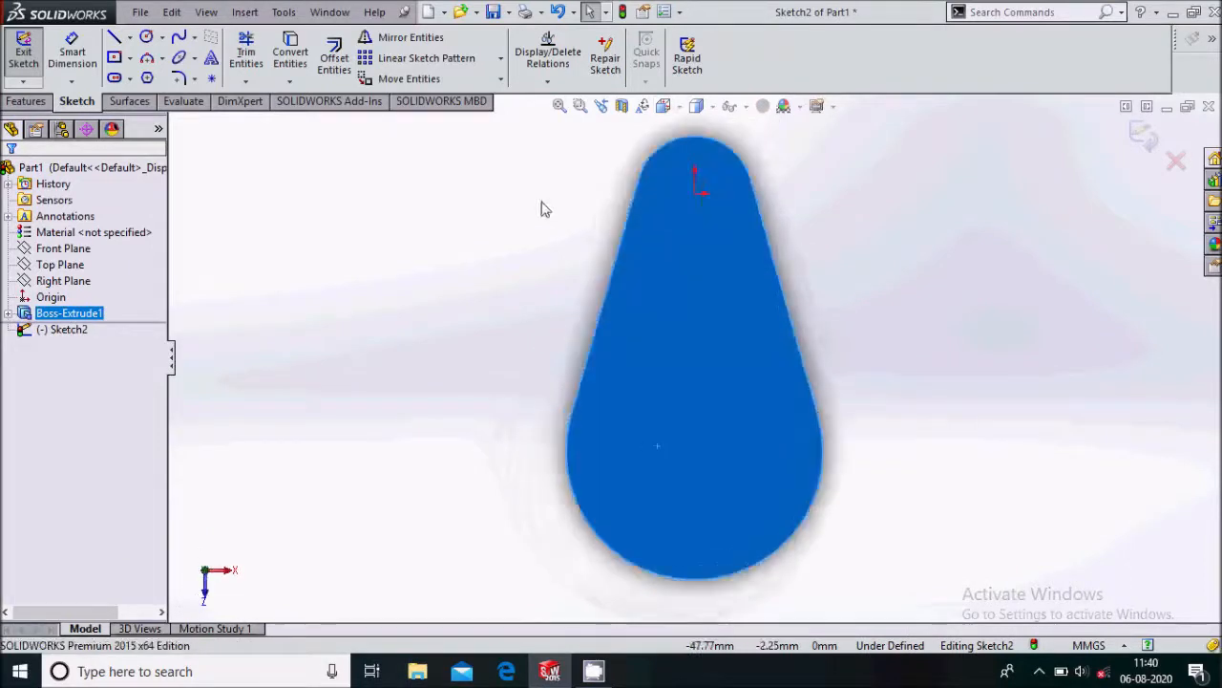
click(540, 209)
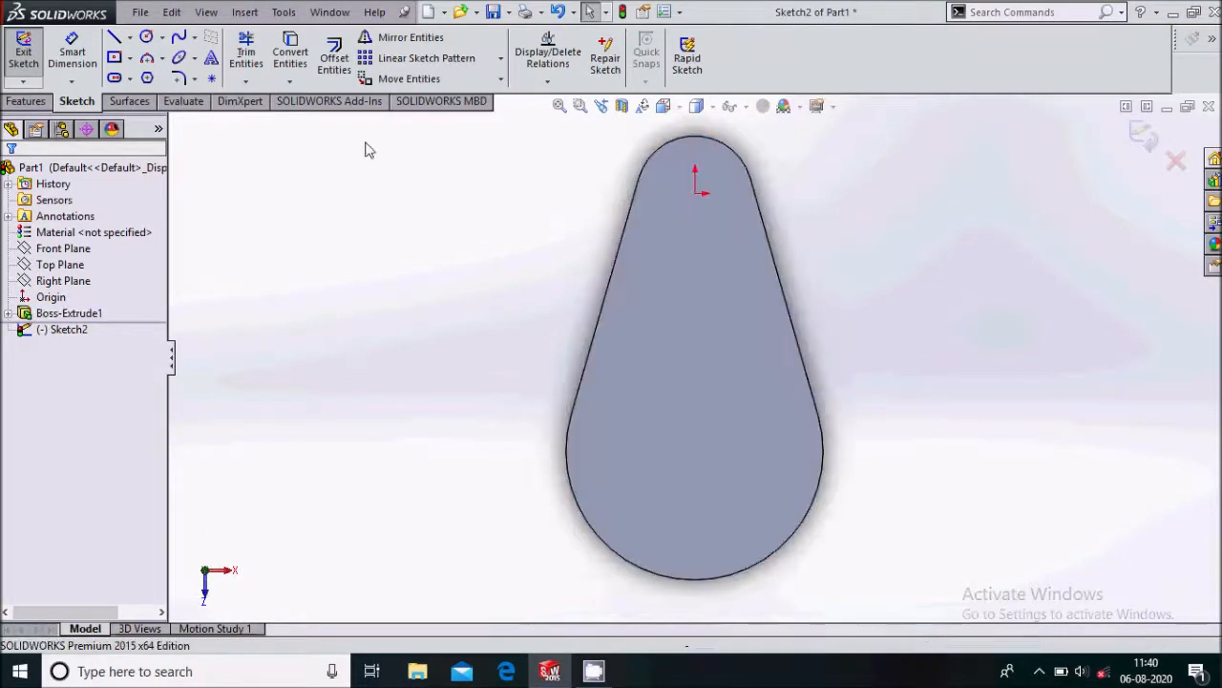
- Sketch a circle about 29.7 mm in diameter, concentric with the cam's large rounded end
click(146, 38)
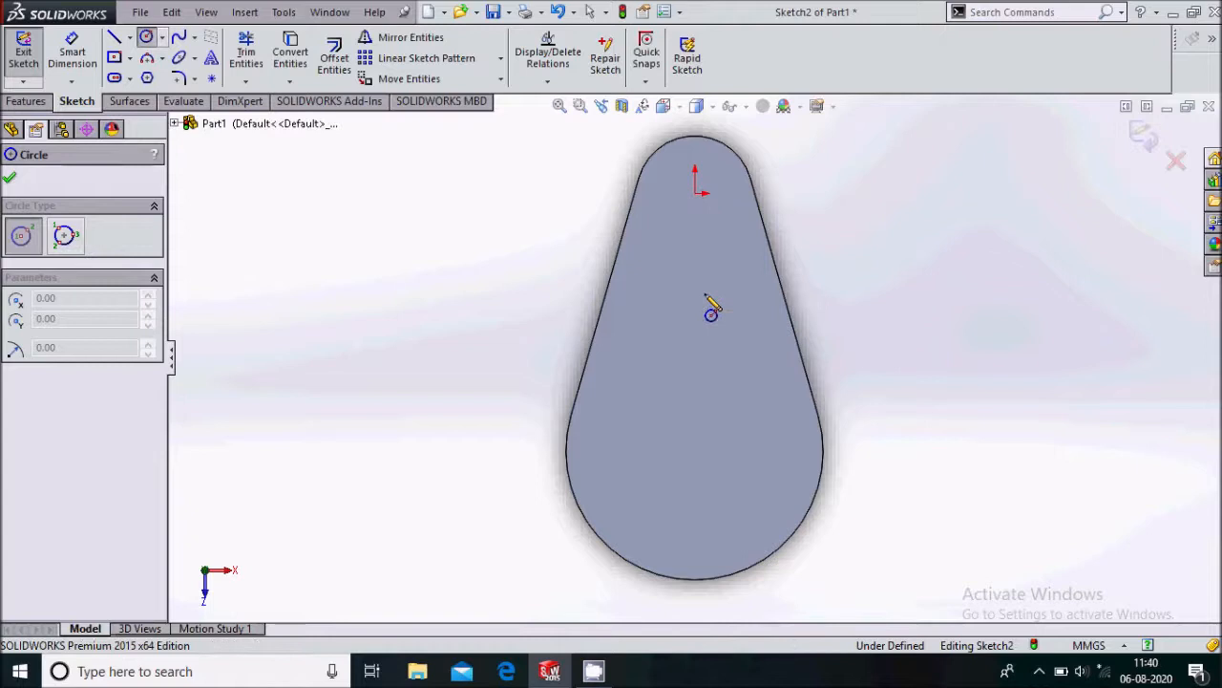
mouse_move(745, 582)
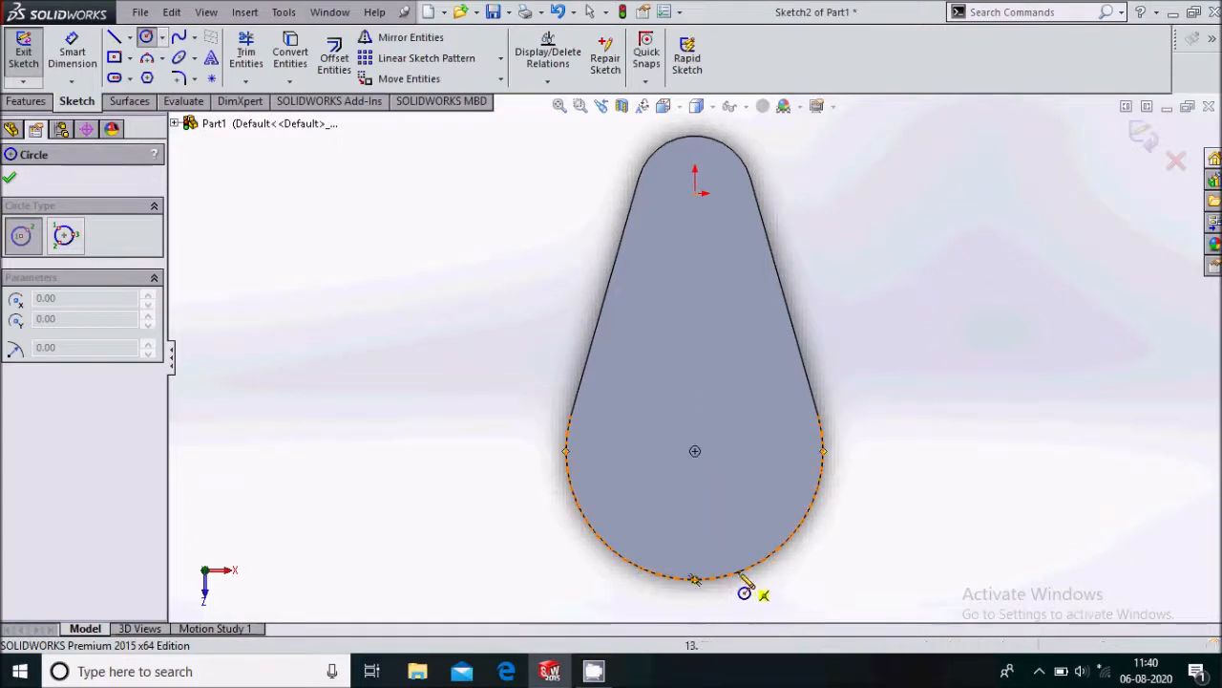
click(695, 451)
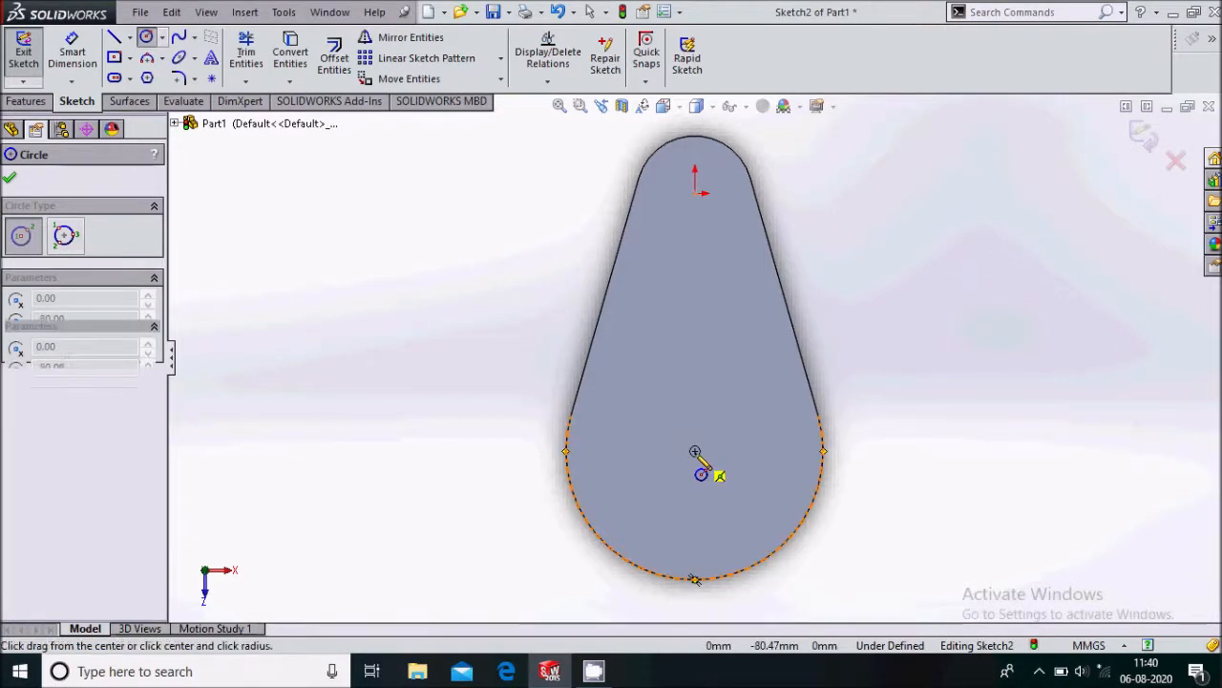
click(730, 491)
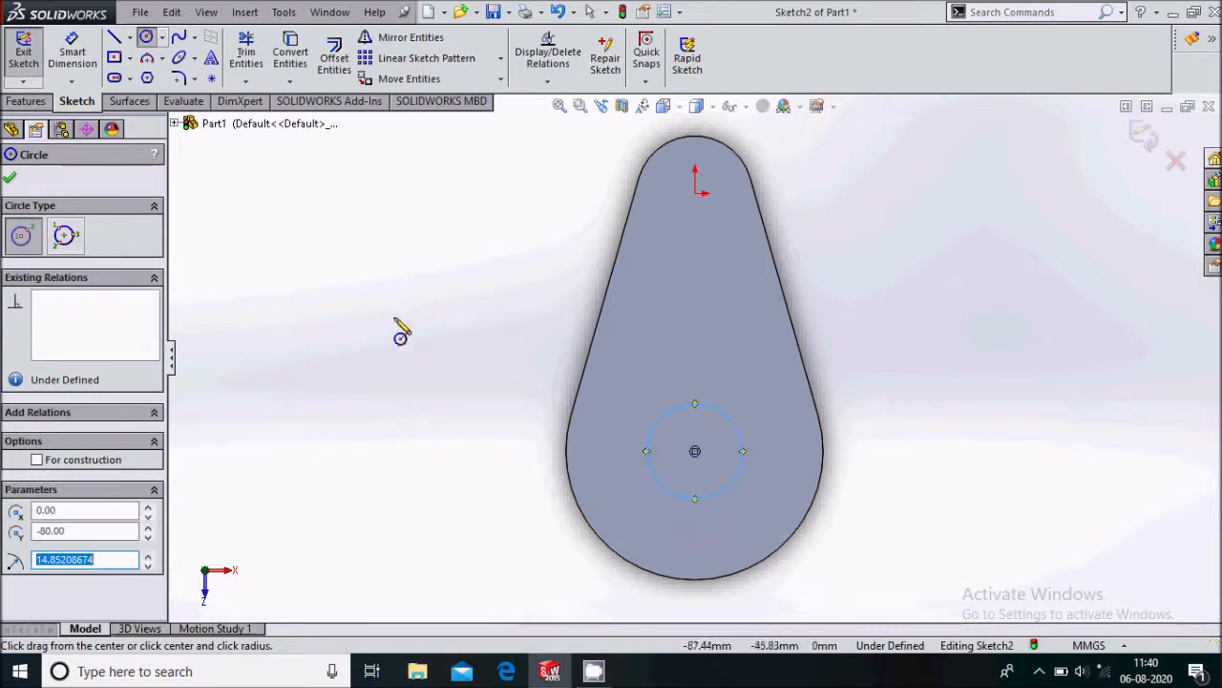
key(Escape)
- Dimension the circle at the cam's large end with a diameter of 24 mm
key(d)
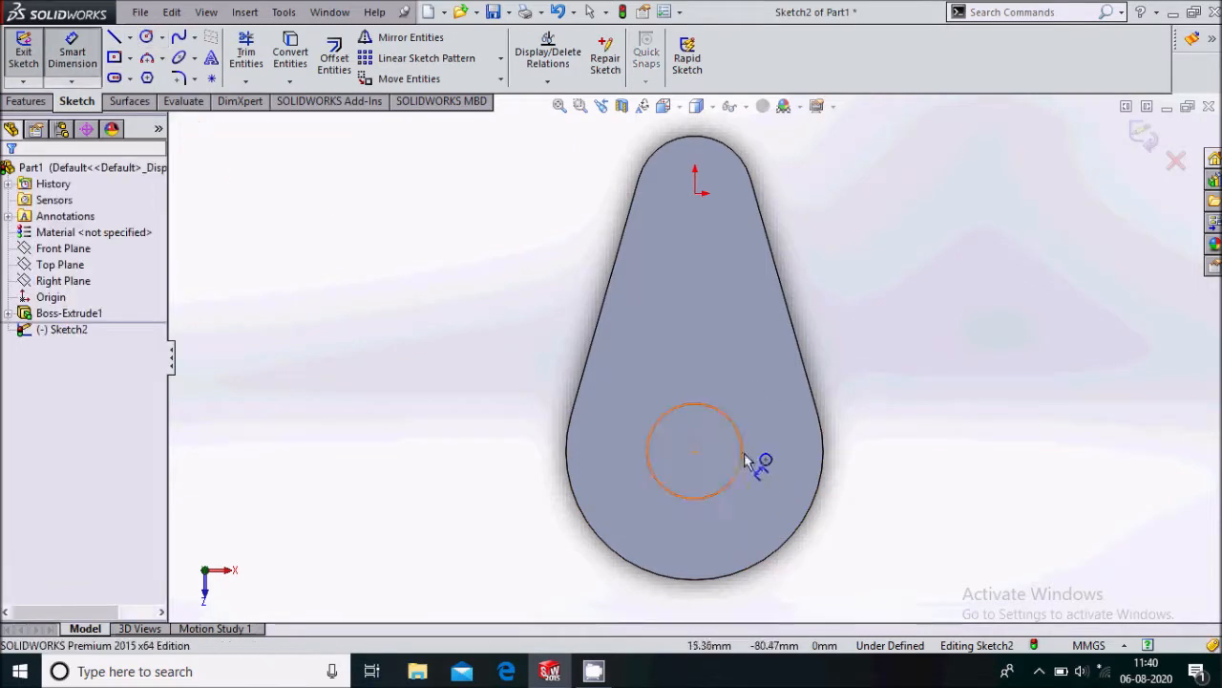
click(743, 456)
click(924, 342)
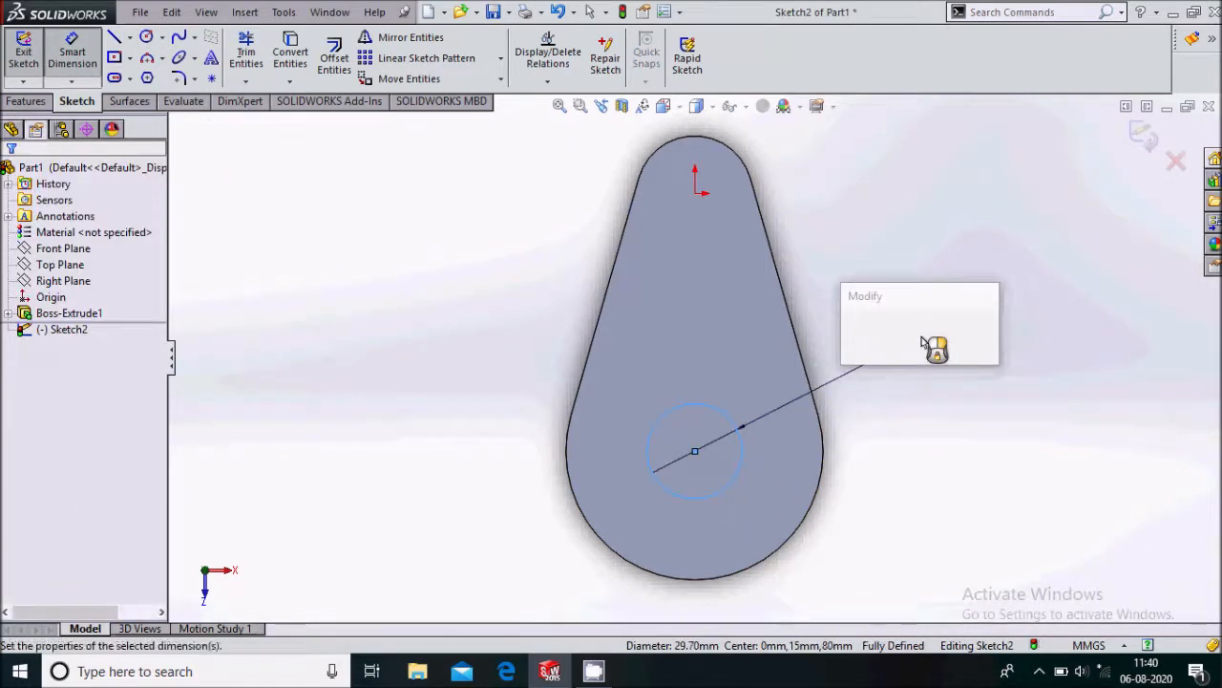
text(24)
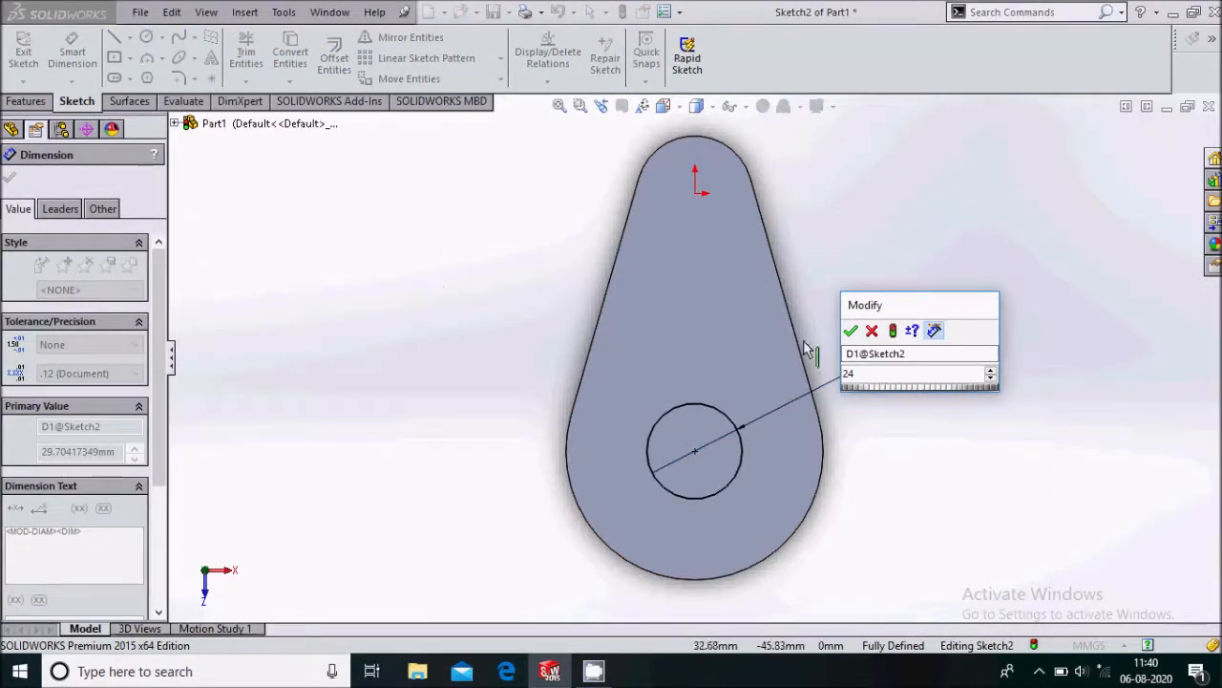
click(851, 331)
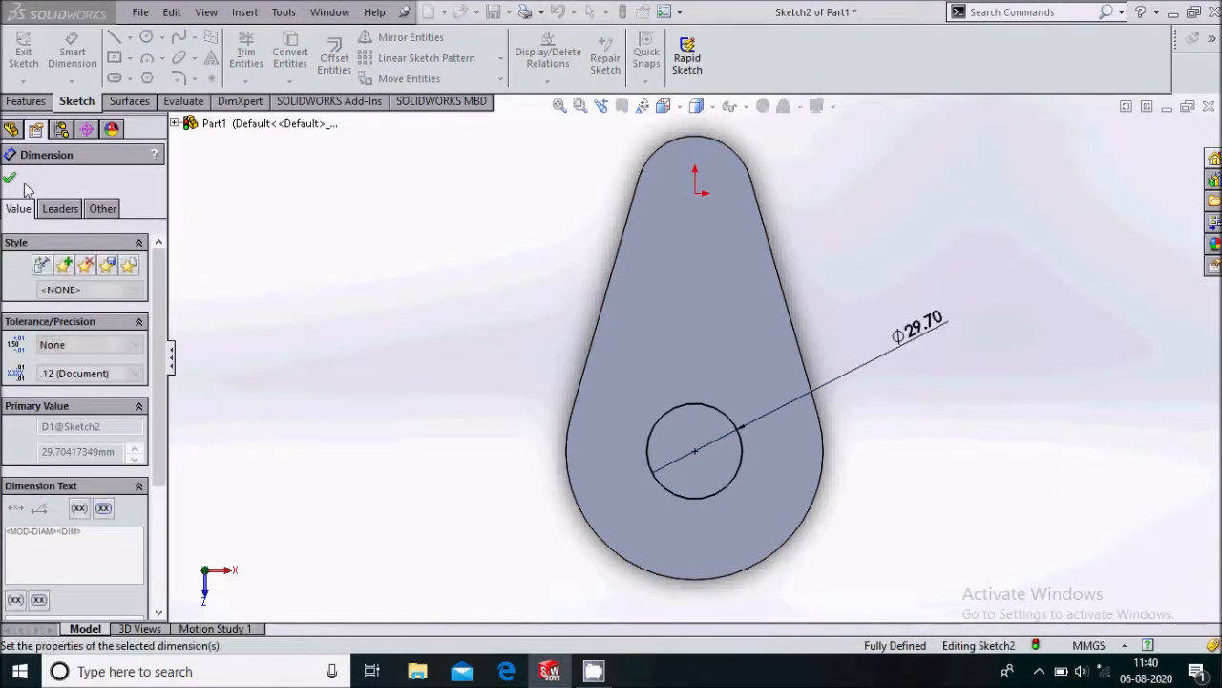
key(Escape)
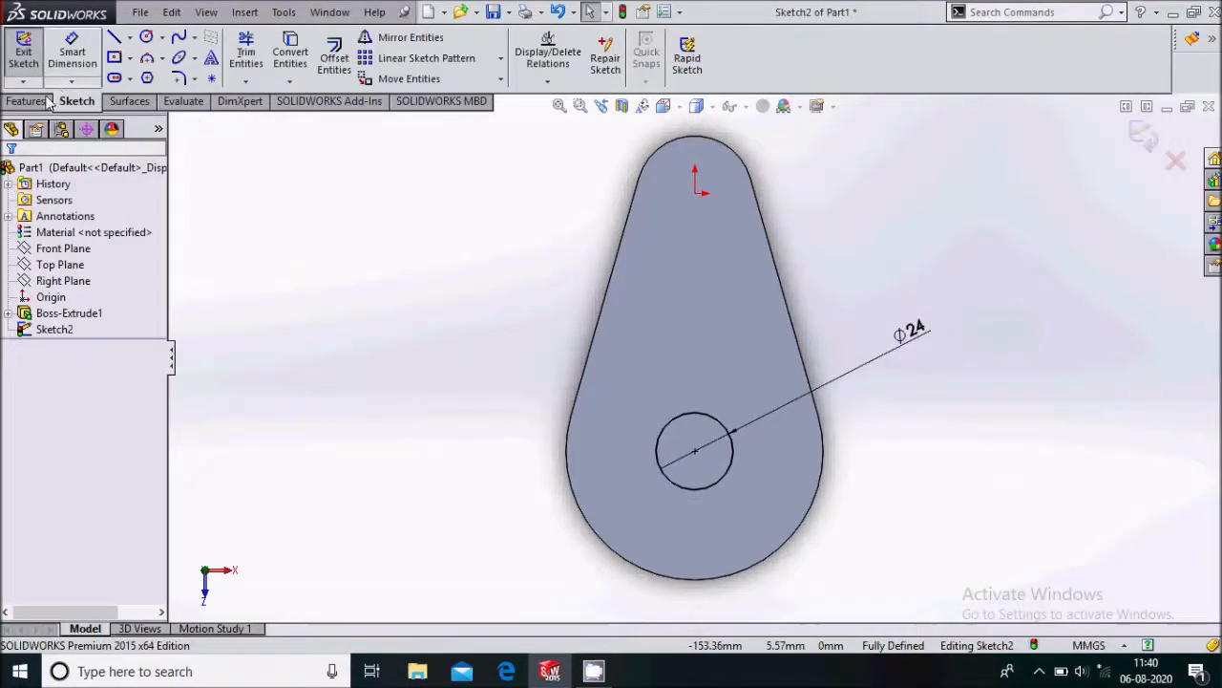
- Extrude the 24 mm circle at the cam's large end as a blind boss 12 mm high, merged with the body
click(27, 101)
click(40, 74)
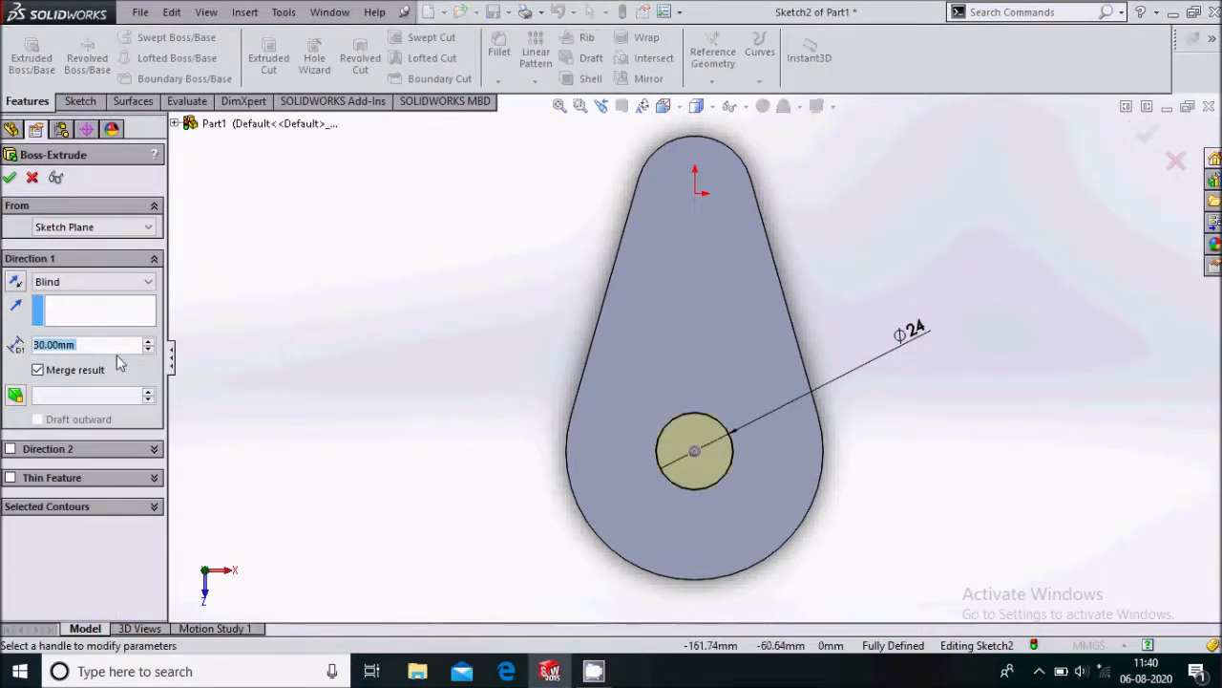
key(BackSpace)
text(12)
key(Return)
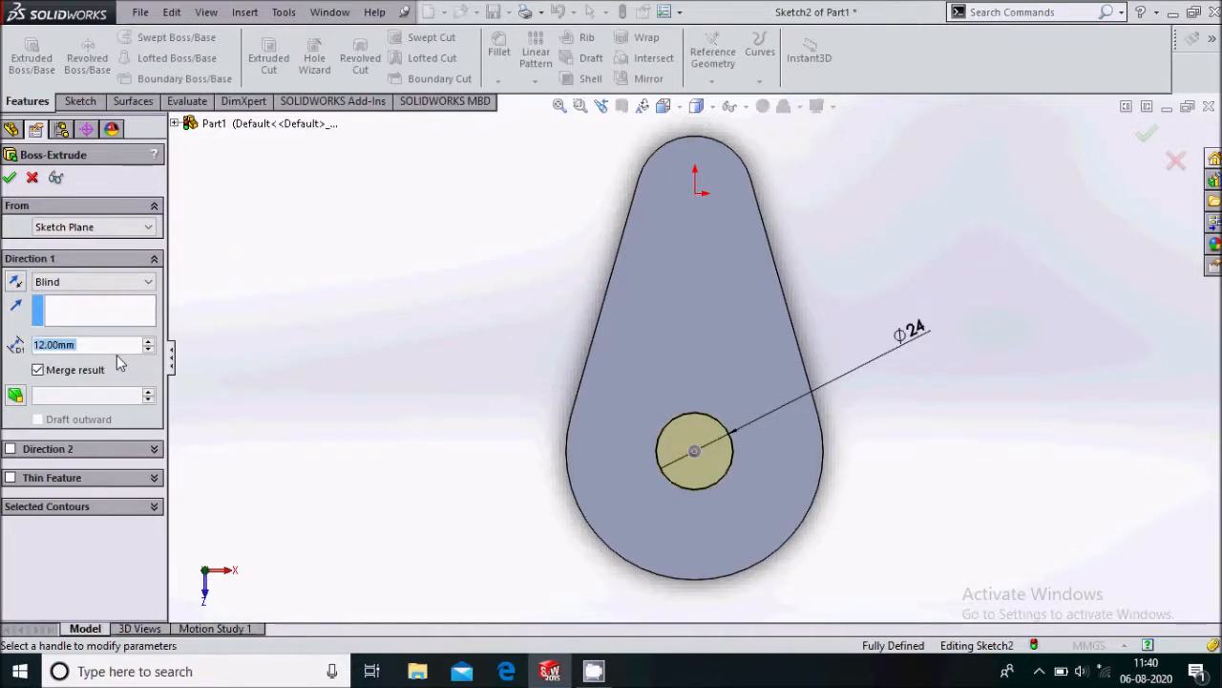
click(9, 178)
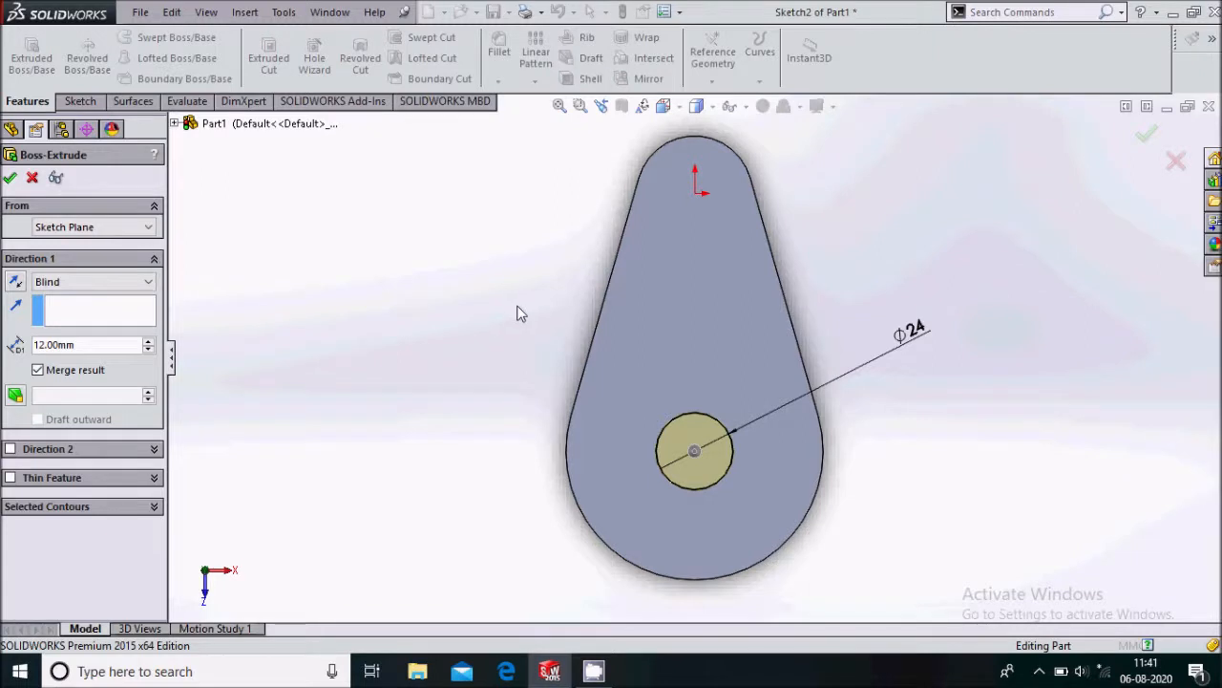
scroll(535, 308, up, 3)
middle_drag(559, 308, 834, 317)
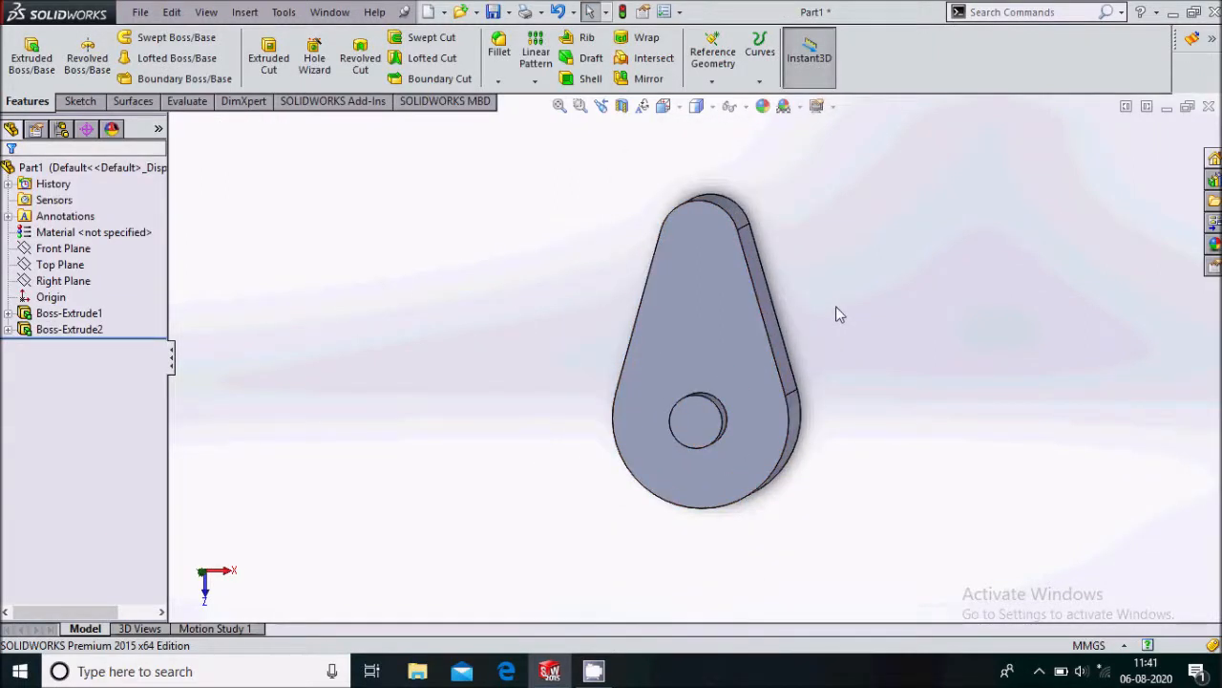
- Start saving the part and create a folder named "cam and follower" inside the geneva wheel folder
key(ctrl+s)
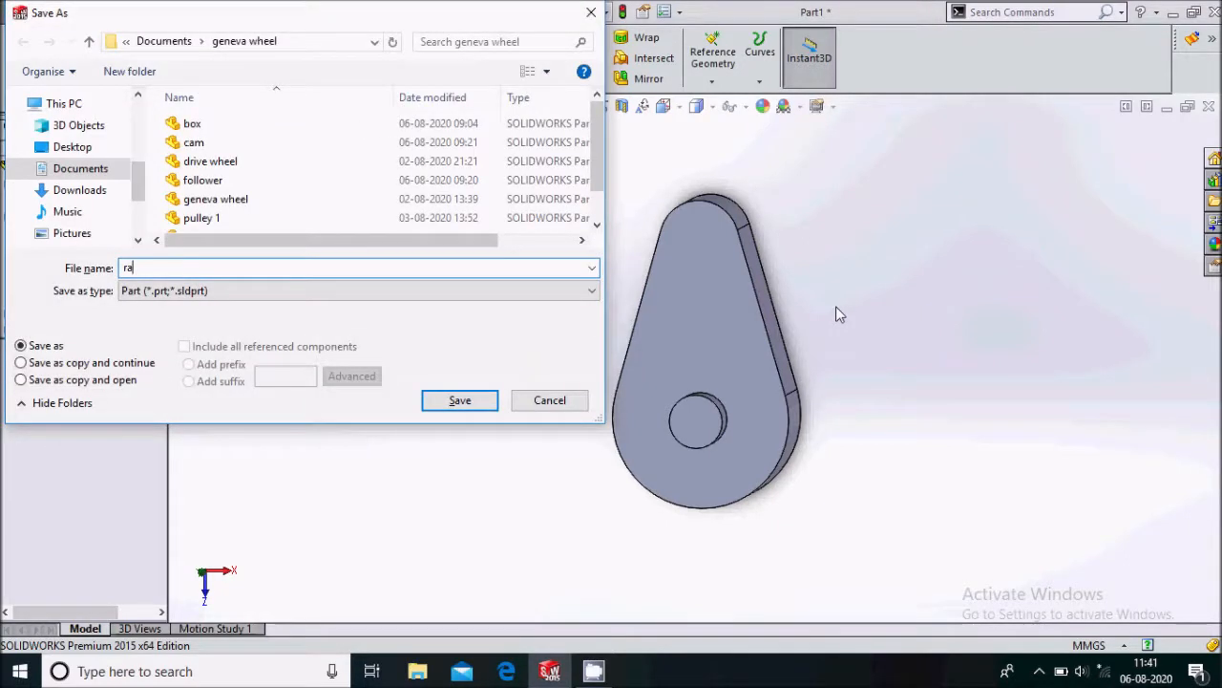
right_click(335, 163)
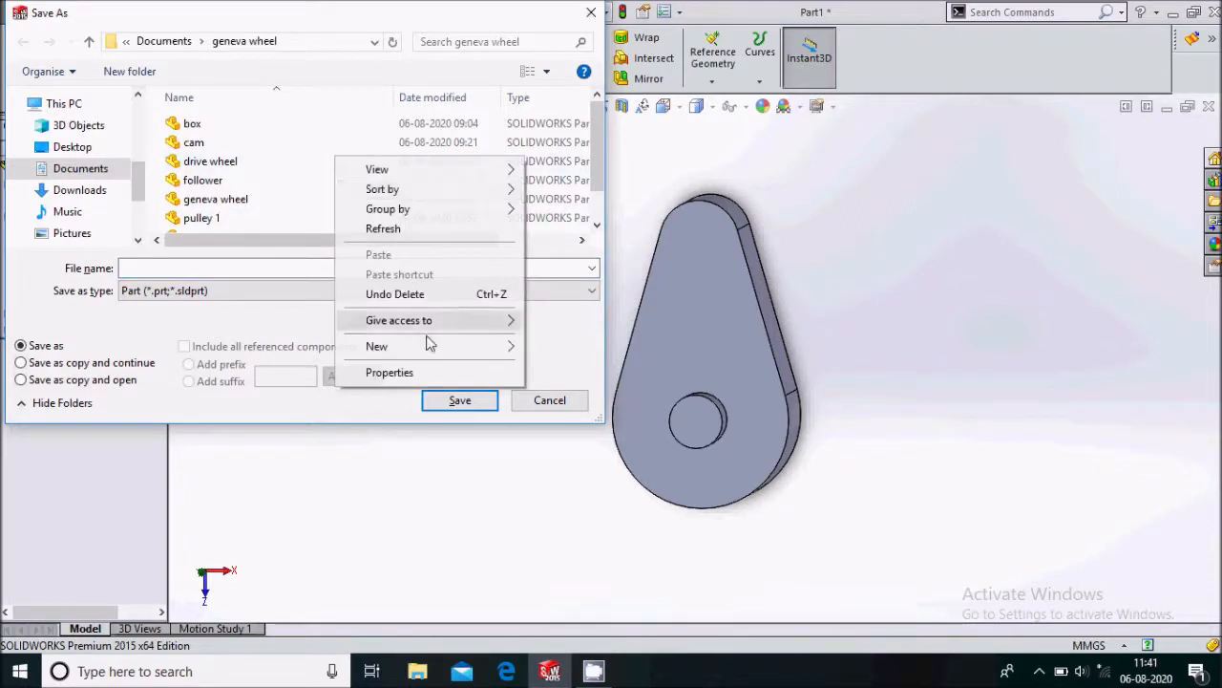
mouse_move(452, 354)
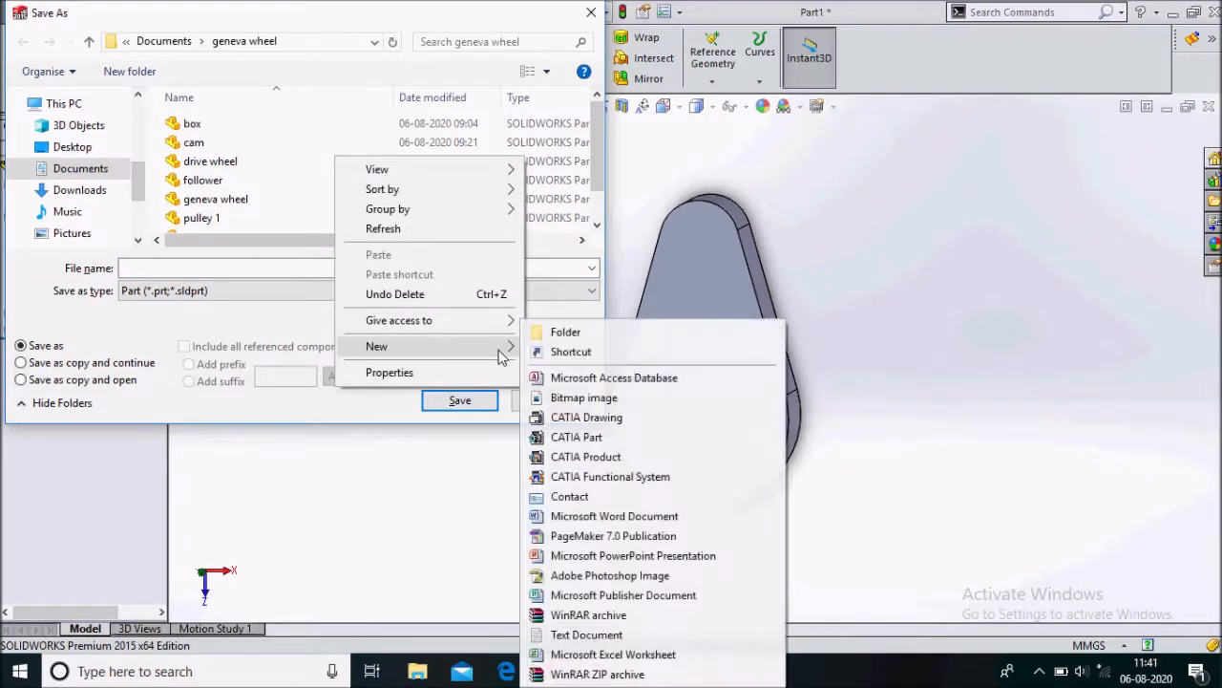
click(544, 331)
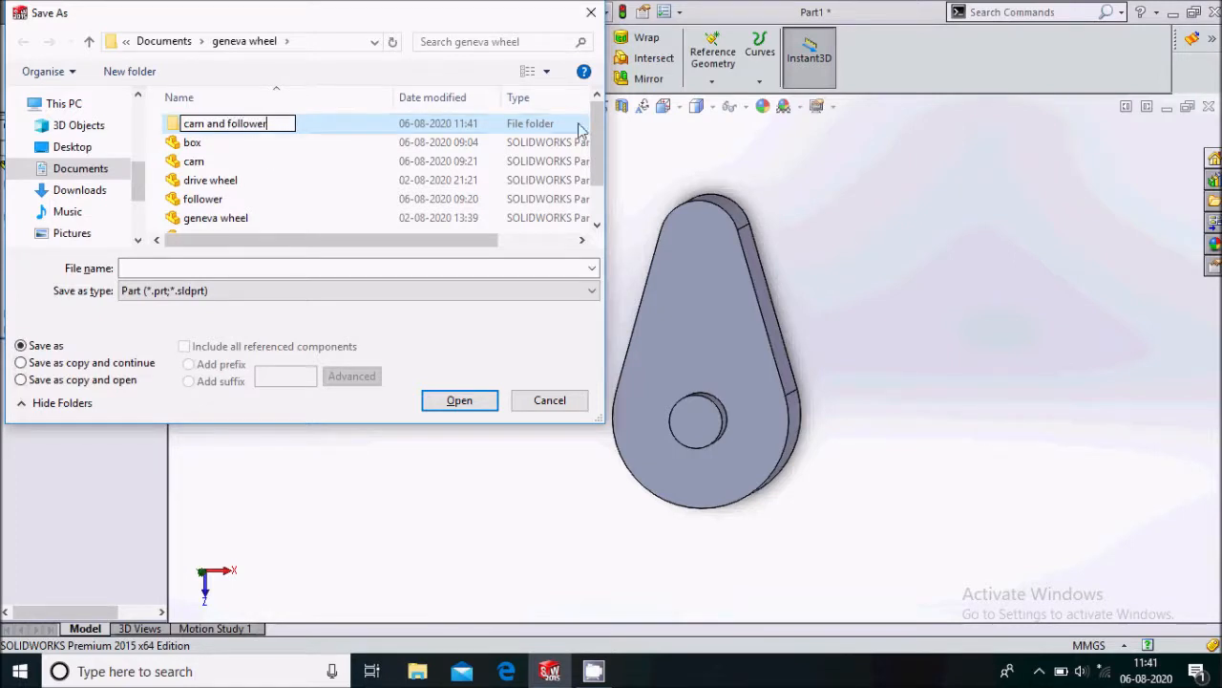
key(Return)
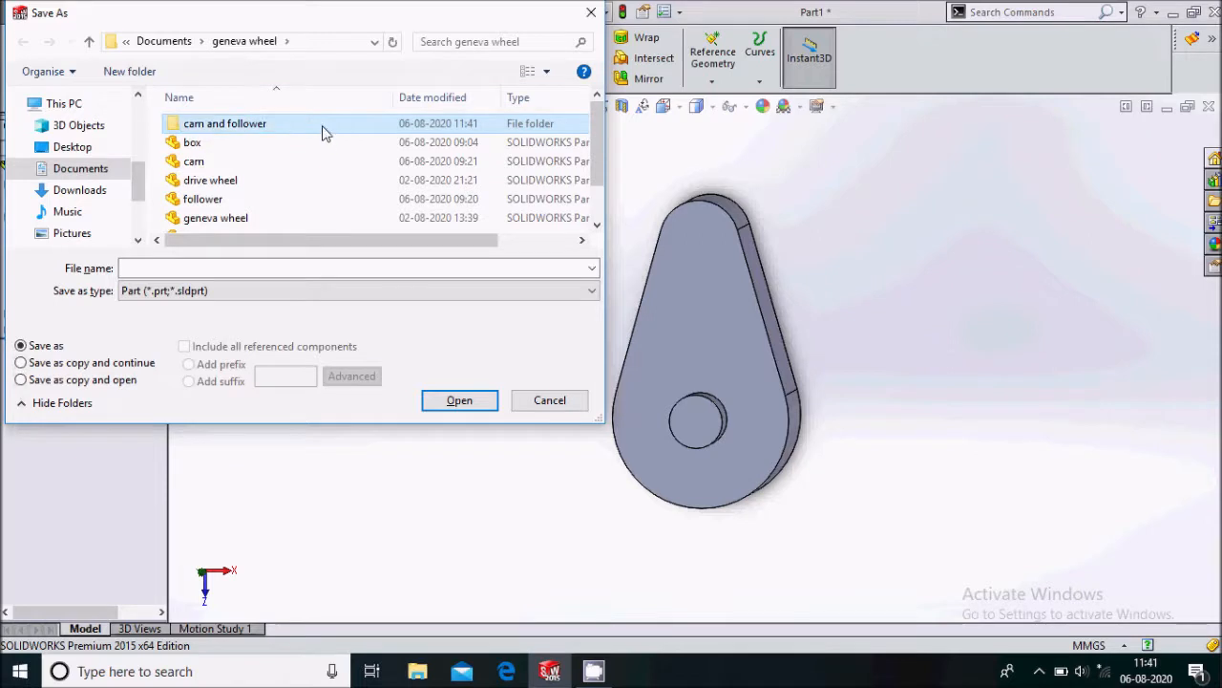
- Save the part as "cam" in the cam and follower folder
double_click(321, 134)
click(179, 267)
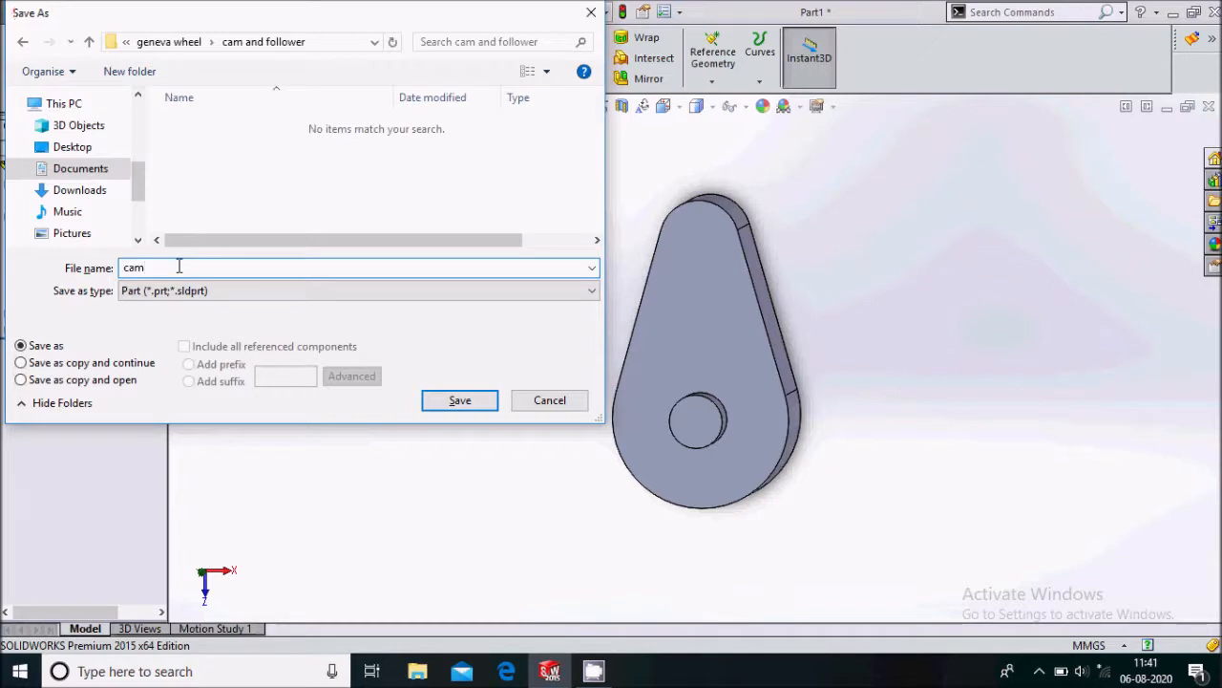
key(Return)
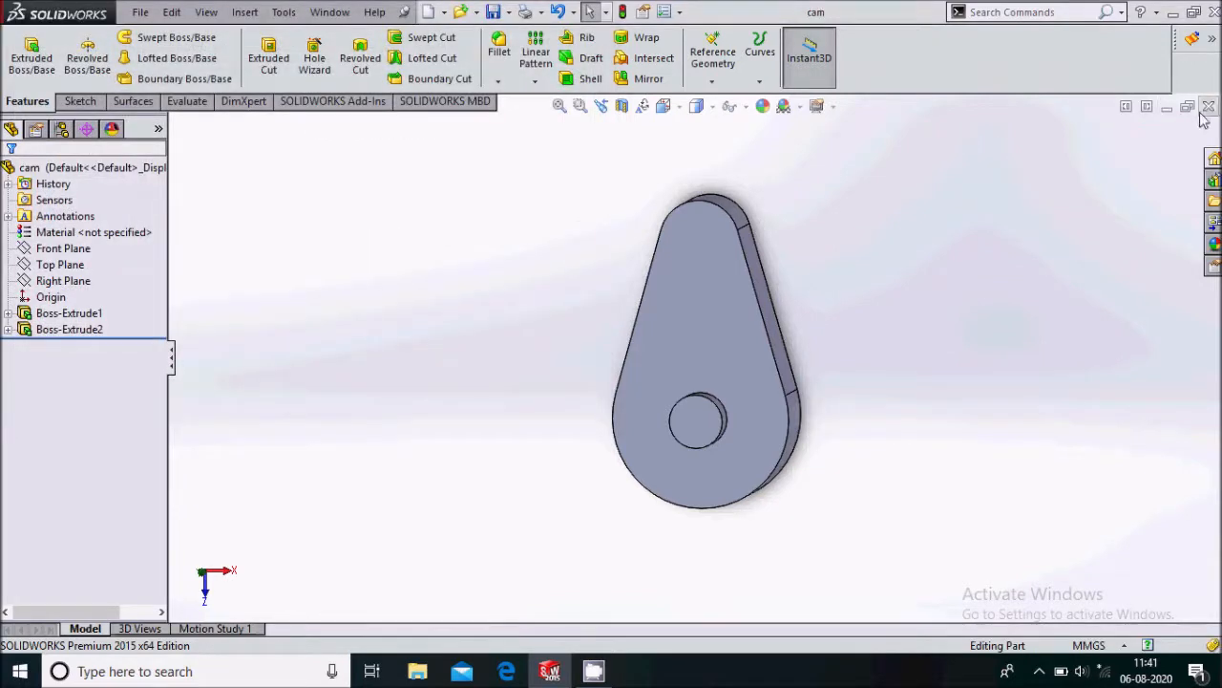
- Close the saved cam part and create a new part document
click(1208, 106)
click(141, 12)
click(164, 37)
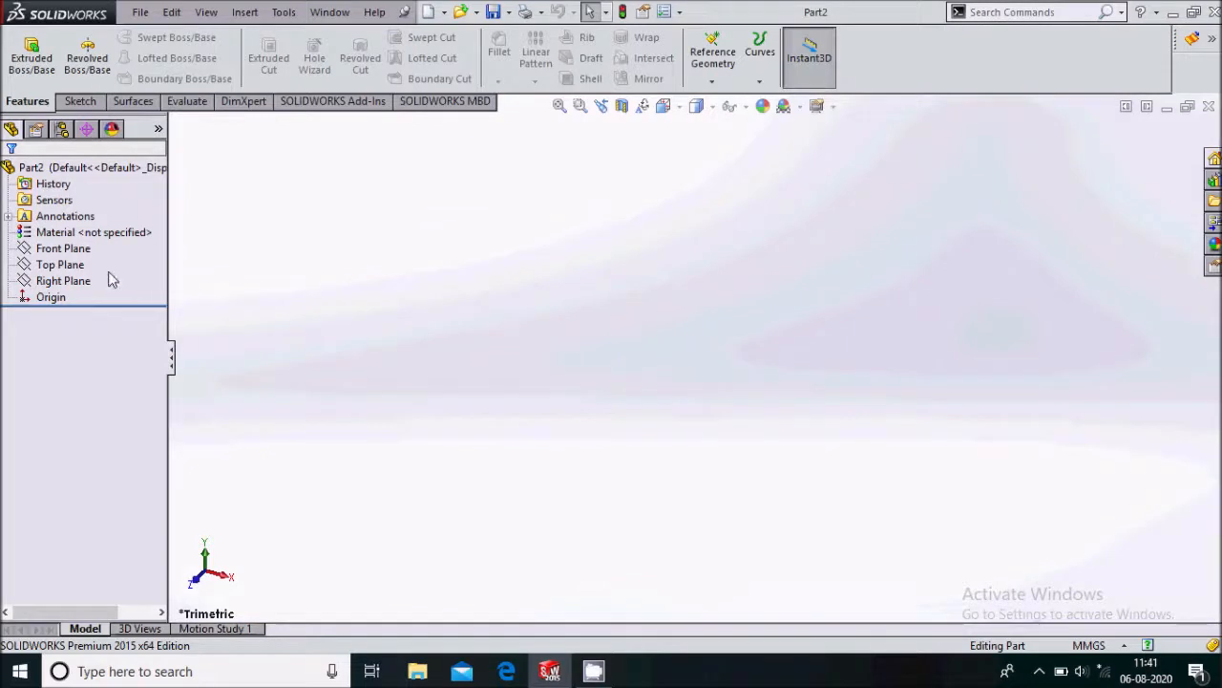
- On the Top Plane, sketch a closed follower half-profile about 172.5 mm tall from the origin, with a slanted tip, straight stem and stepped head
click(59, 265)
click(100, 234)
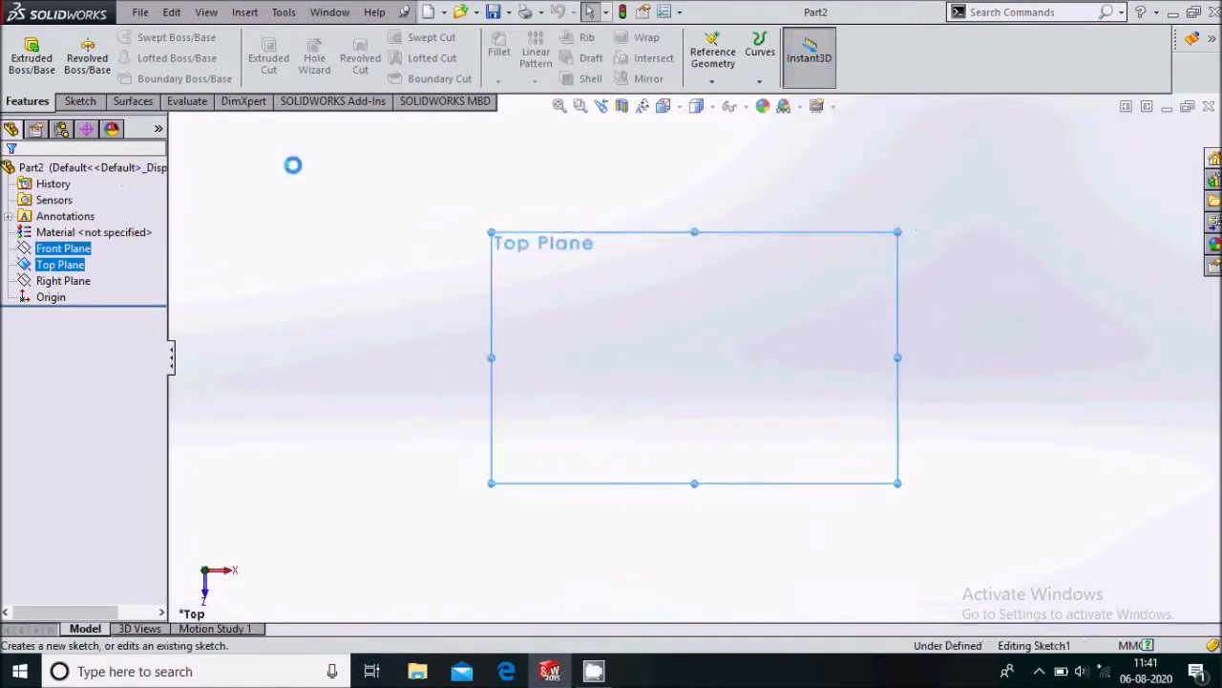
click(114, 37)
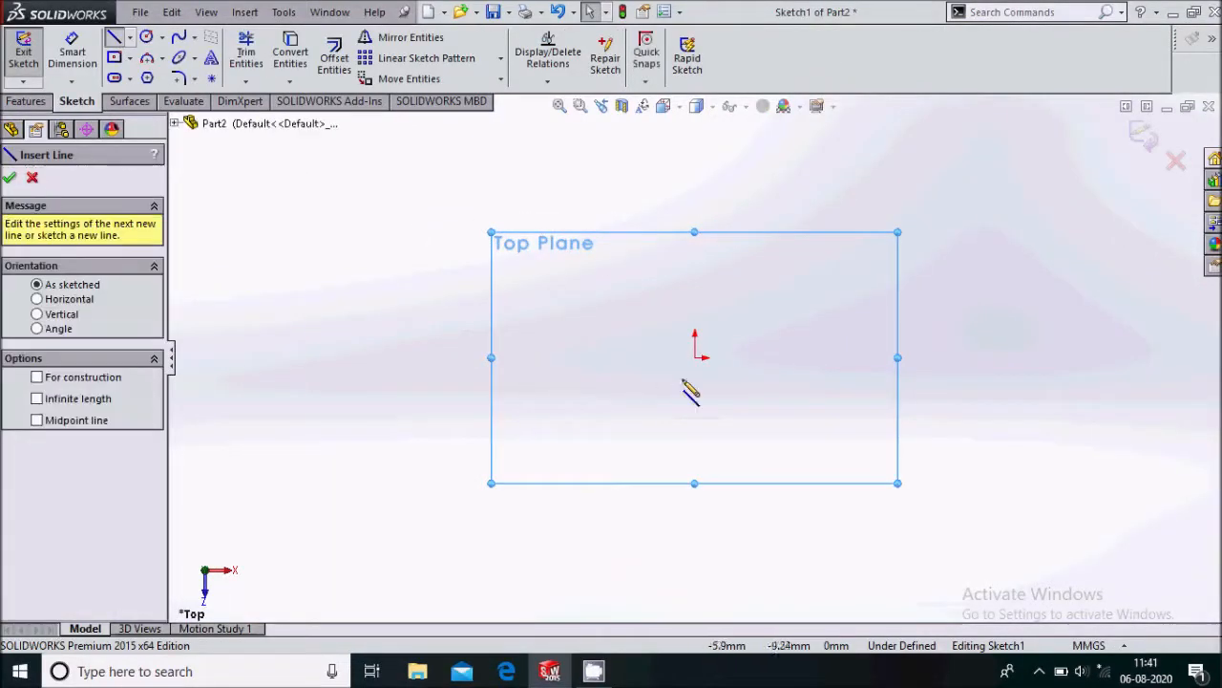
click(696, 357)
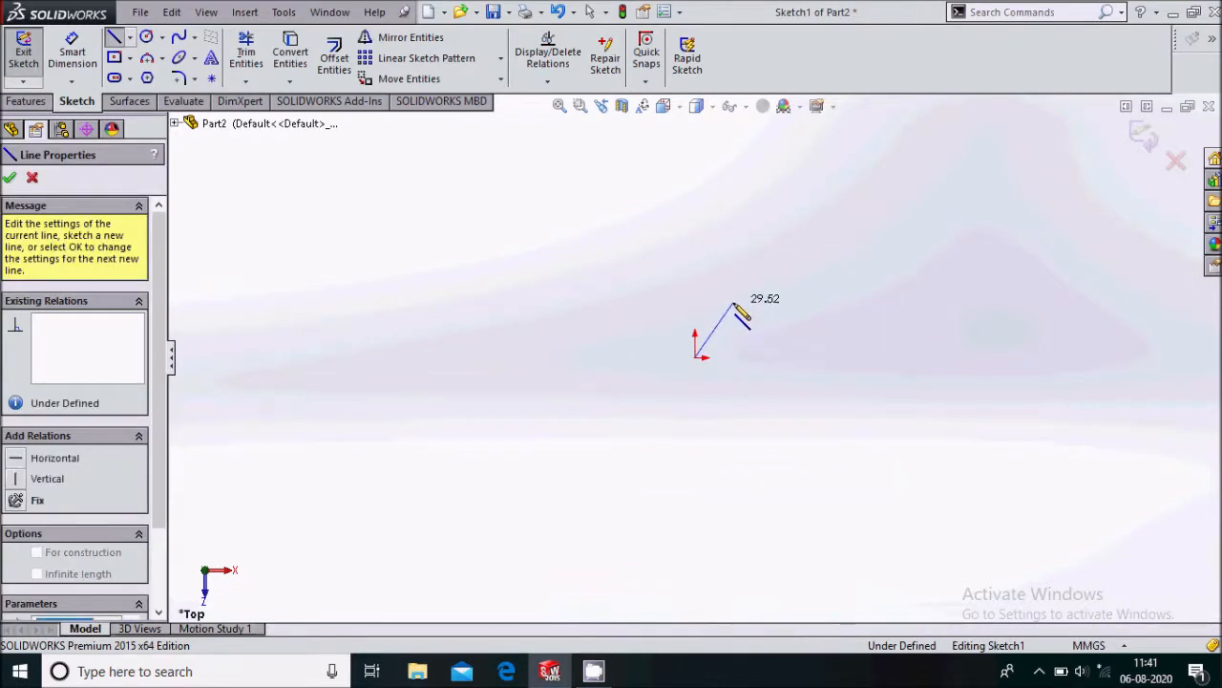
click(713, 331)
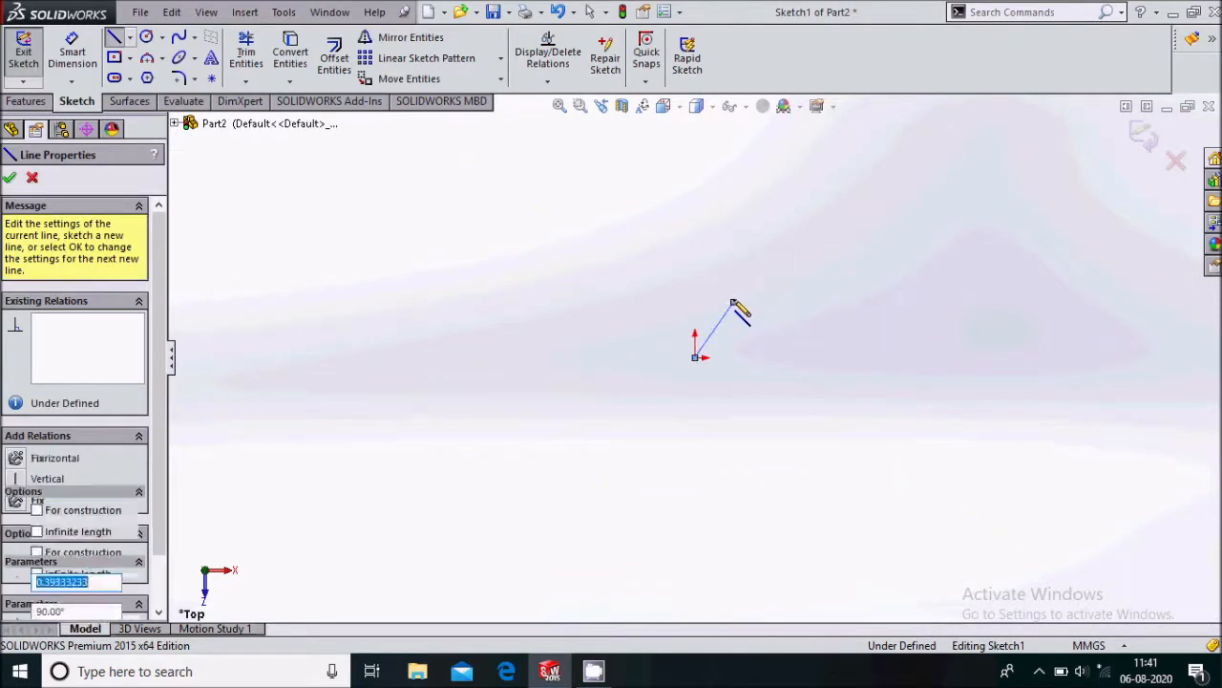
click(712, 183)
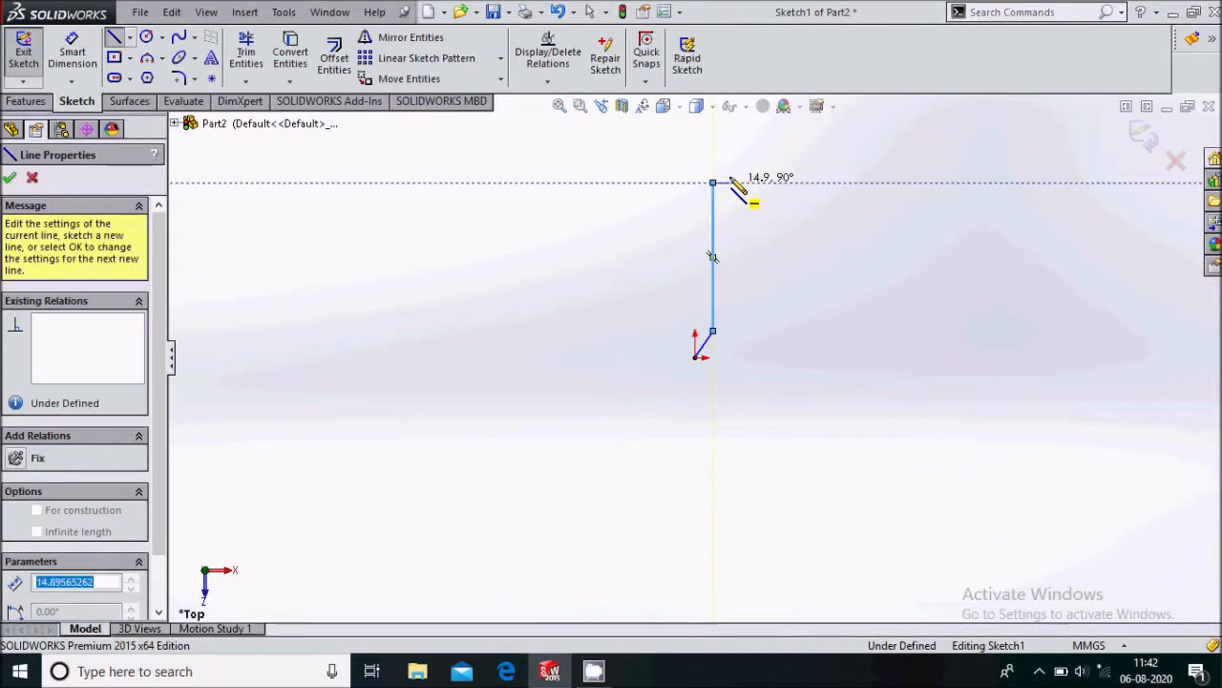
click(714, 180)
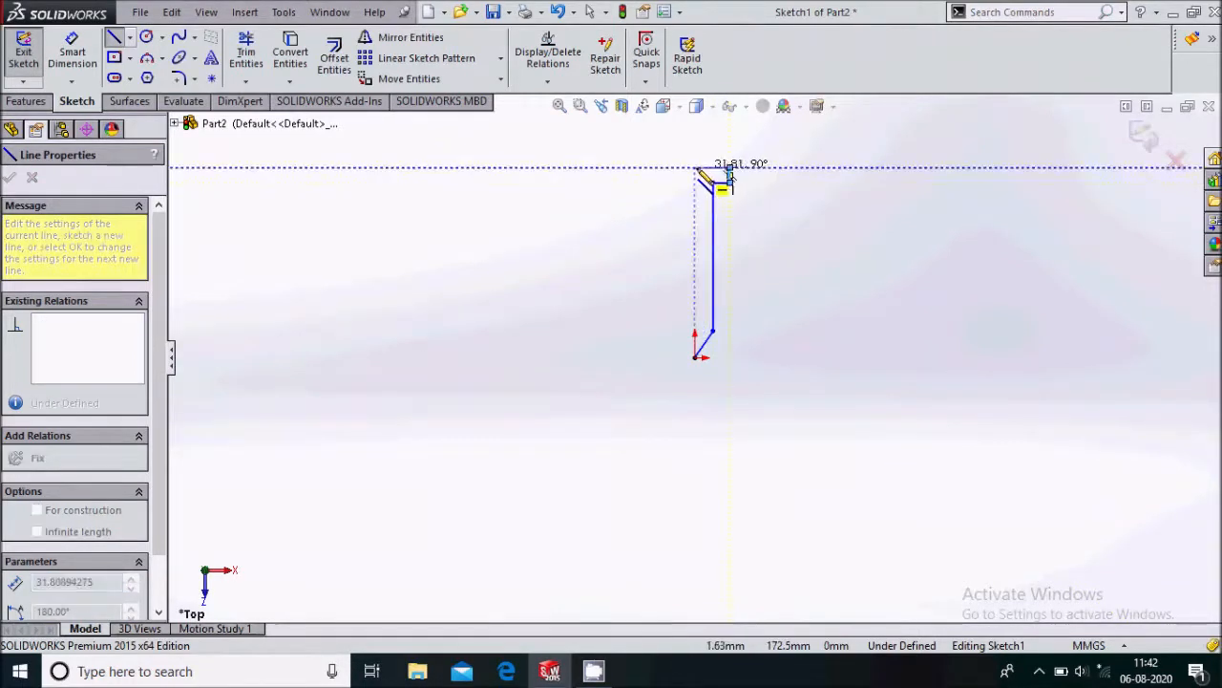
click(695, 168)
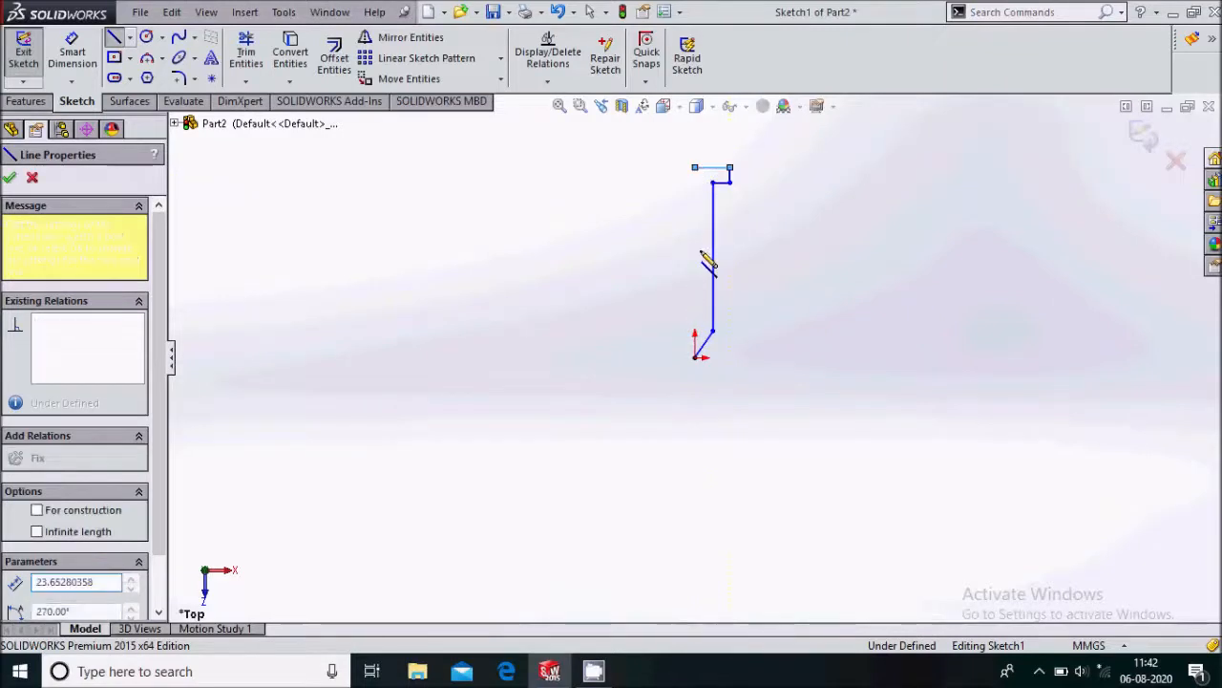
double_click(695, 358)
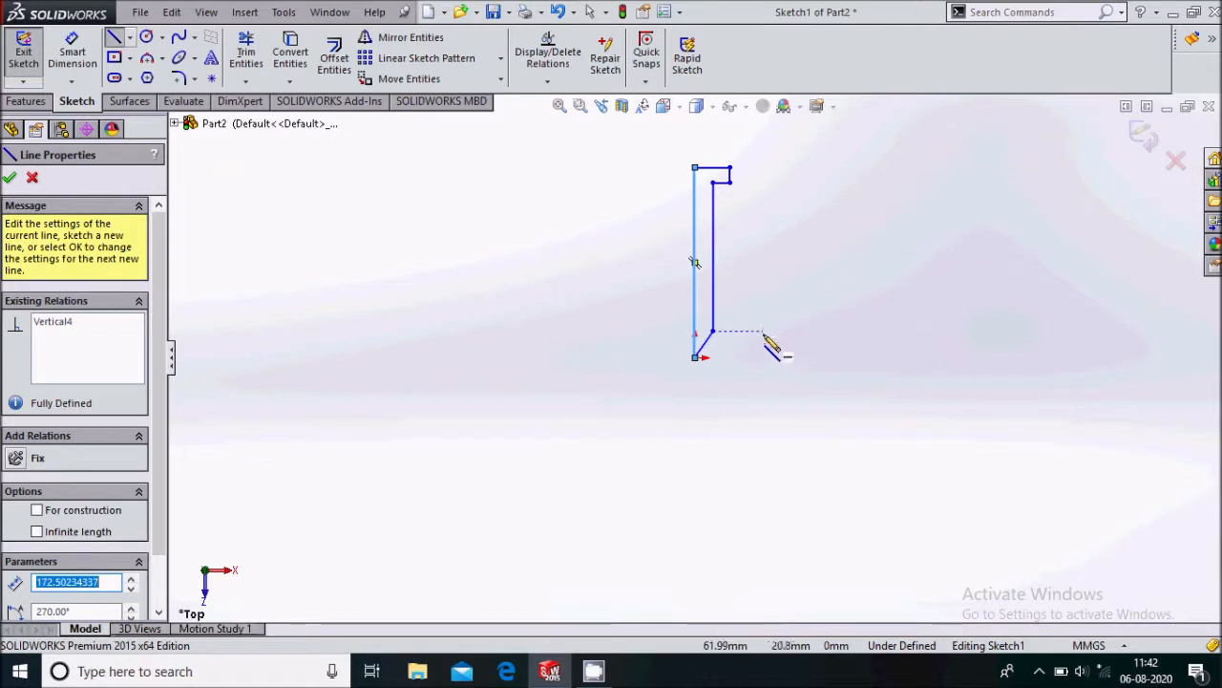
click(10, 179)
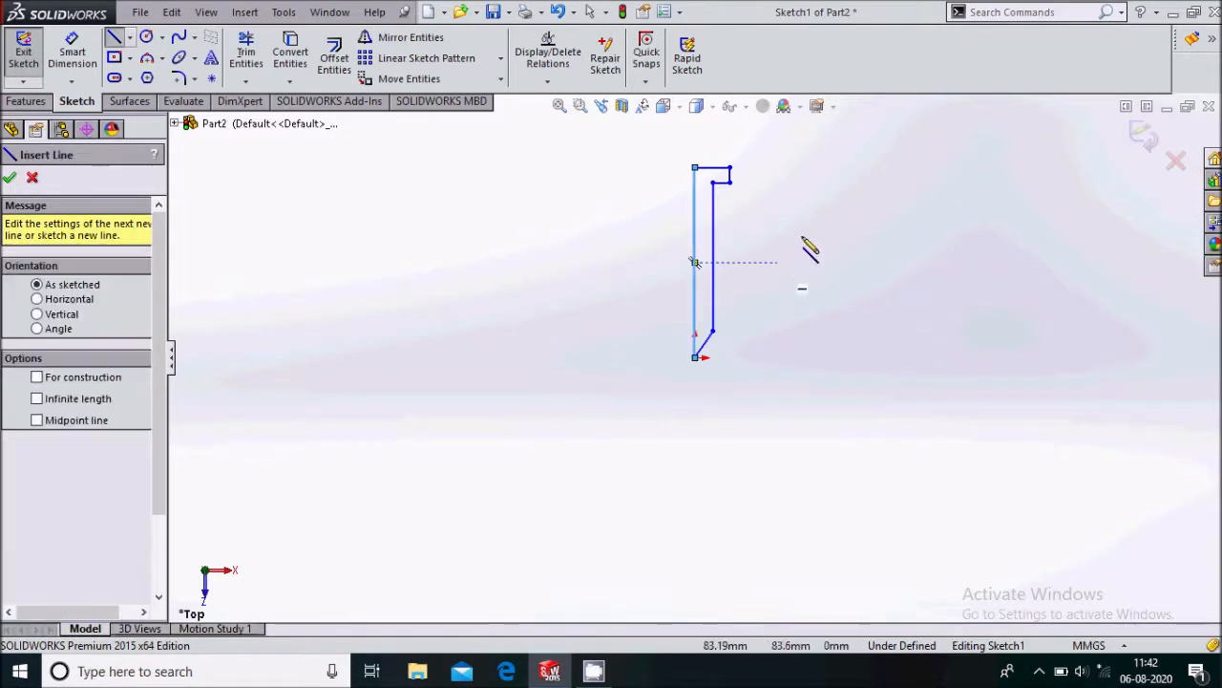
click(10, 179)
- Dimension the half-profile's long vertical edge through the origin at 300 mm
scroll(772, 239, down, 3)
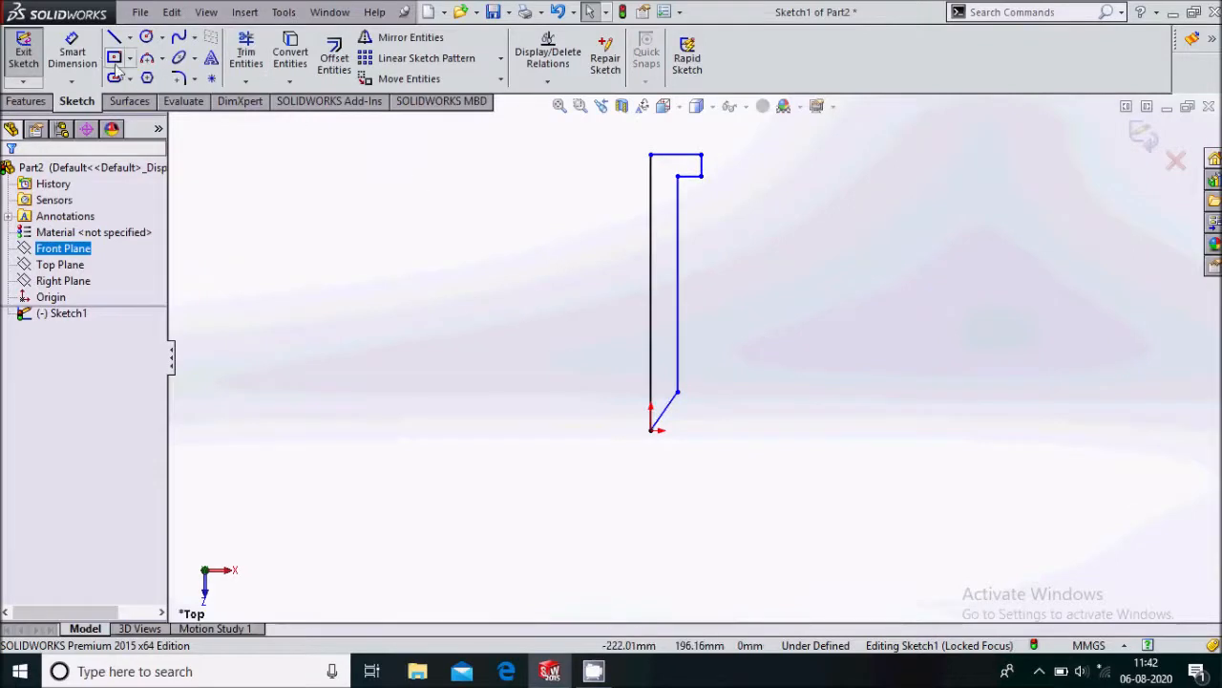
click(72, 49)
click(652, 315)
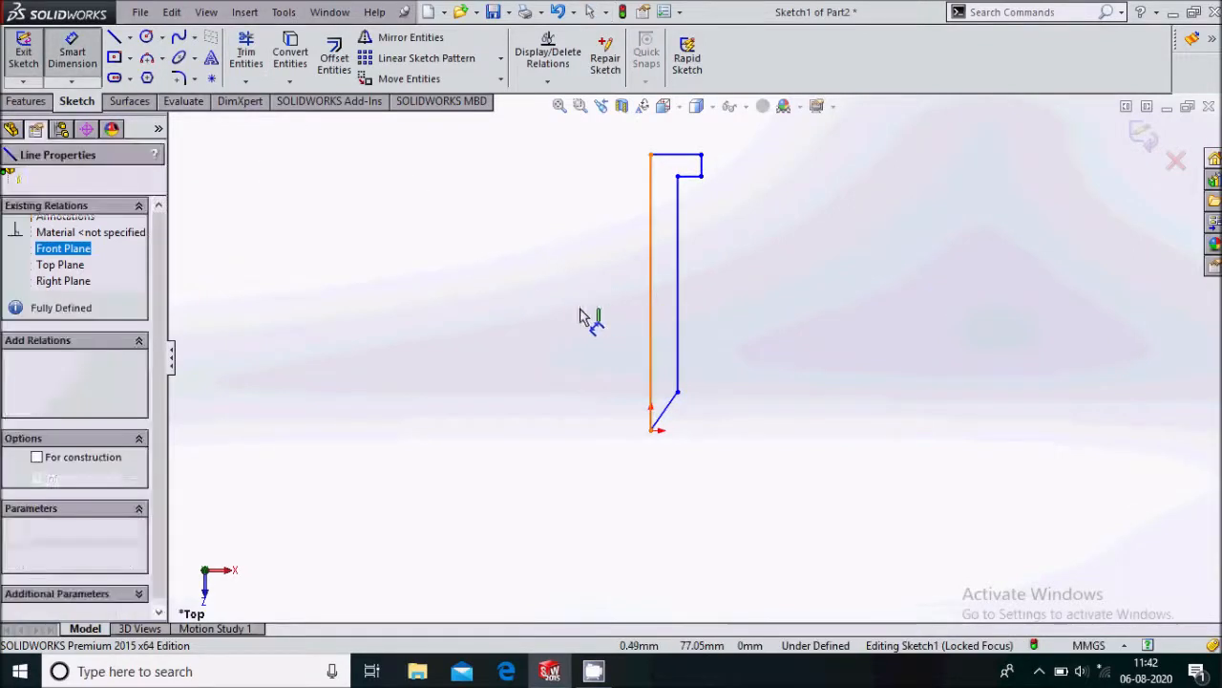
click(561, 318)
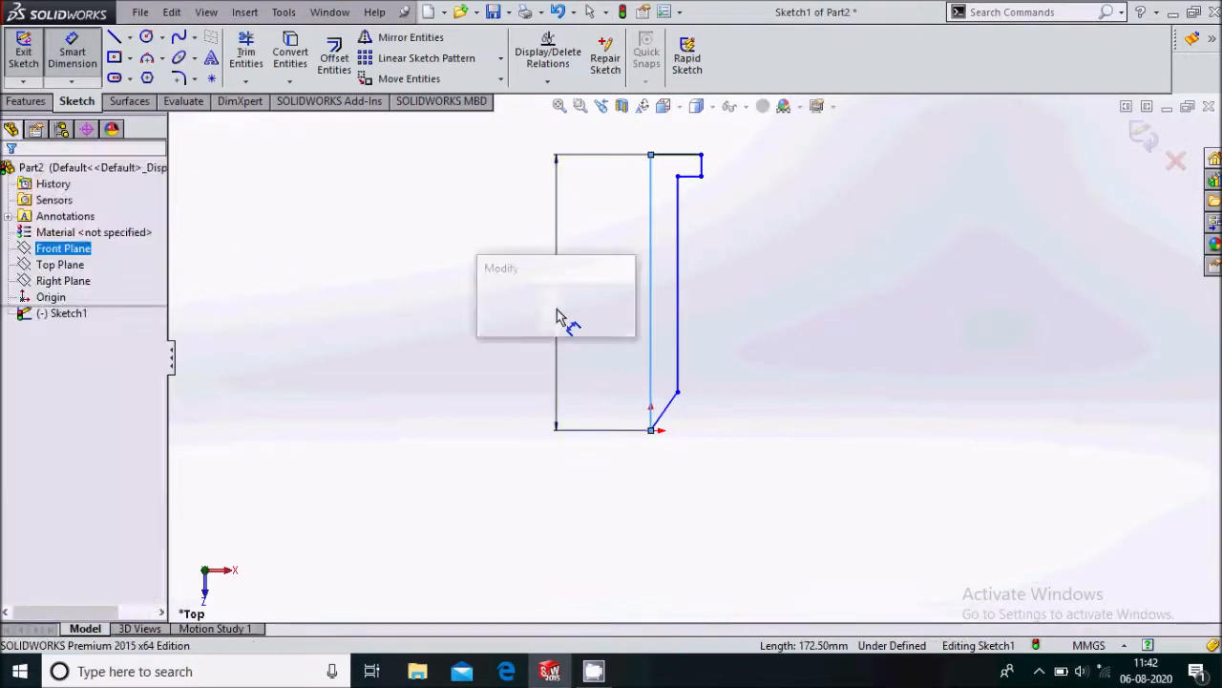
text(300)
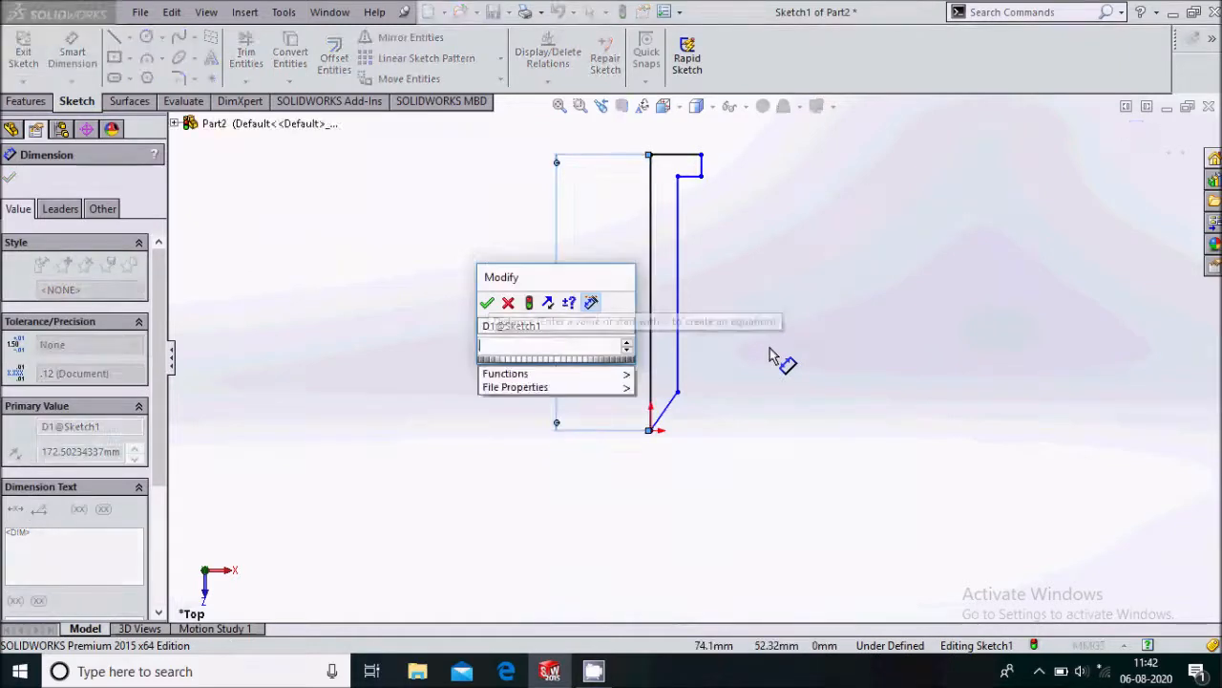
key(Return)
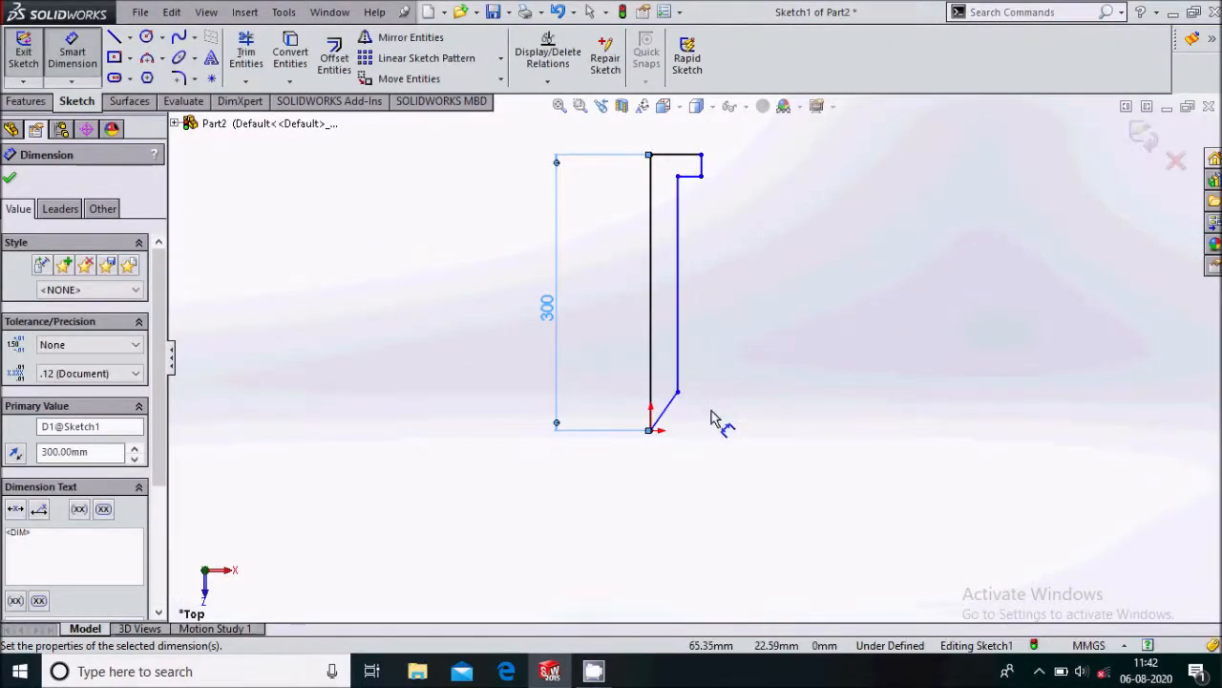
- Dimension the distance between the long vertical edge and the stem's outer line at 10 mm
click(677, 350)
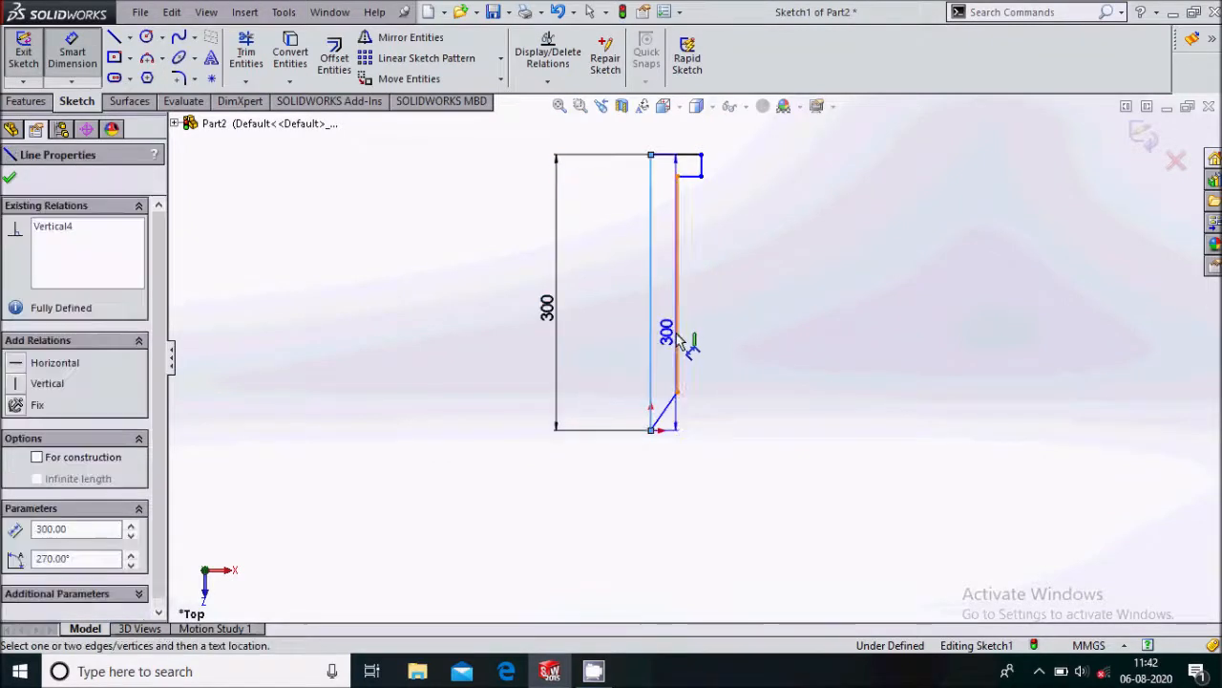
click(754, 336)
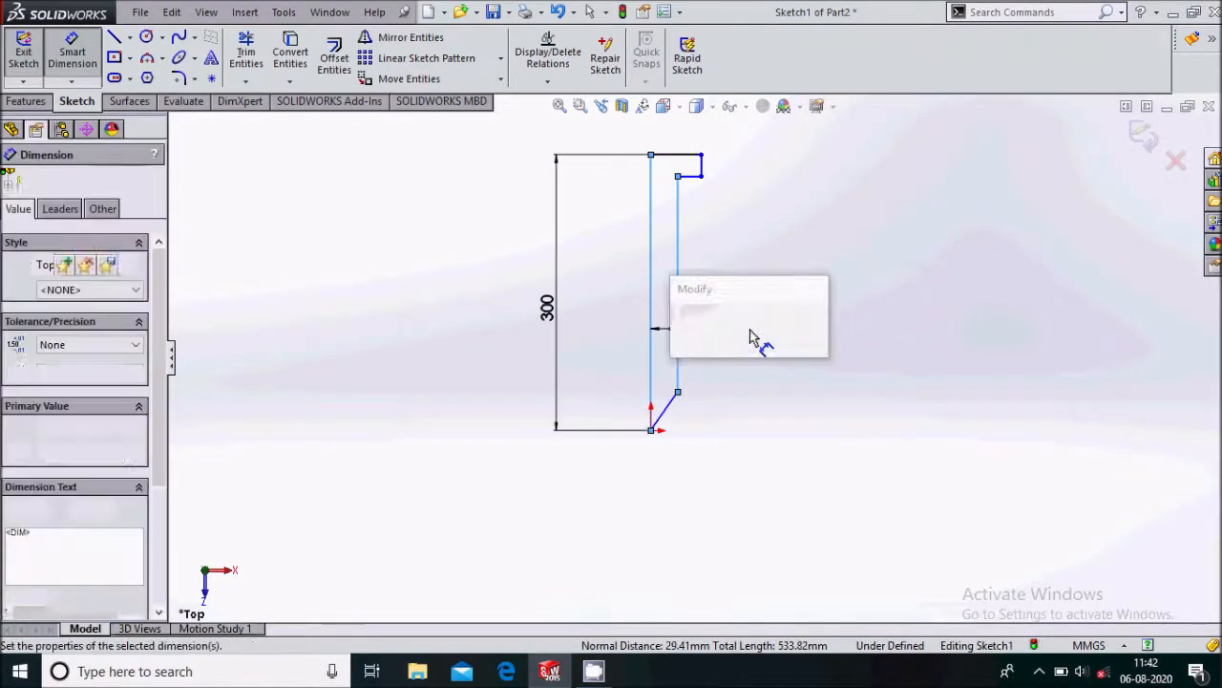
text(10)
key(Return)
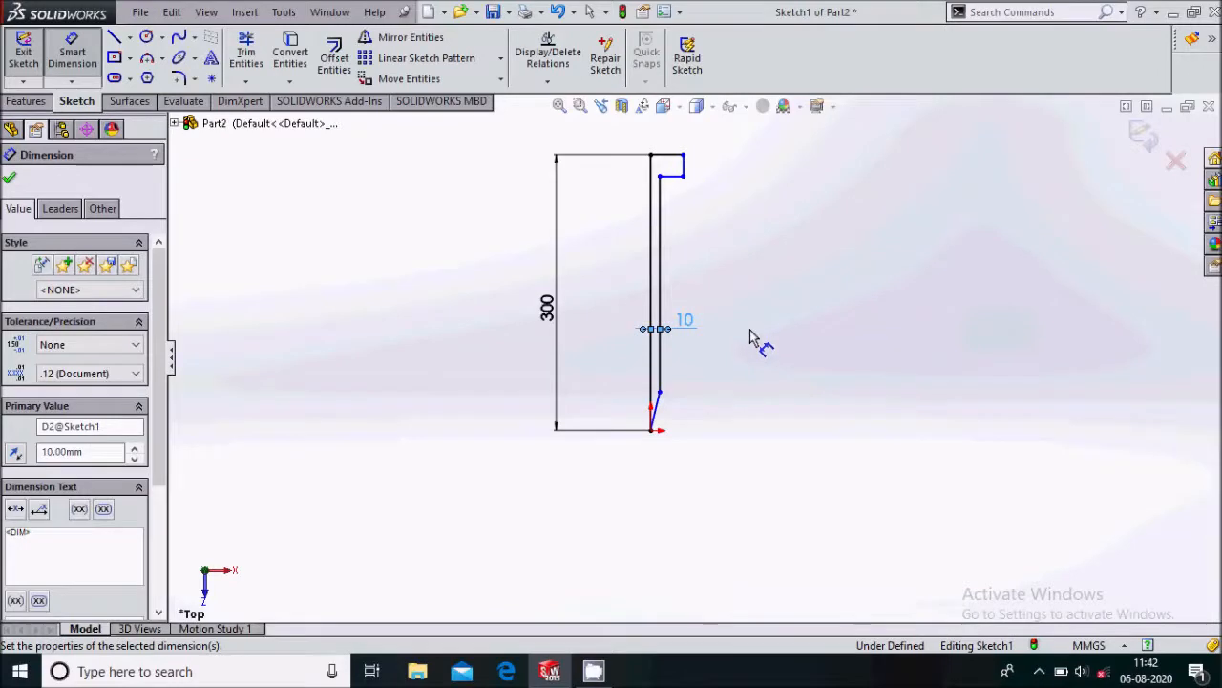
- Dimension the horizontal top edge of the follower head at 25 mm
scroll(671, 153, up, 3)
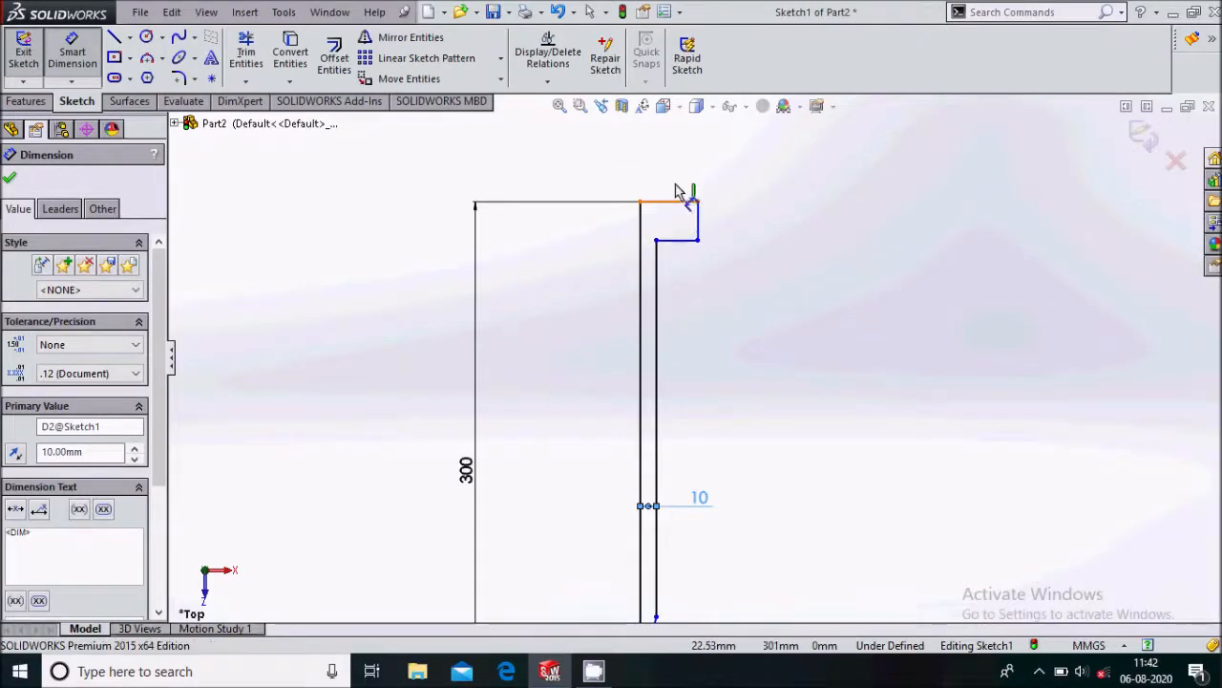
click(686, 202)
click(679, 177)
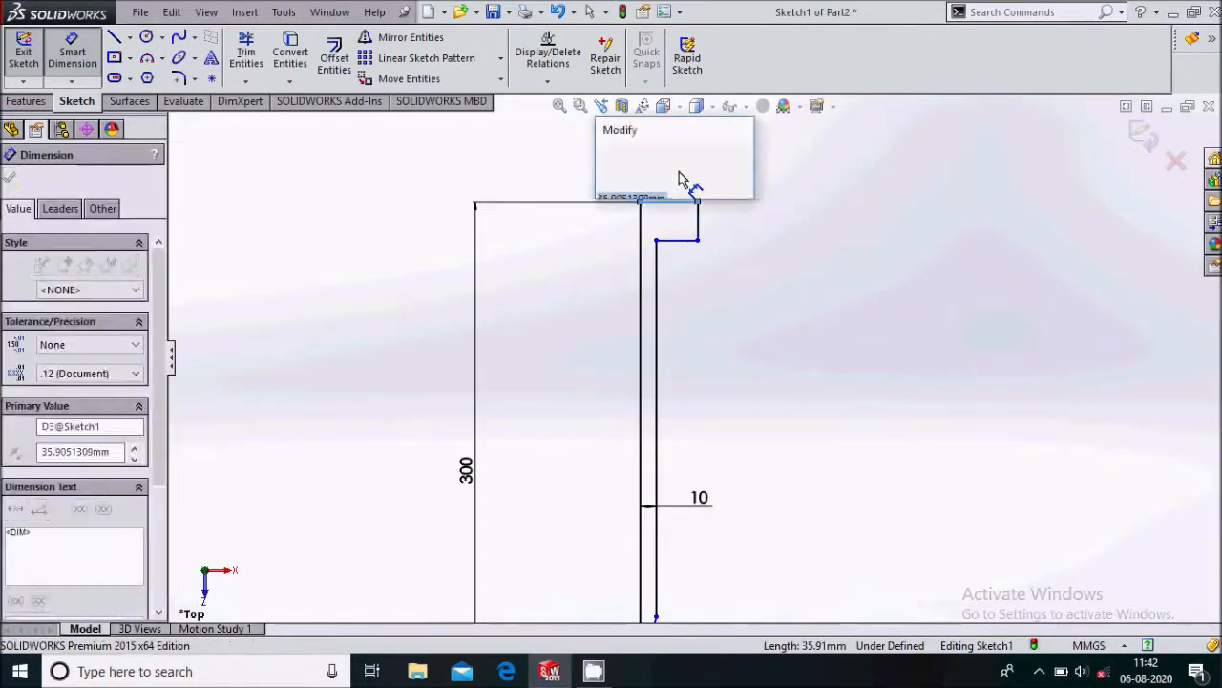
text(25)
key(Return)
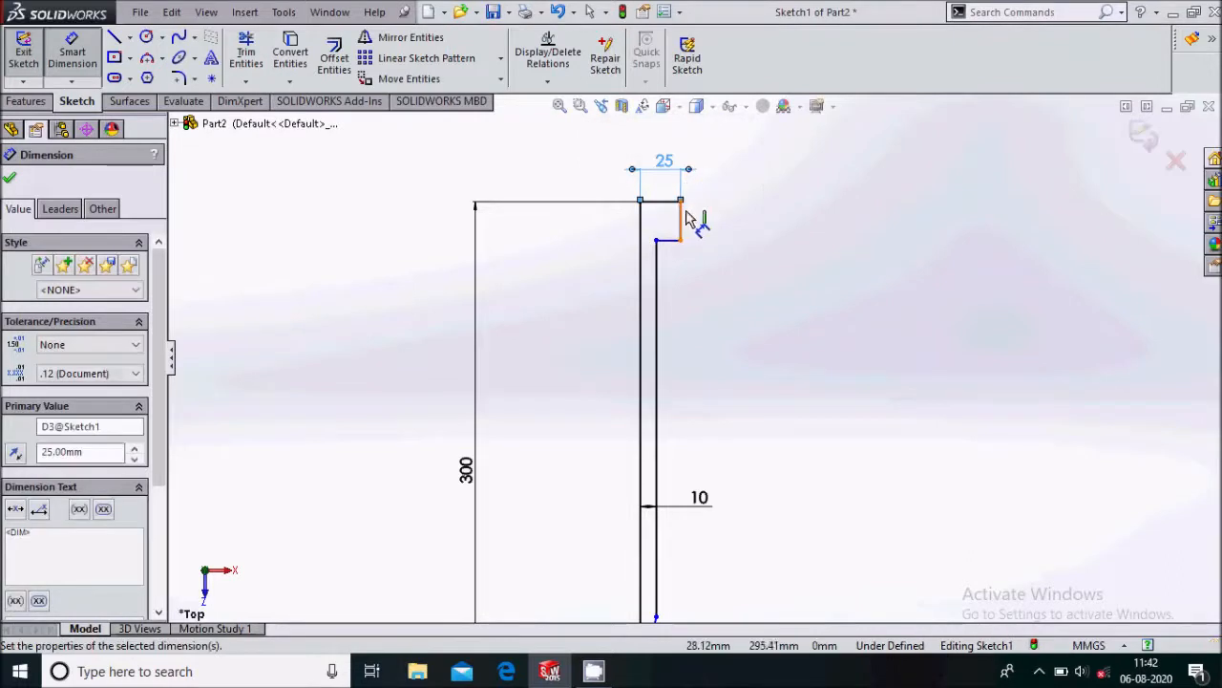
- Dimension the short vertical outer edge of the follower head at 20 mm
click(681, 219)
click(749, 212)
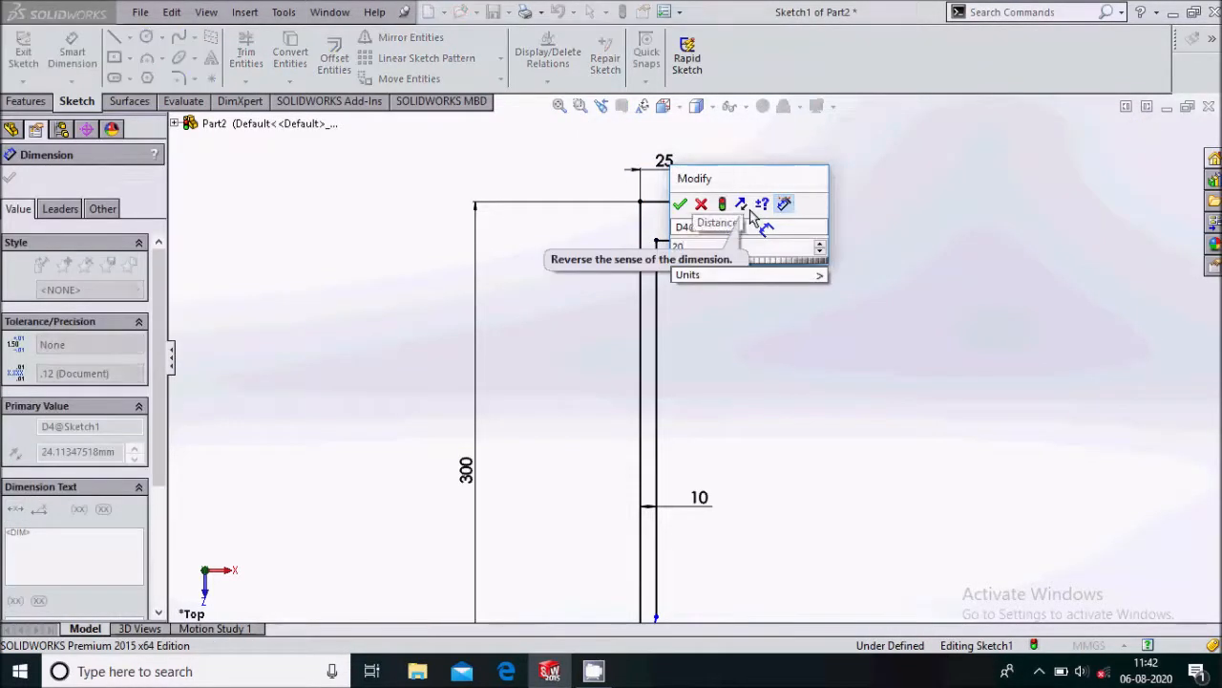
text(20)
key(Return)
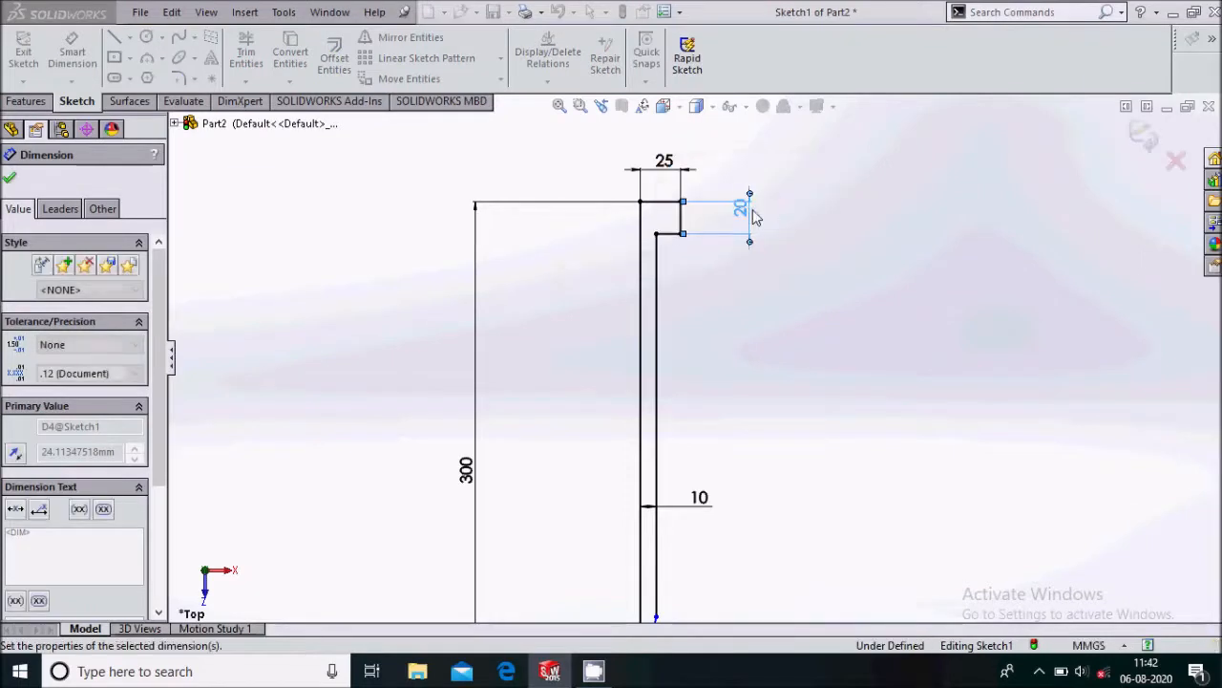
scroll(573, 143, down, 1)
scroll(636, 431, up, 3)
scroll(721, 549, down, 1)
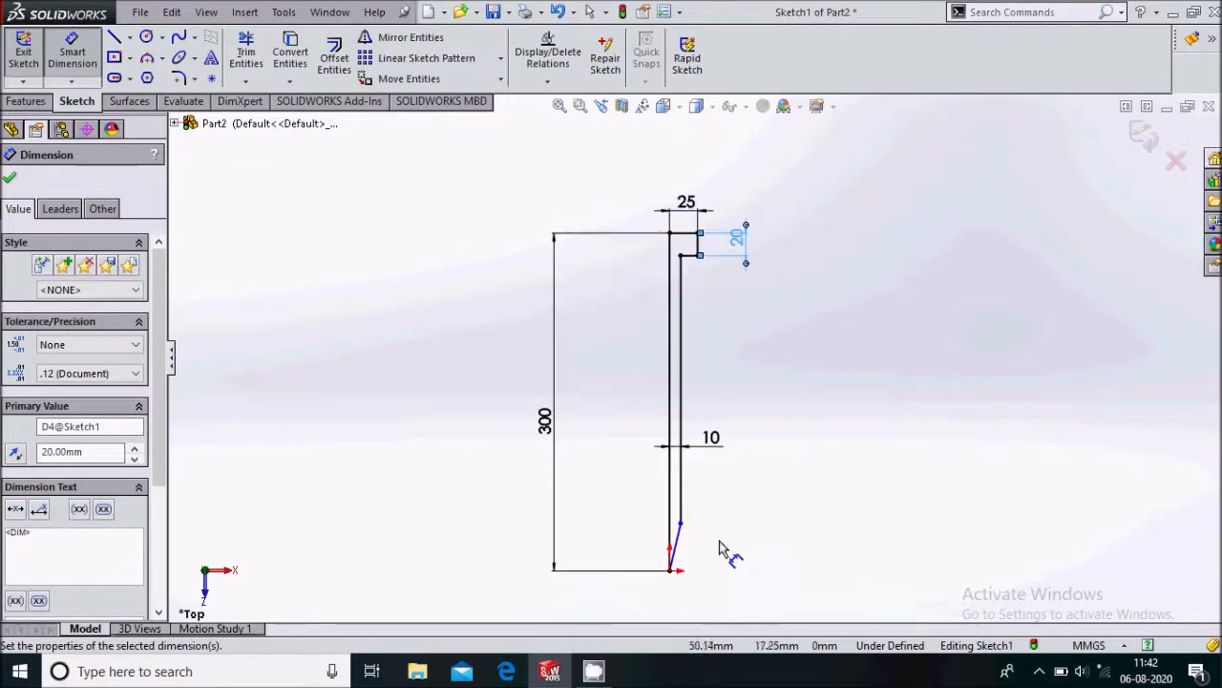
- Dimension the follower stem's outer vertical line at 260 mm and leave the dimension command
click(680, 524)
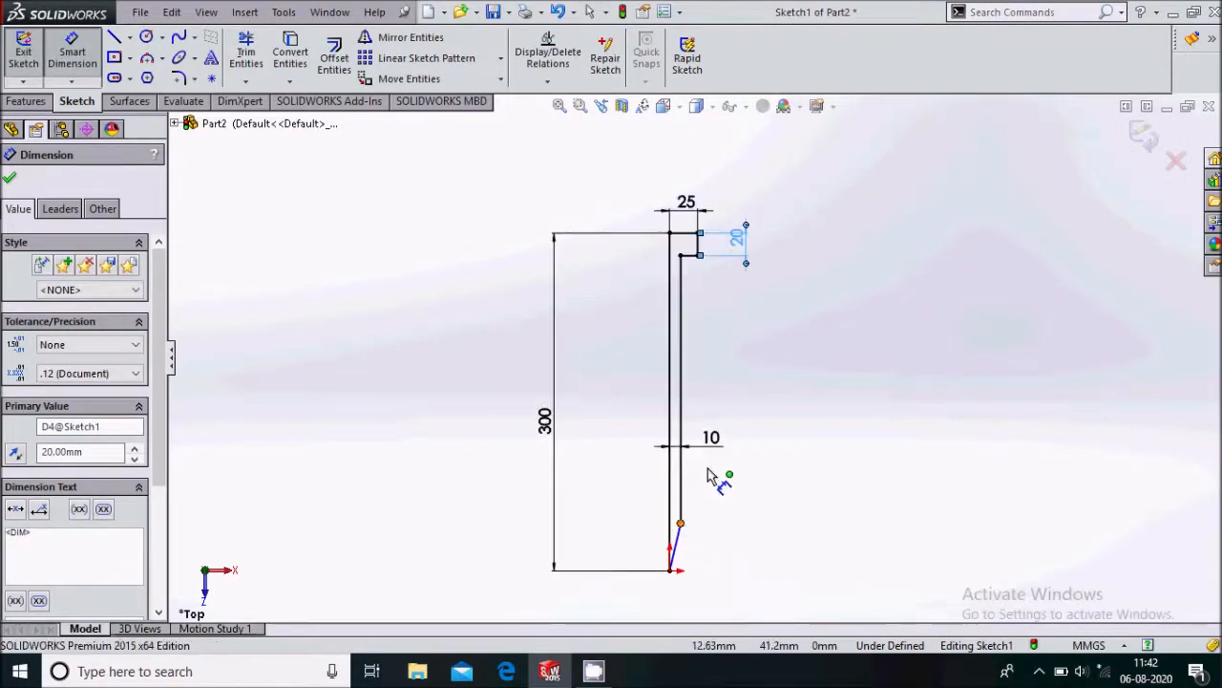
click(681, 256)
click(773, 361)
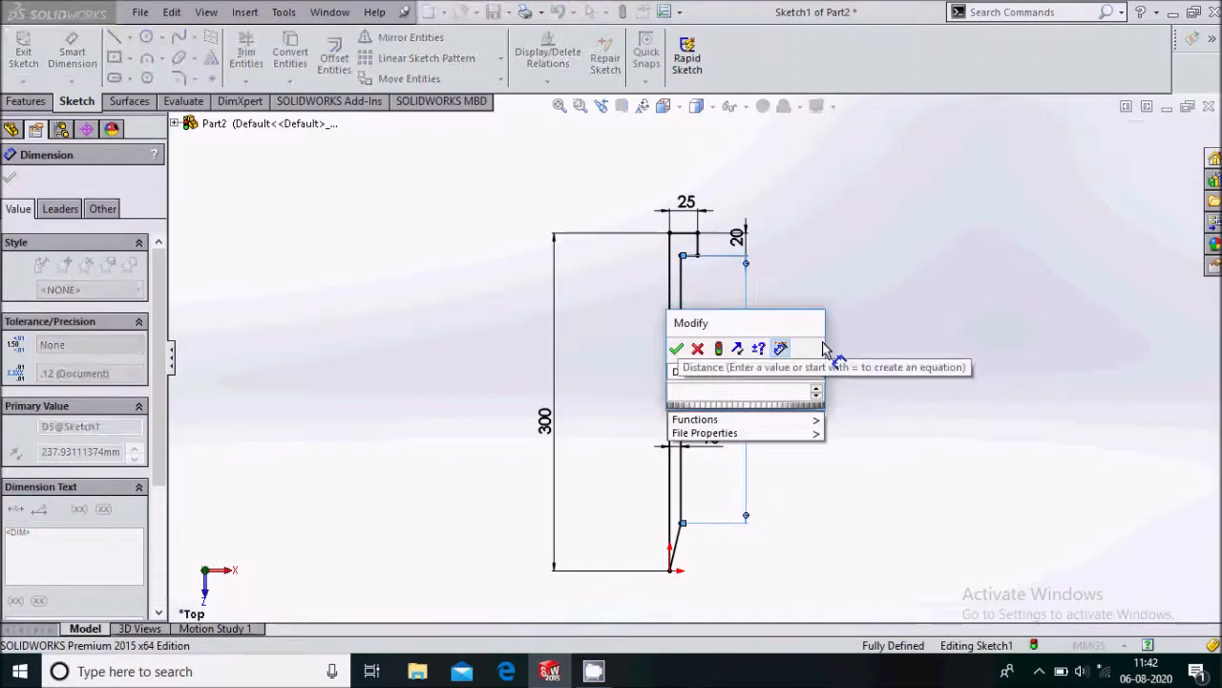
key(Return)
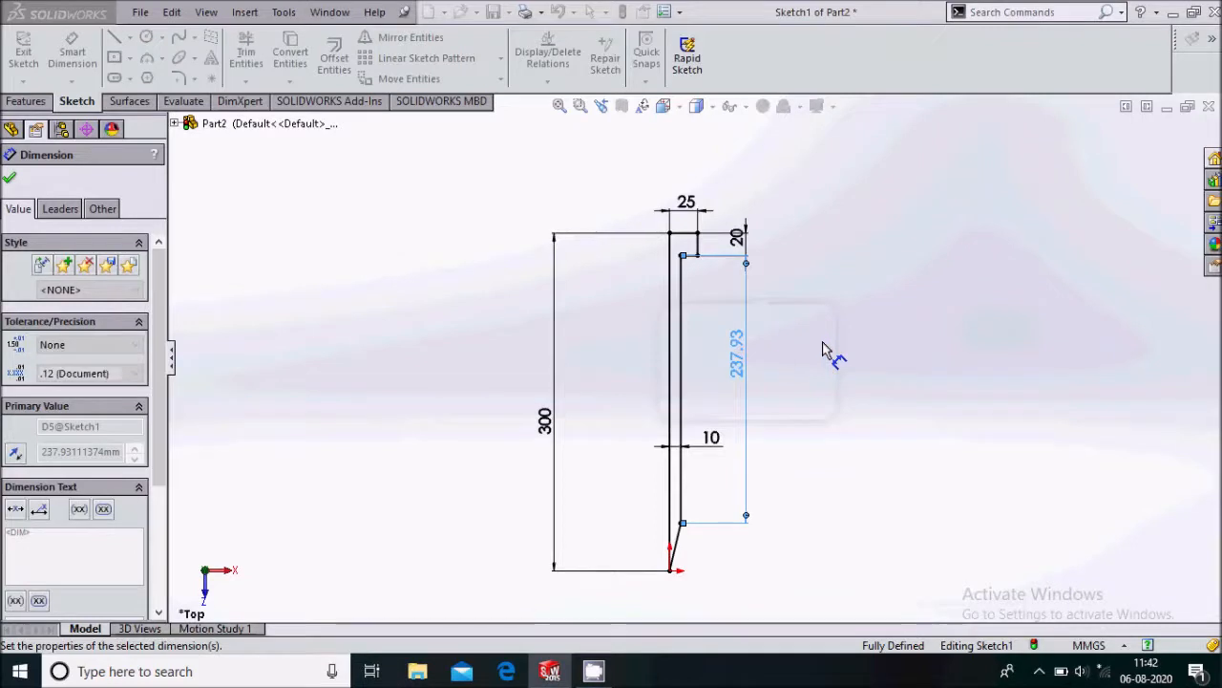
click(9, 178)
key(Escape)
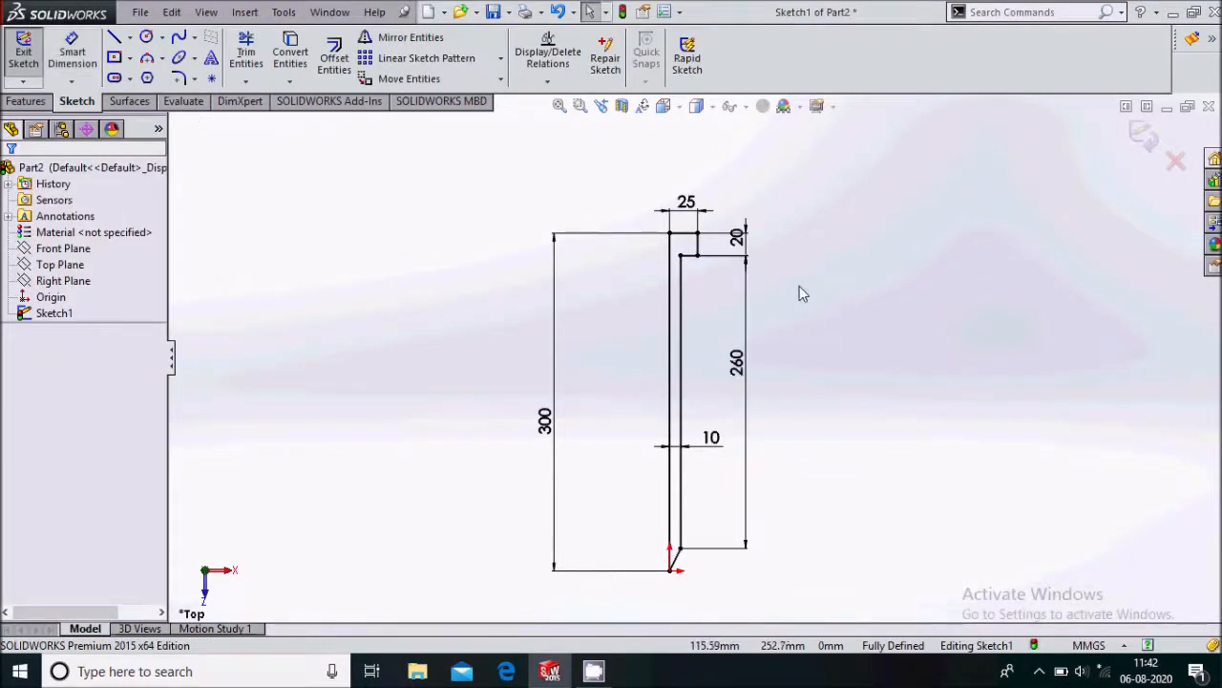
- Revolve the half-profile 360 degrees about its 300 mm vertical edge to form the solid follower
scroll(799, 285, down, 2)
scroll(768, 232, up, 4)
scroll(645, 476, down, 2)
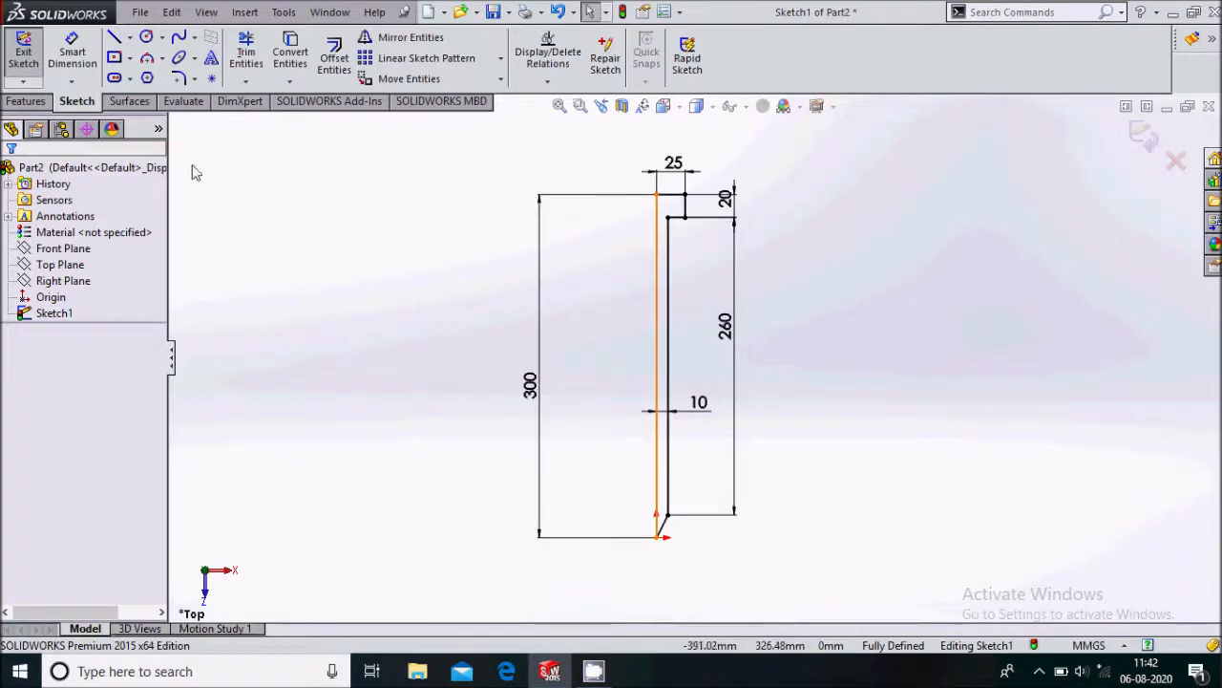
click(48, 105)
click(90, 78)
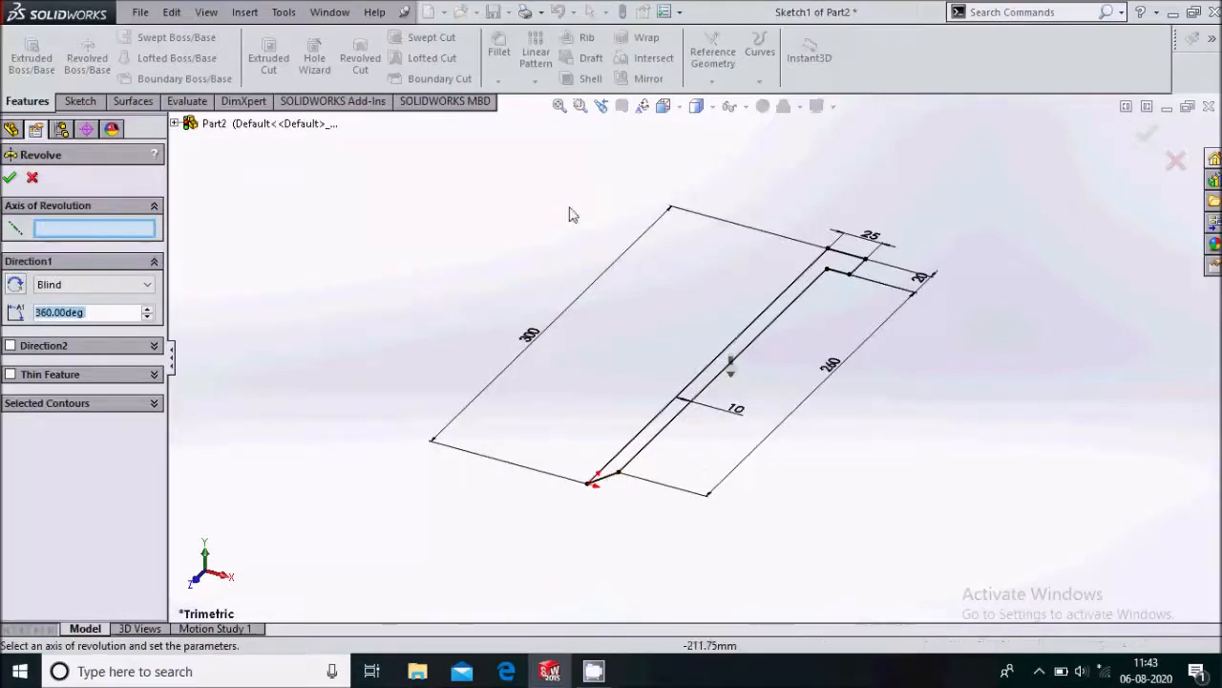
click(646, 436)
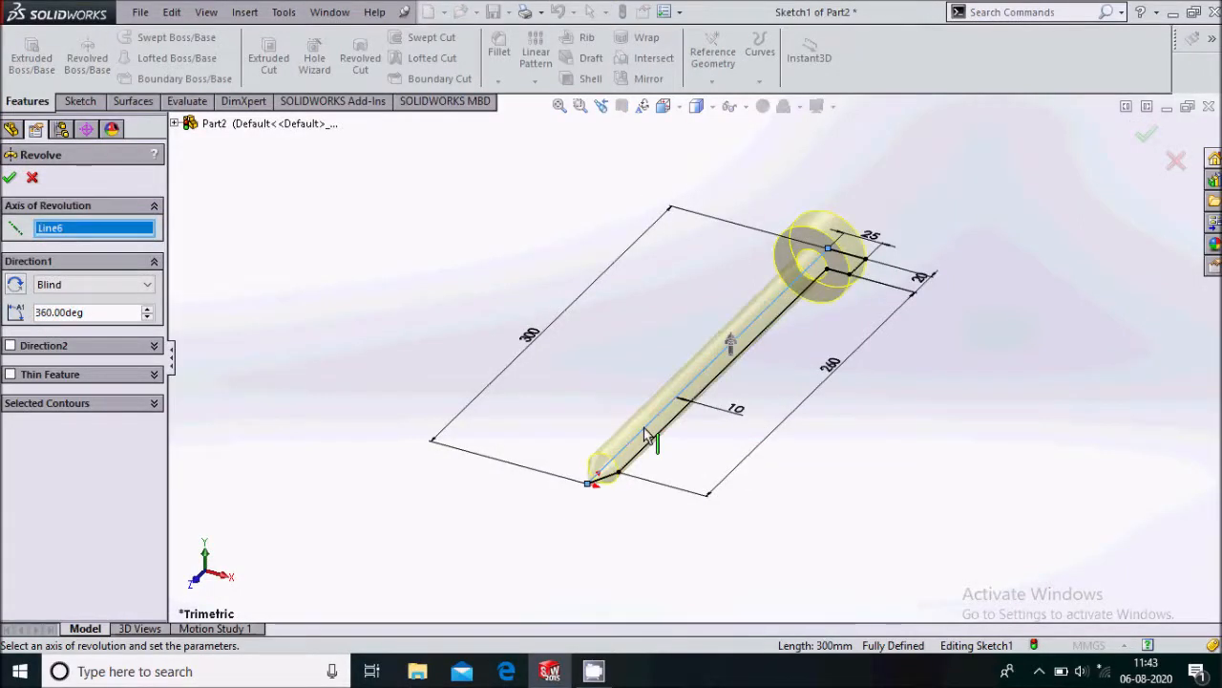
click(10, 178)
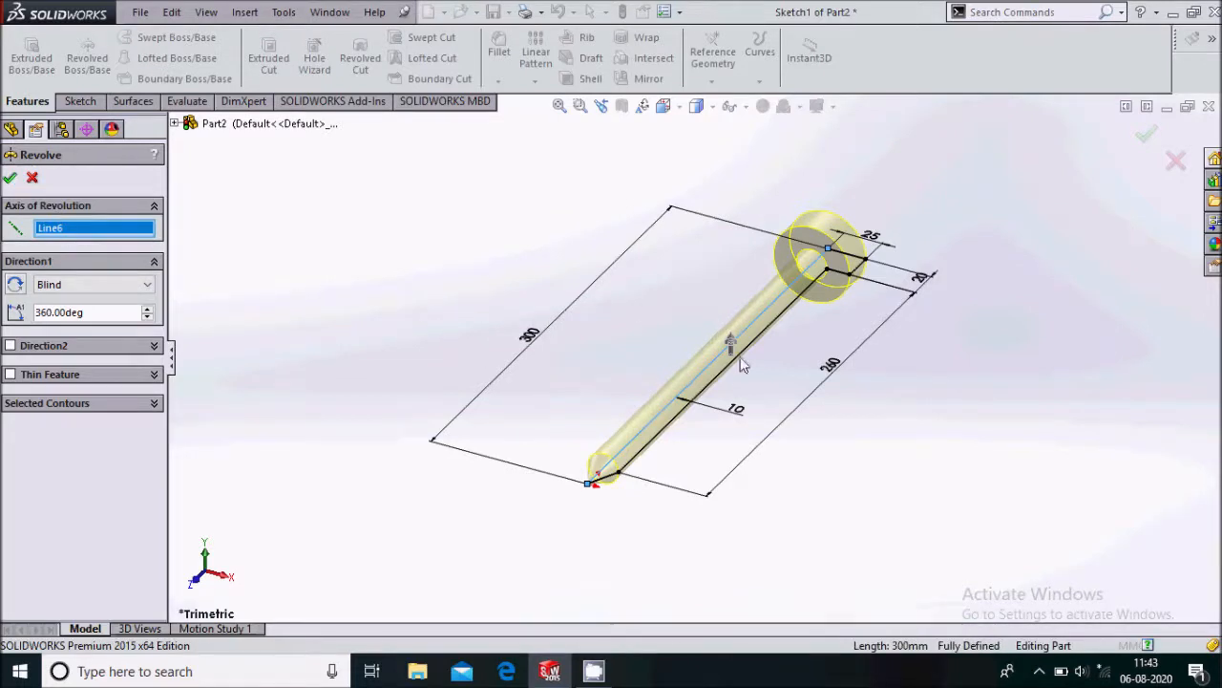
- Save the part as "follower" in the cam and follower folder and close it
scroll(695, 322, up, 3)
middle_drag(694, 323, 827, 363)
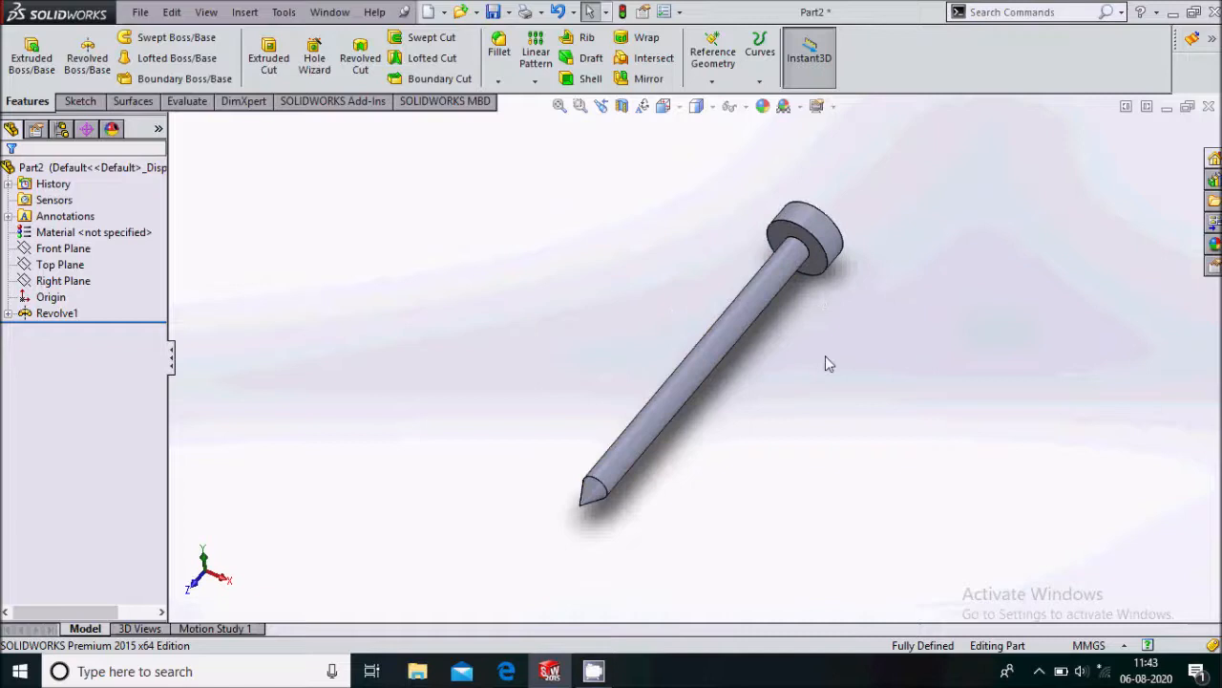
scroll(827, 365, up, 1)
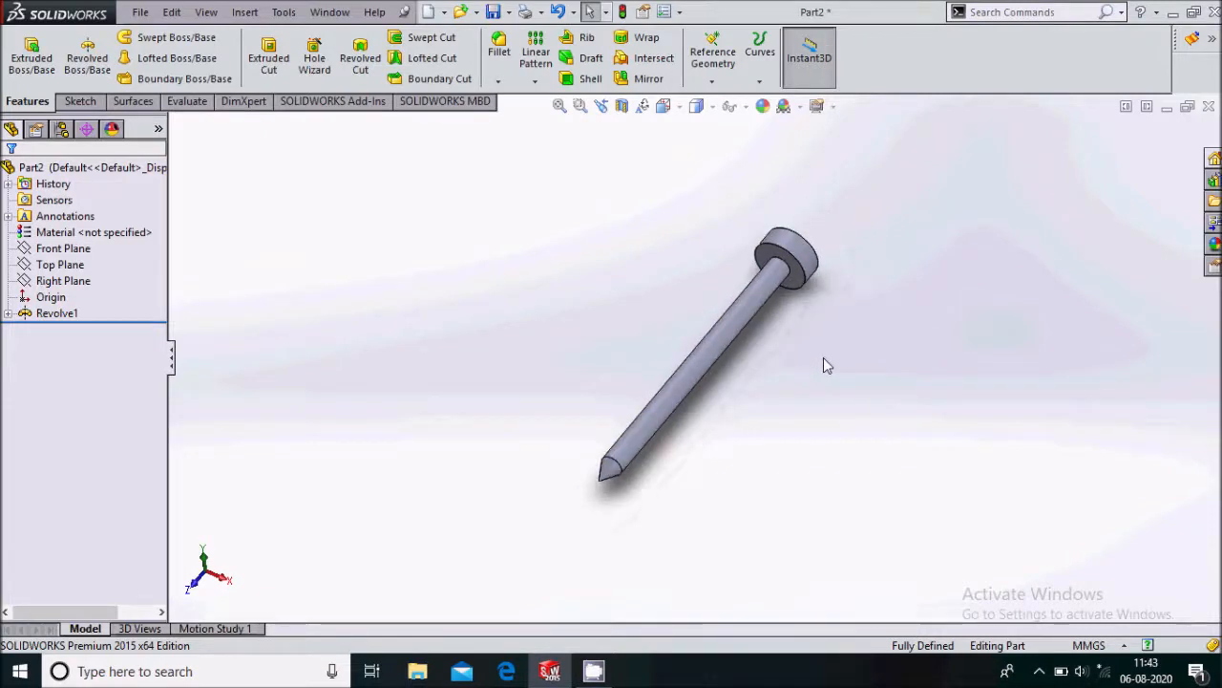
key(ctrl+s)
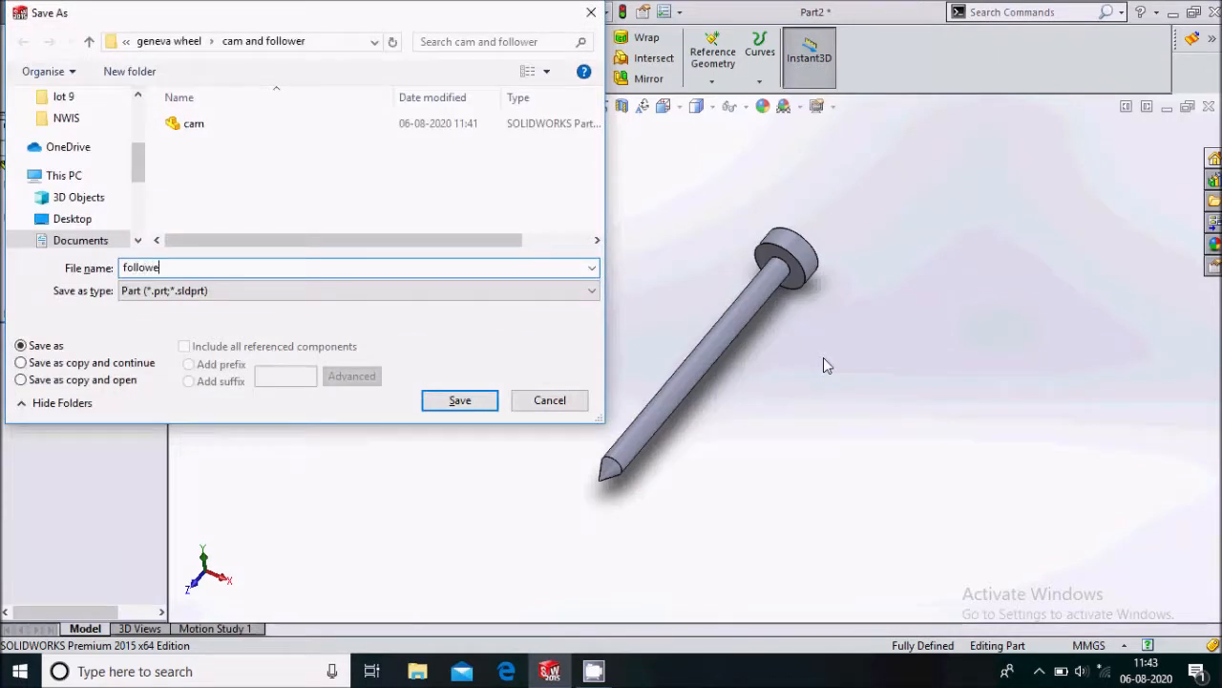
key(Return)
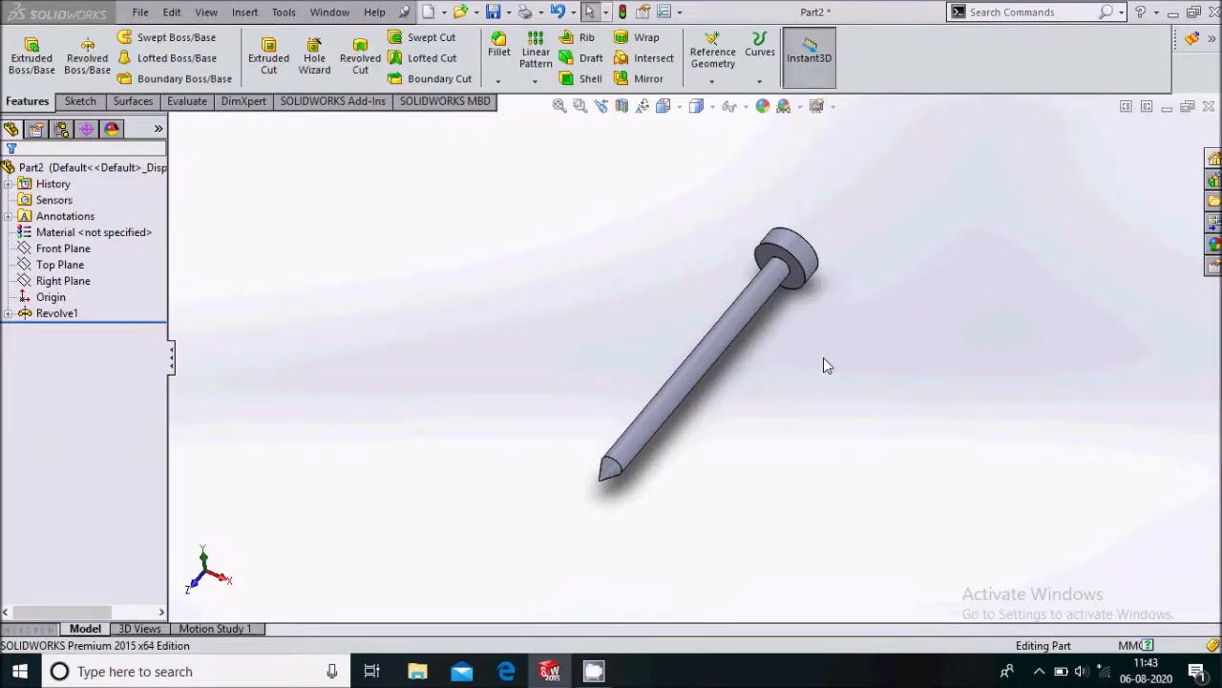
click(1208, 107)
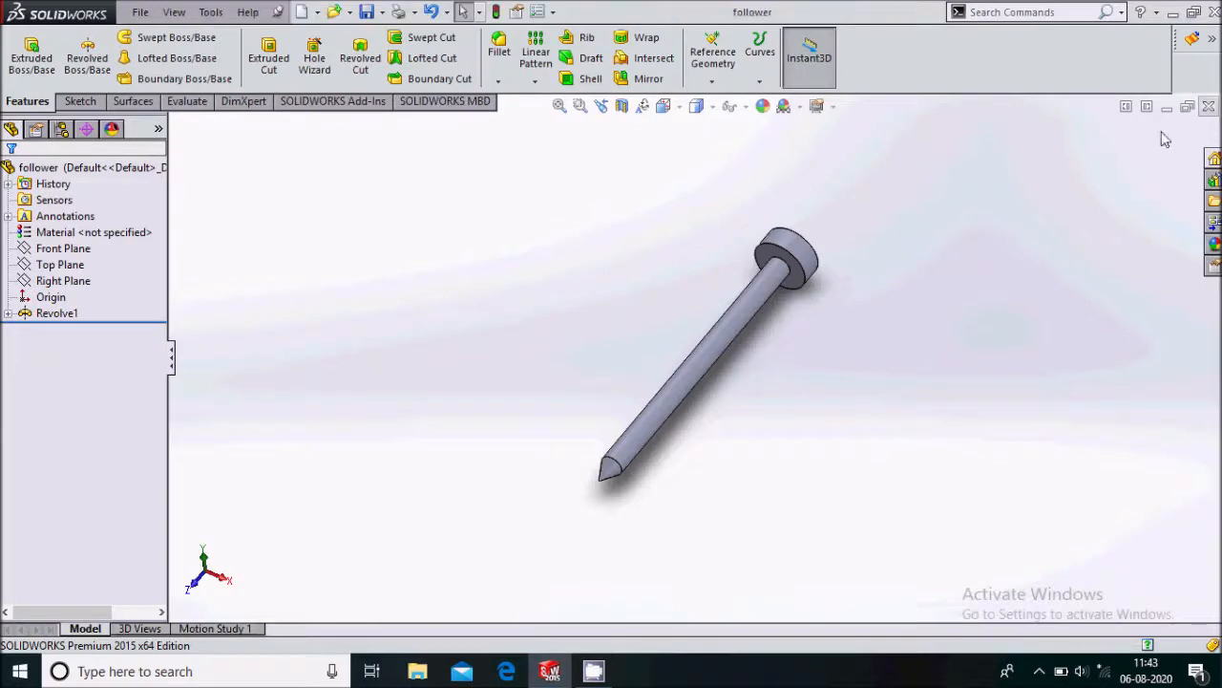
- Create a new part document and start a sketch on the Right Plane
click(134, 14)
click(167, 35)
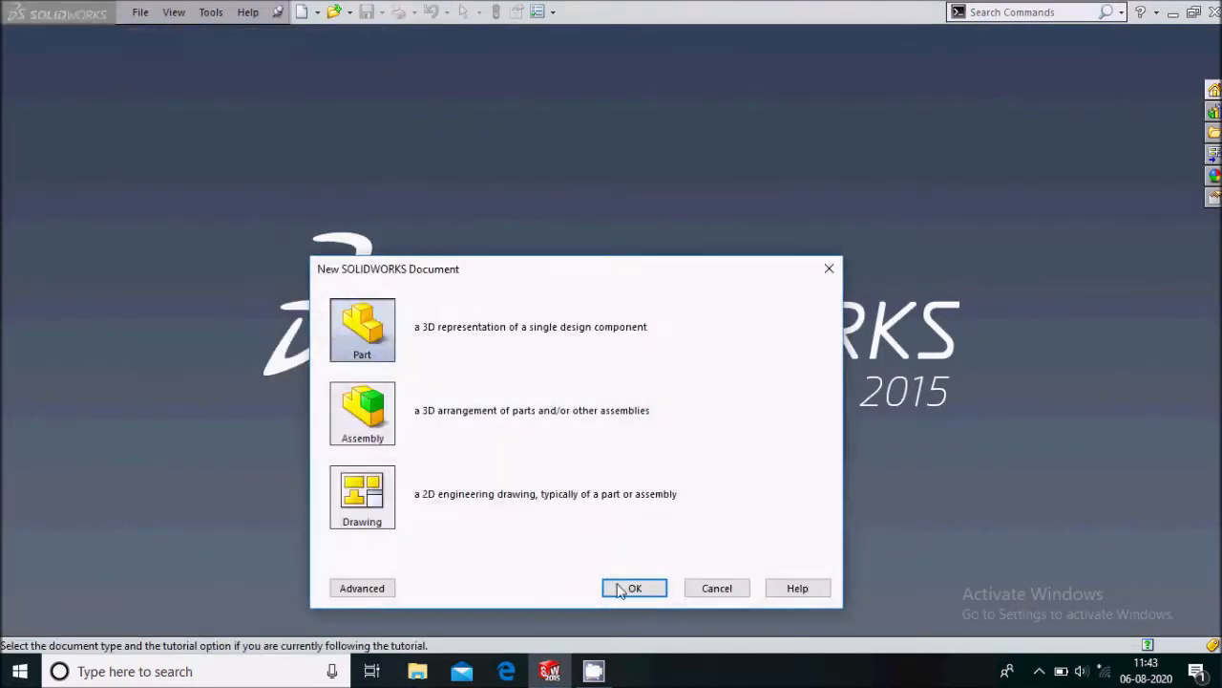
click(620, 590)
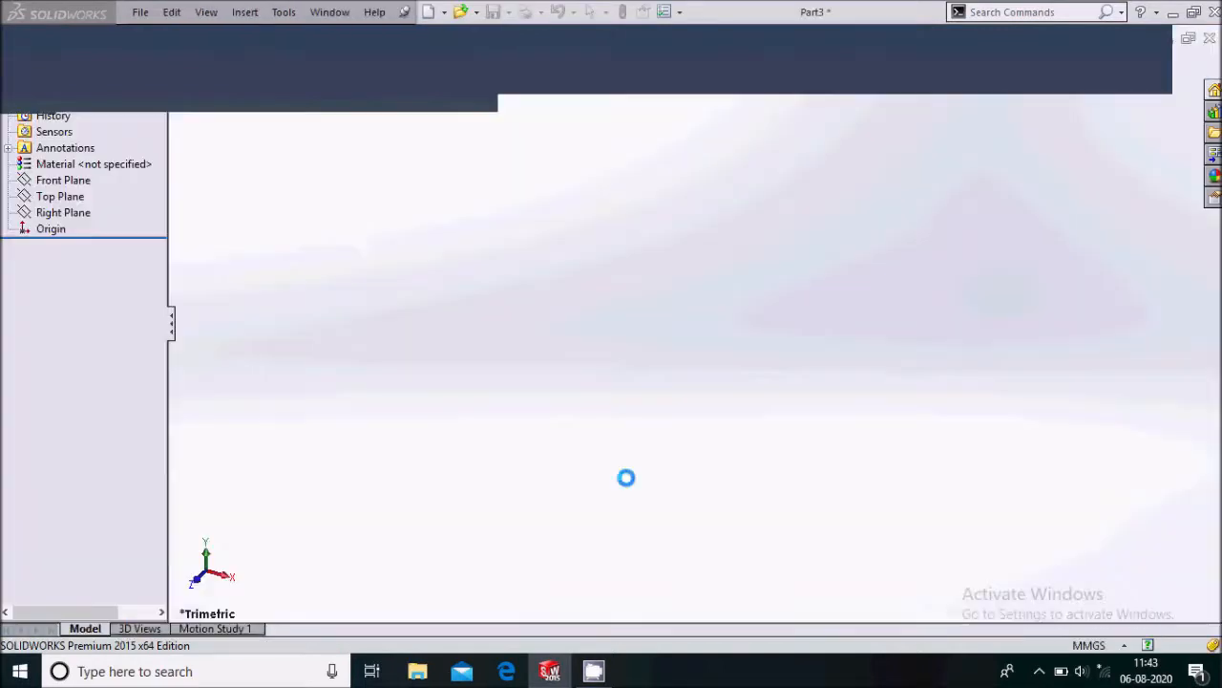
click(84, 250)
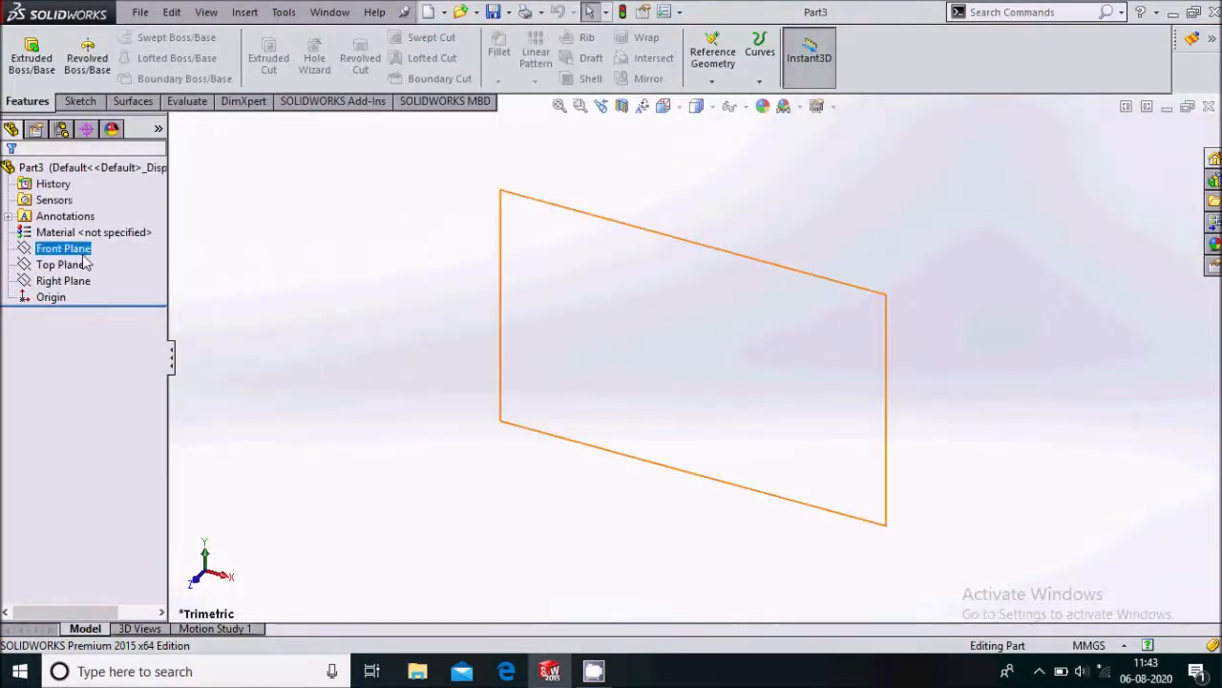
click(82, 281)
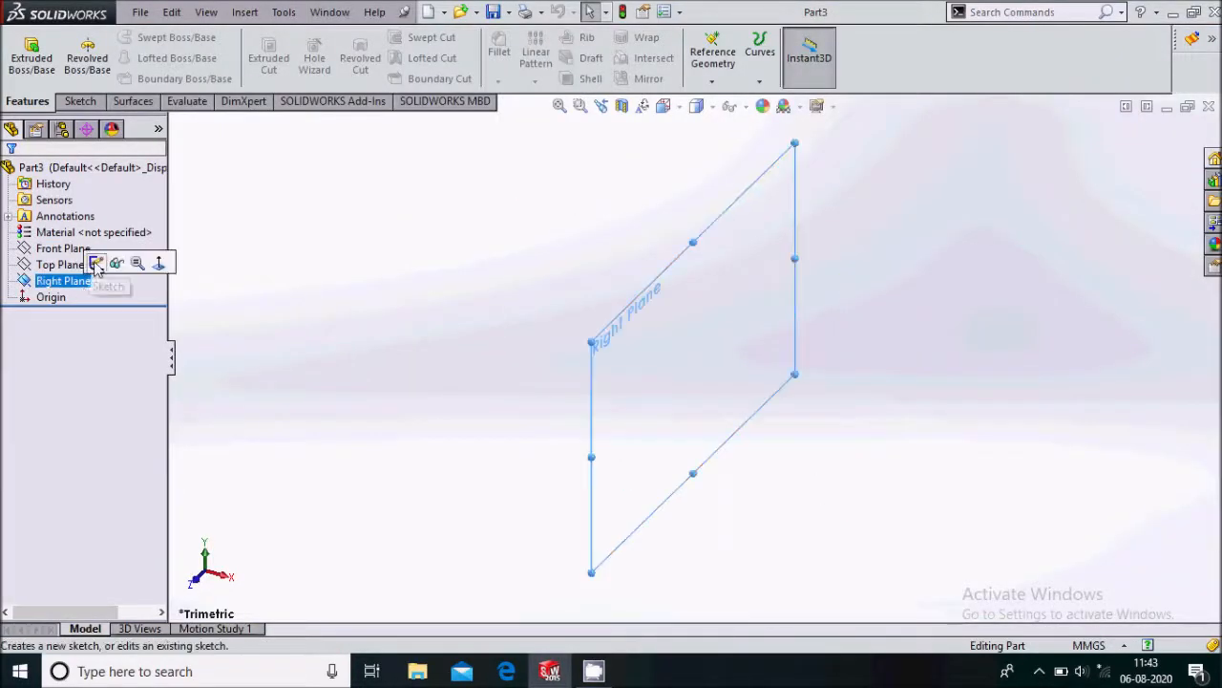
click(95, 263)
- Sketch a closed, stepped line profile from the origin, about 81 mm tall, 18 mm wide at the base and 29.5 mm wide at the top
click(125, 44)
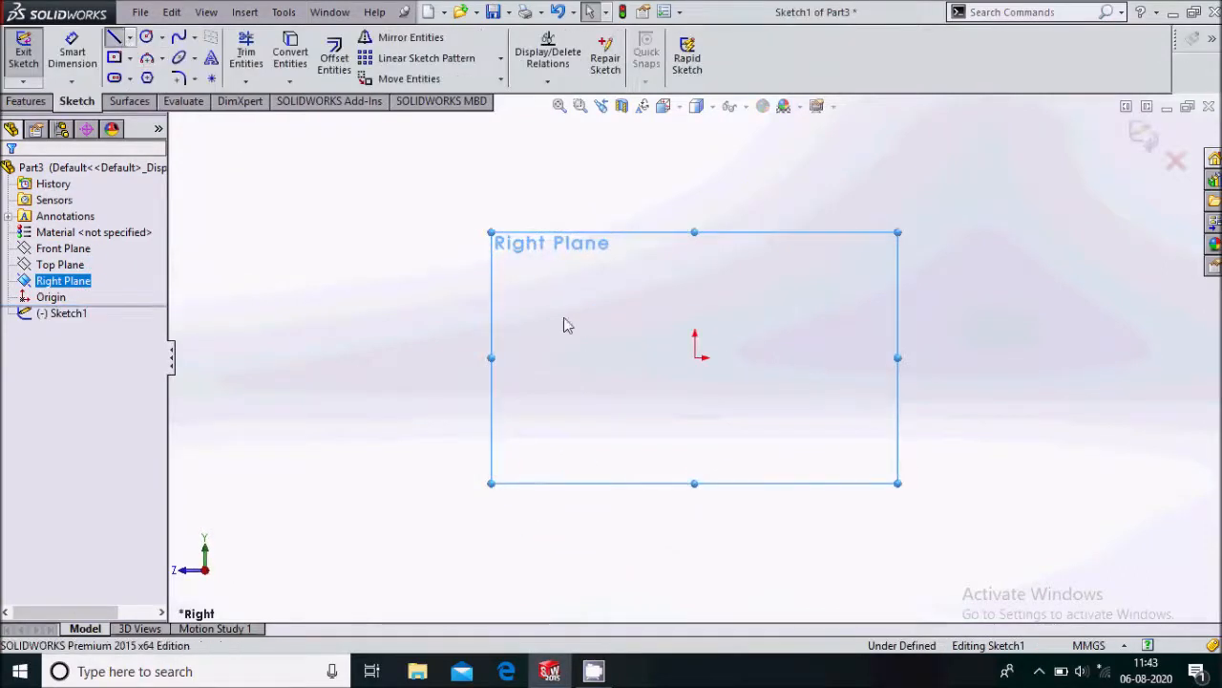
click(698, 358)
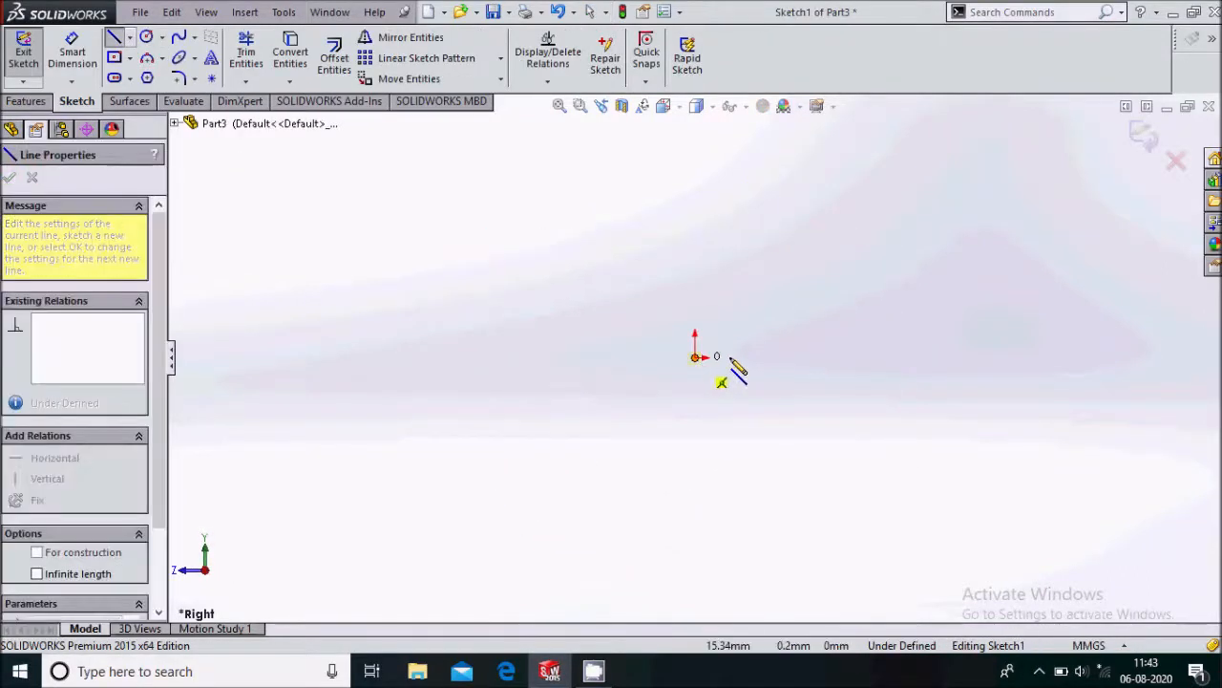
click(736, 357)
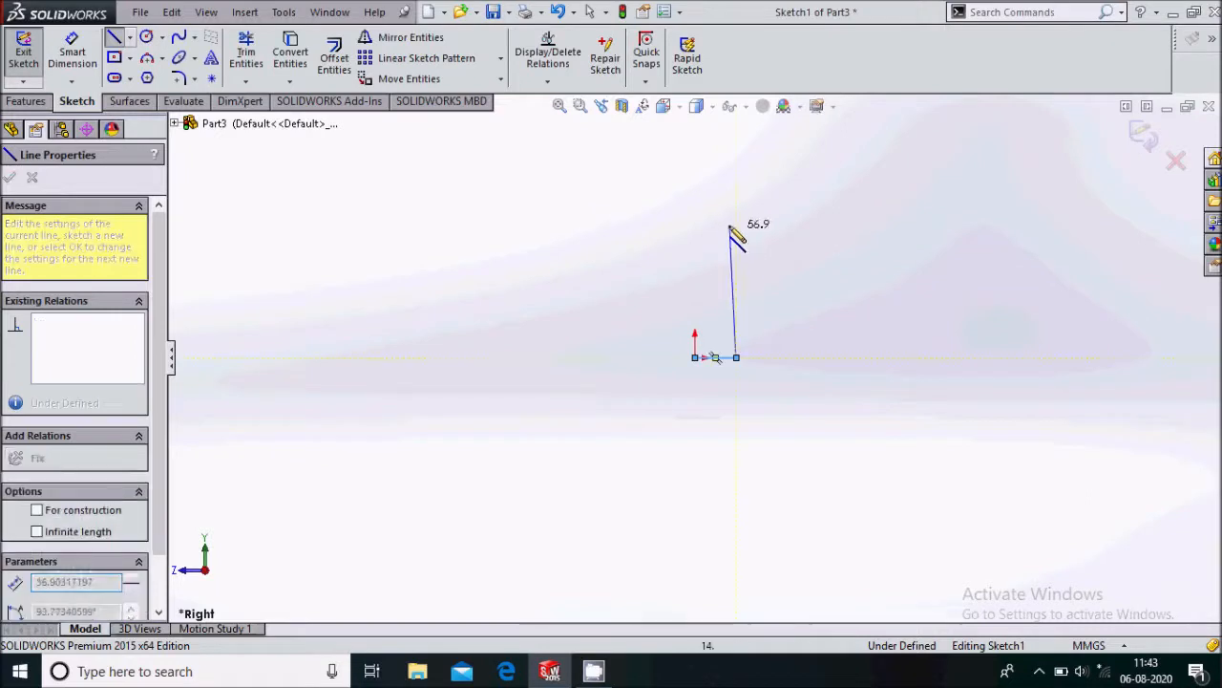
double_click(736, 204)
click(761, 204)
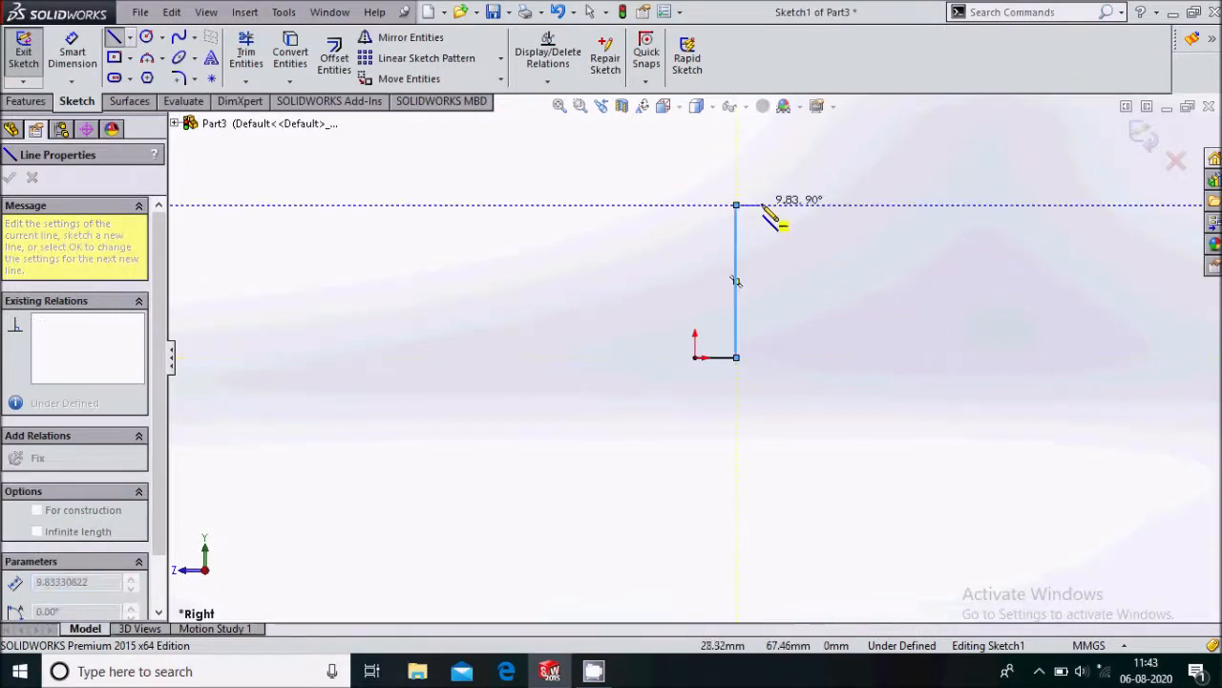
click(762, 172)
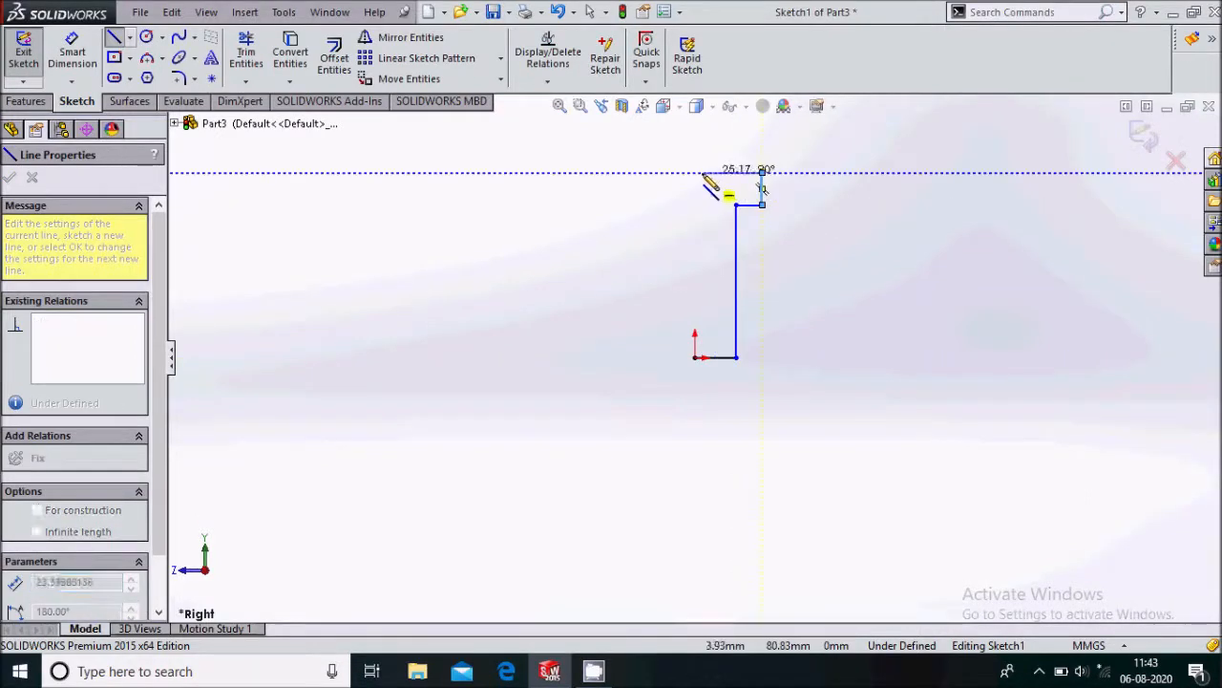
click(694, 172)
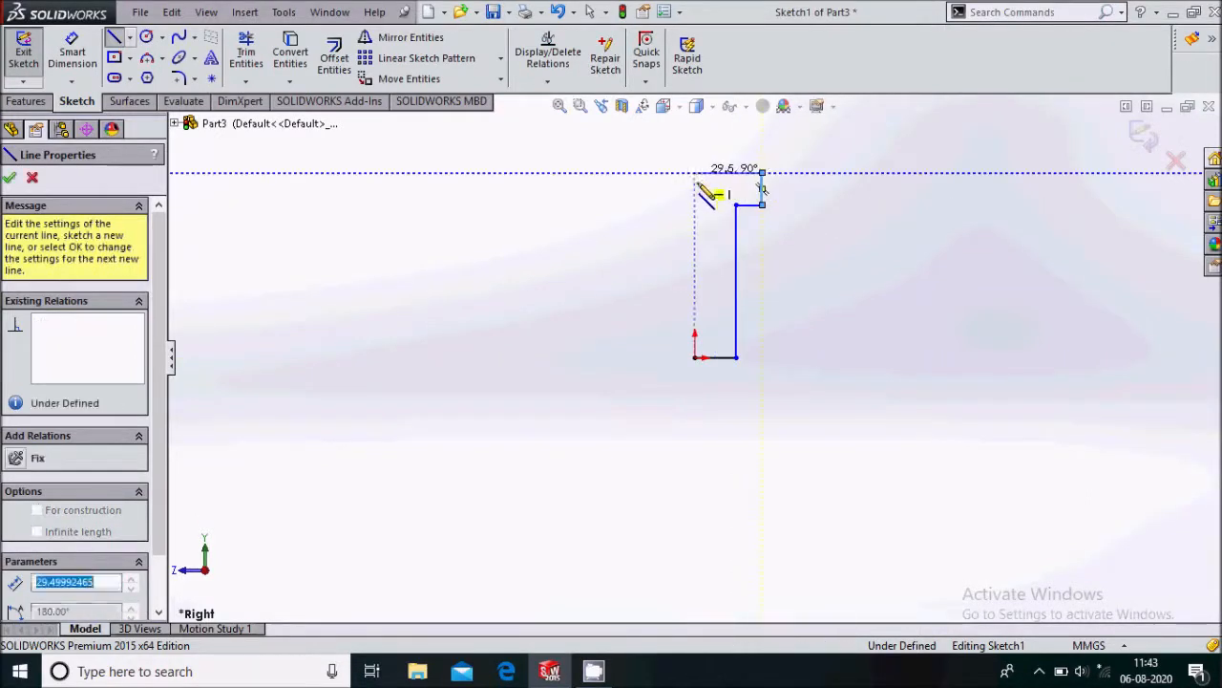
click(696, 358)
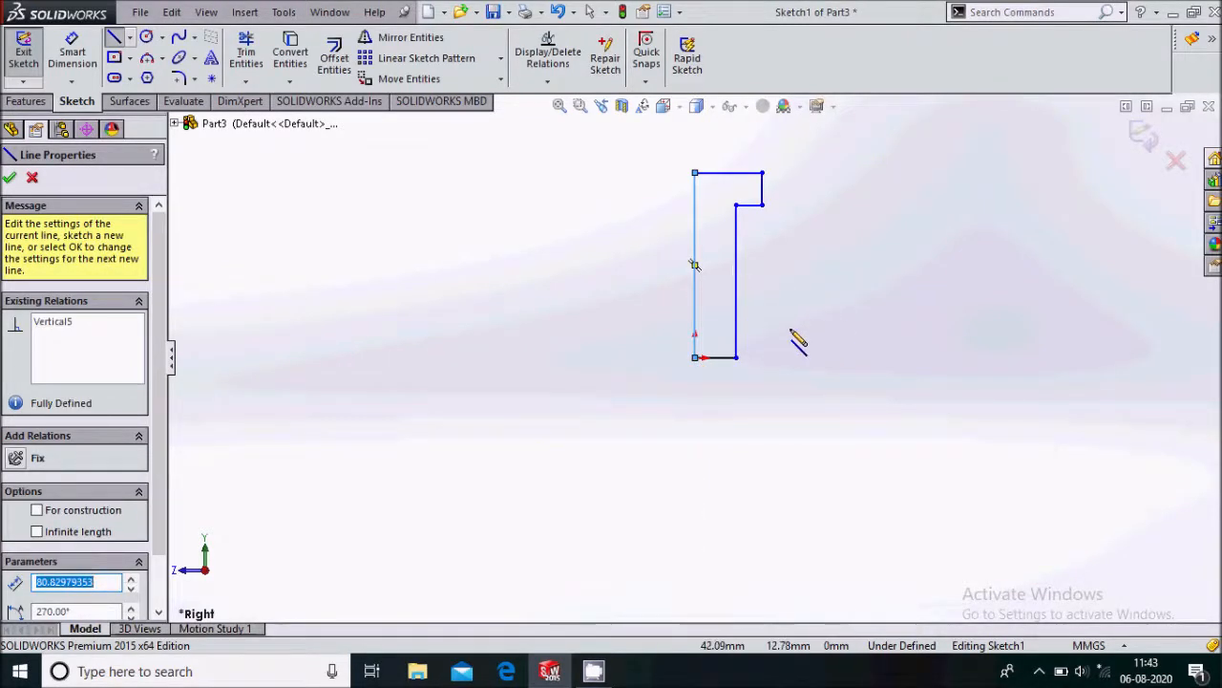
key(Escape)
key(Escape)
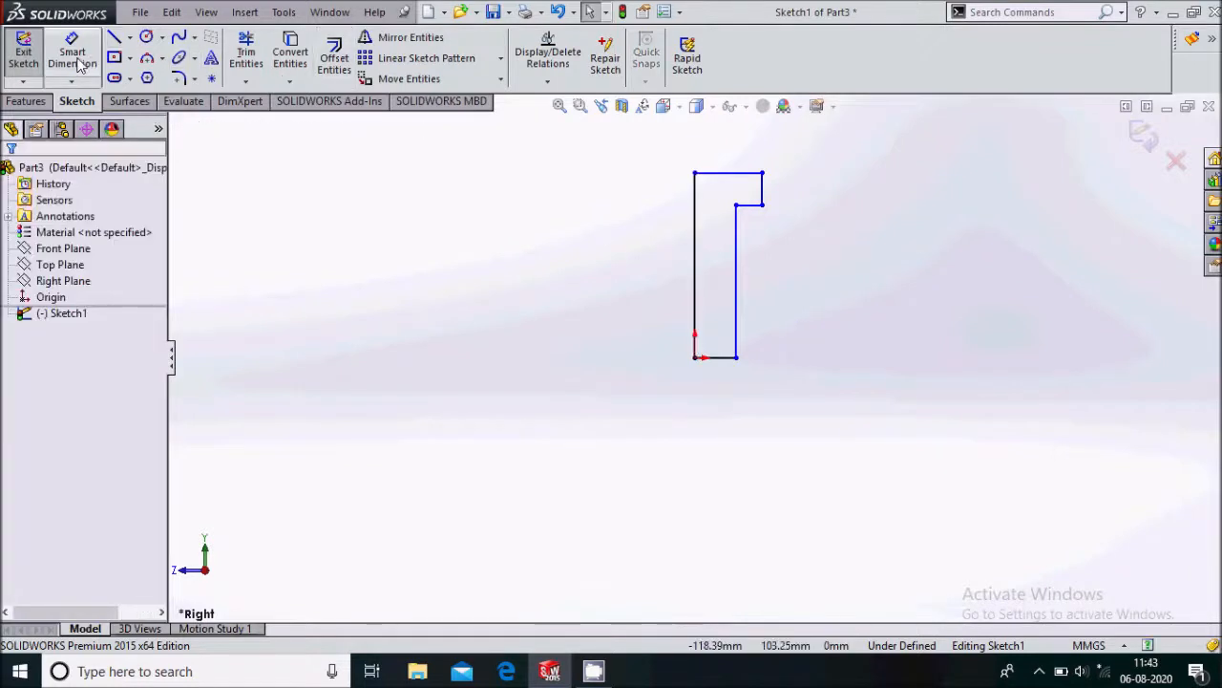
click(77, 57)
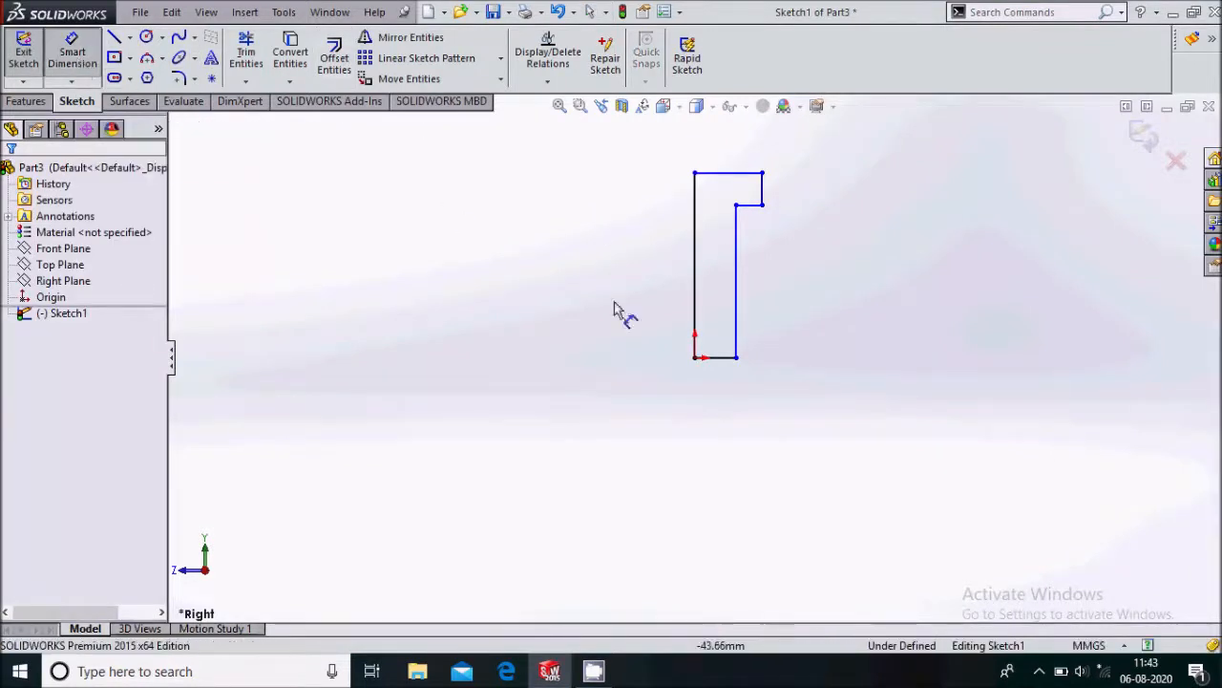
click(724, 368)
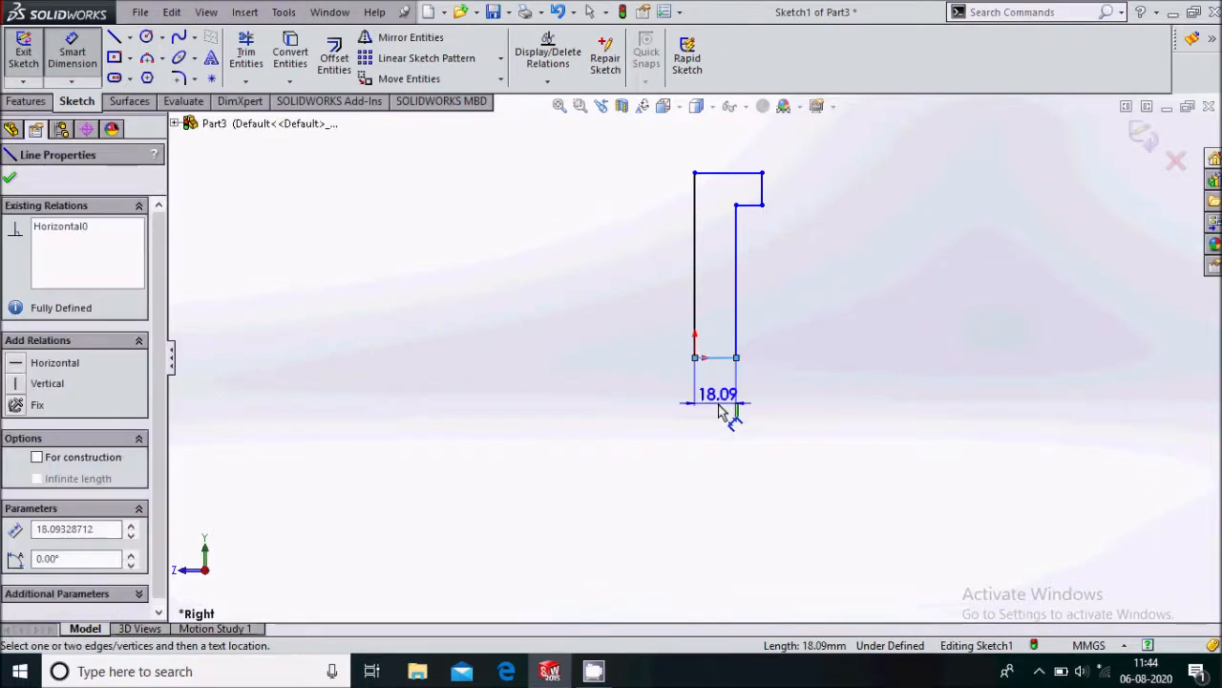
key(Escape)
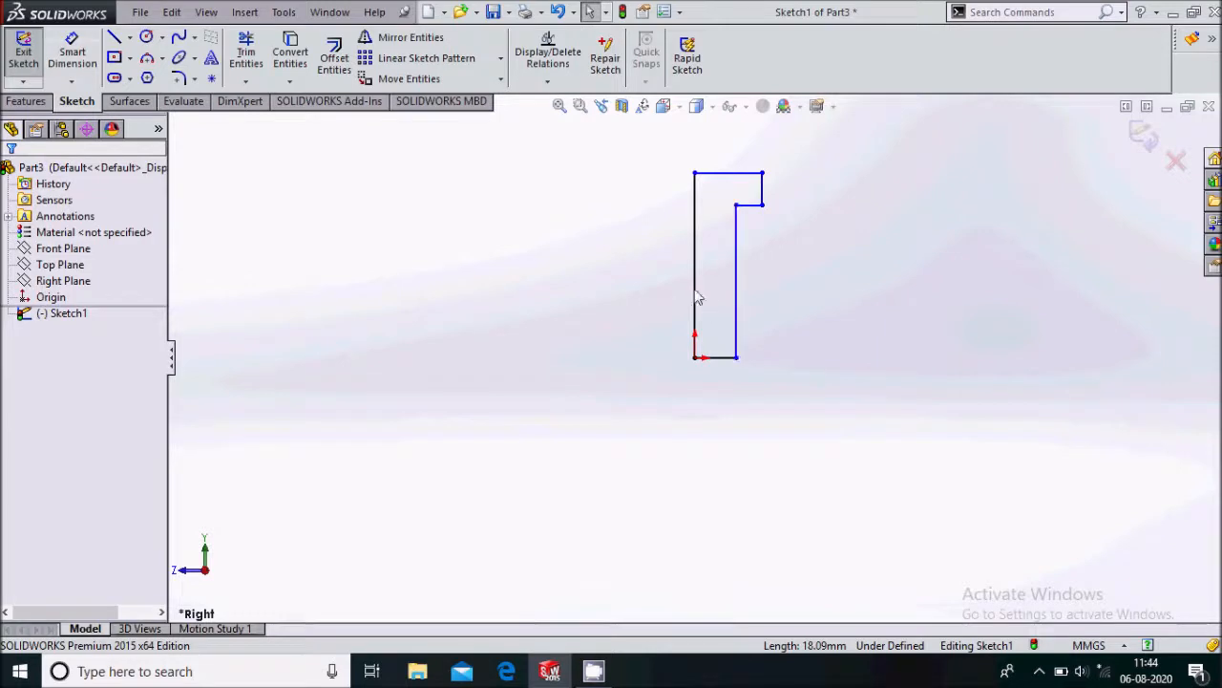
- Dimension the profile's long vertical edge through the origin at 300 mm
click(69, 53)
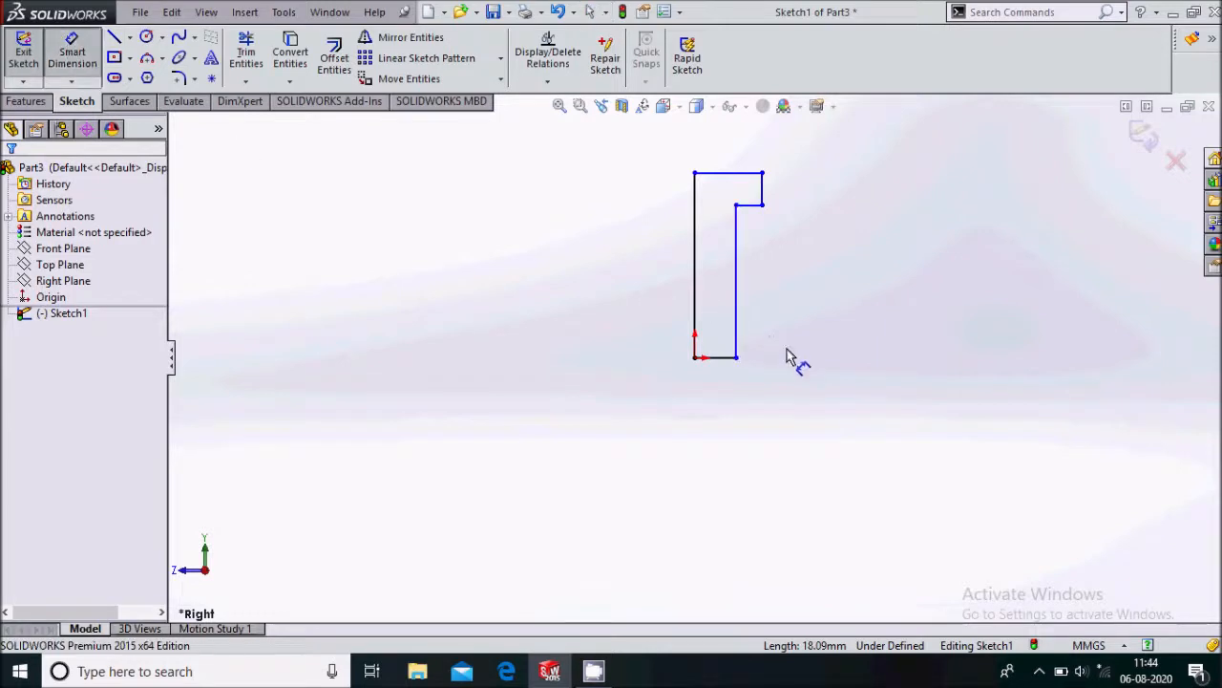
click(668, 298)
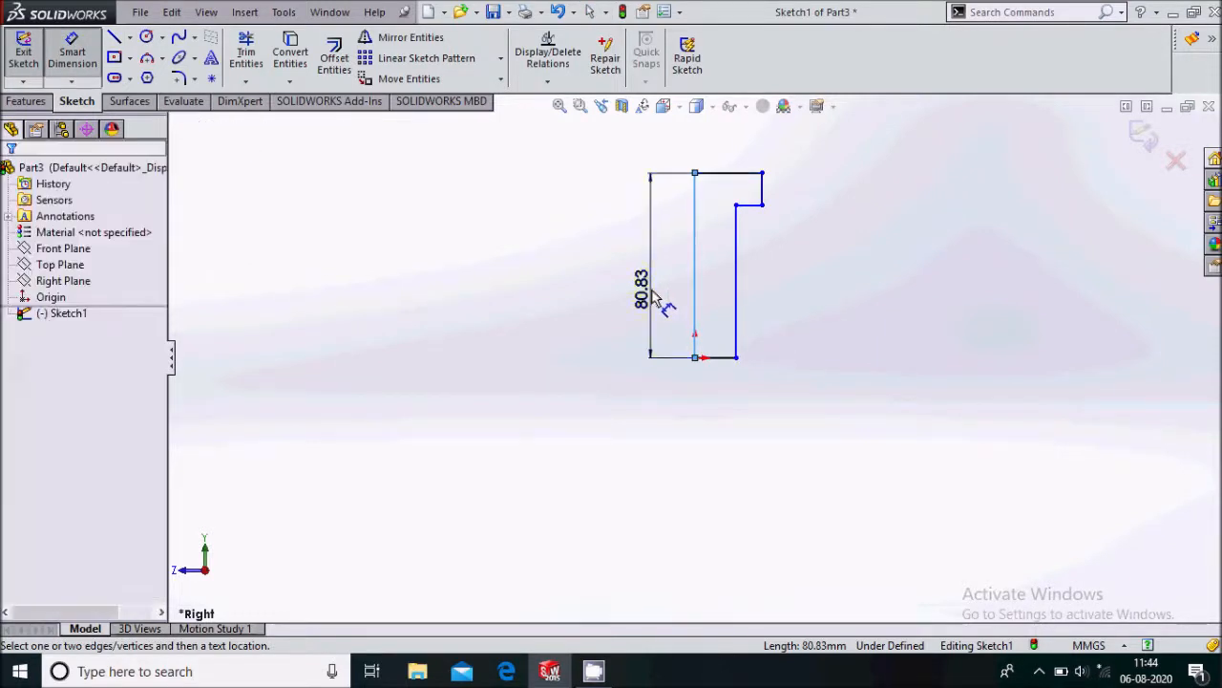
click(653, 297)
text(300)
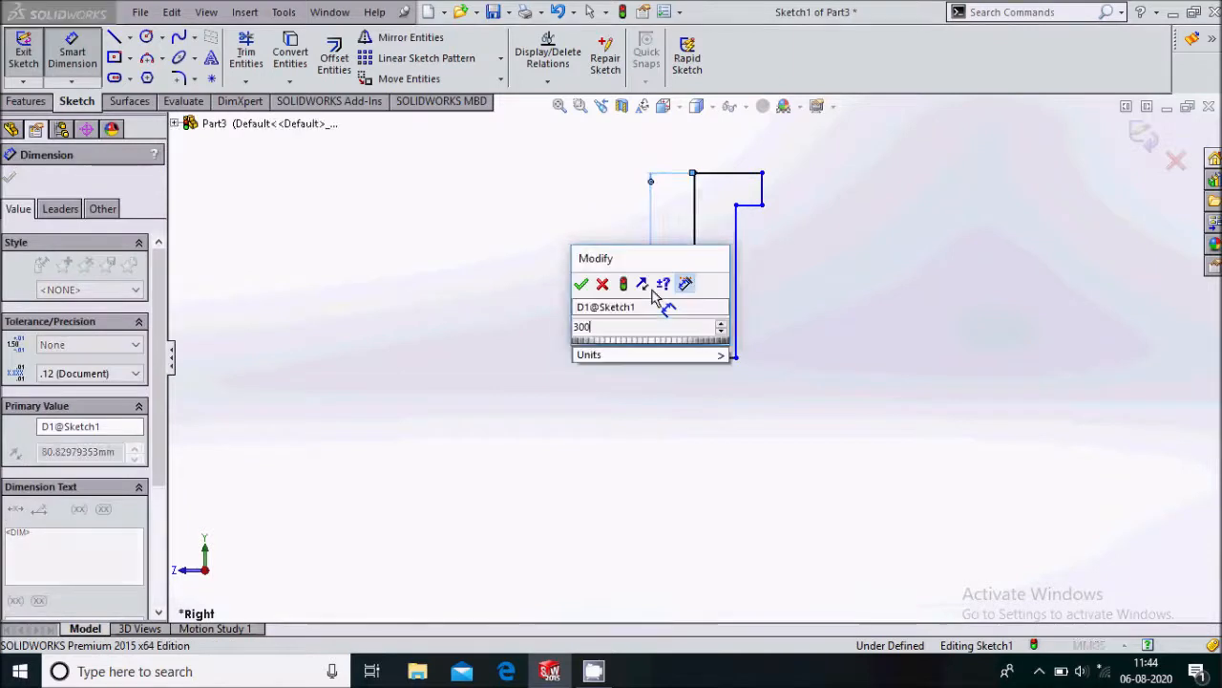
key(Return)
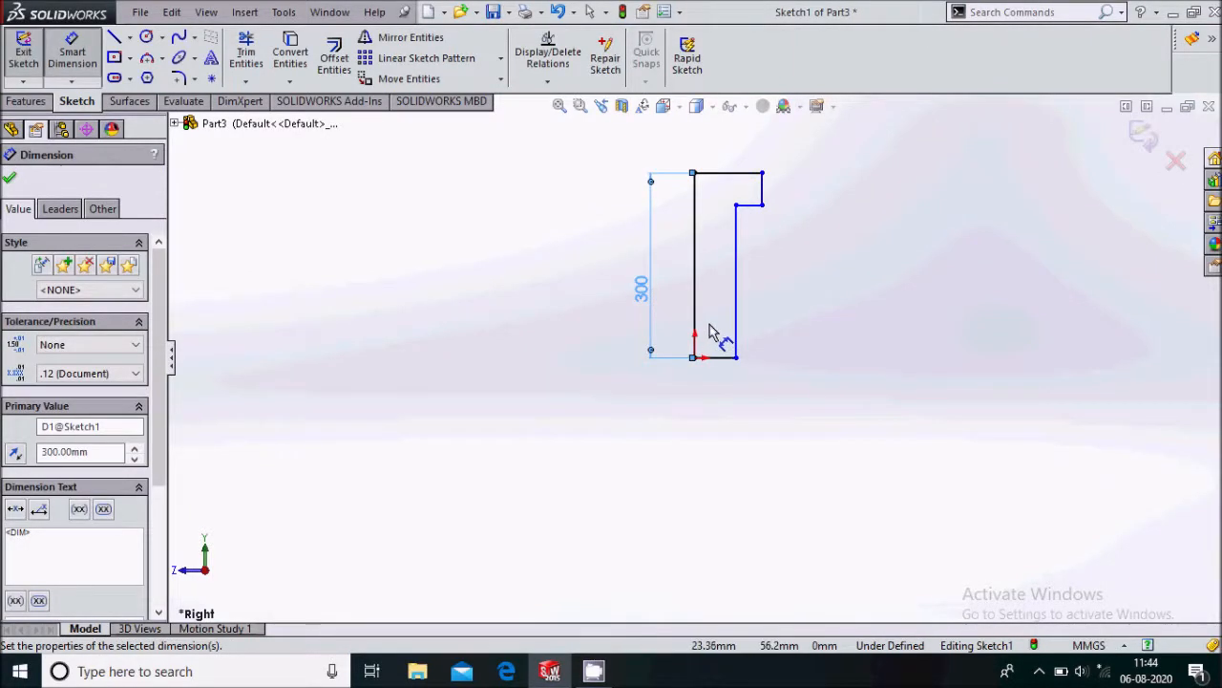
- Dimension the short horizontal base edge of the profile at 12 mm
click(729, 359)
click(716, 417)
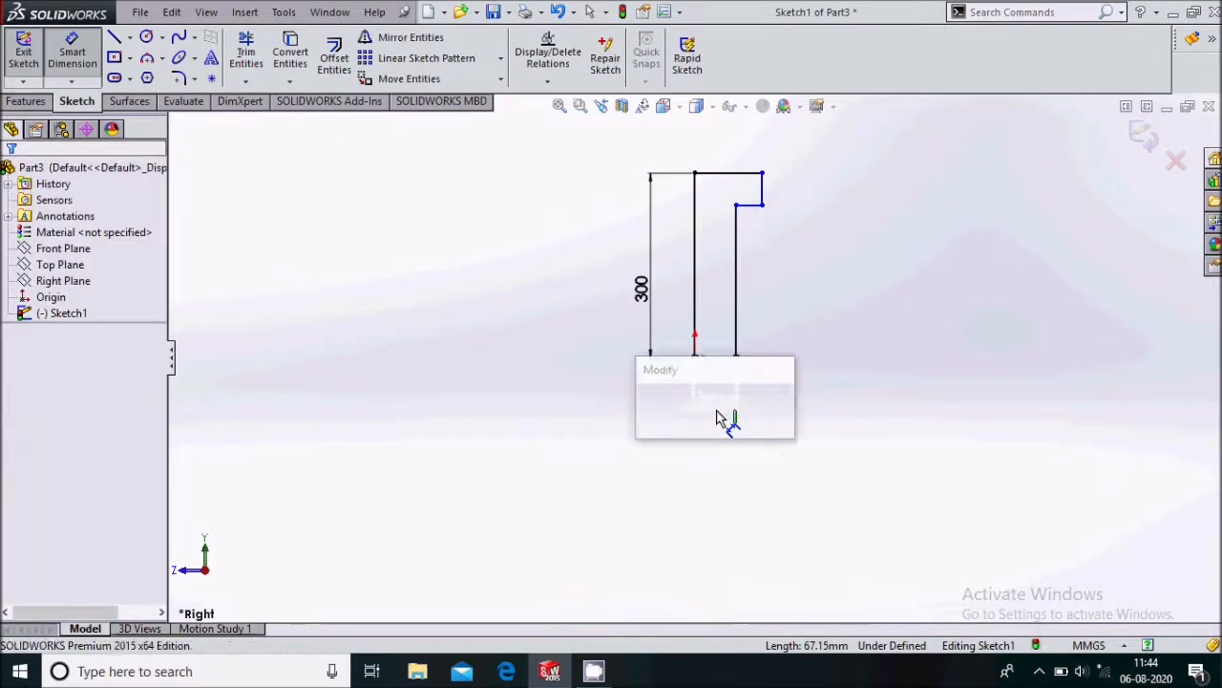
key(Return)
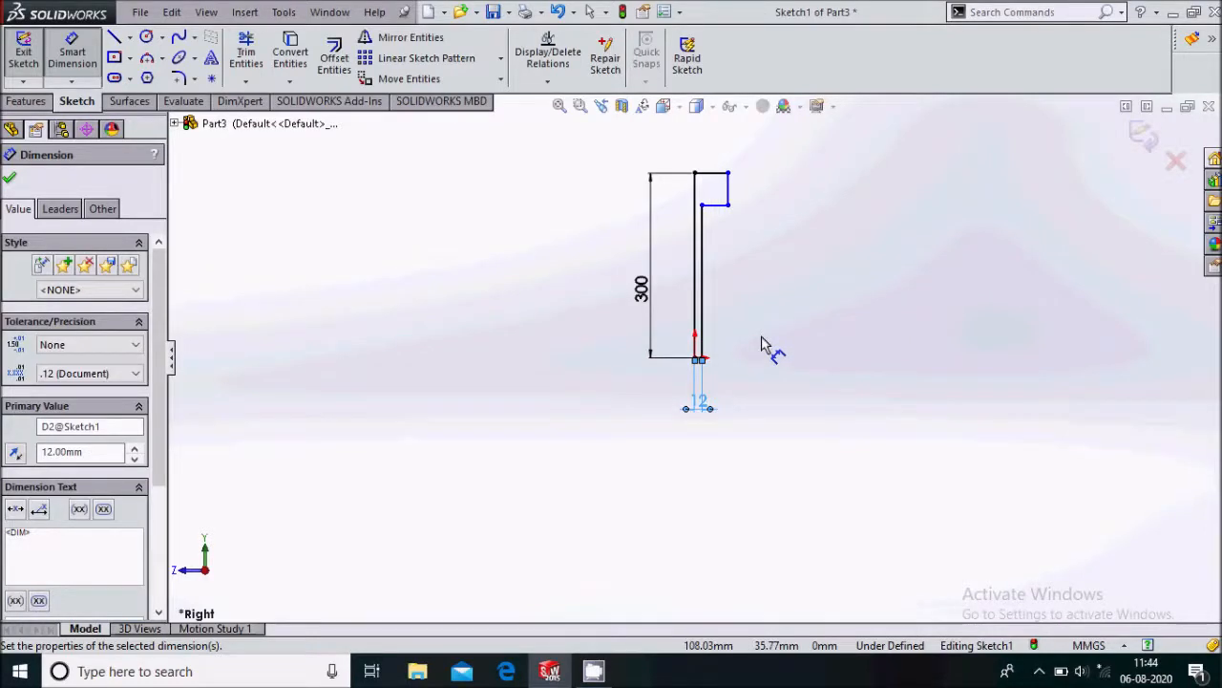
- Dimension the profile's top horizontal edge at 50 mm
click(716, 176)
click(723, 172)
click(716, 158)
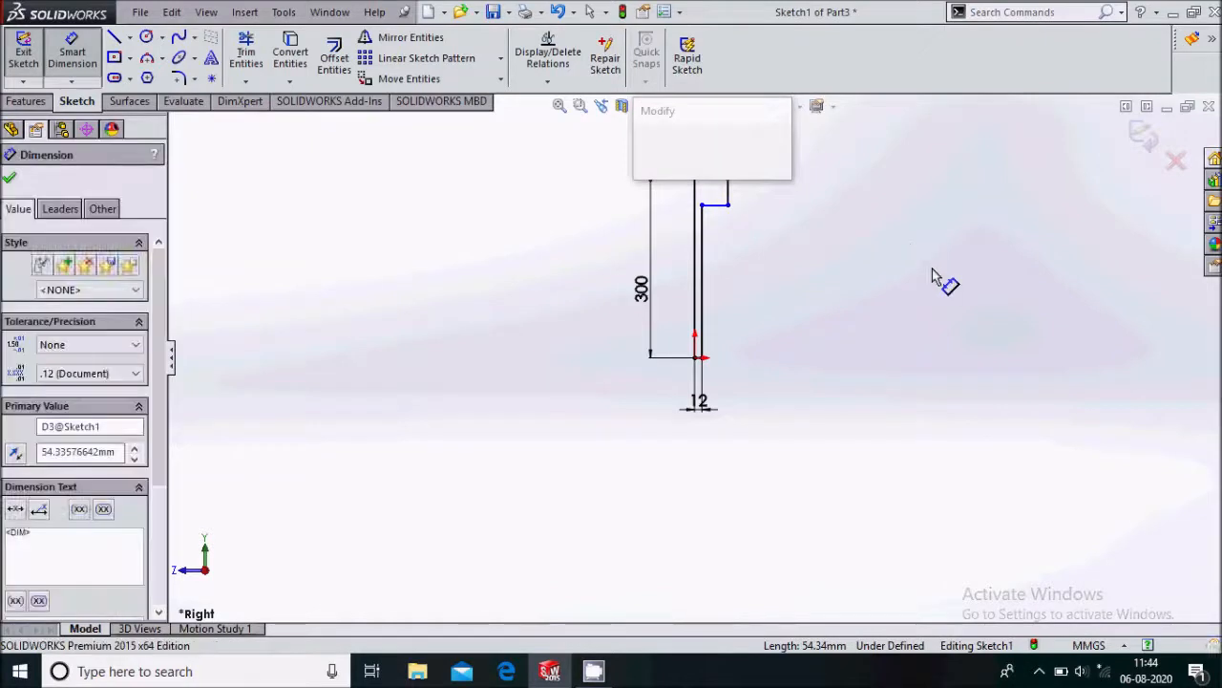
text(50)
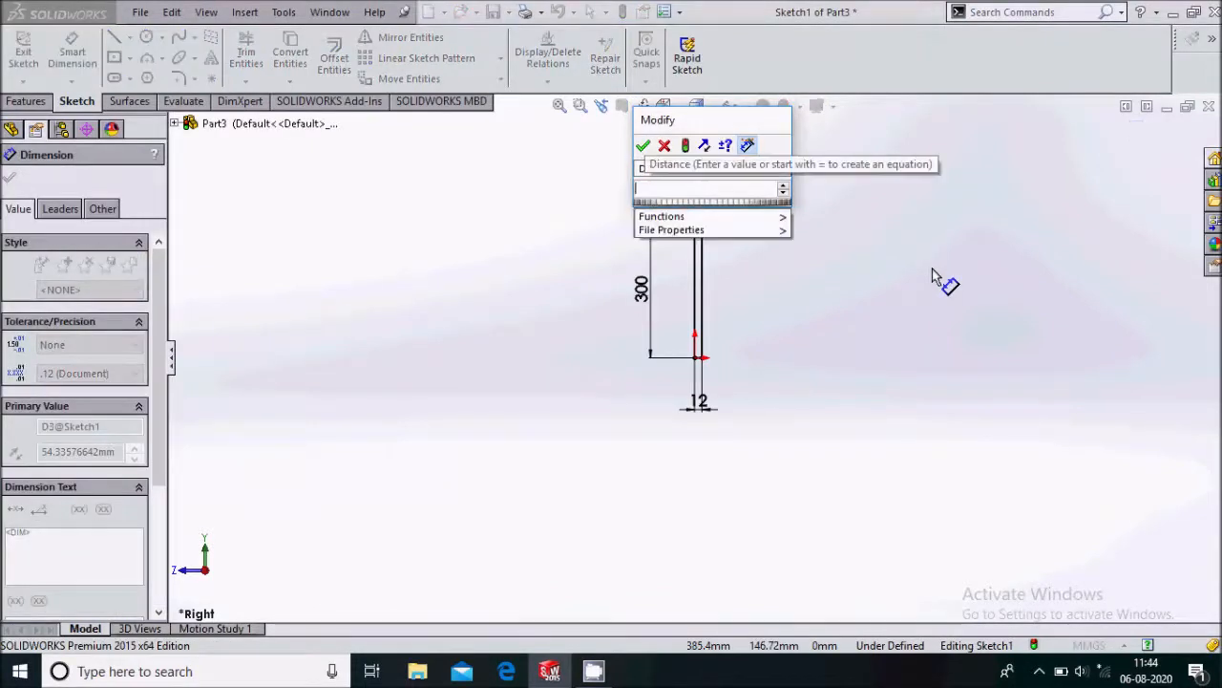
key(Return)
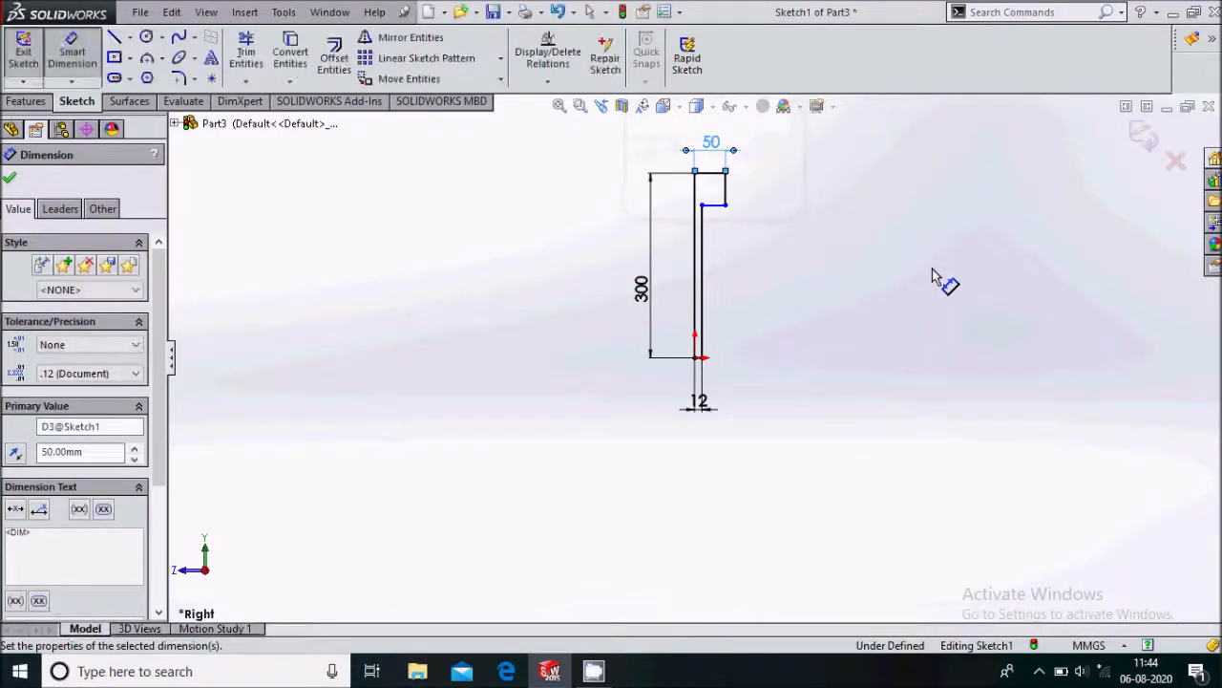
- Dimension the vertical distance from the base corner to the outer lower corner of the top flange at 288 mm
scroll(712, 363, down, 2)
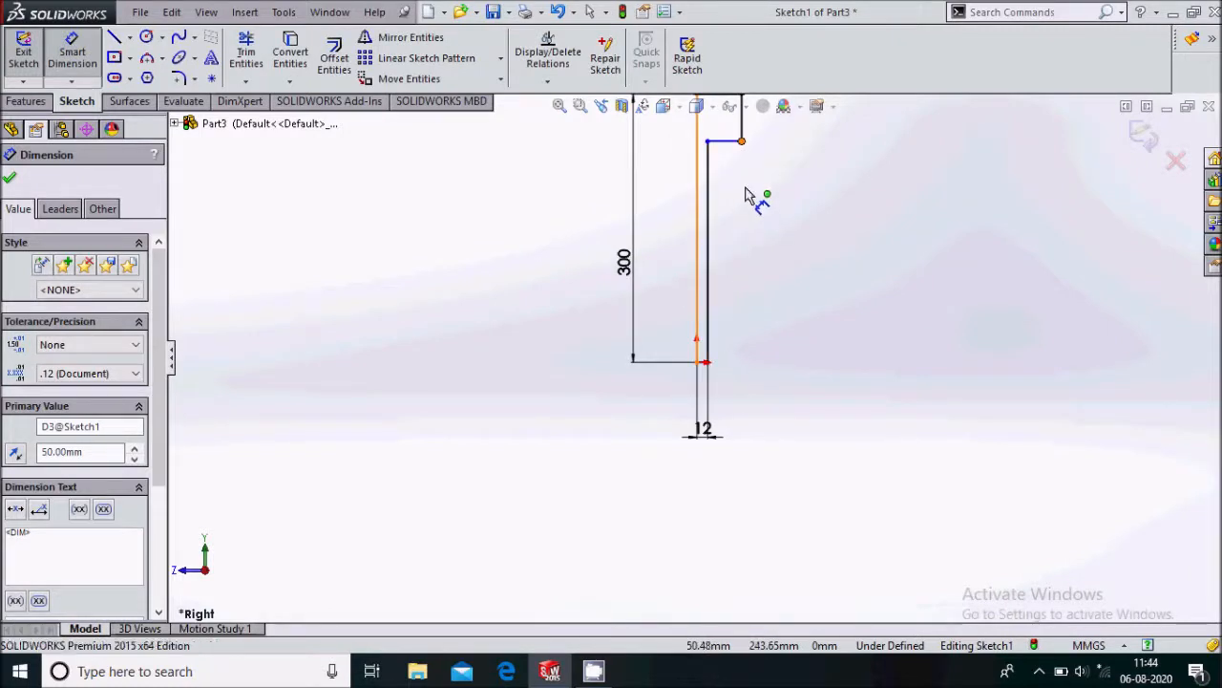
click(717, 363)
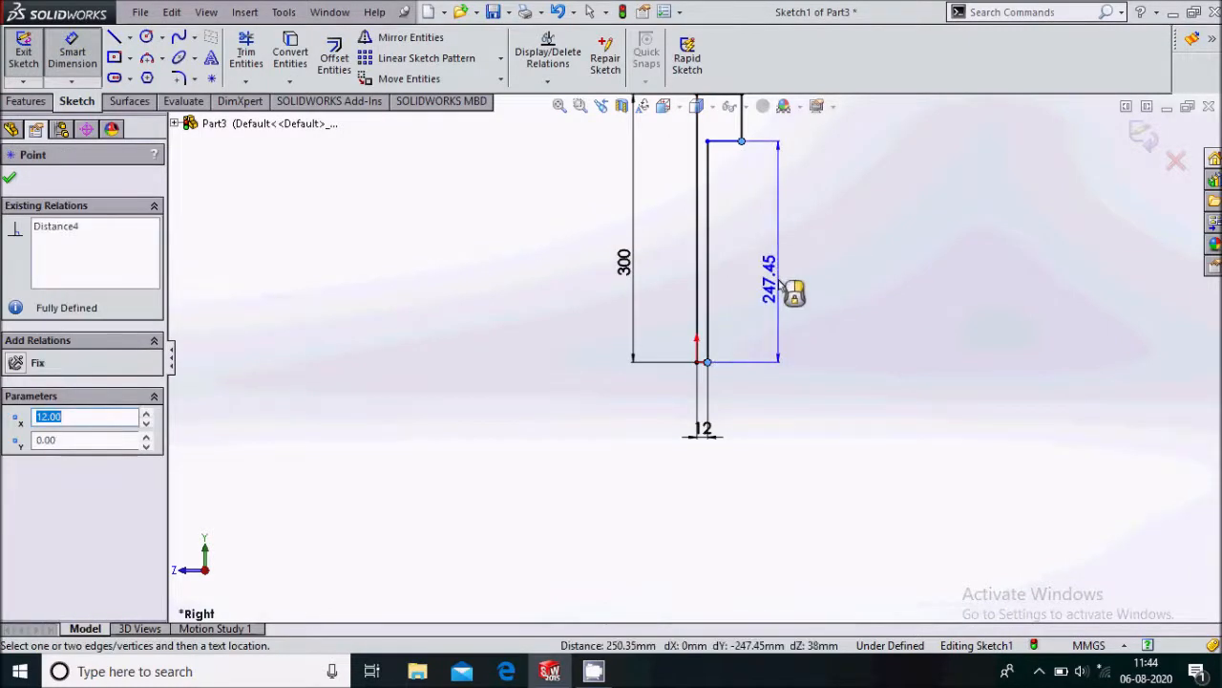
click(792, 295)
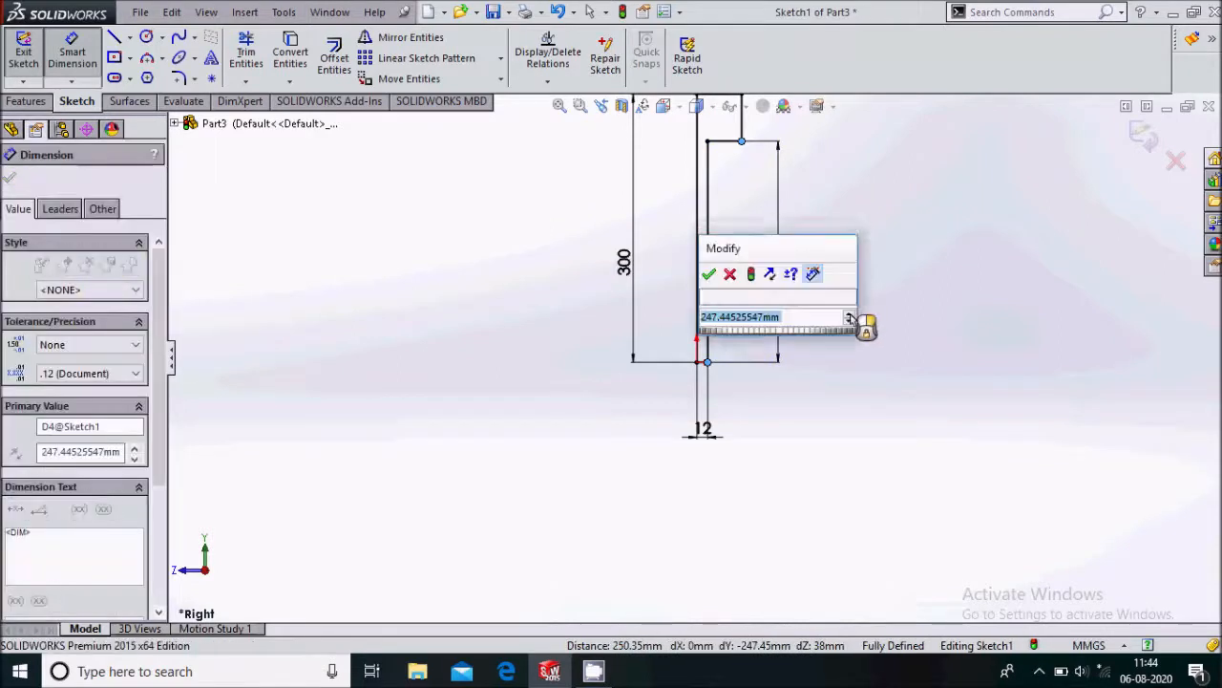
text(288)
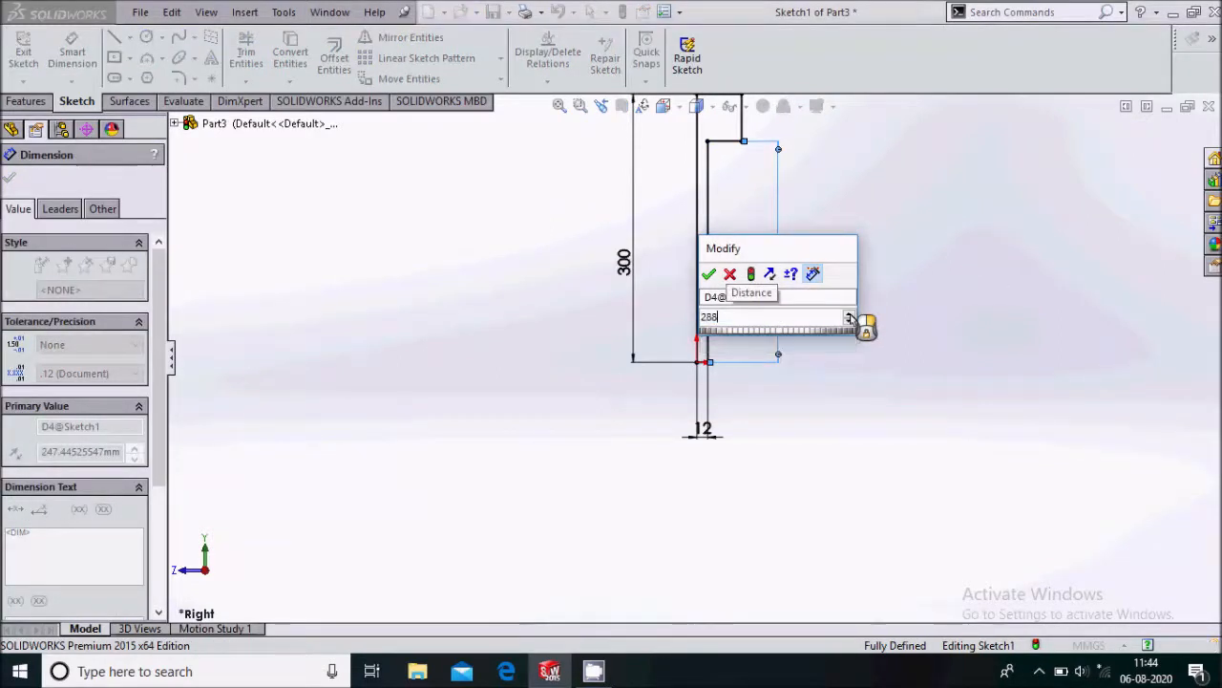
key(Return)
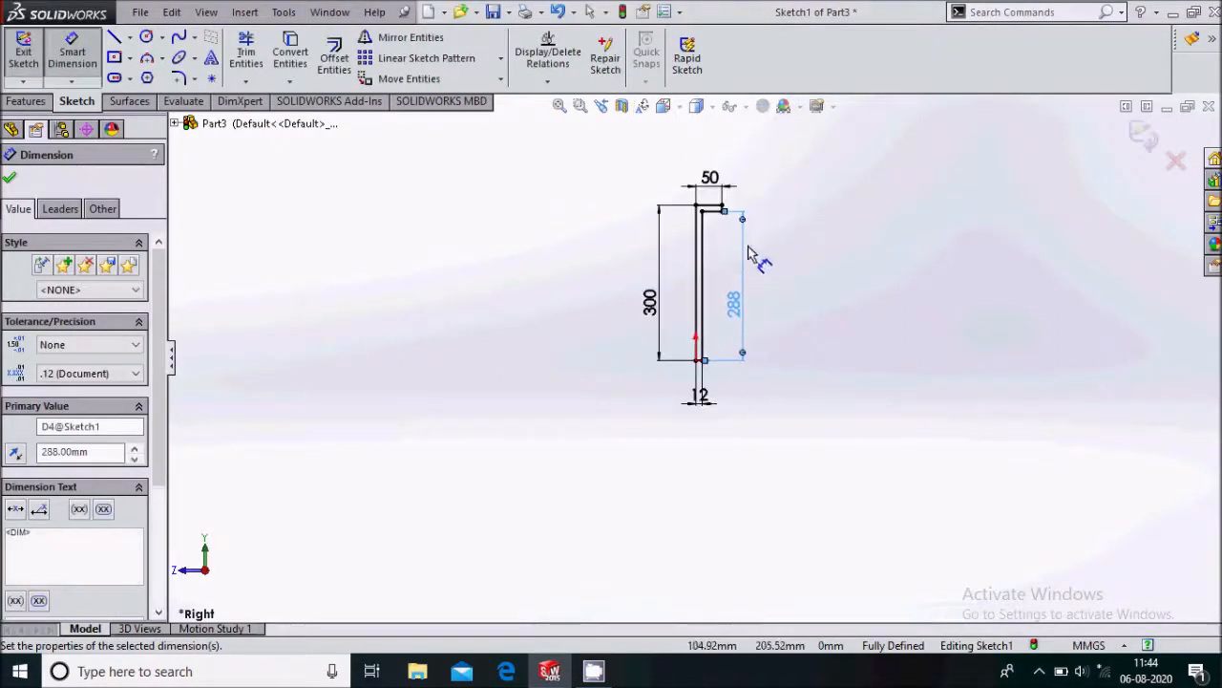
scroll(756, 256, down, 2)
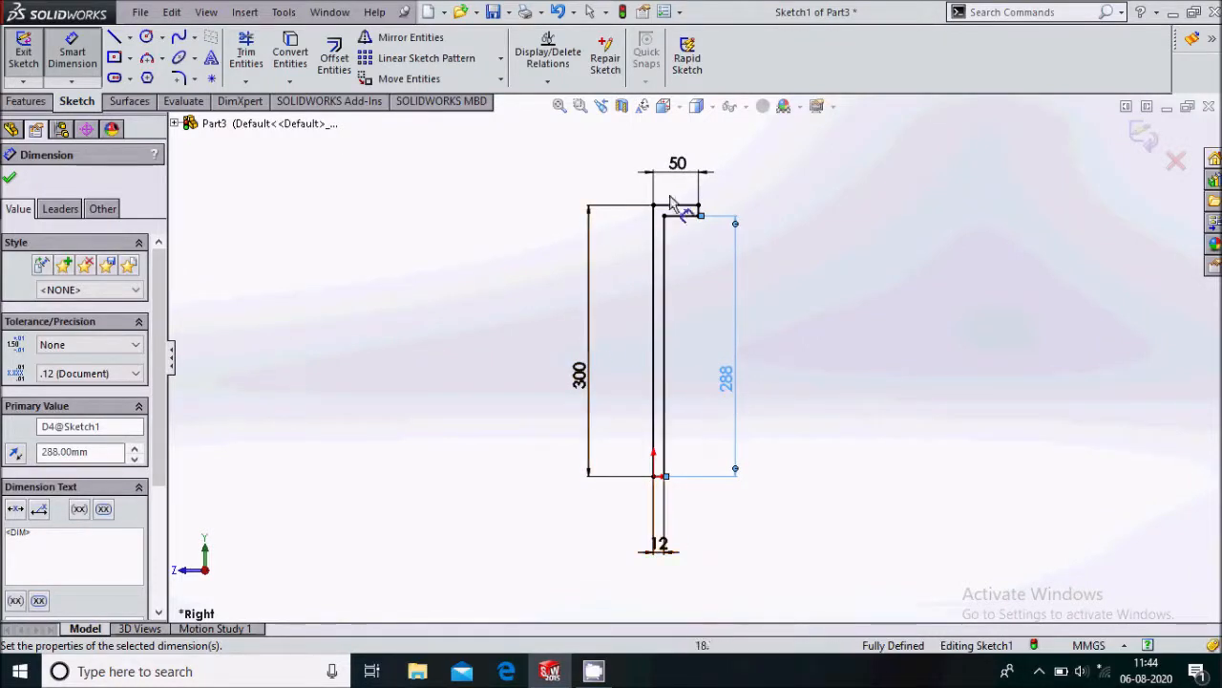
scroll(704, 219, down, 3)
scroll(717, 286, up, 4)
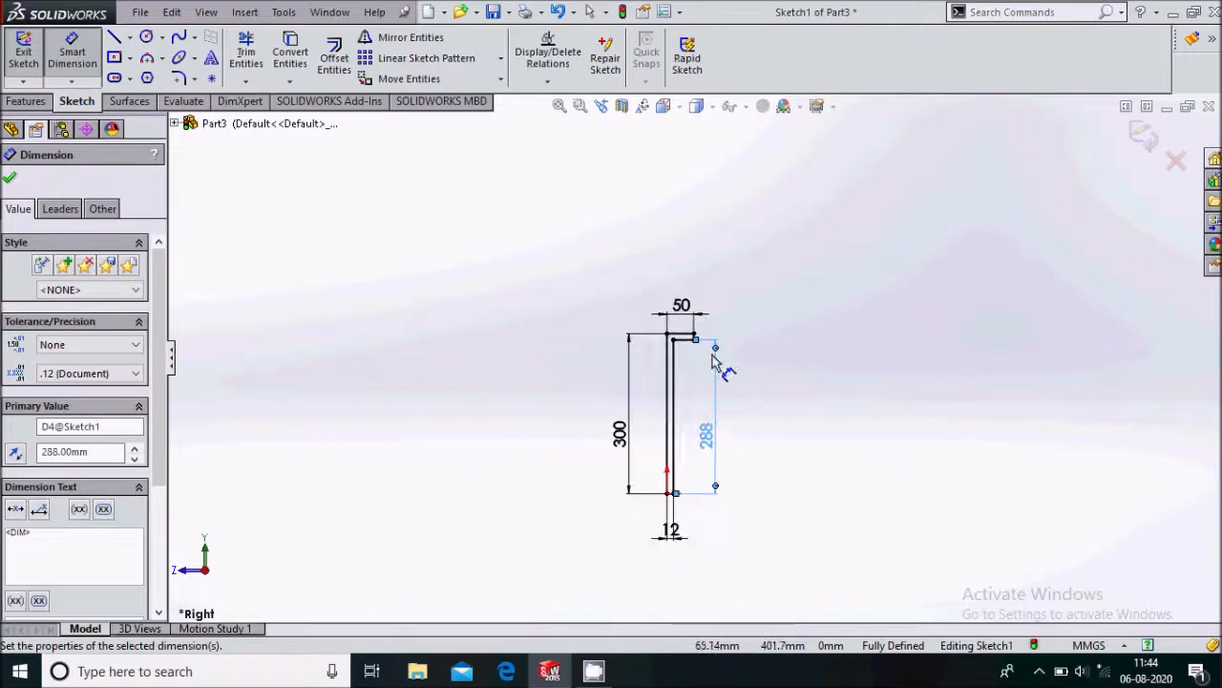
scroll(722, 368, down, 1)
click(14, 177)
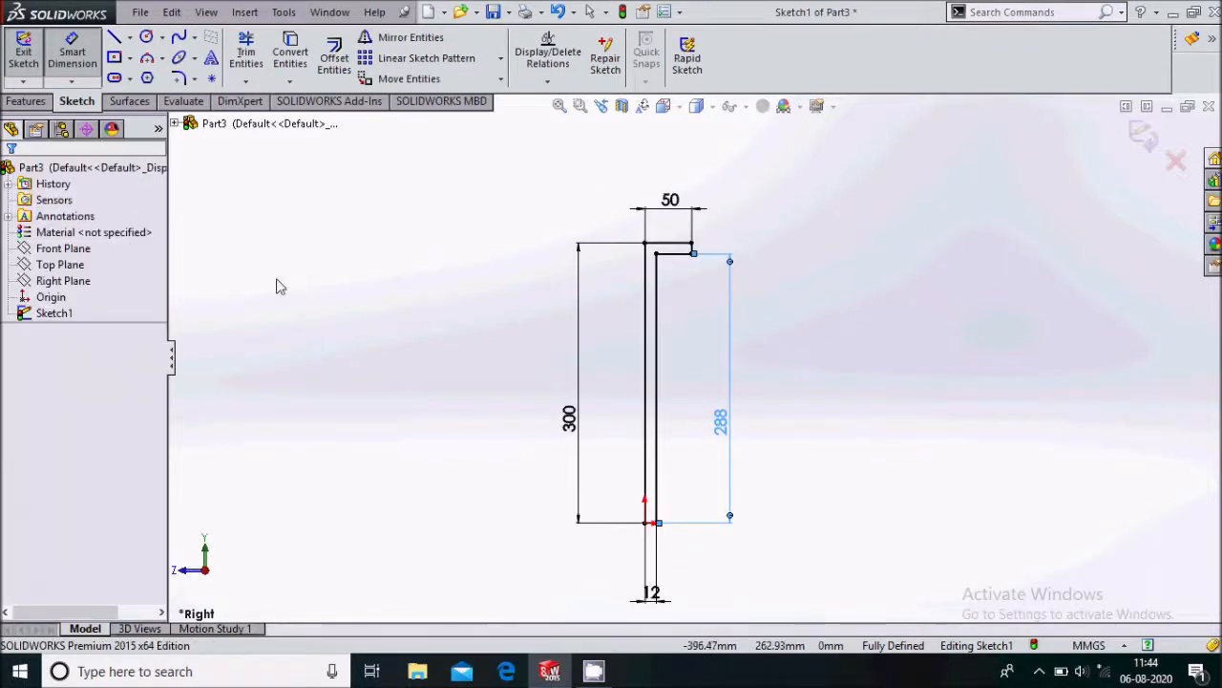
- Extrude the profile as a boss with the Mid Plane end condition and a depth of 50 mm
click(32, 103)
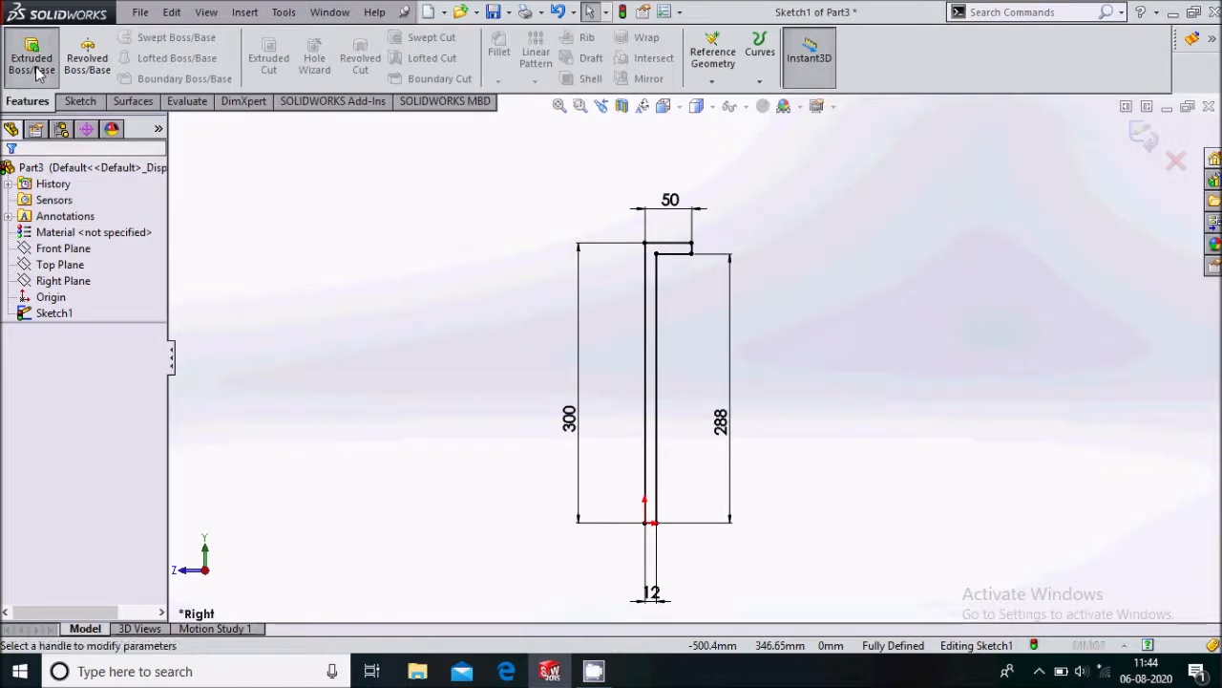
click(31, 59)
click(108, 282)
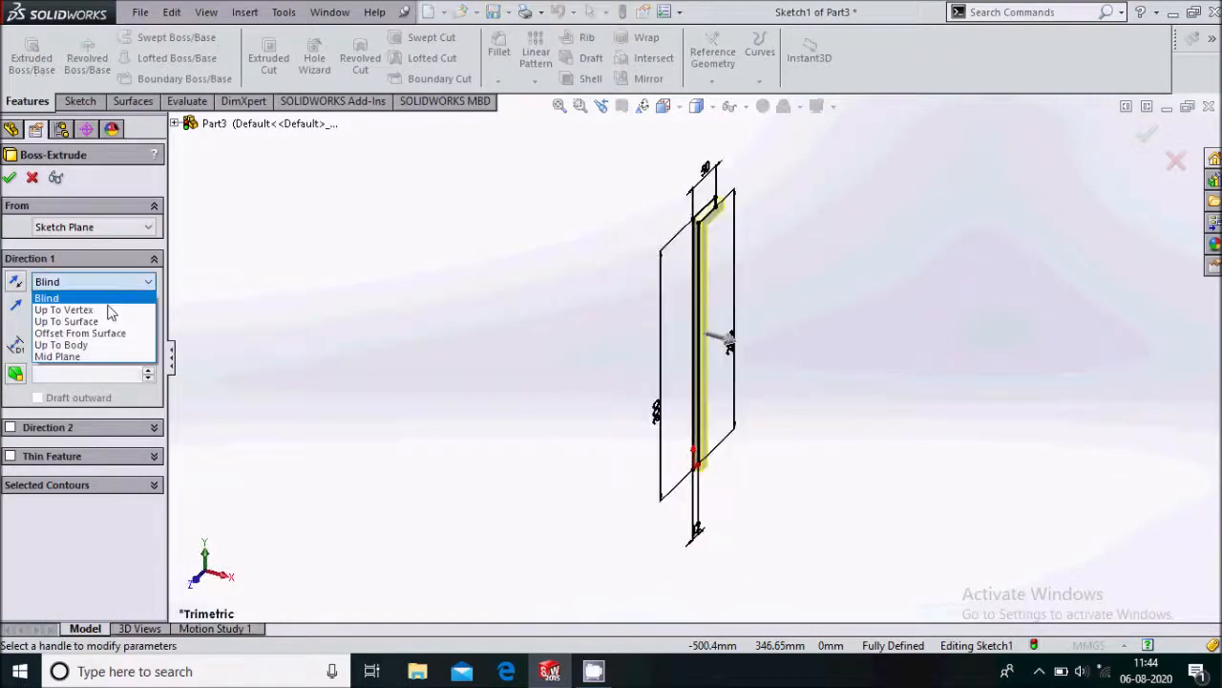
click(103, 359)
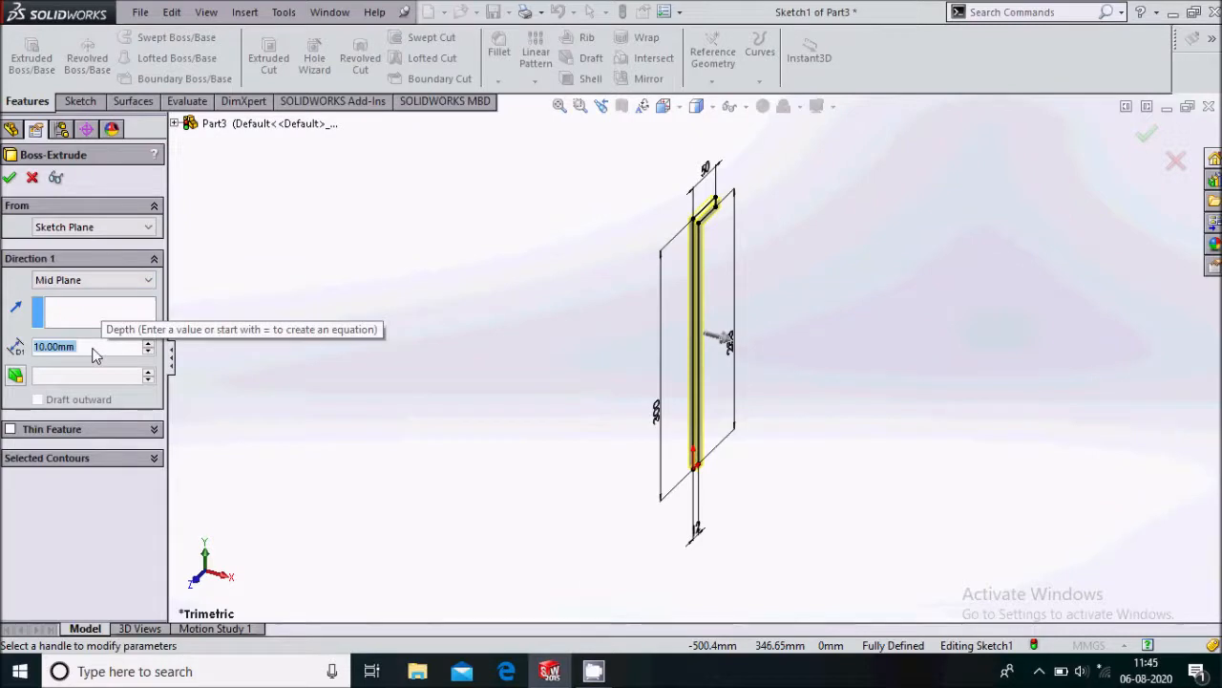
key(BackSpace)
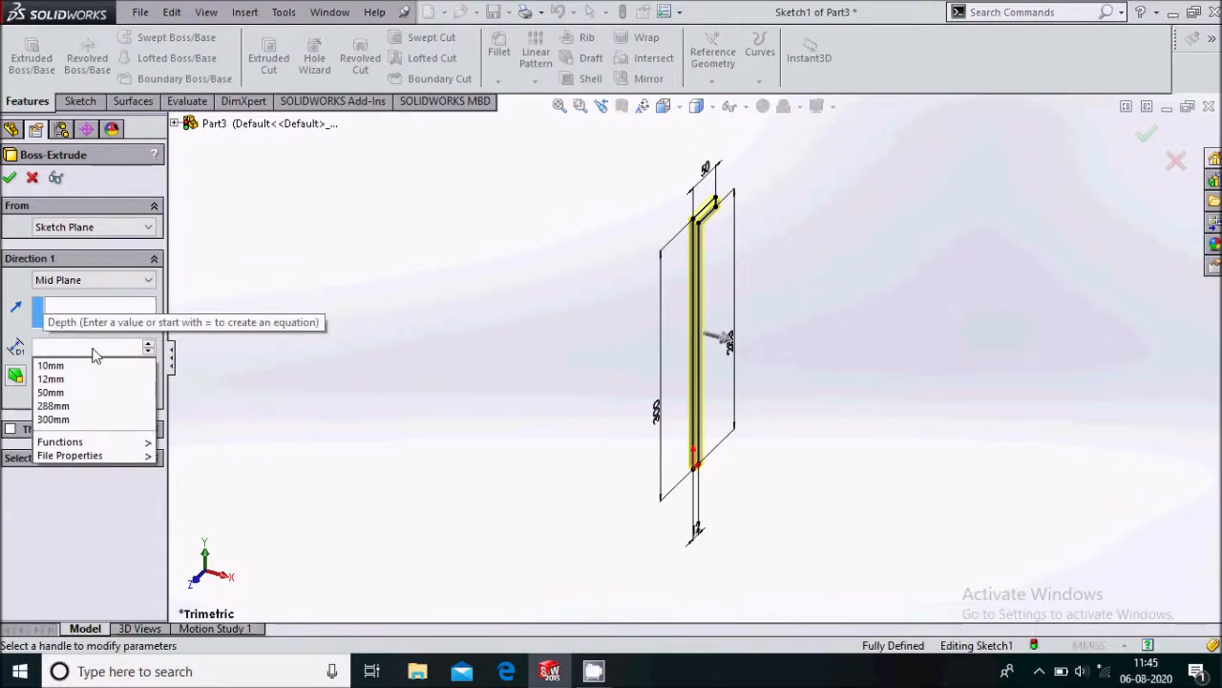
text(50)
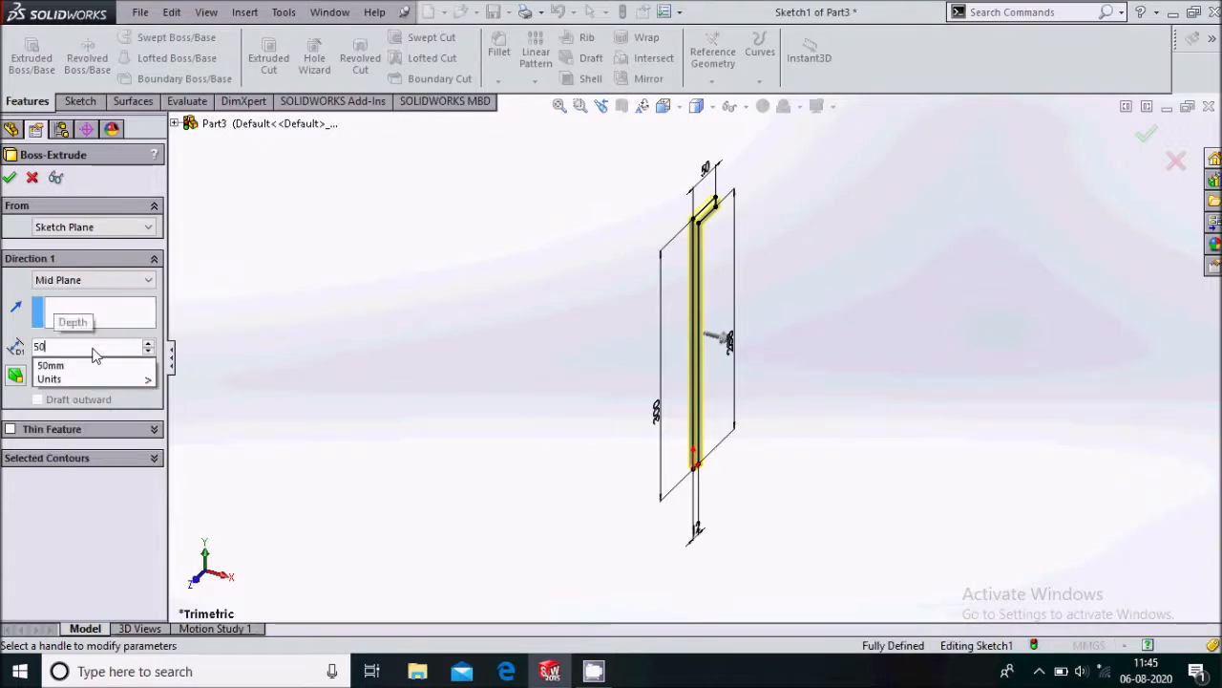
key(Return)
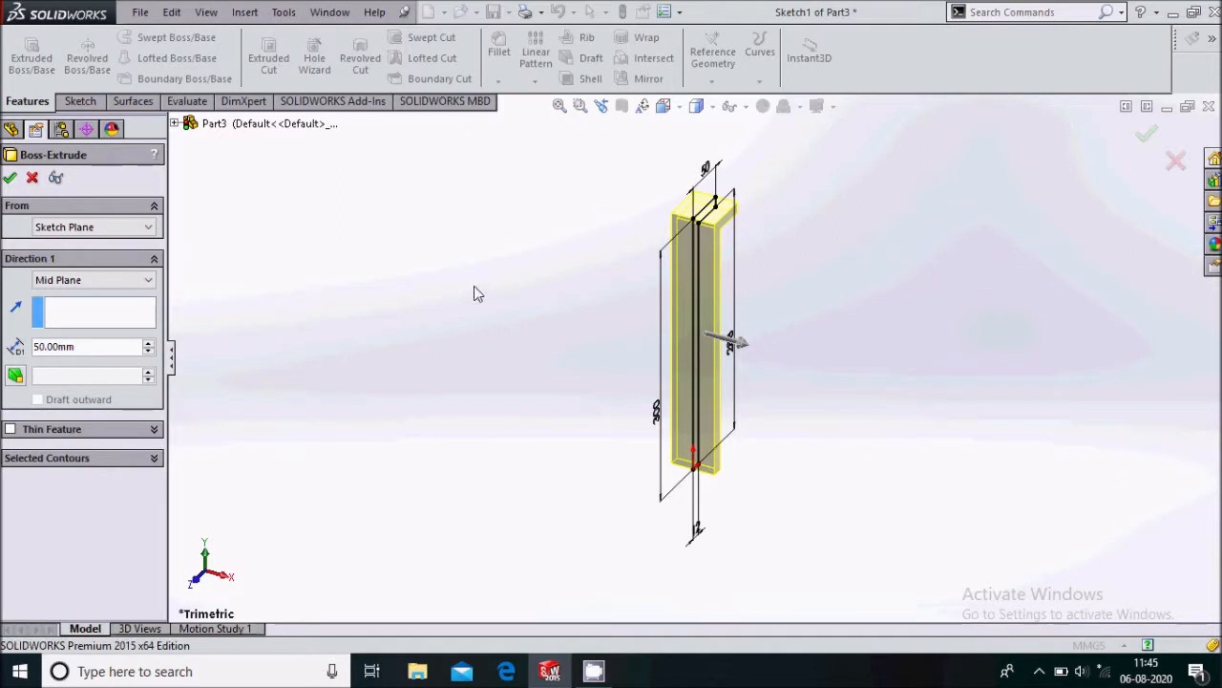
key(Return)
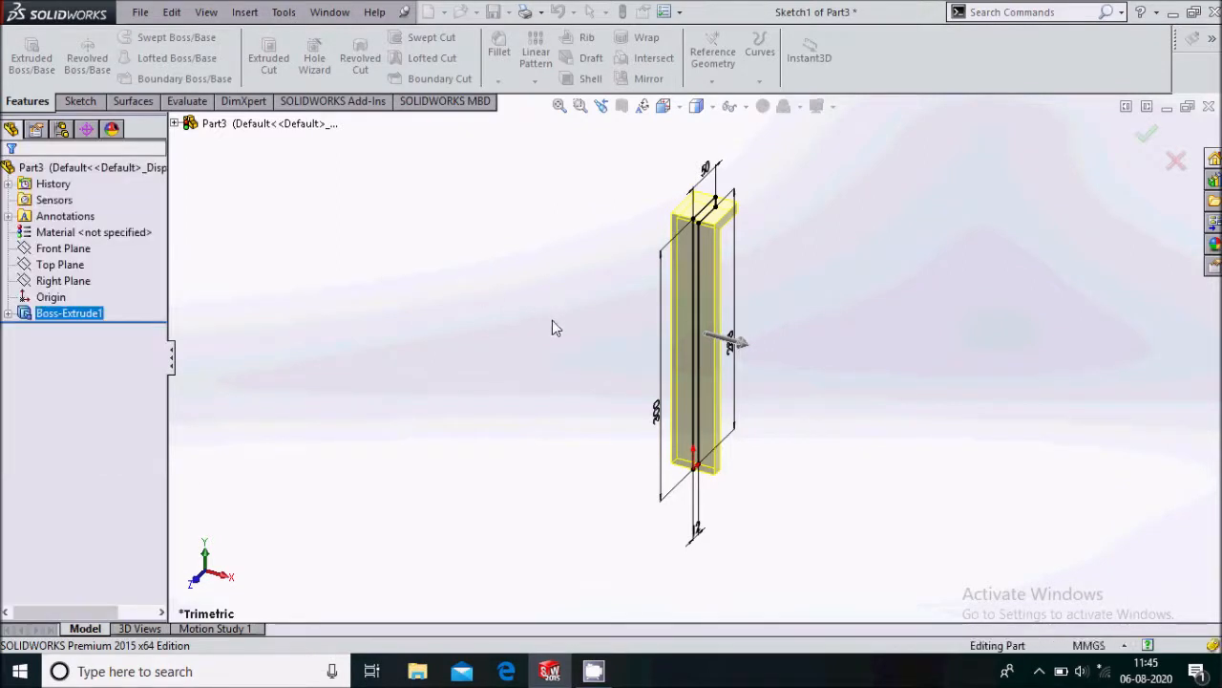
- Start a sketch on the upright's long inner face and draw a circle of about 34 mm diameter, centred about 80 mm above the origin
mouse_move(573, 350)
middle_down()
mouse_move(853, 373)
mouse_move(703, 407)
middle_up()
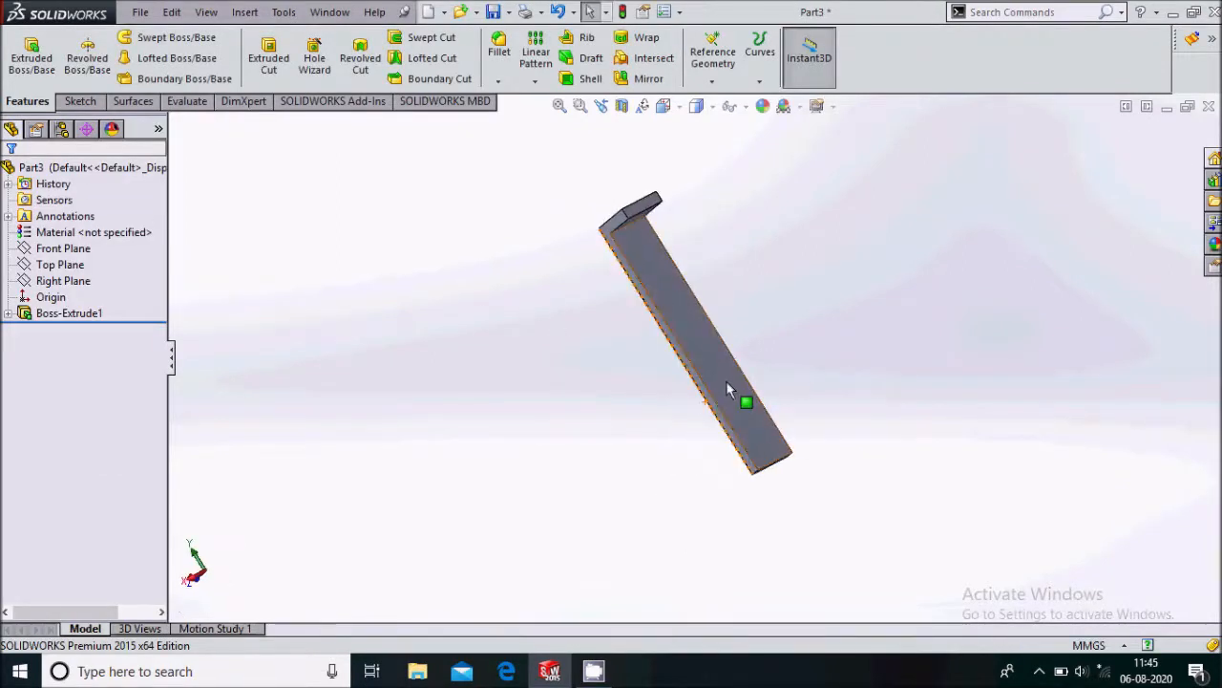
click(742, 404)
click(790, 326)
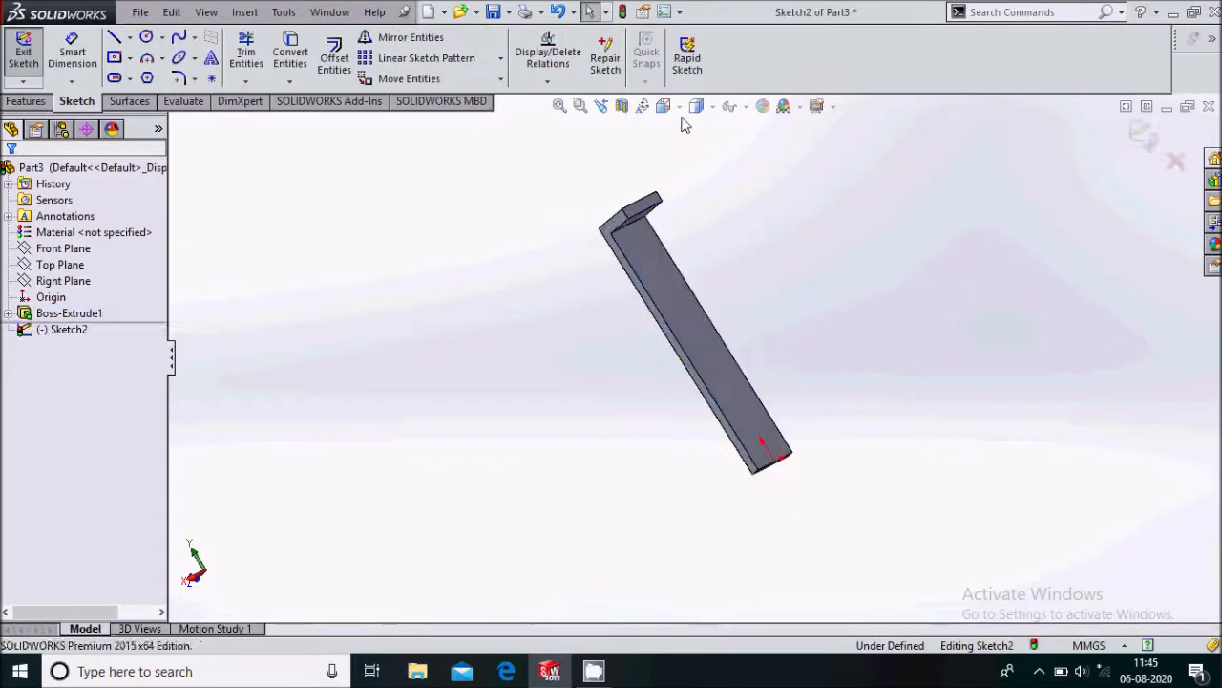
click(665, 106)
click(755, 201)
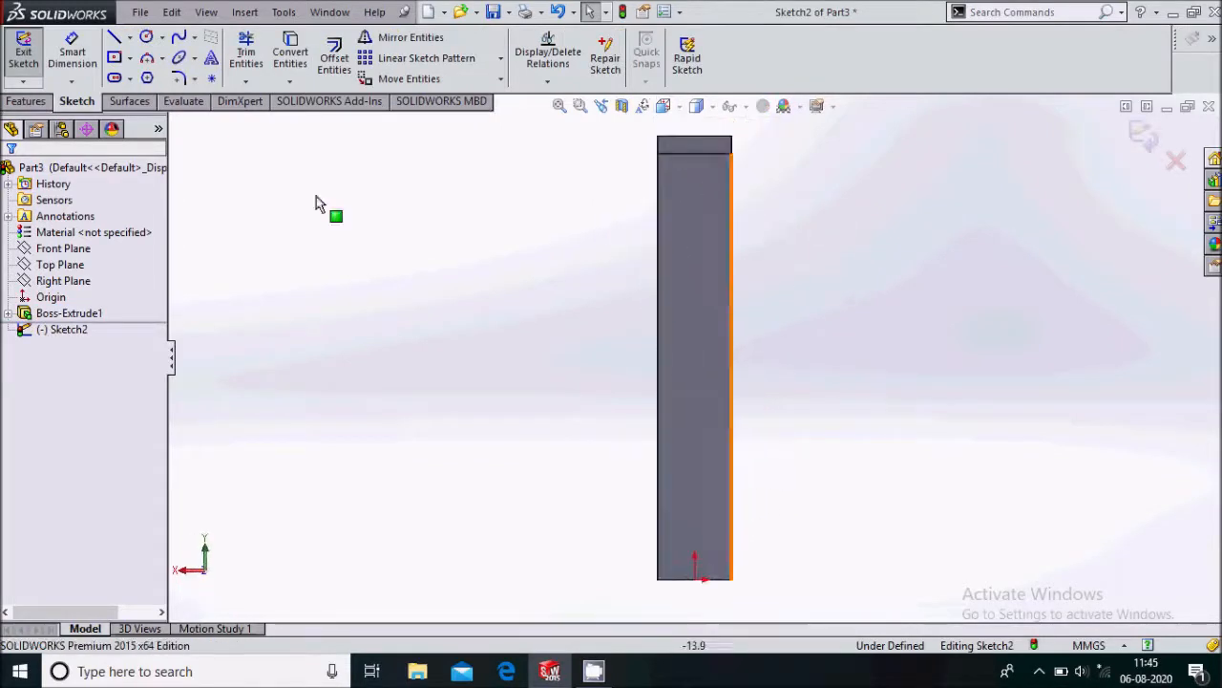
click(146, 36)
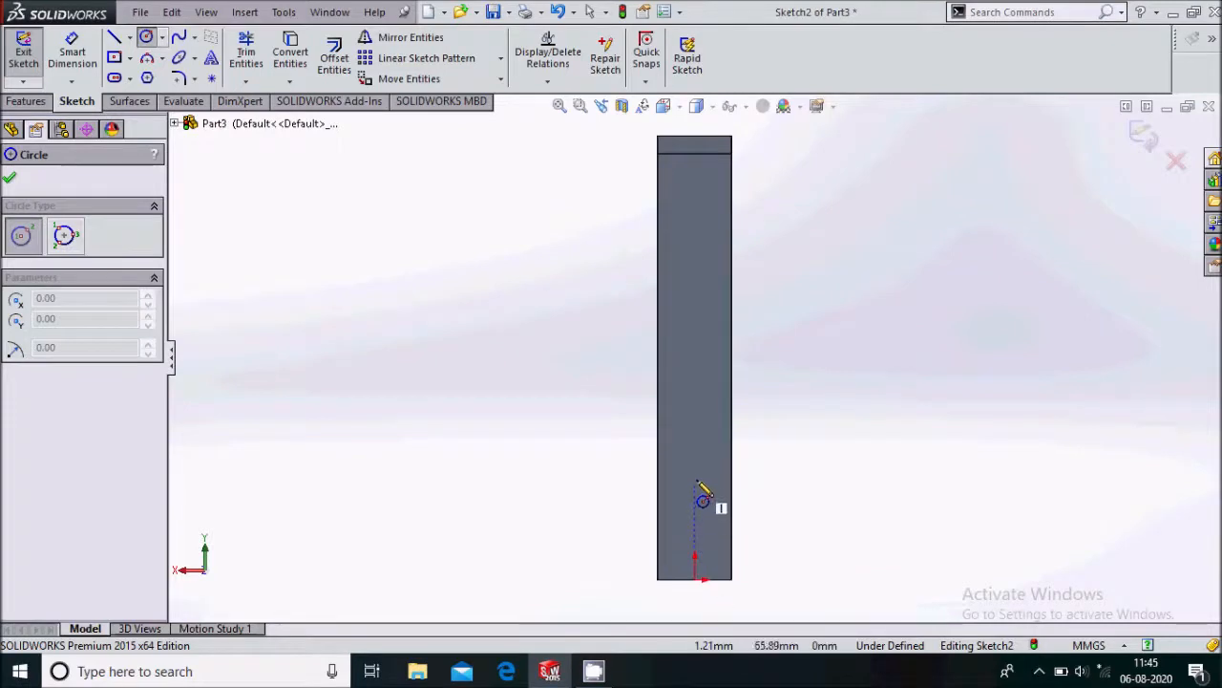
click(695, 461)
click(704, 485)
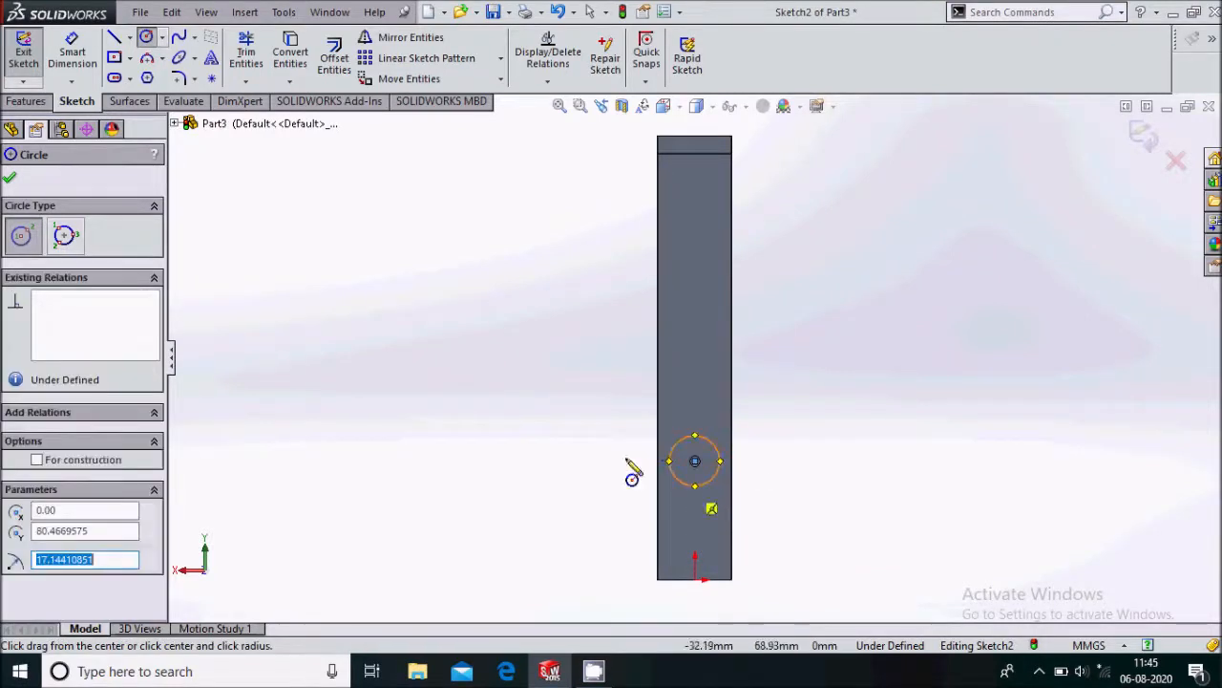
- Dimension the circle's diameter at 24 mm
click(86, 60)
click(710, 445)
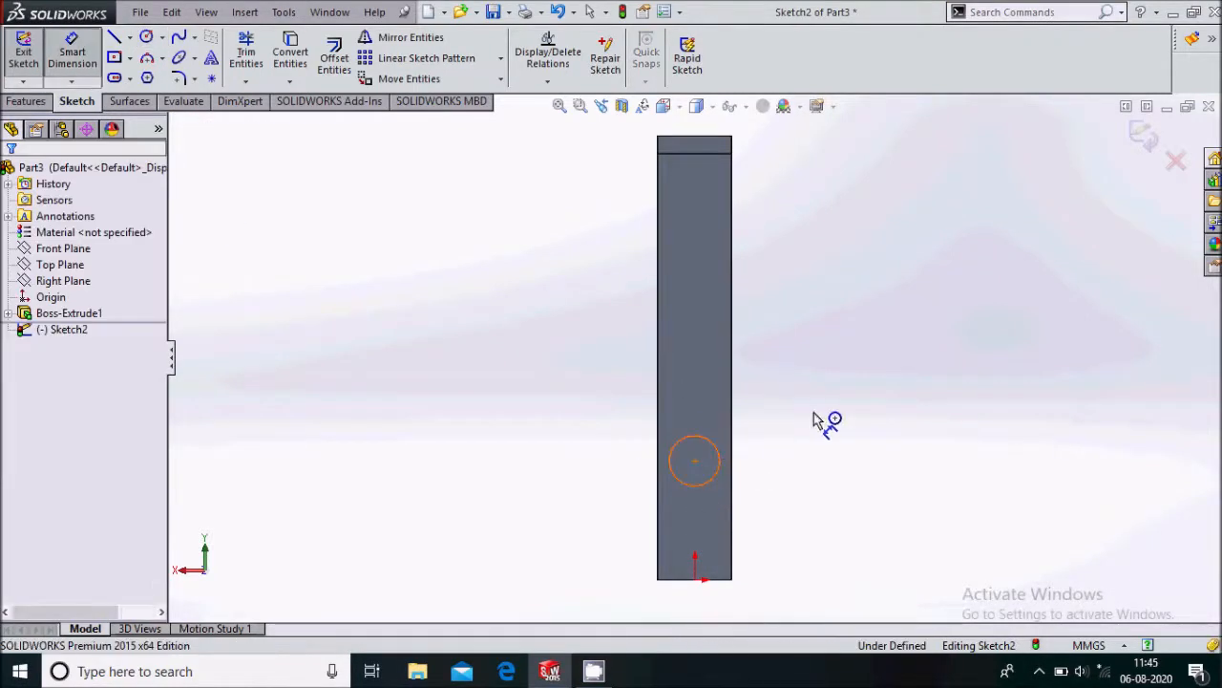
click(823, 420)
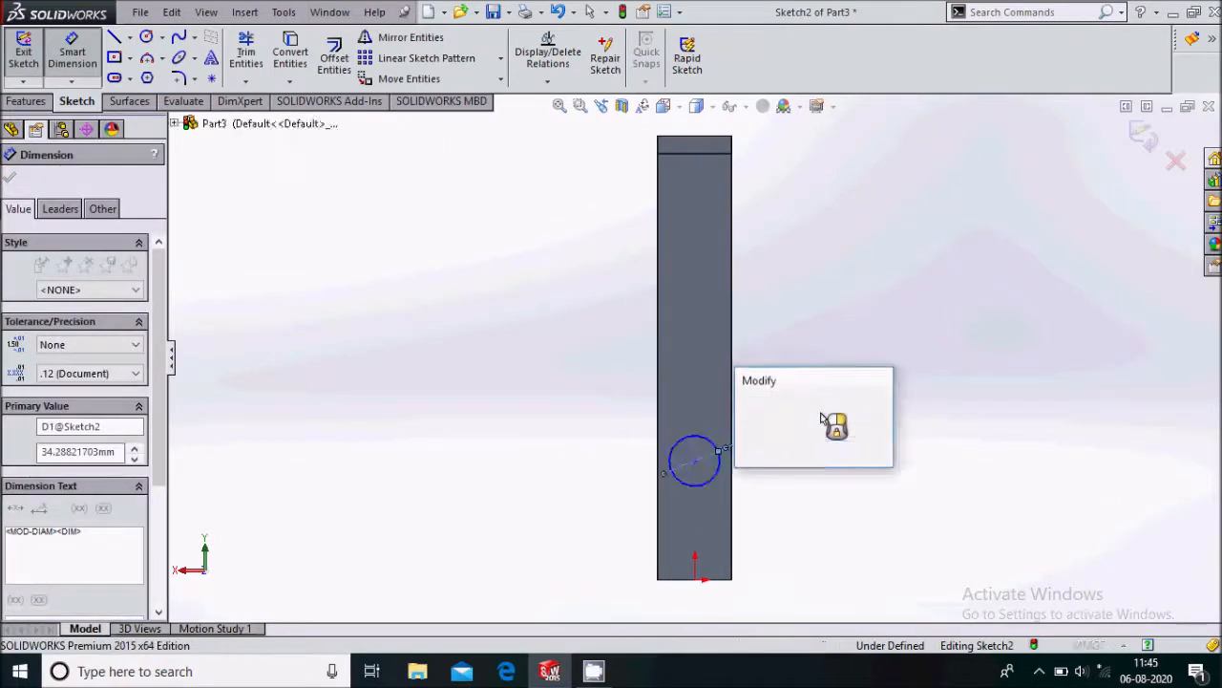
text(24)
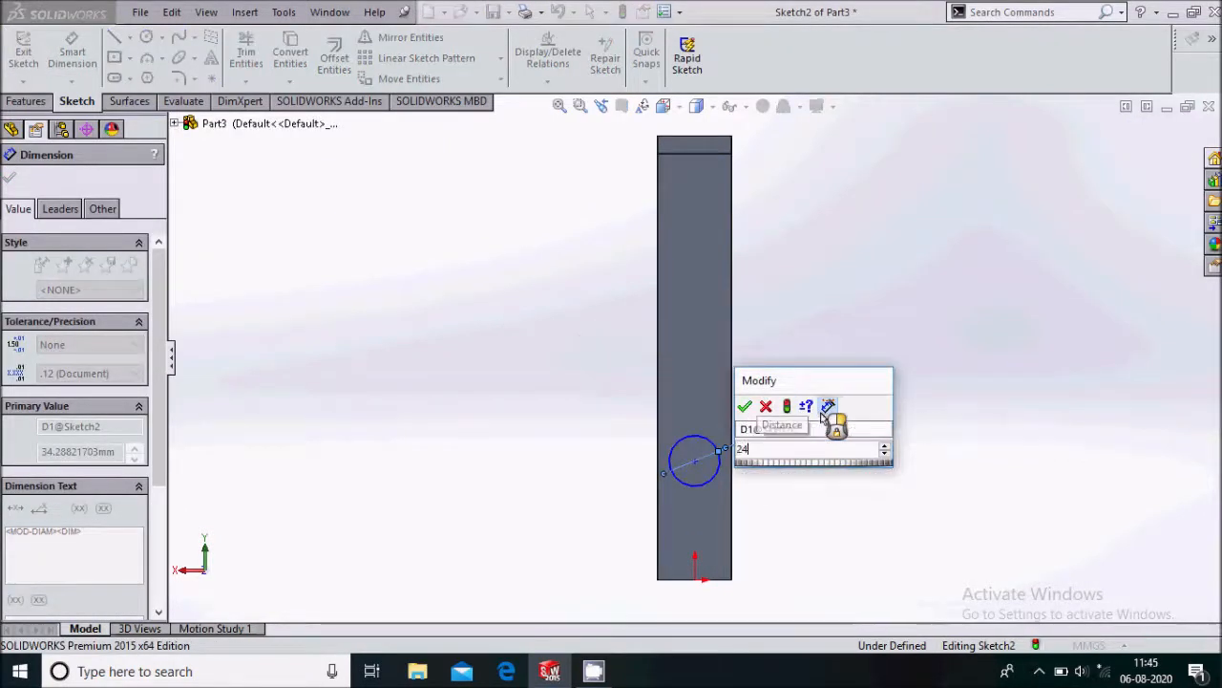
key(Return)
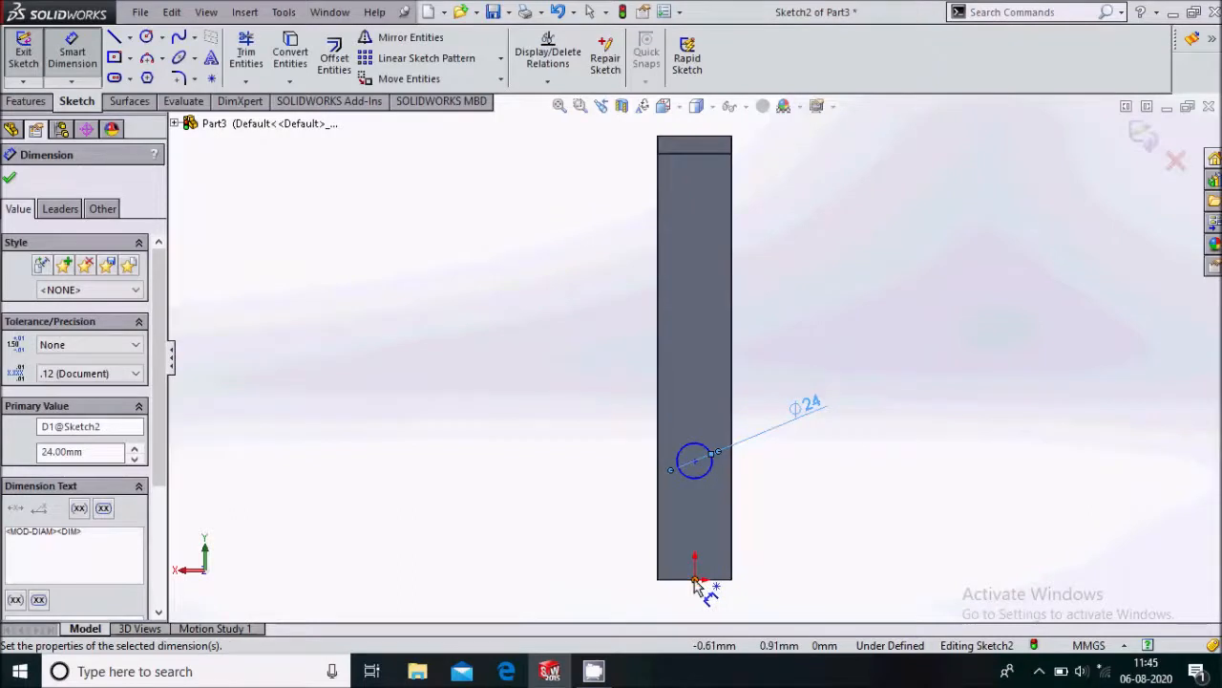
- Dimension the vertical distance from the origin to the circle's centre at 50 mm
click(696, 578)
click(695, 463)
click(800, 494)
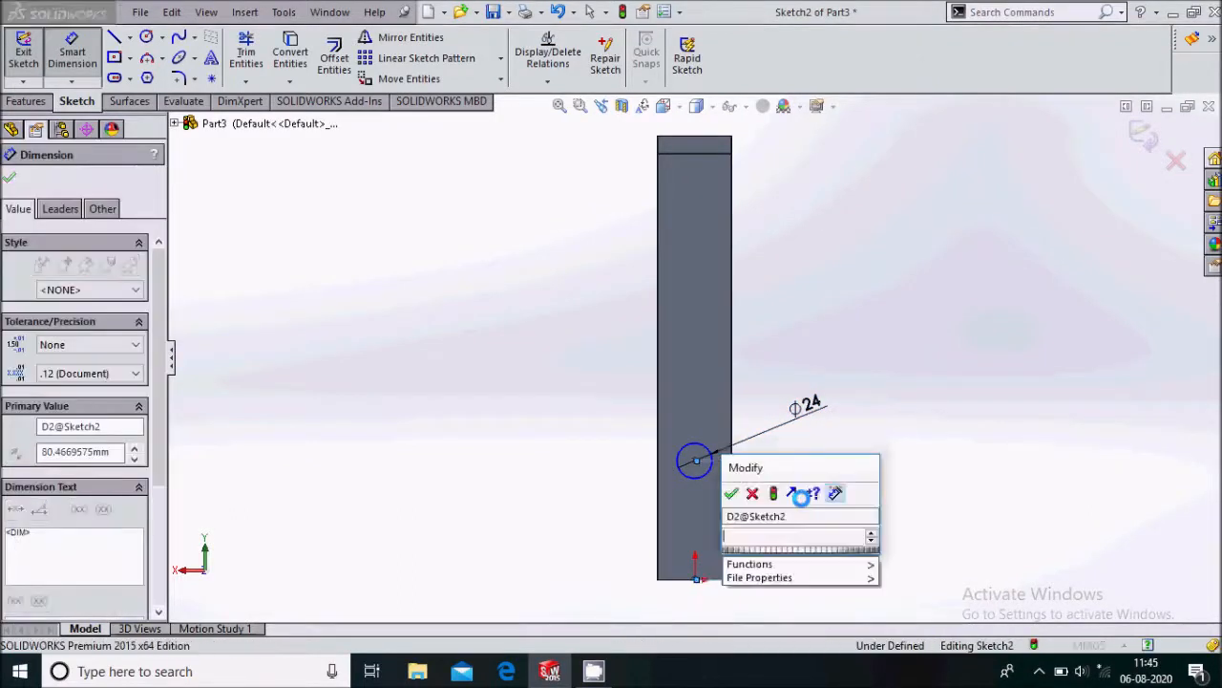
text(50)
key(Return)
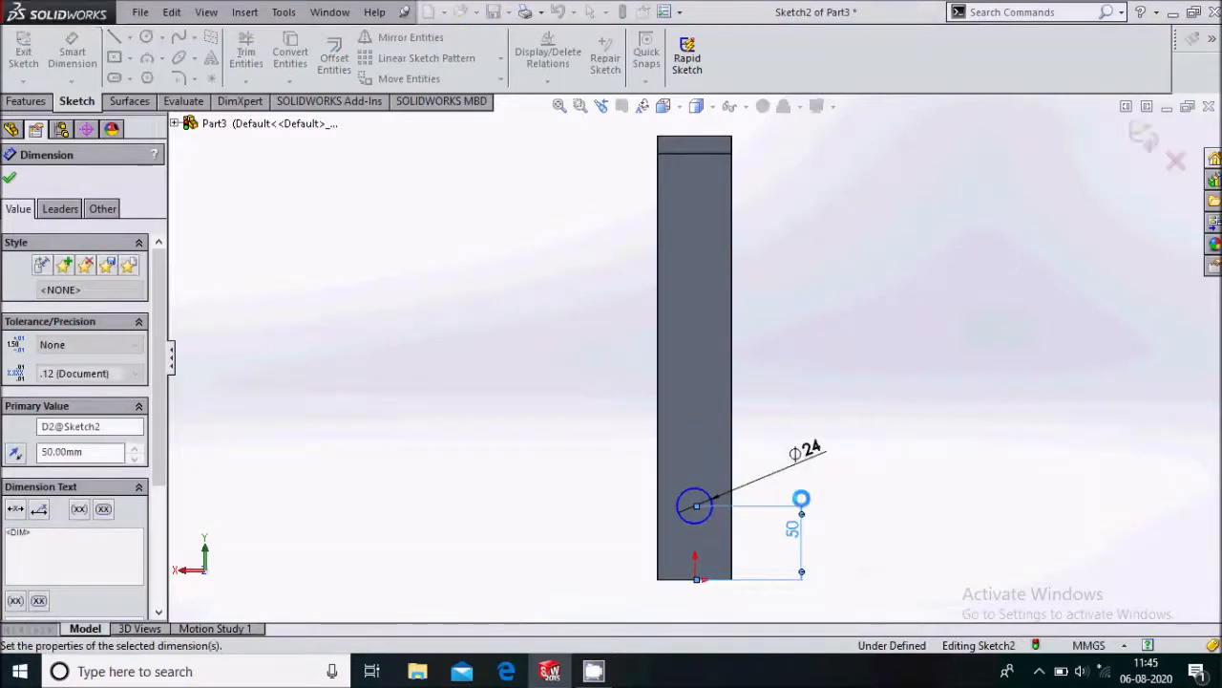
click(11, 180)
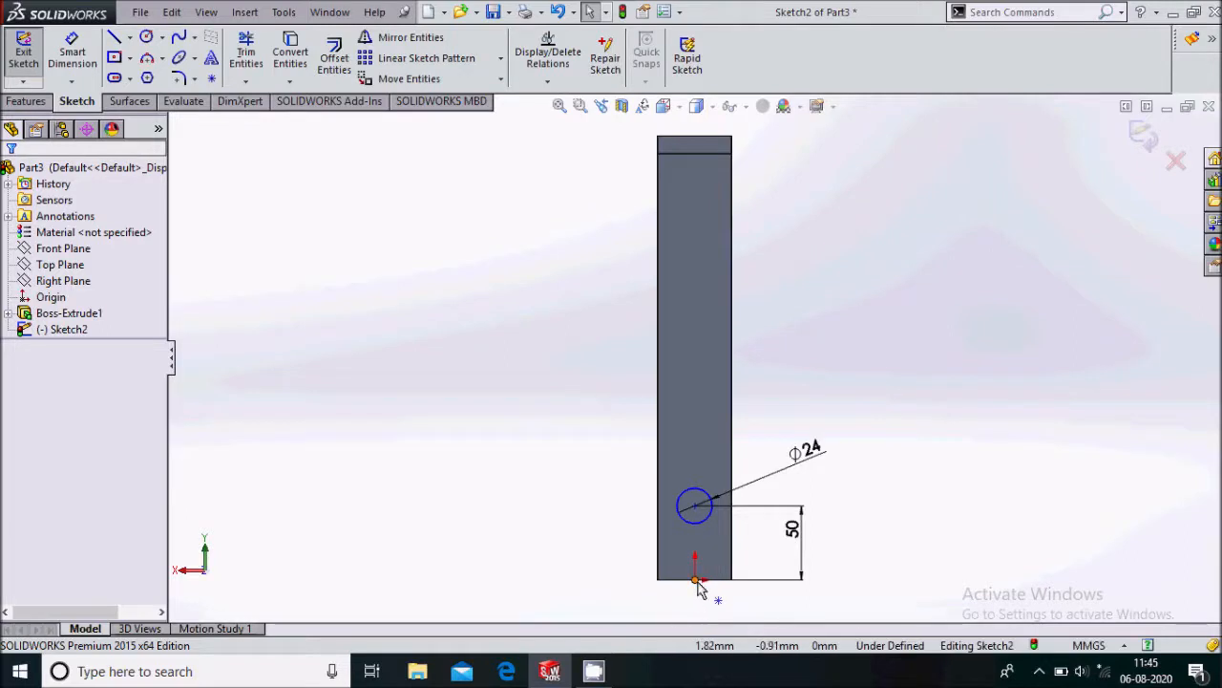
- Add a Vertical relation between the circle's centre and the origin
click(695, 505)
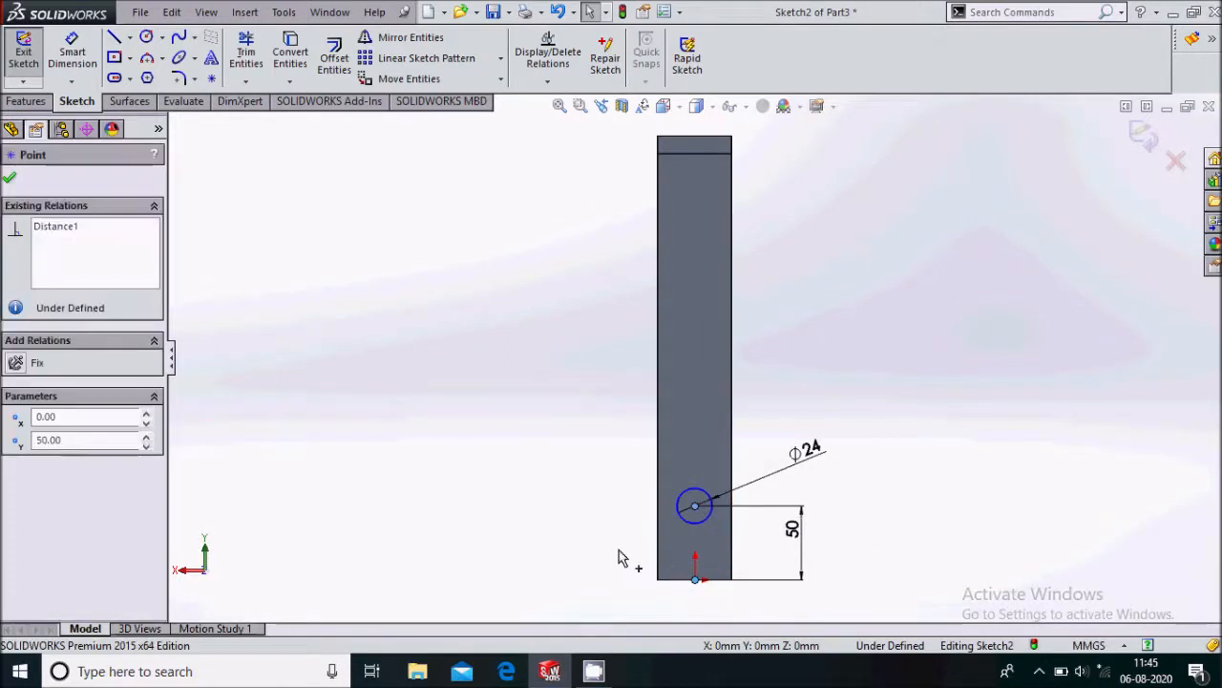
ctrl+click(695, 578)
click(25, 489)
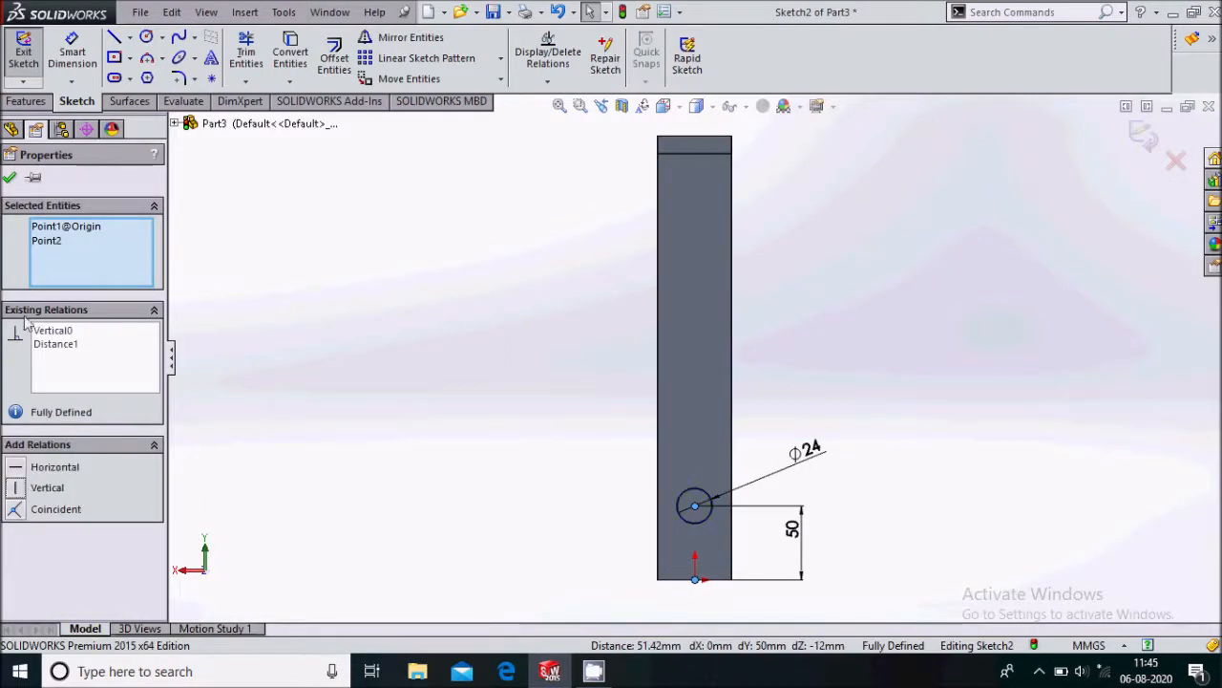
click(9, 178)
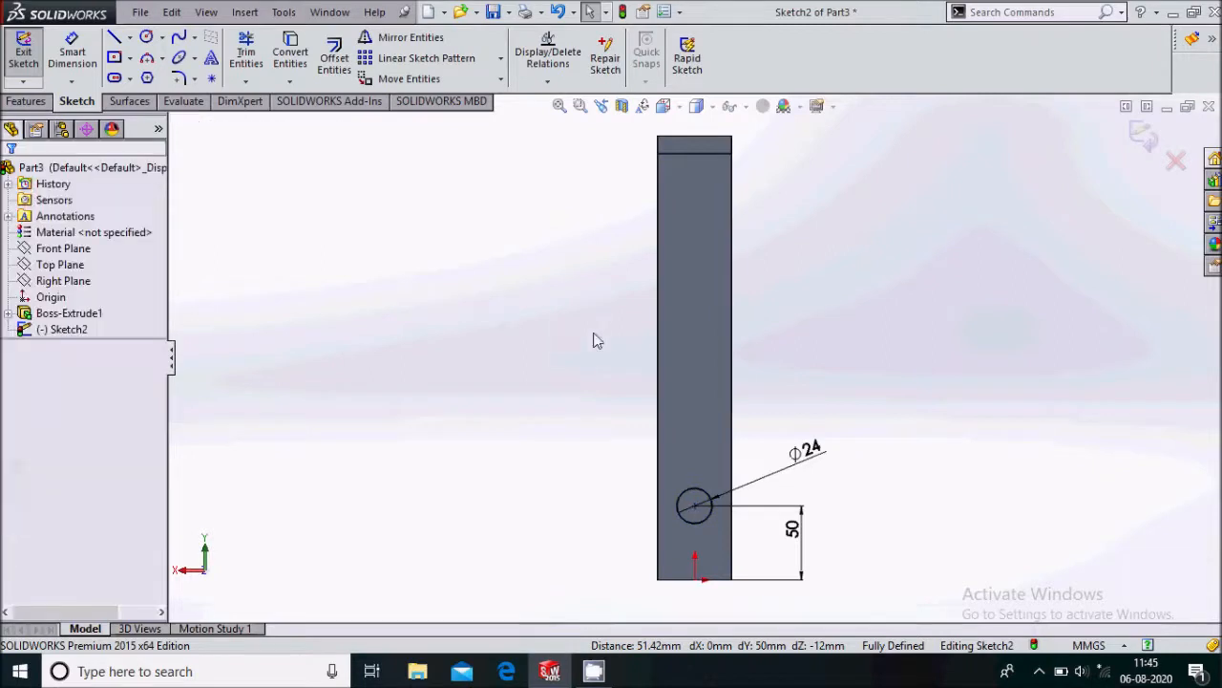
- Cut the circle into the upright with an Extruded Cut to form the hole near its base
click(26, 100)
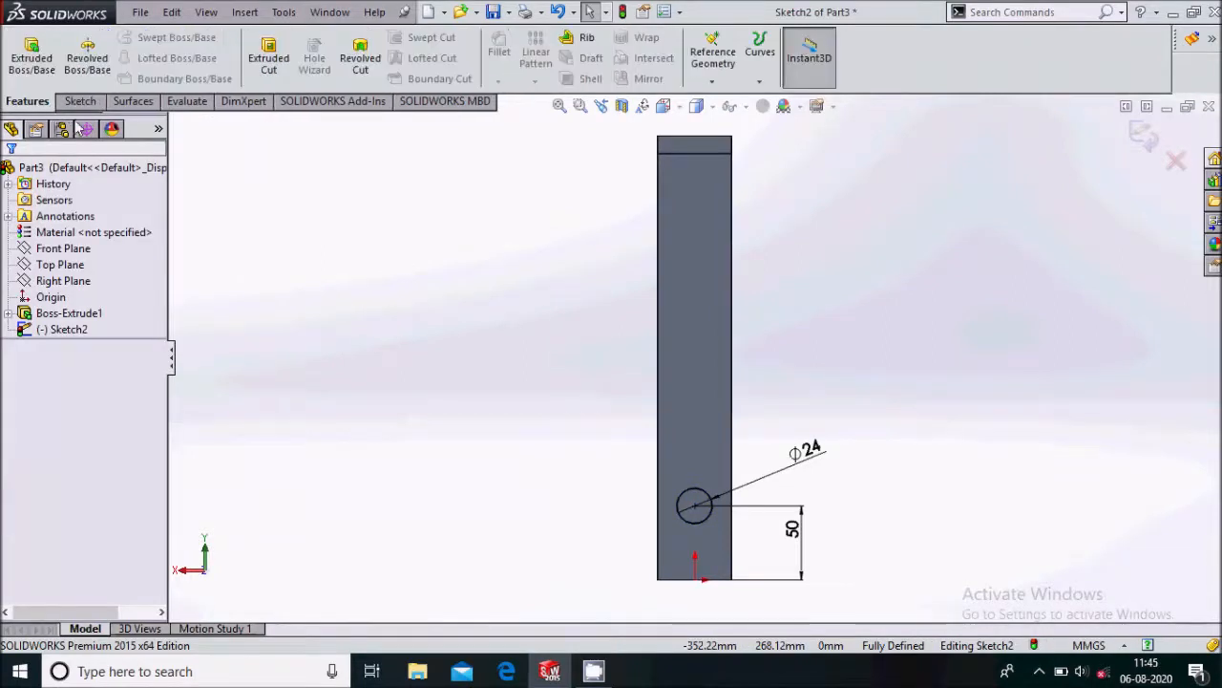
click(271, 62)
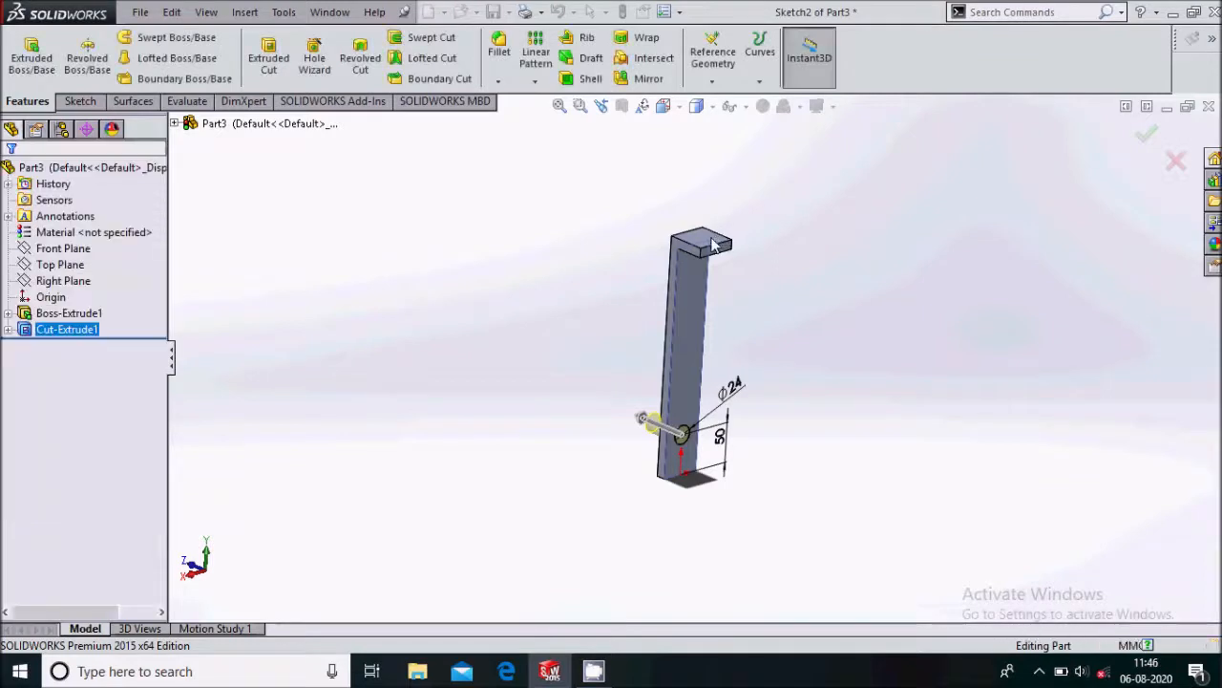
- Start a sketch on the top face of the bracket's short arm and draw a circle about 15 mm in diameter near its centre
scroll(718, 236, down, 6)
click(640, 356)
click(709, 299)
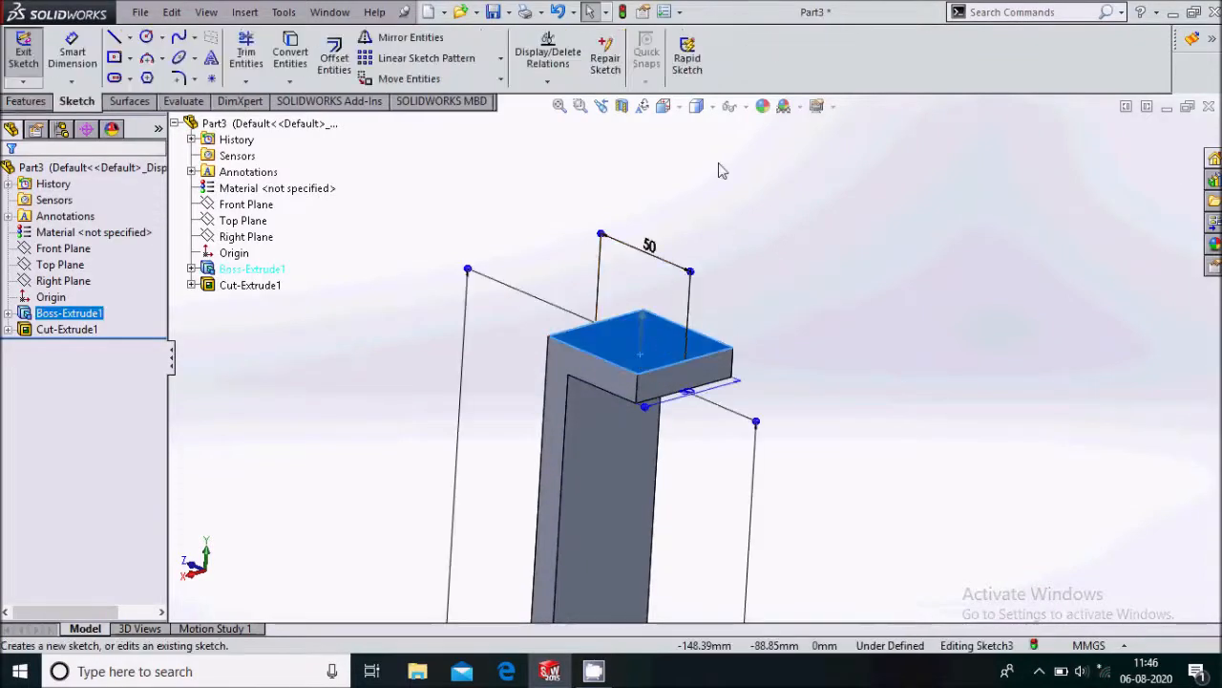
click(696, 106)
click(753, 194)
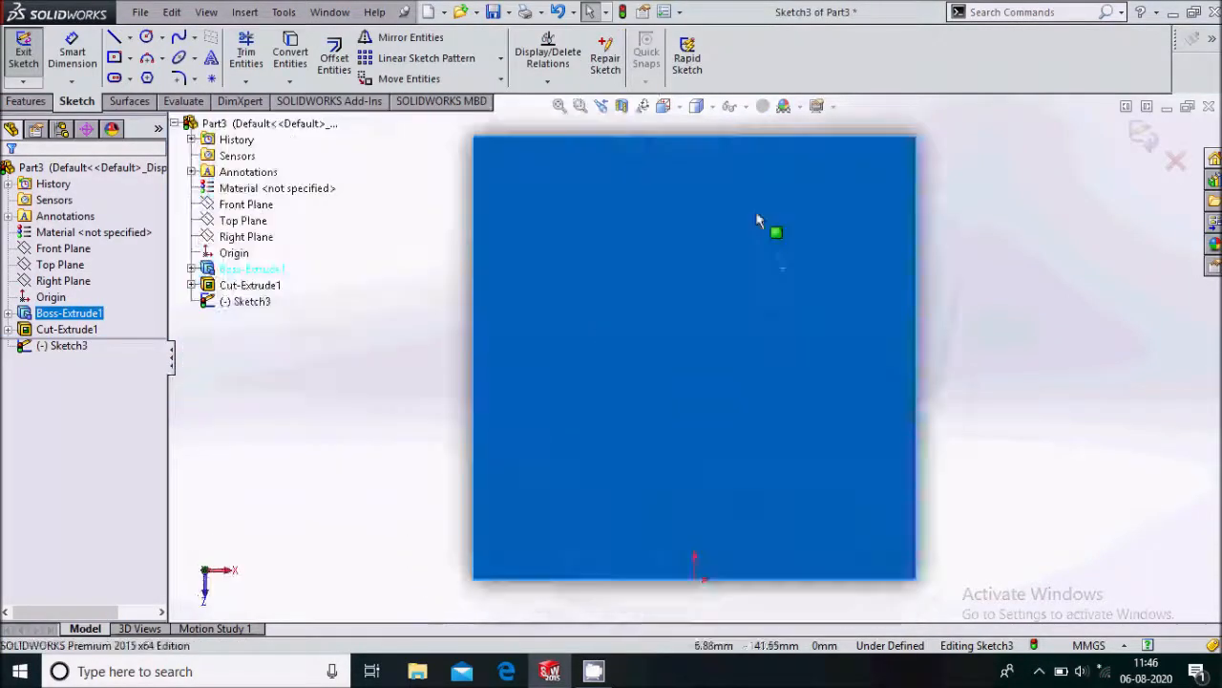
click(991, 297)
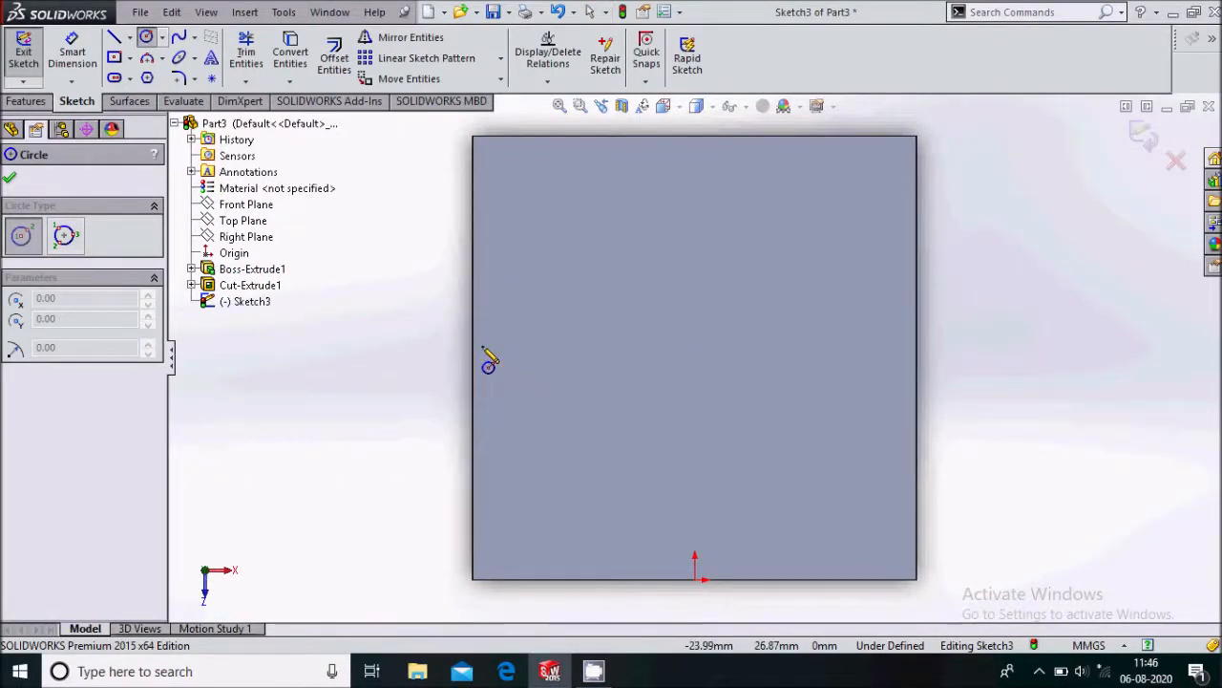
click(695, 358)
click(736, 409)
- Dimension the circle's diameter at 20 mm
click(70, 55)
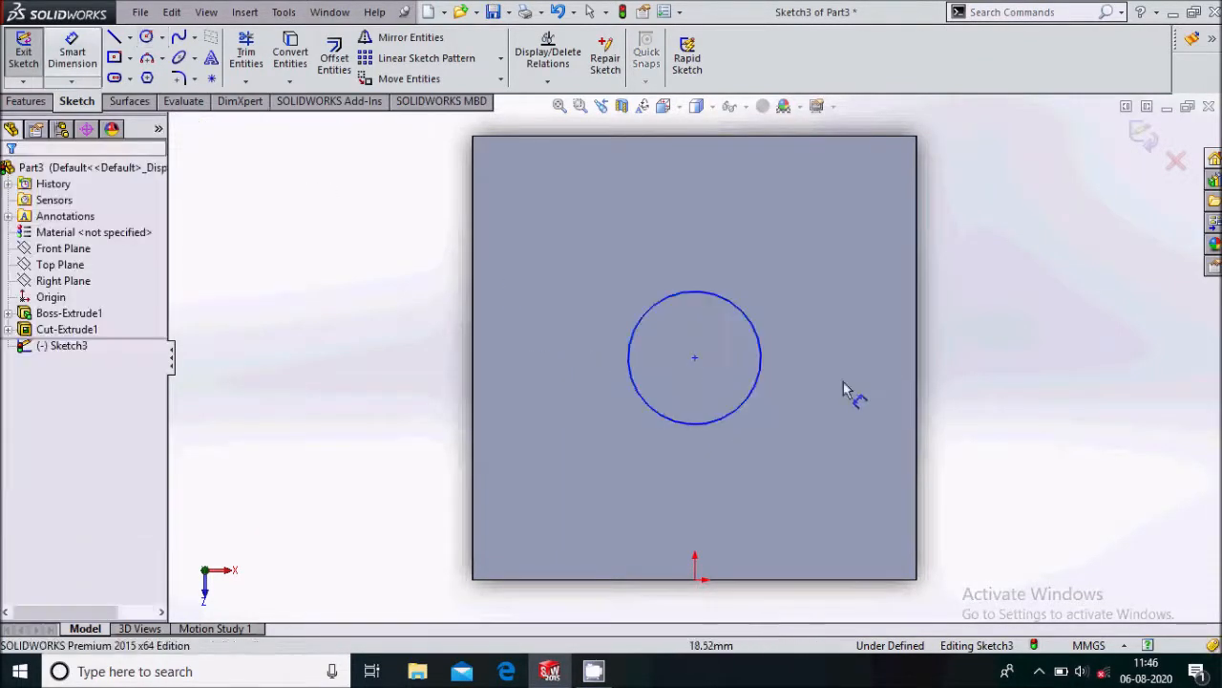
click(759, 386)
click(1010, 278)
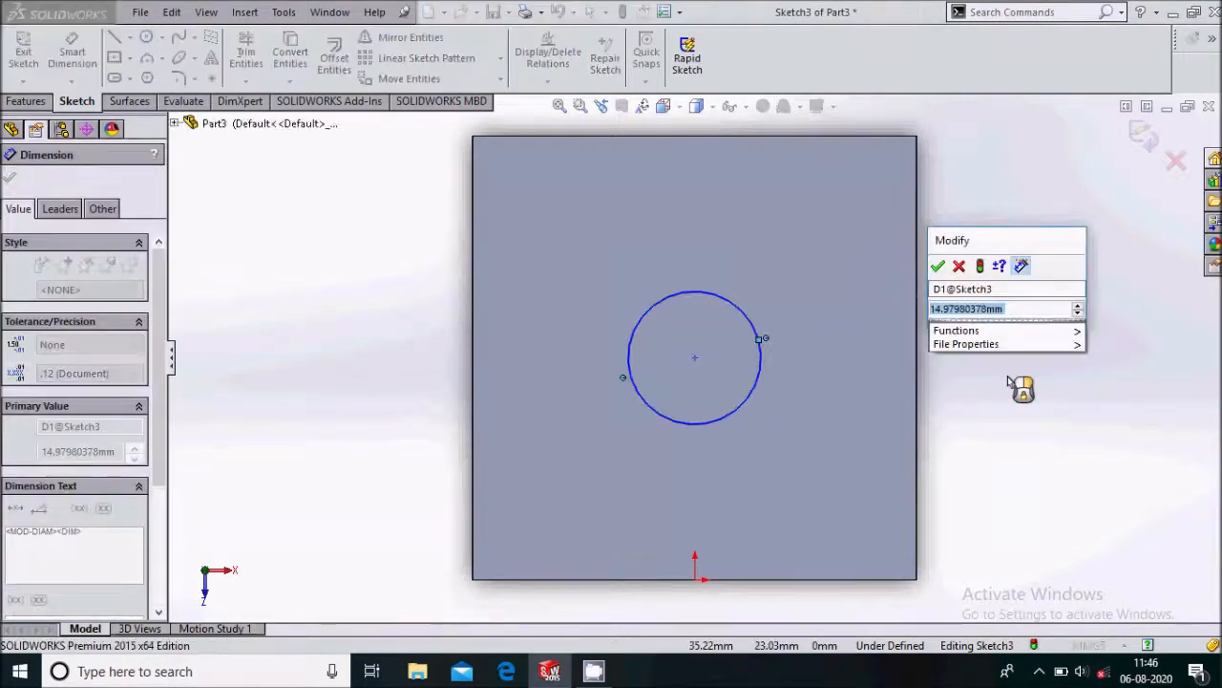
key(BackSpace)
text(20)
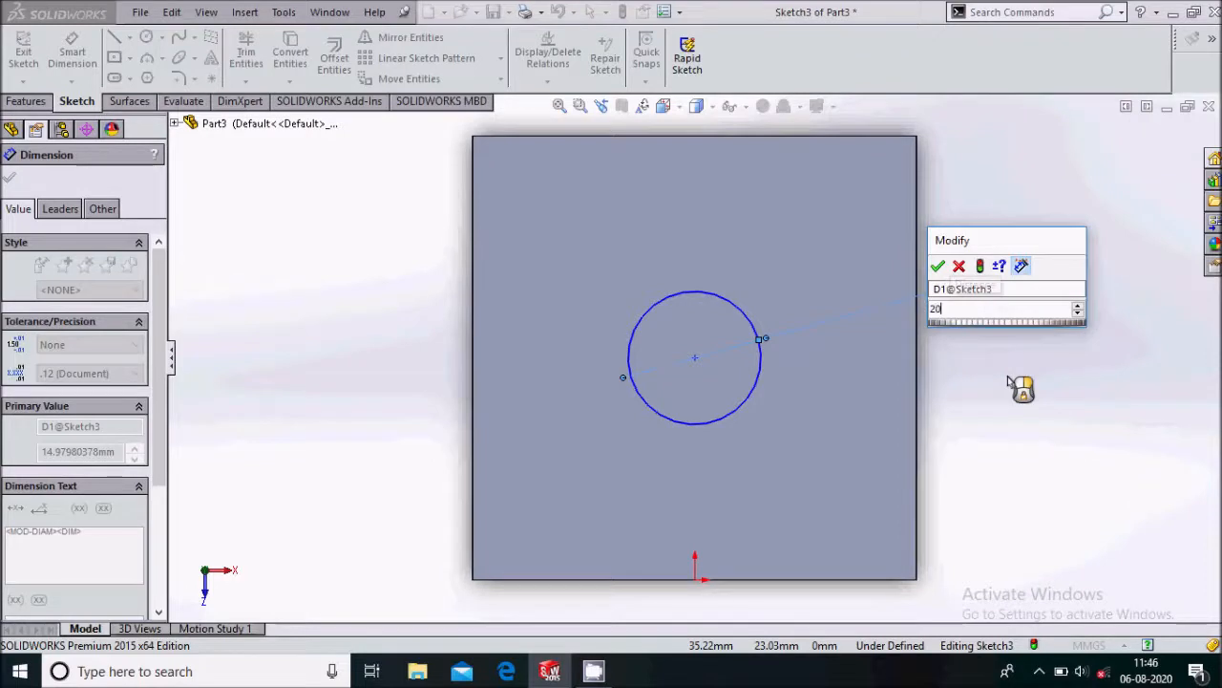
key(Return)
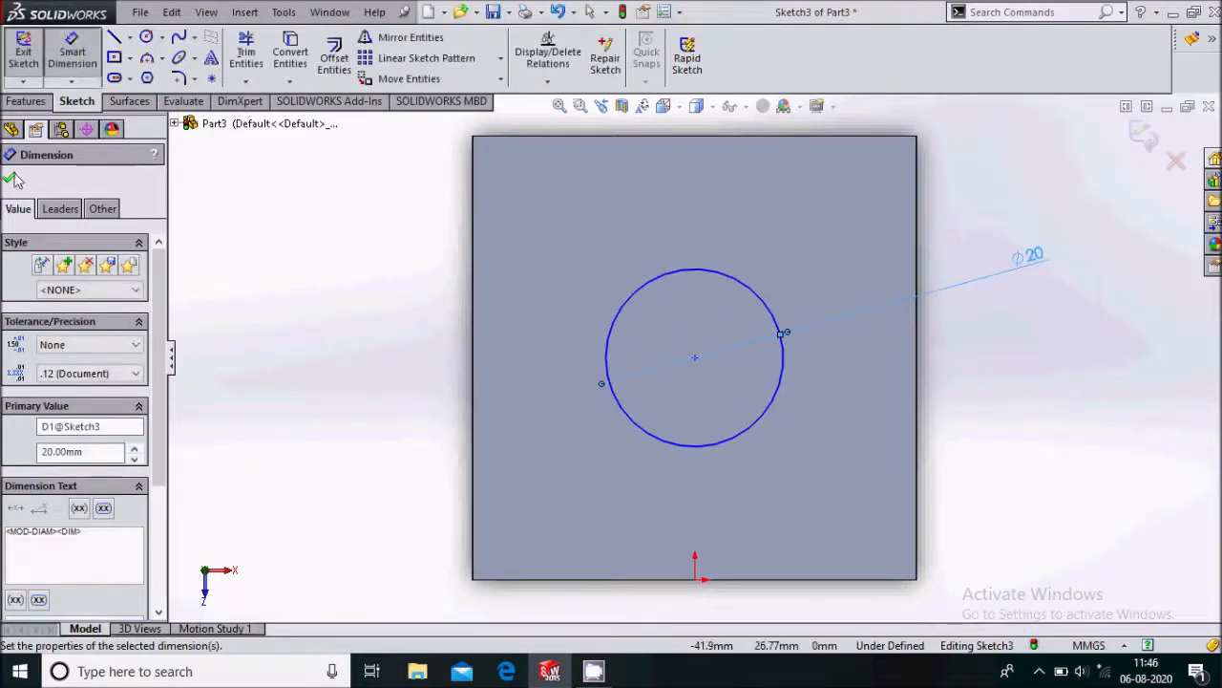
click(13, 180)
- Cut the circle through the bracket's short arm with a 50 mm blind Extruded Cut
click(27, 101)
click(251, 73)
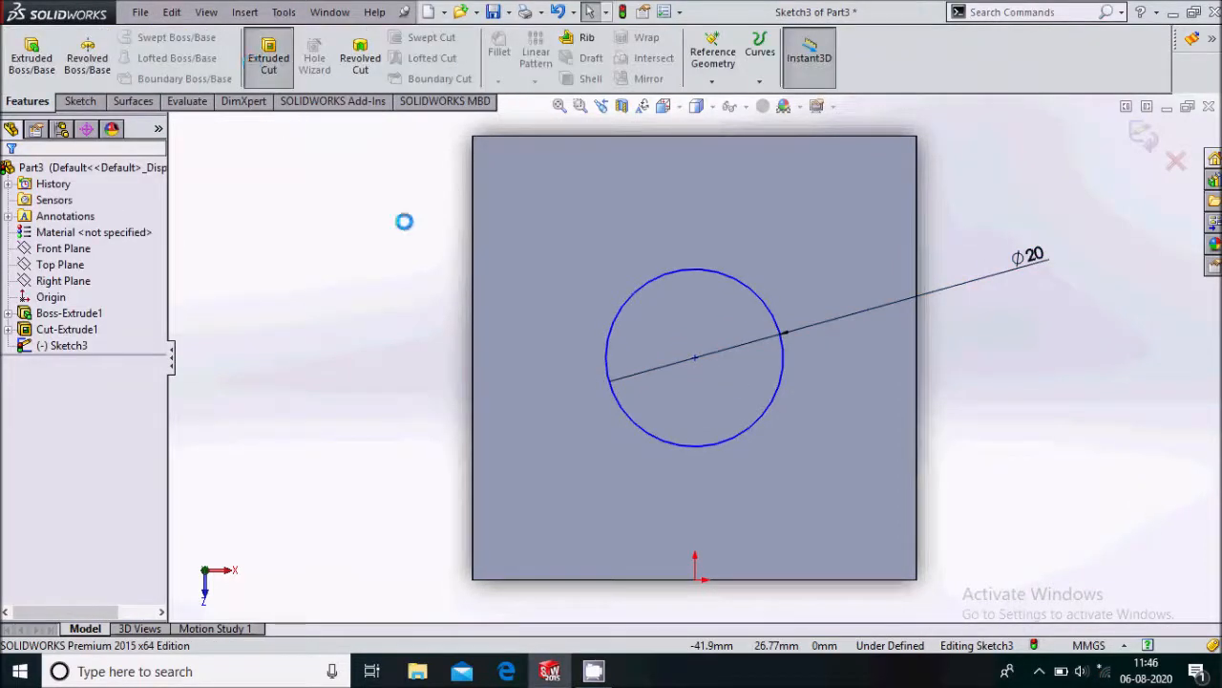
scroll(497, 301, up, 5)
middle_drag(633, 411, 719, 361)
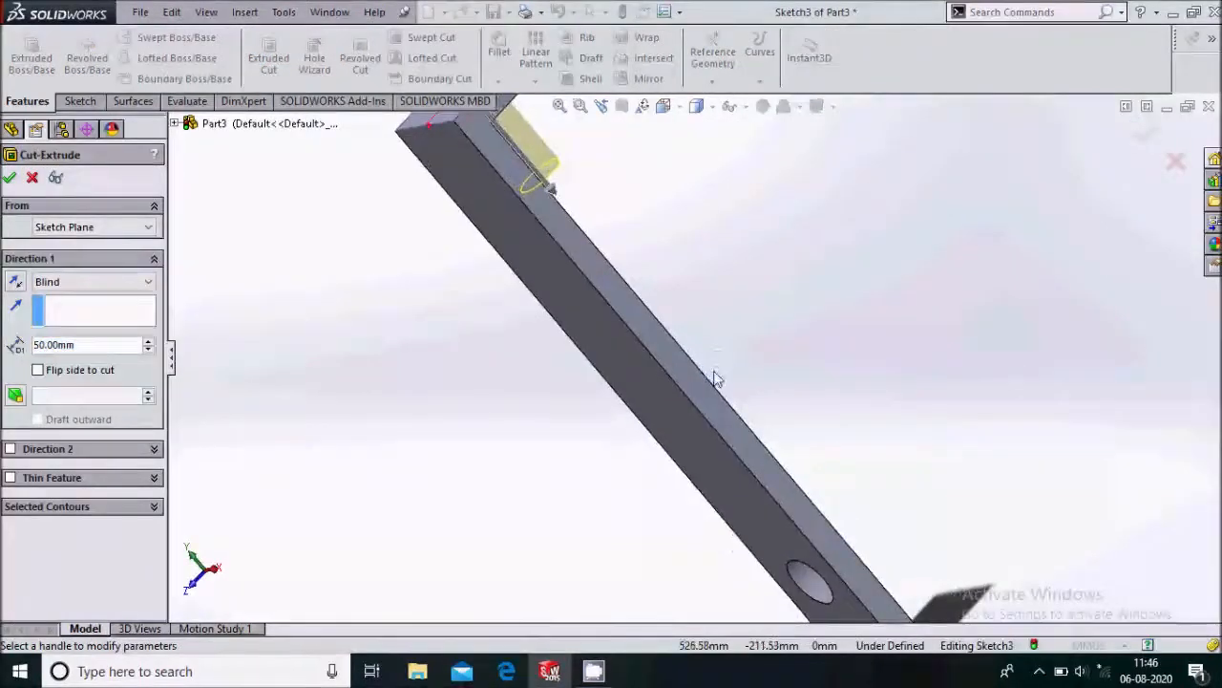
scroll(716, 380, up, 3)
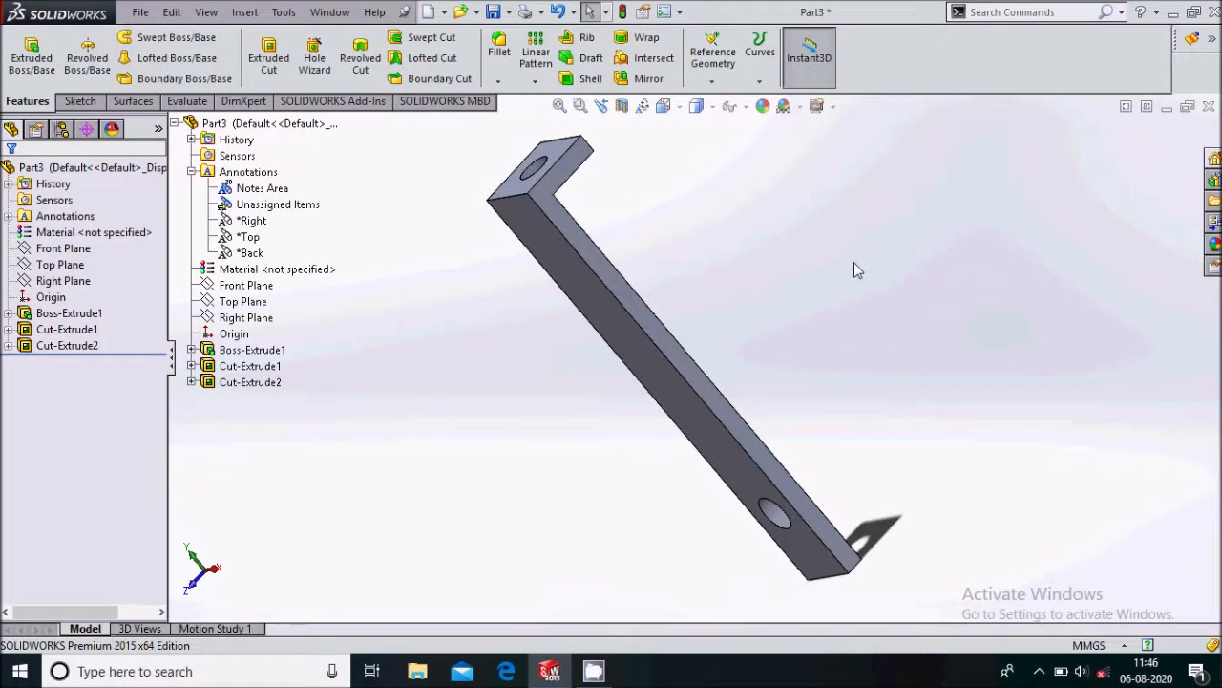
- Save the bracket part as support in the cam and follower folder and close it
key(ctrl+s)
key(BackSpace)
text(support)
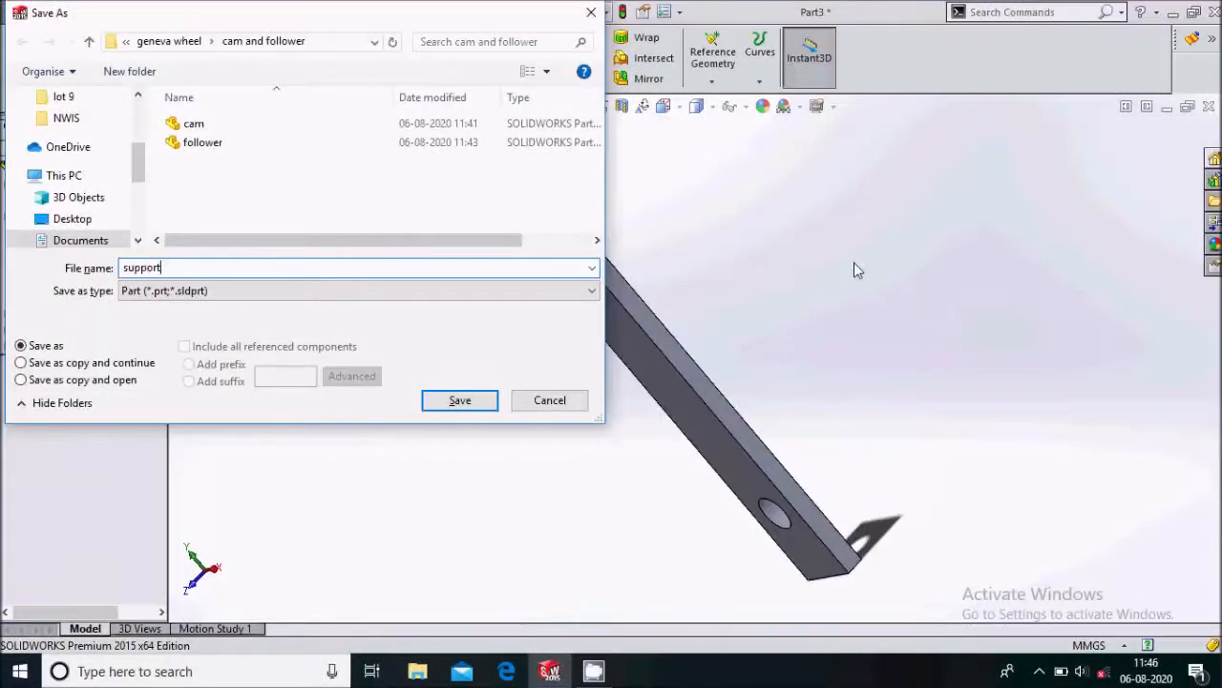
key(Return)
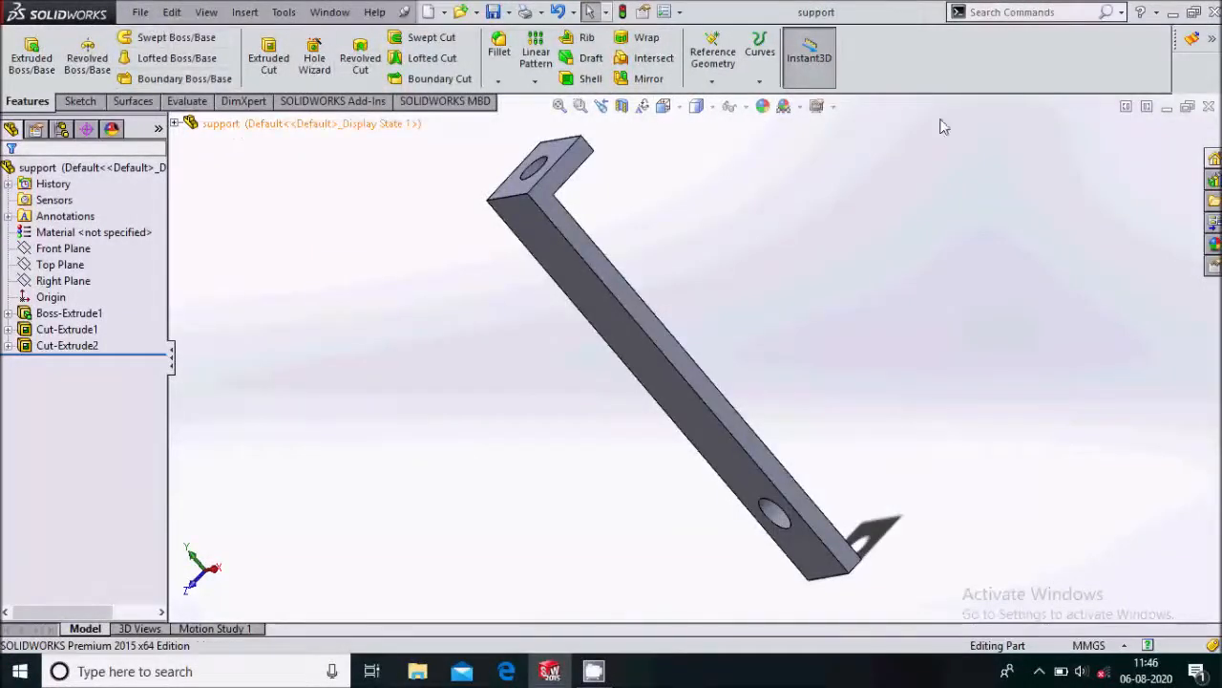
click(1207, 107)
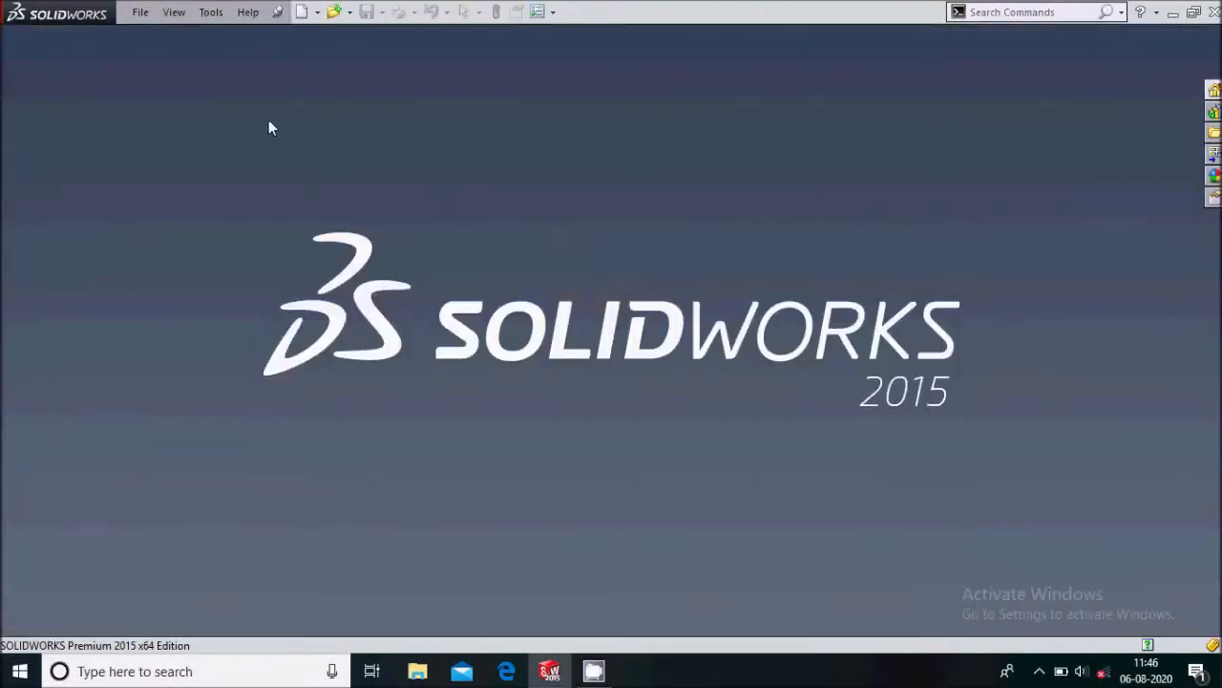
- Reopen the follower part from the recent documents
click(141, 15)
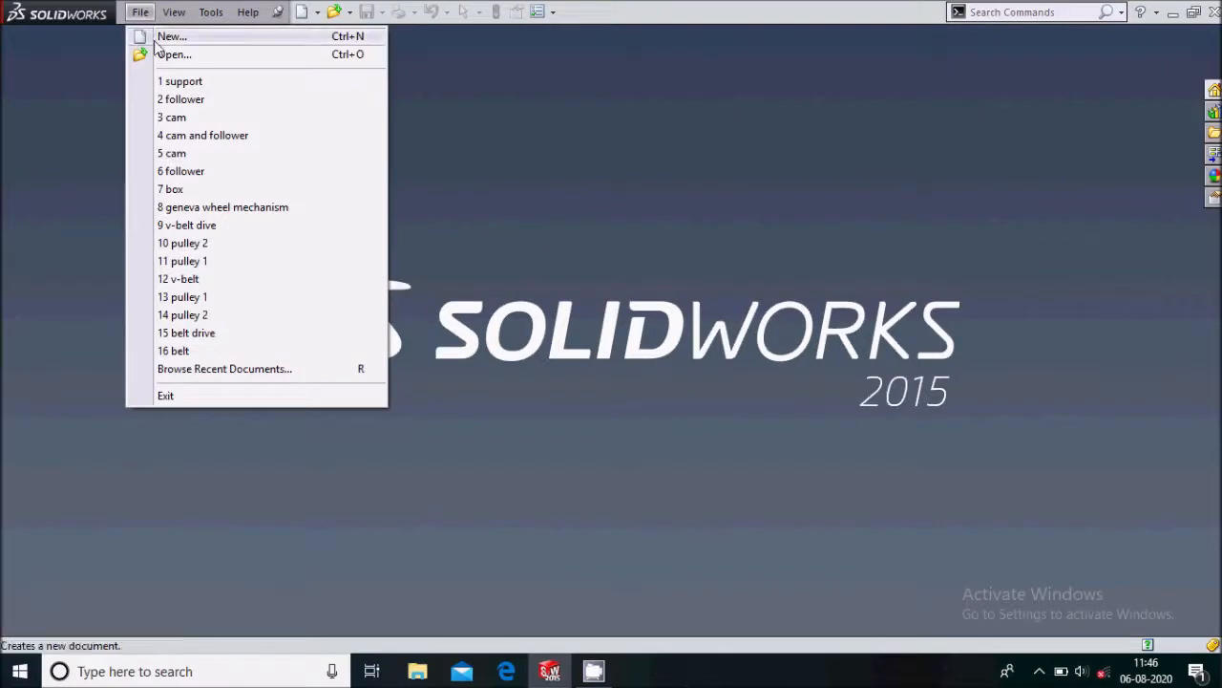
click(192, 101)
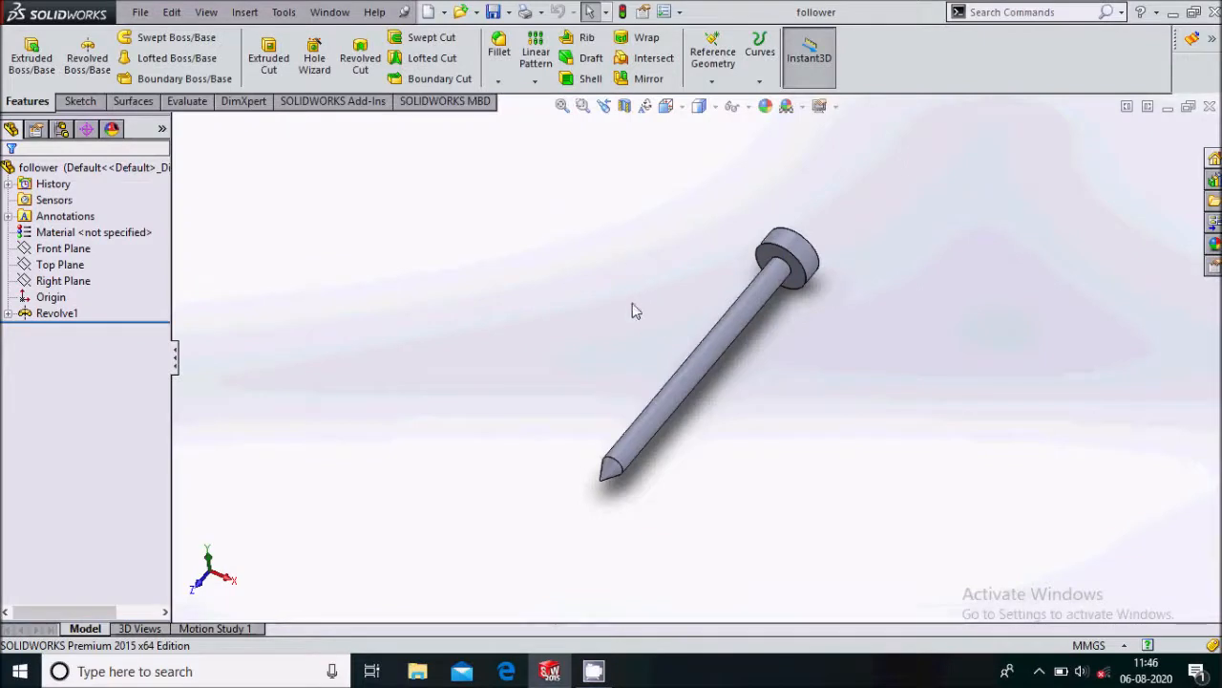
scroll(639, 328, down, 2)
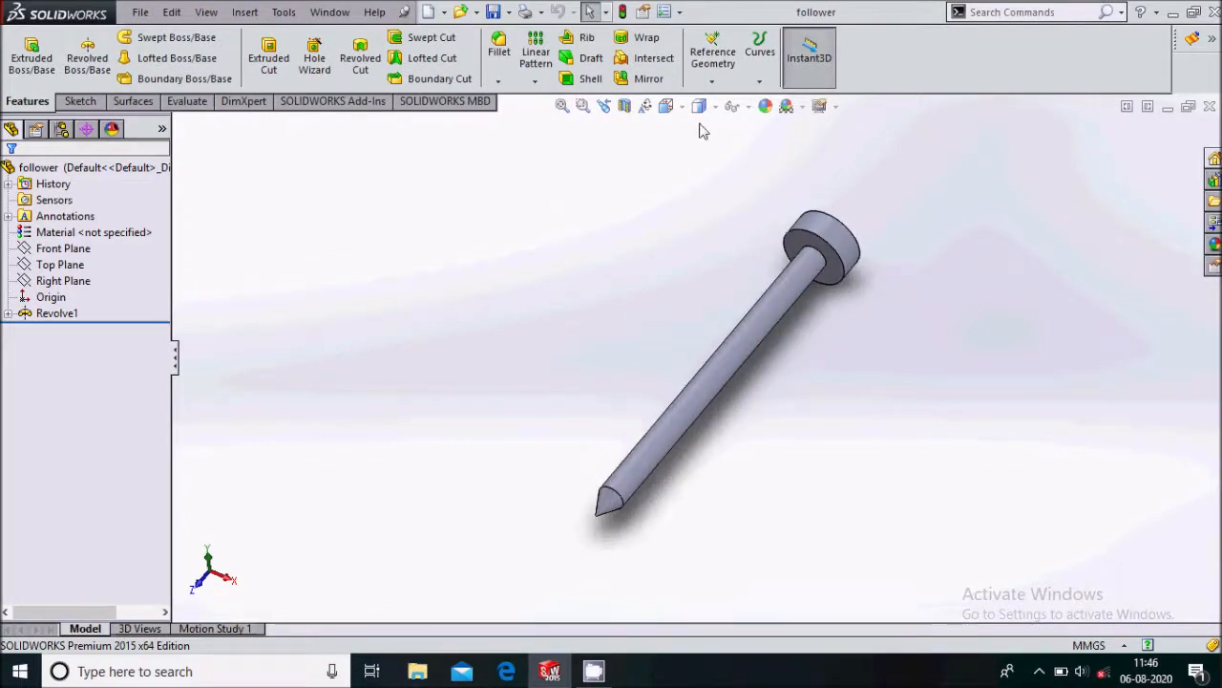
- Try to create a reference point by projecting the follower's tip vertex onto the Front Plane
click(710, 84)
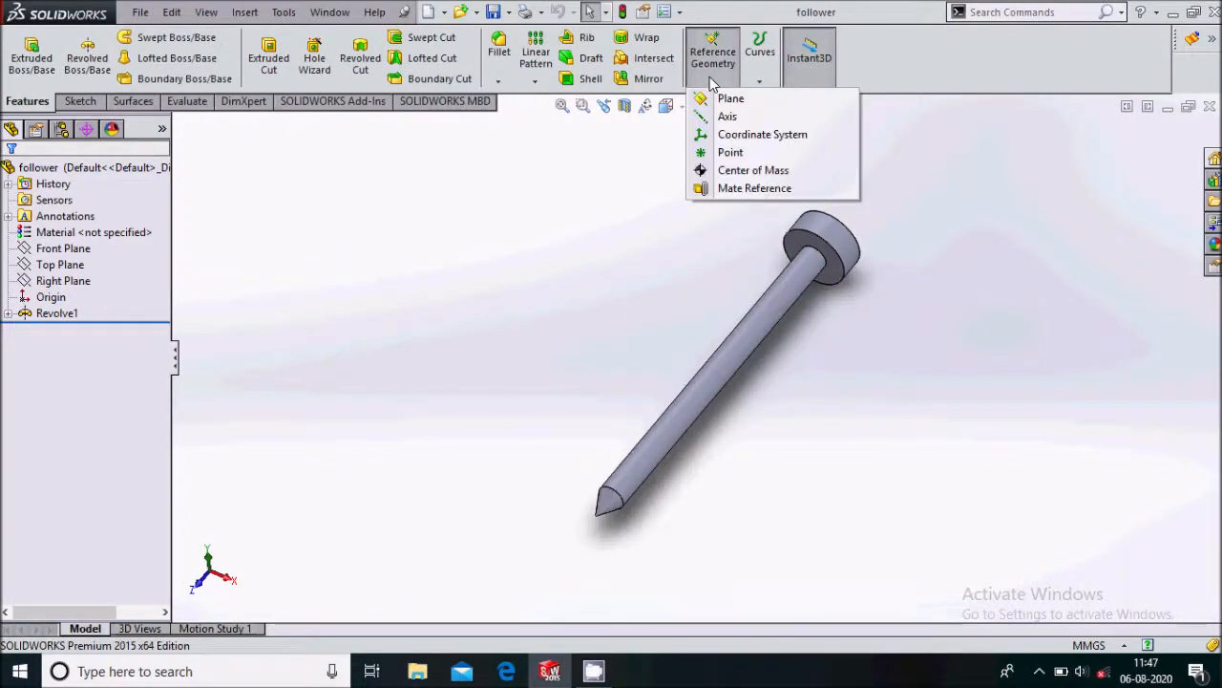
click(731, 153)
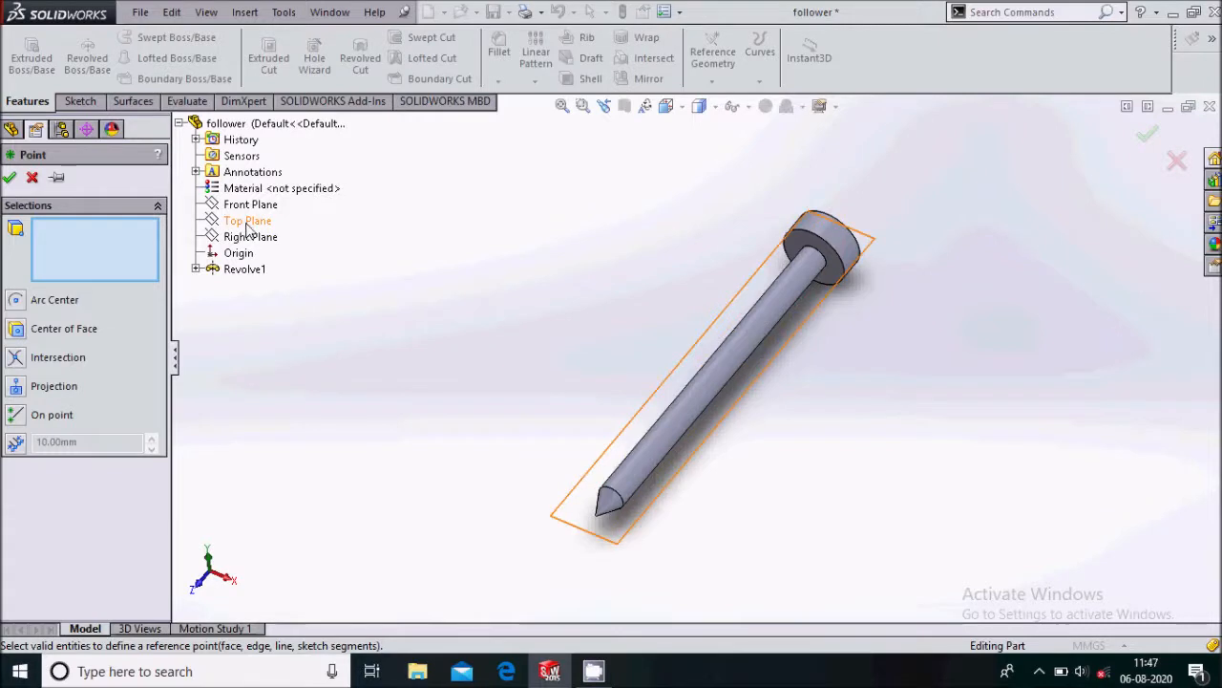
click(256, 206)
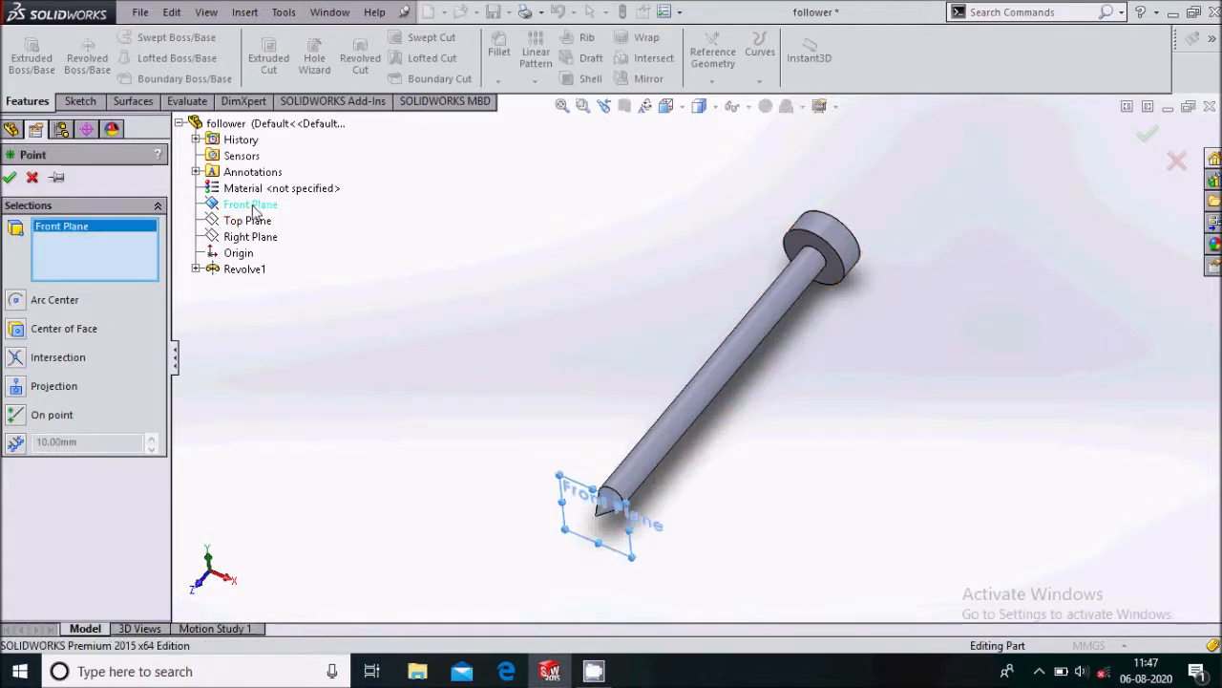
click(594, 516)
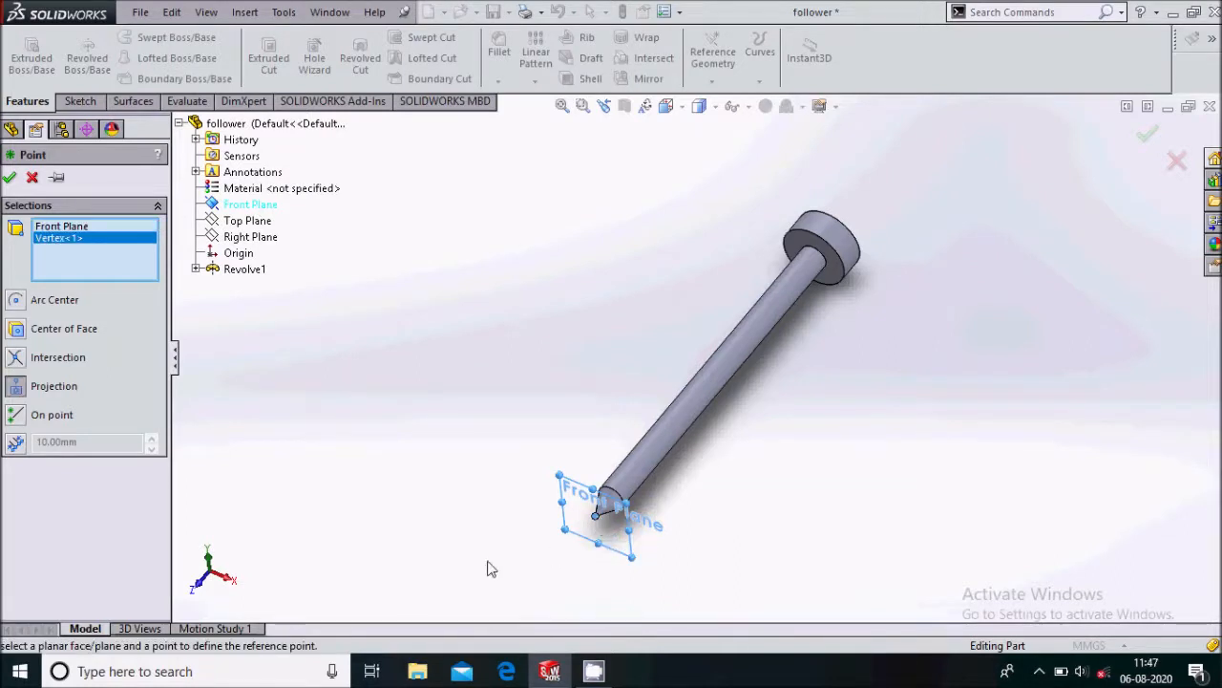
click(10, 178)
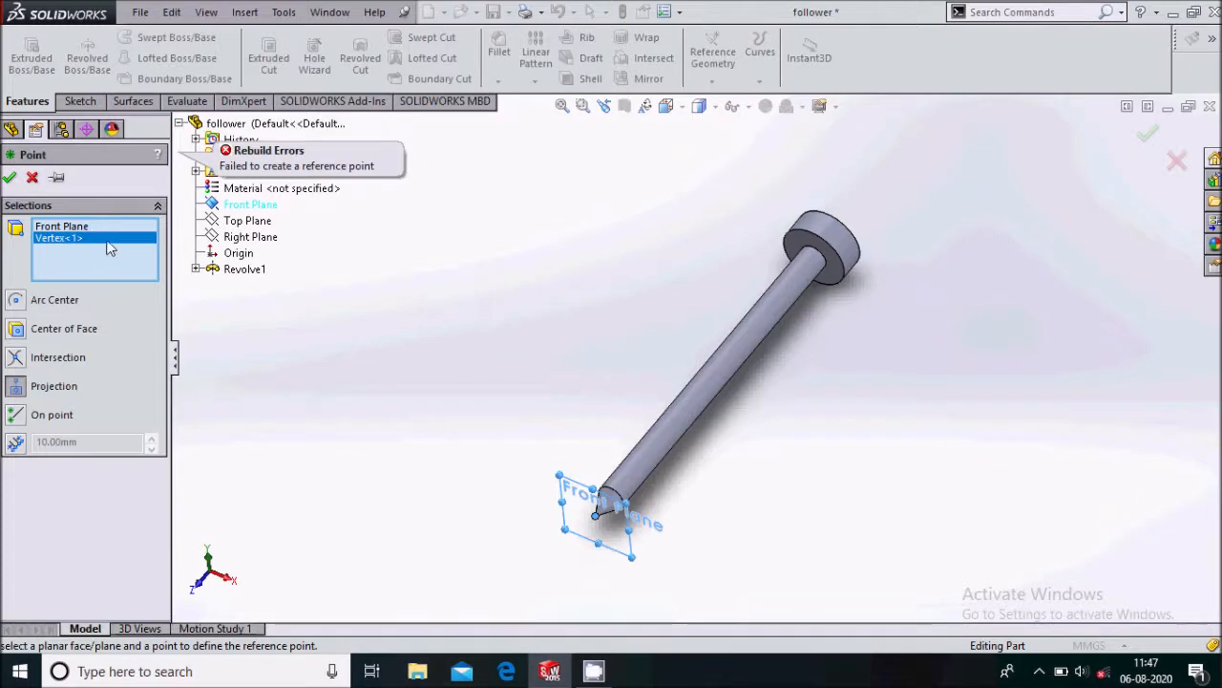
click(31, 176)
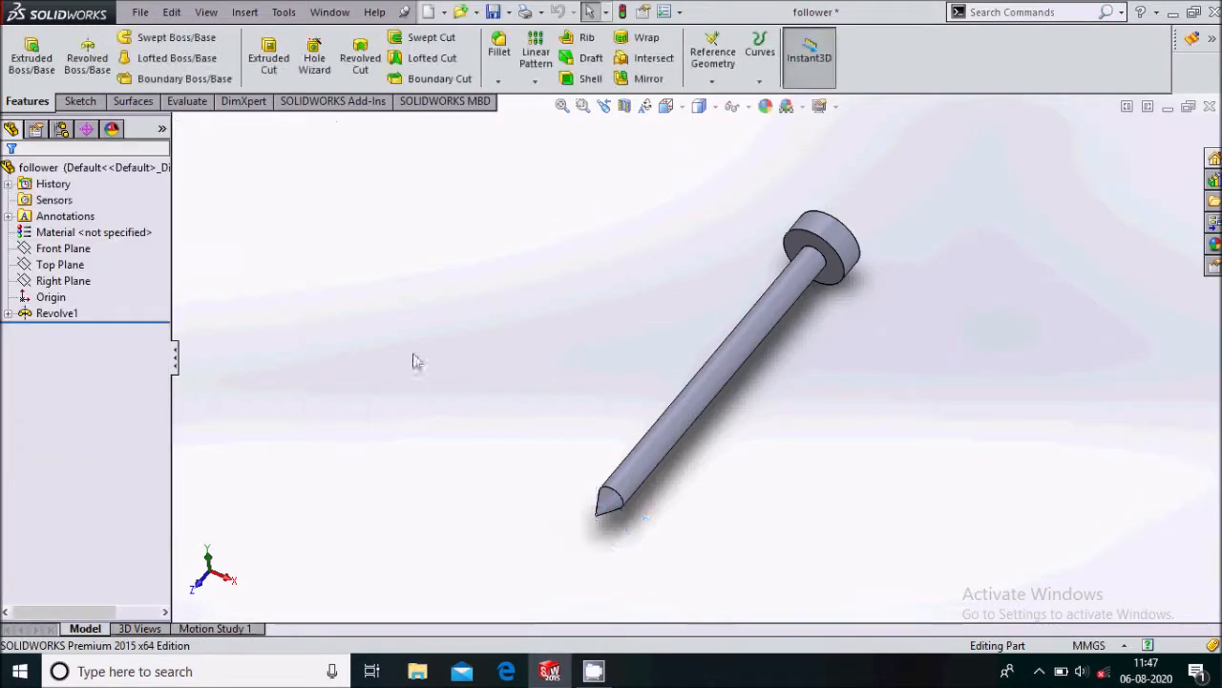
- Show the temporary axes and create a reference point at the intersection of the follower's axis with the Front Plane
click(710, 84)
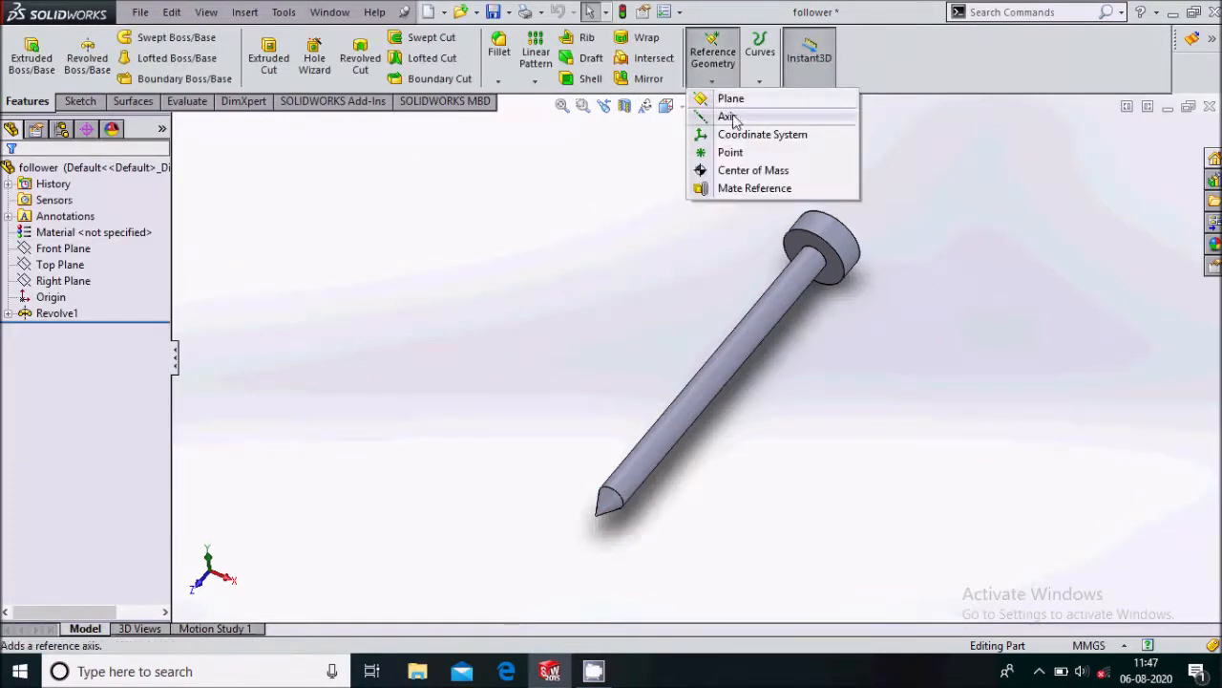
click(731, 152)
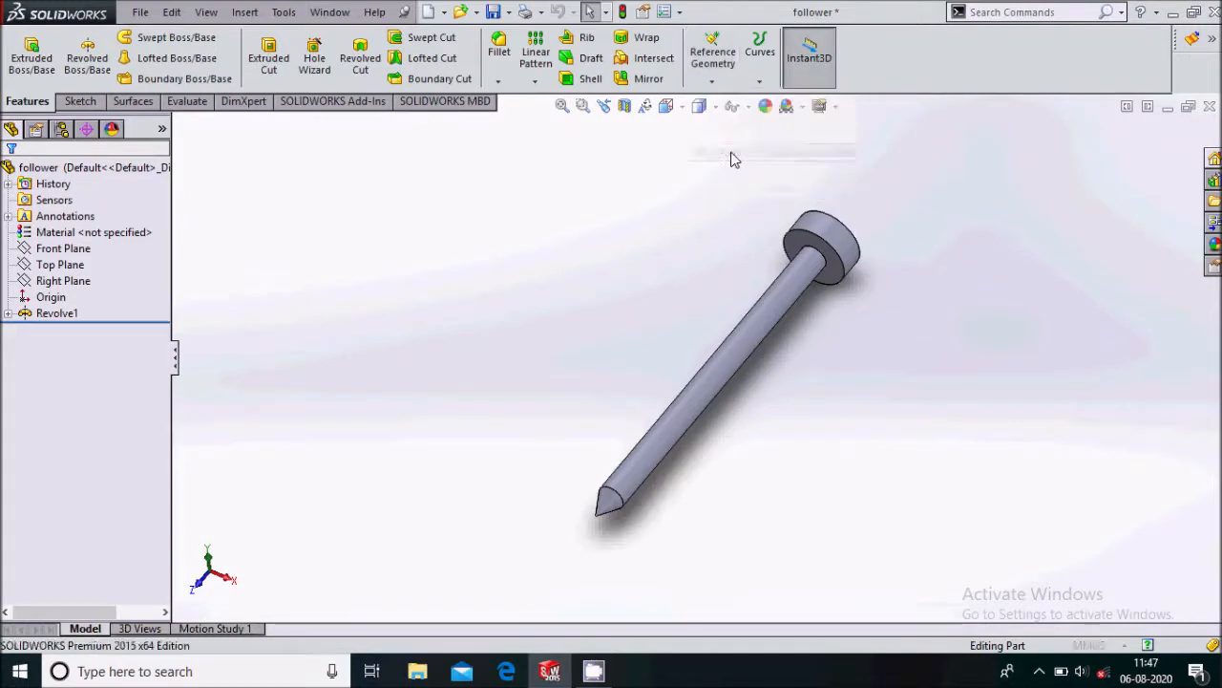
click(735, 106)
click(757, 151)
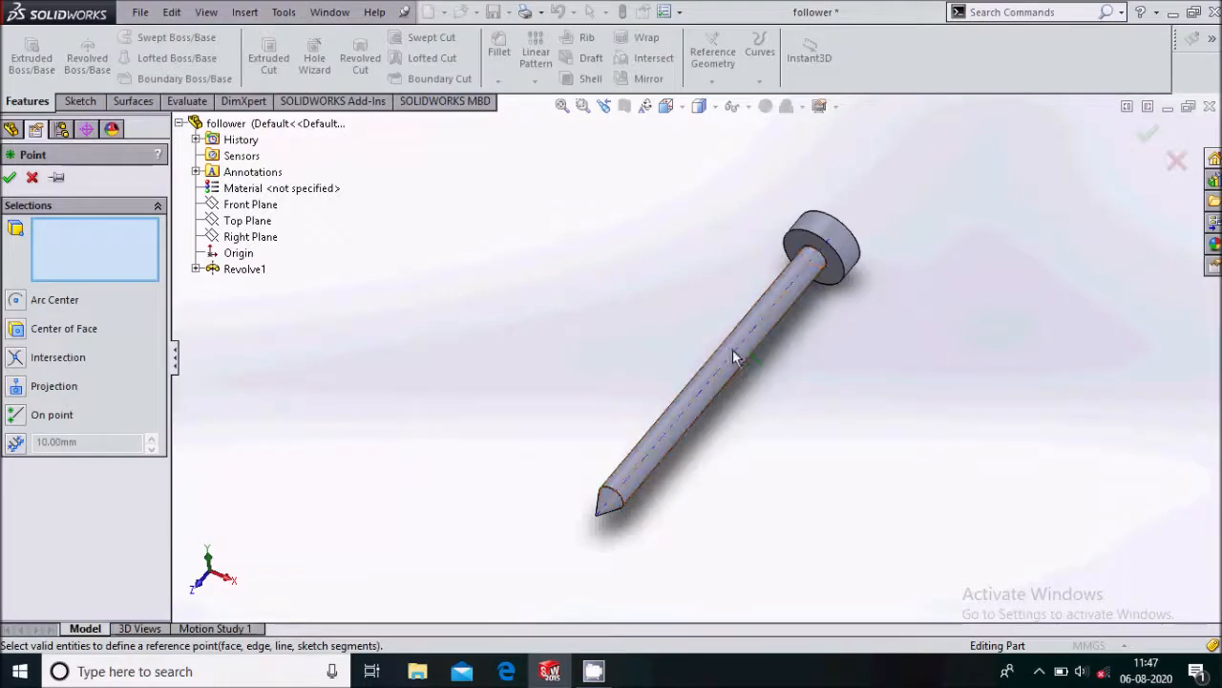
click(734, 359)
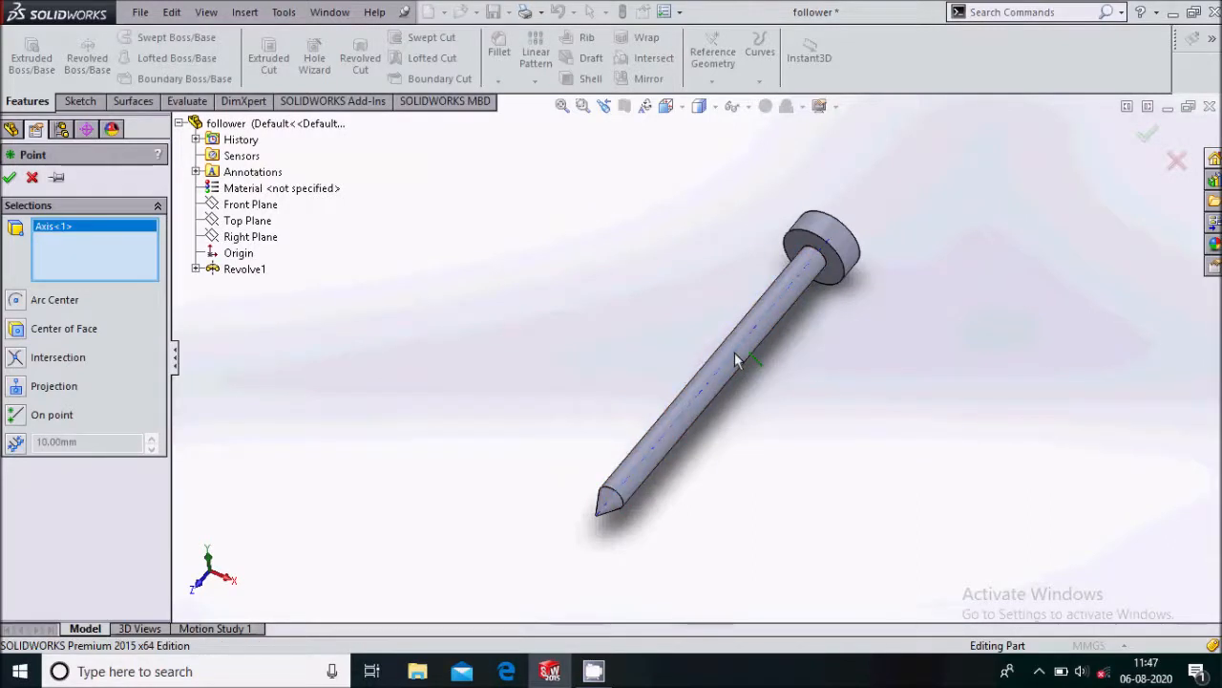
click(254, 206)
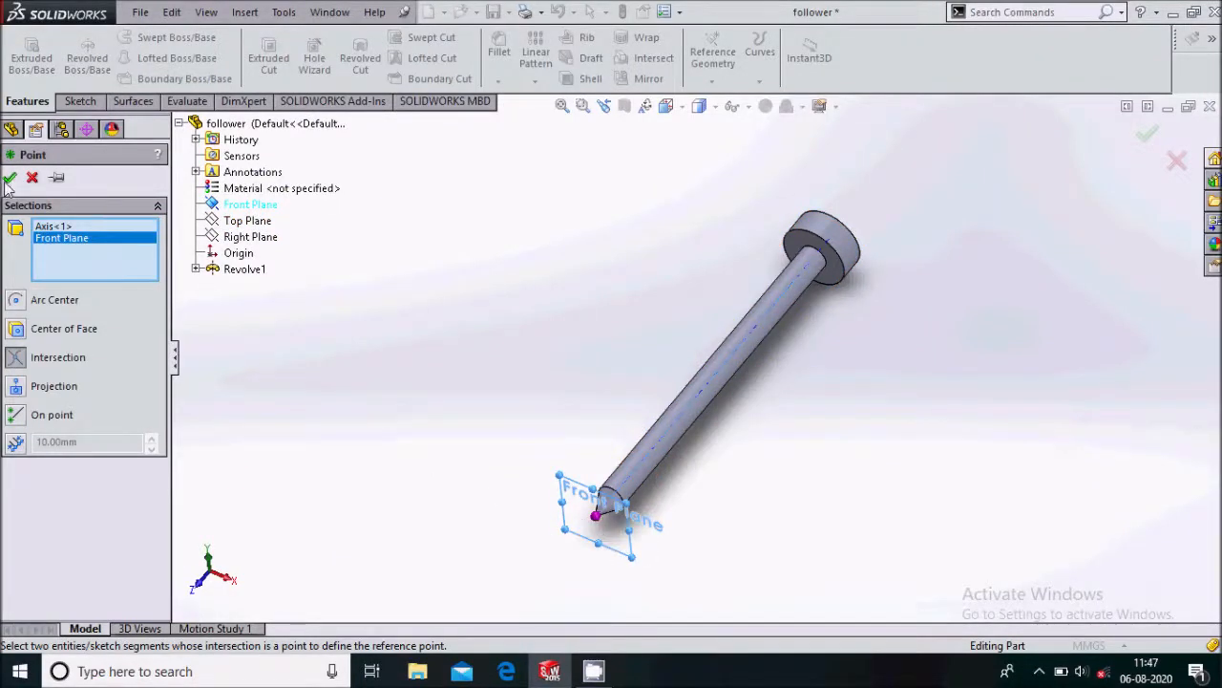
key(Return)
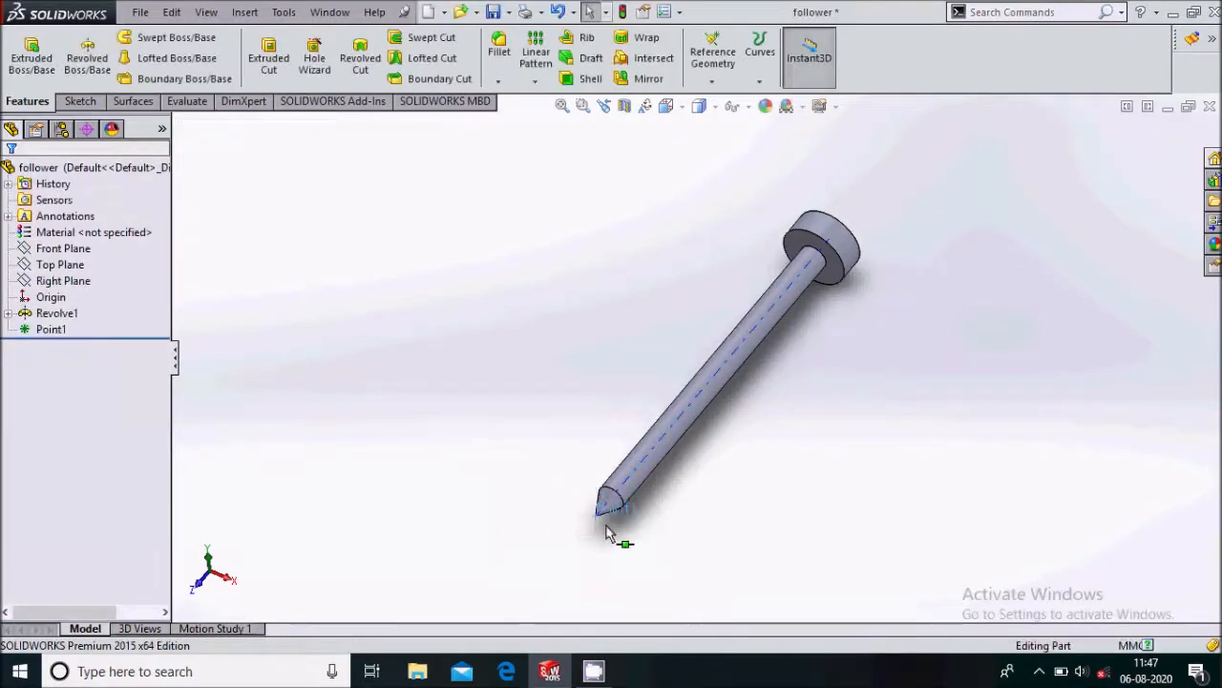
click(596, 520)
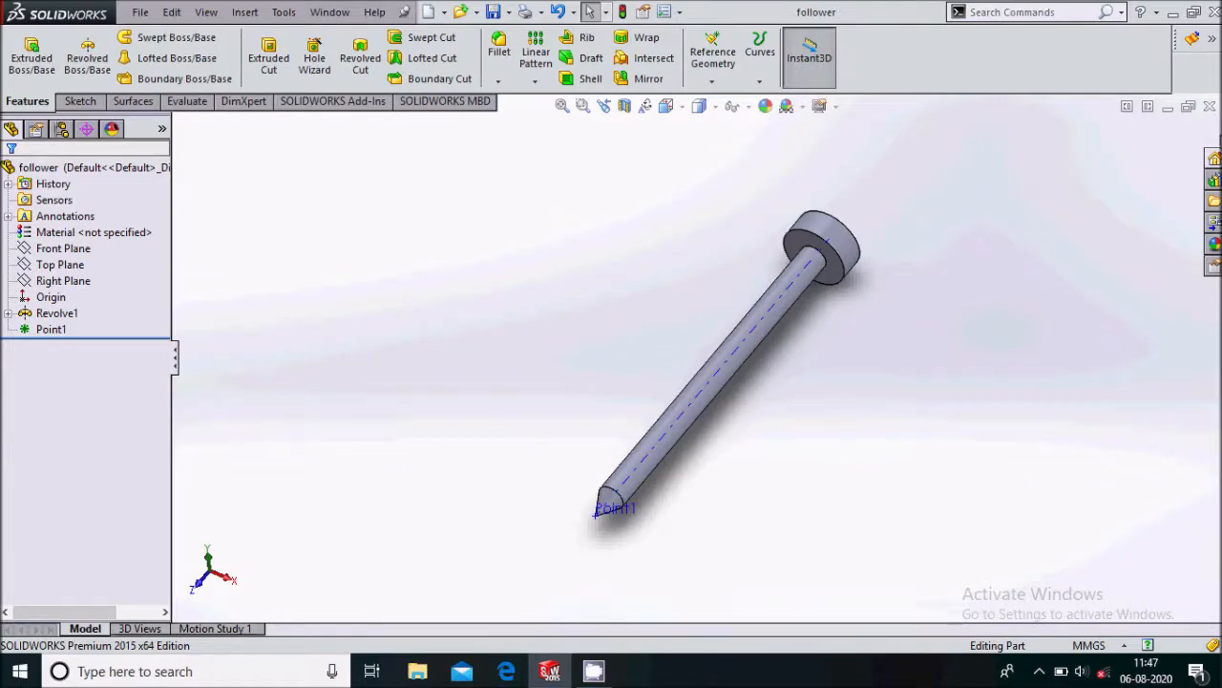
- Close the saved follower part and create a new assembly document
click(1210, 106)
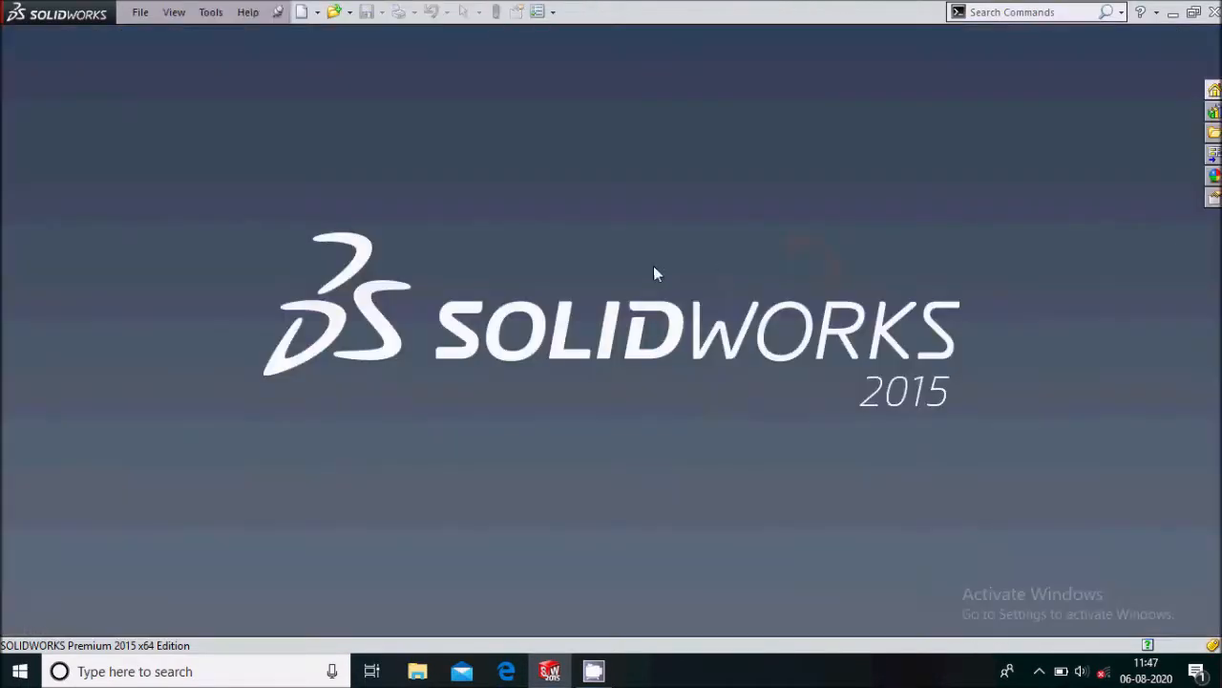
click(151, 16)
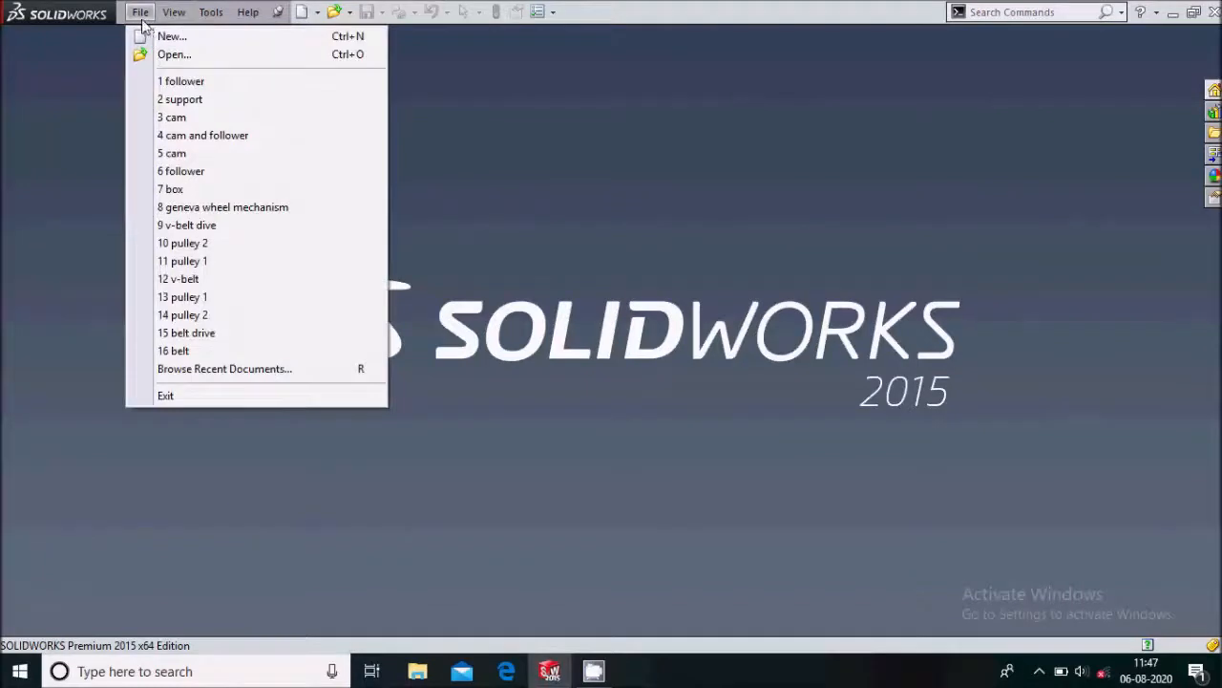
click(154, 34)
click(393, 429)
click(646, 591)
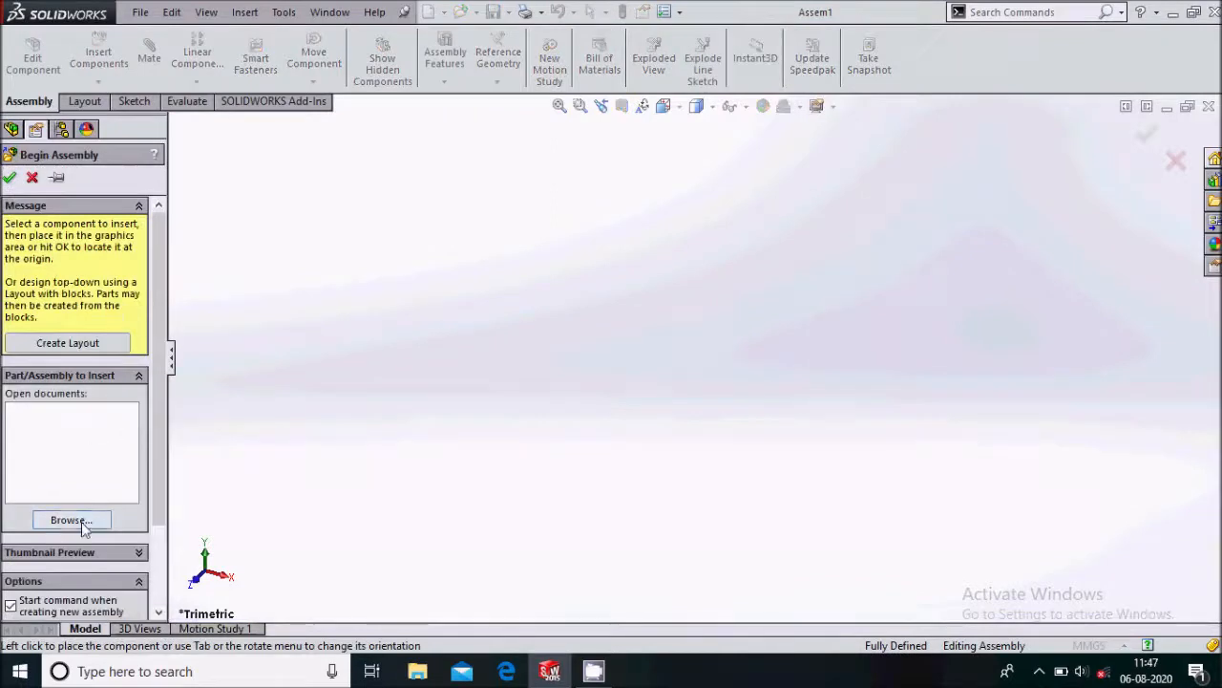
- Load the cam, follower and support parts for insertion, then place the cam and, beside it, the follower in the assembly
drag(597, 244, 548, 173)
click(767, 543)
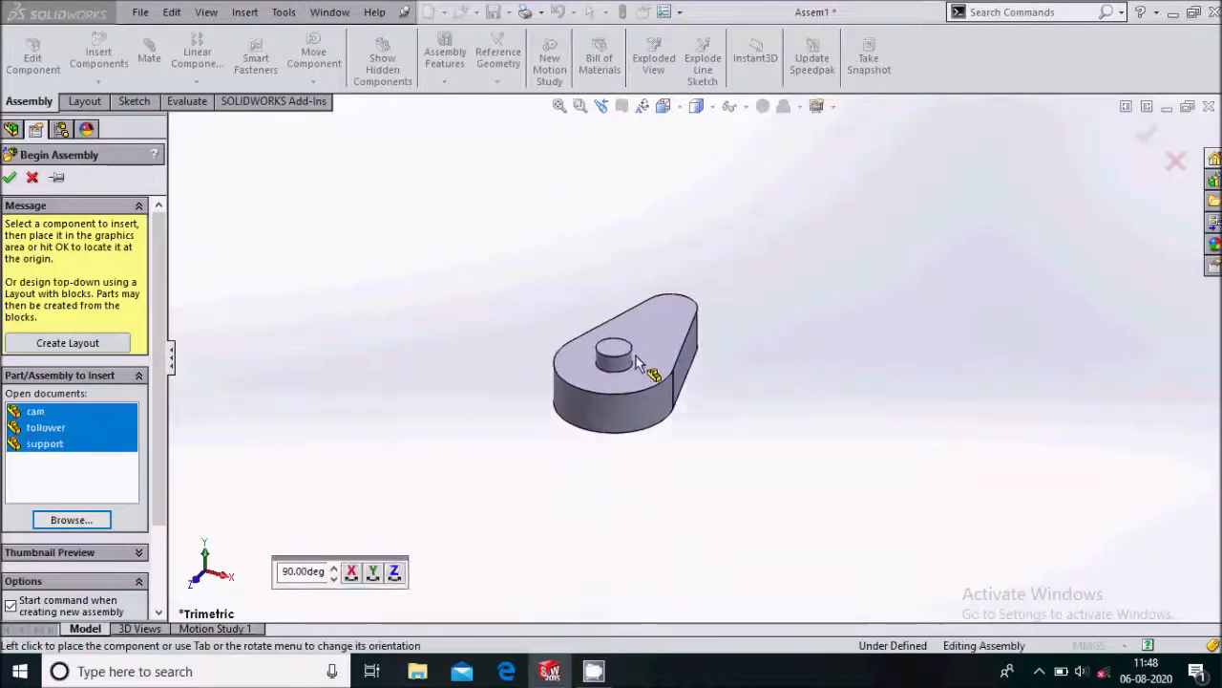
click(775, 351)
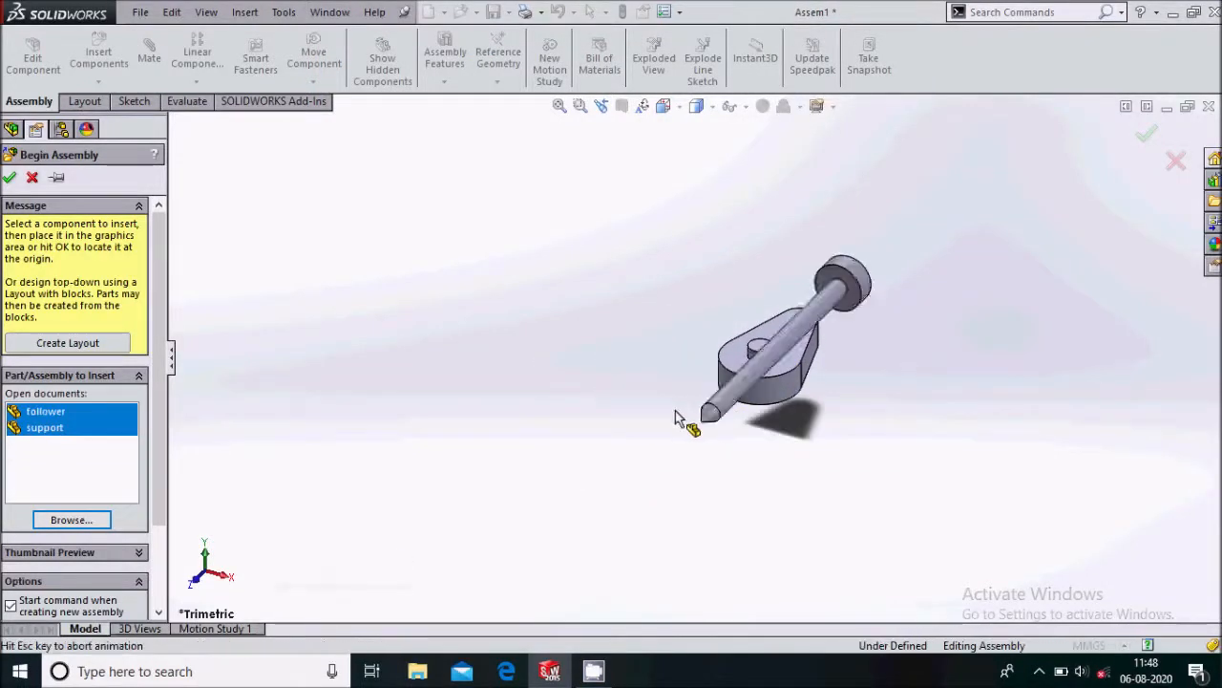
scroll(639, 416, up, 3)
click(796, 359)
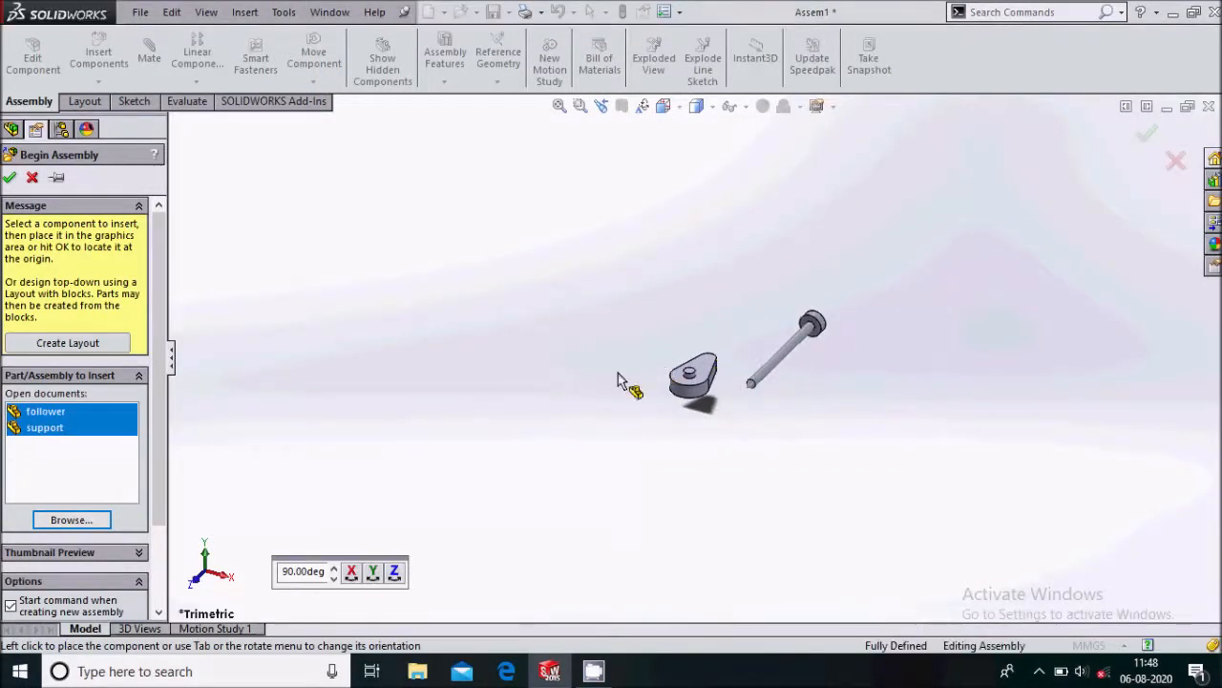
- Place the support in the assembly on the opposite side of the cam from the follower
click(579, 366)
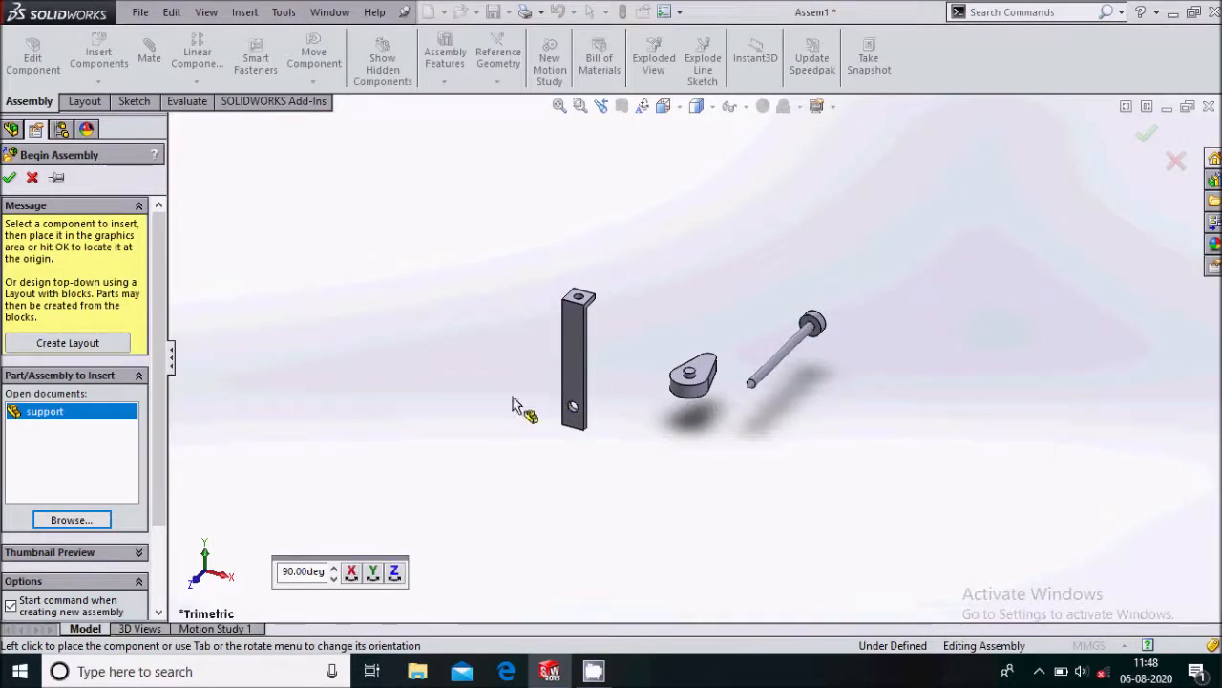
scroll(601, 358, down, 2)
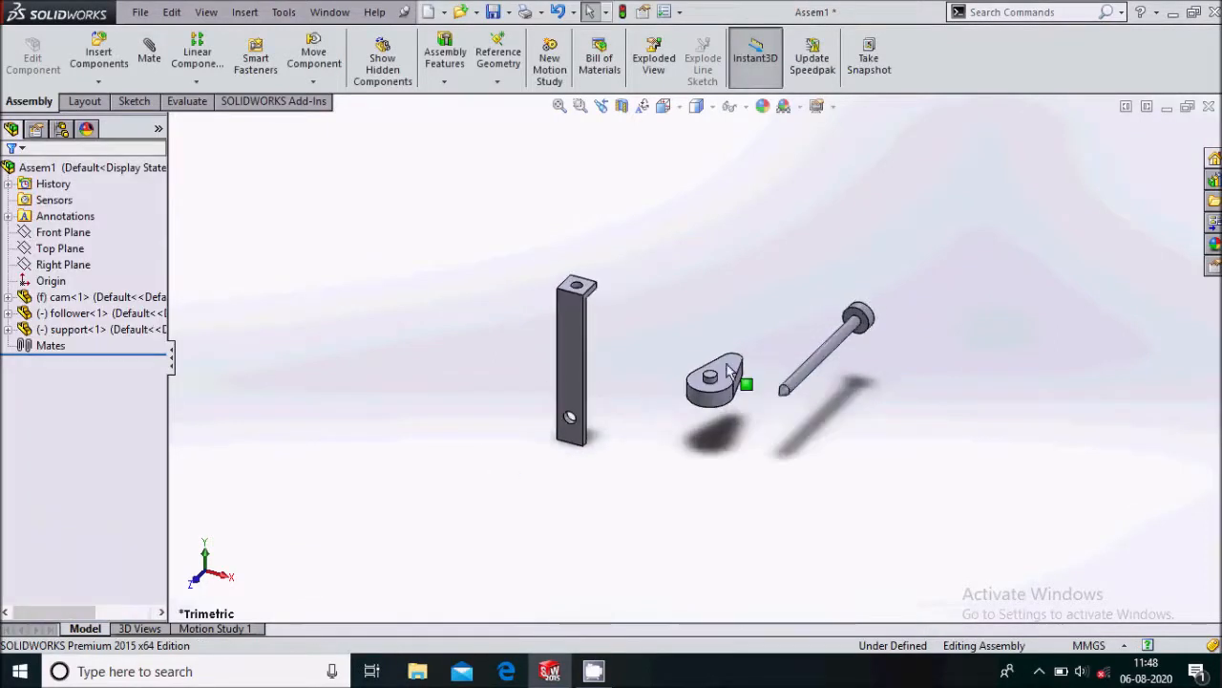
scroll(742, 382, down, 1)
- Float the fixed cam and fix the support in place instead
click(728, 382)
right_click(729, 382)
click(754, 385)
click(601, 405)
click(539, 387)
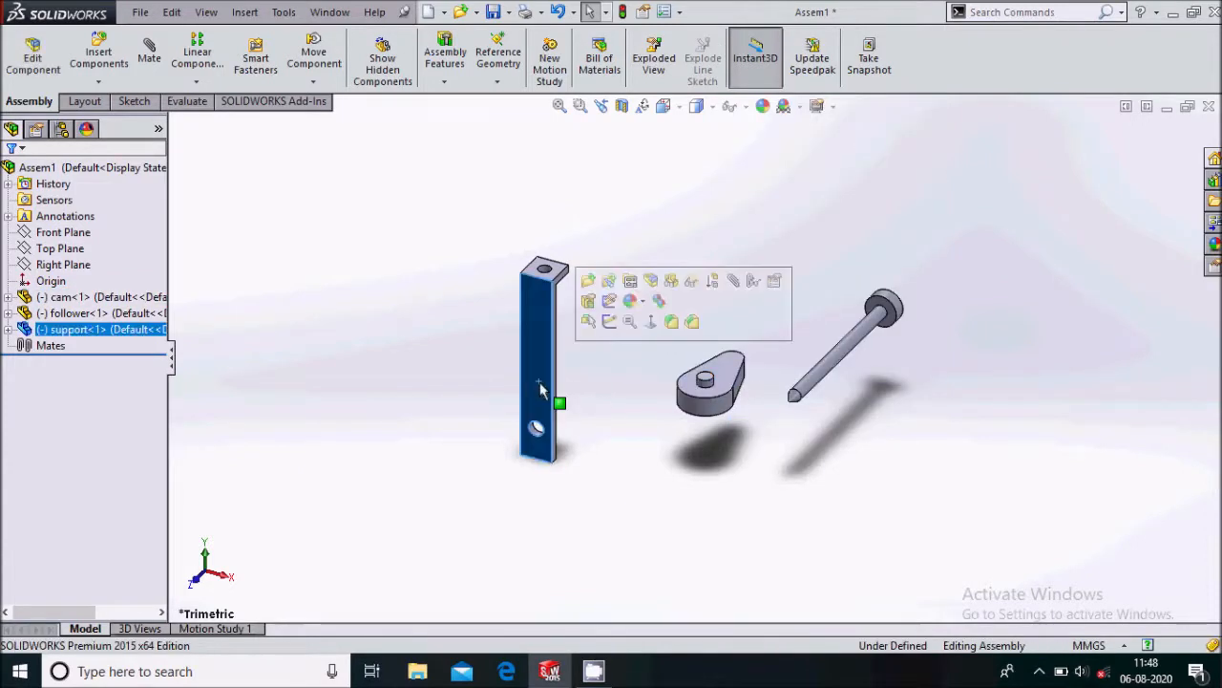
right_click(540, 384)
click(594, 372)
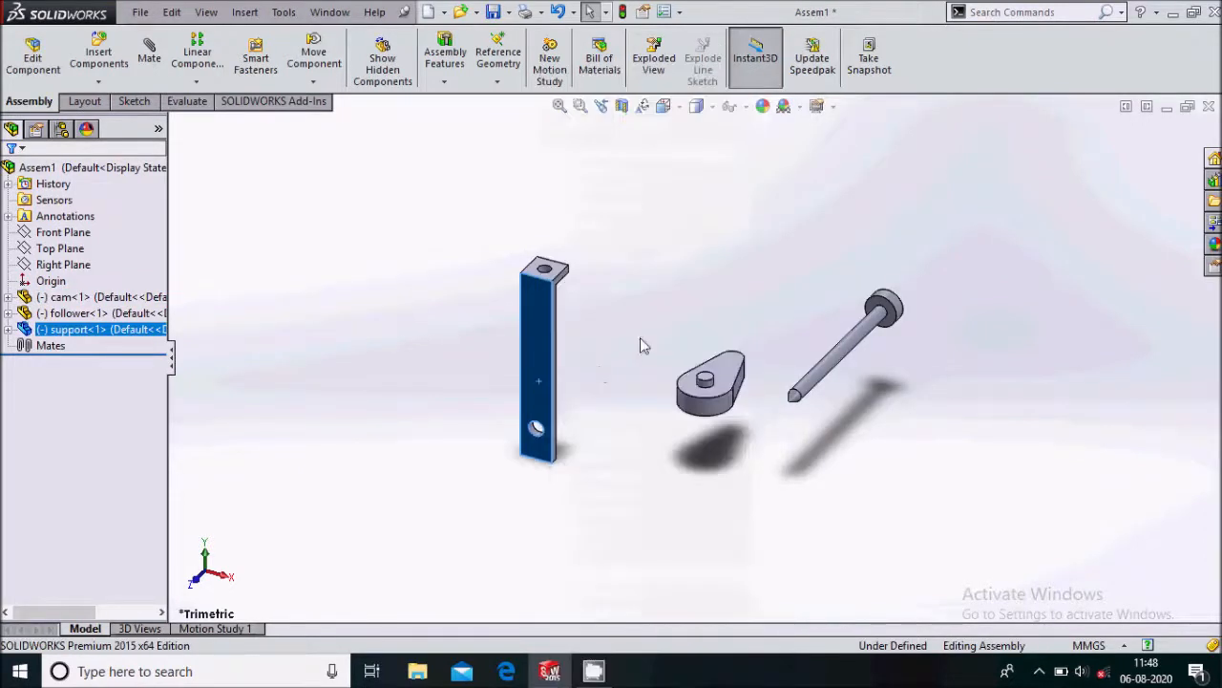
click(652, 340)
- Add a concentric mate between the follower's stem and the hole in the support's upper flange, with the alignment flipped
scroll(742, 388, up, 1)
scroll(747, 391, down, 1)
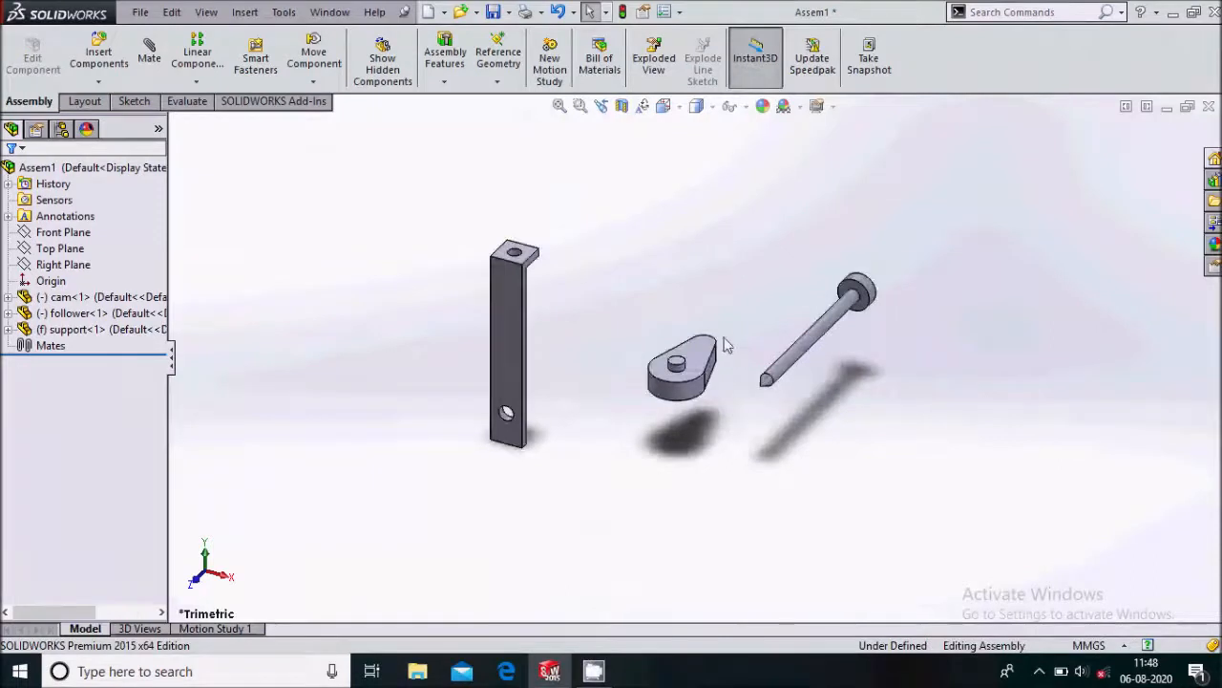
scroll(688, 298, down, 1)
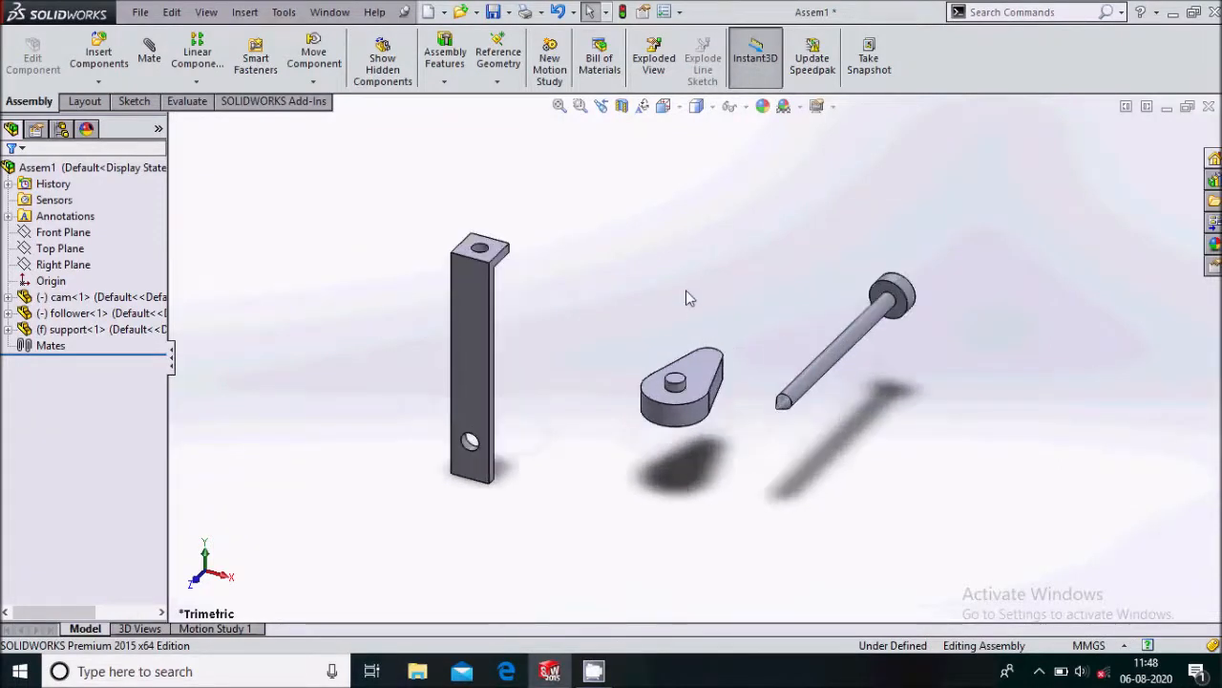
scroll(800, 398, down, 2)
scroll(836, 399, up, 3)
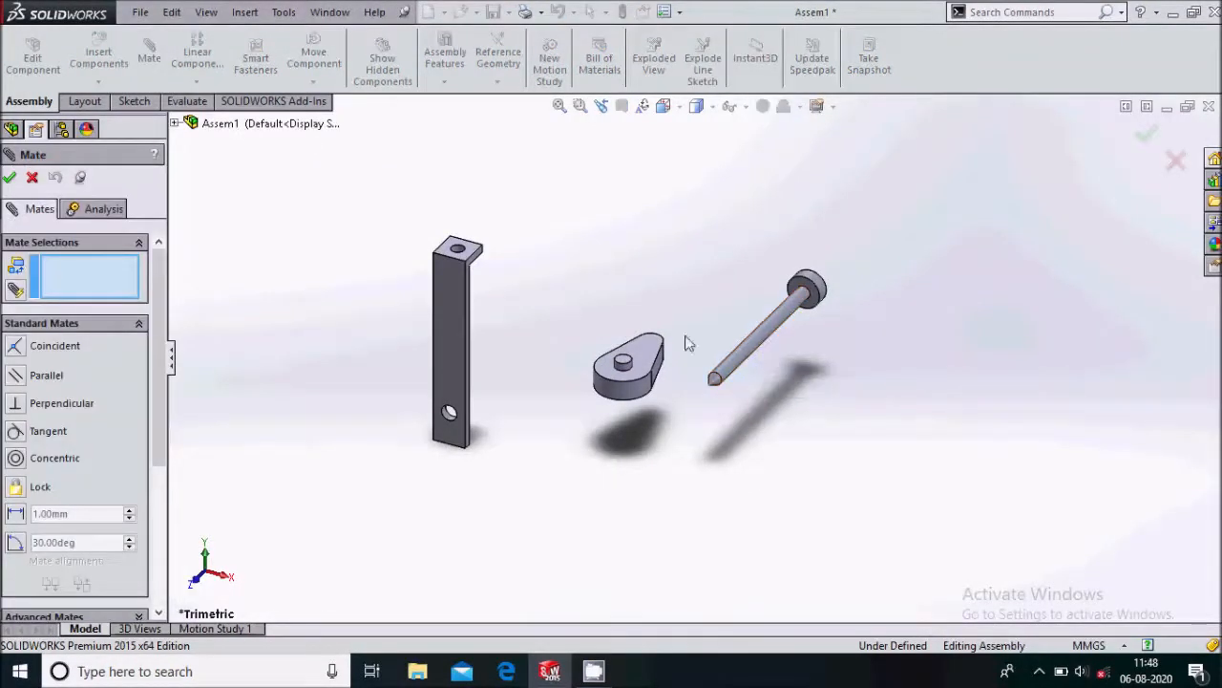
scroll(653, 344, down, 1)
click(801, 365)
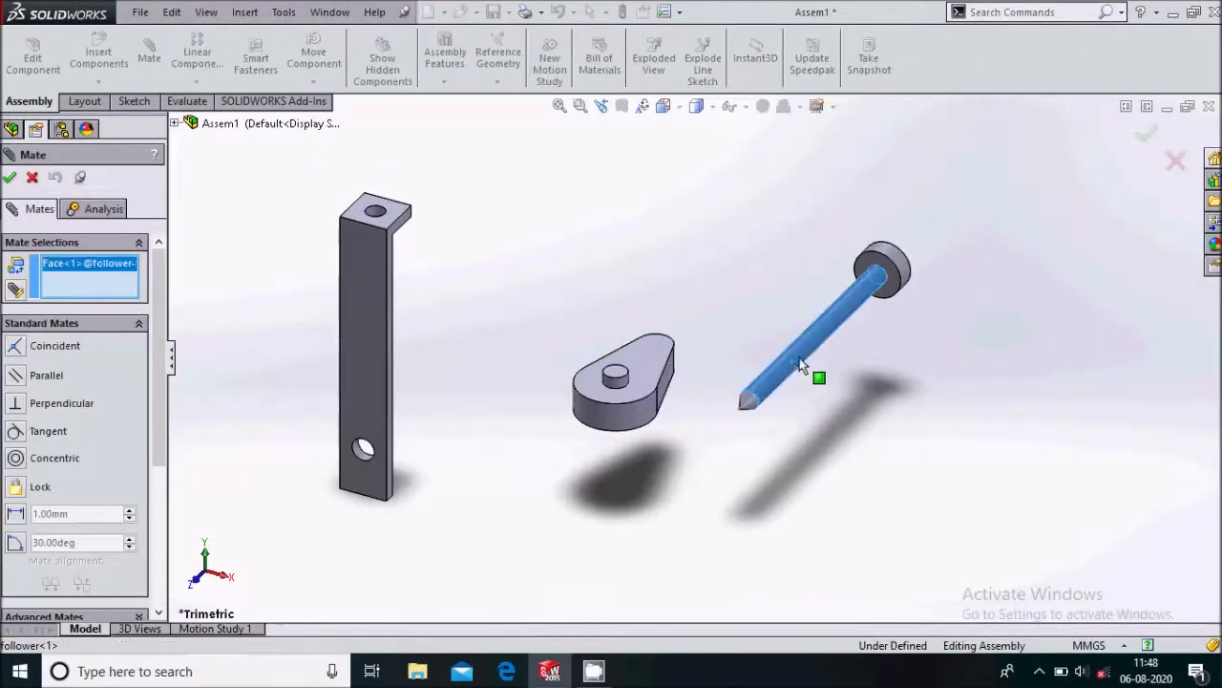
scroll(406, 209, down, 3)
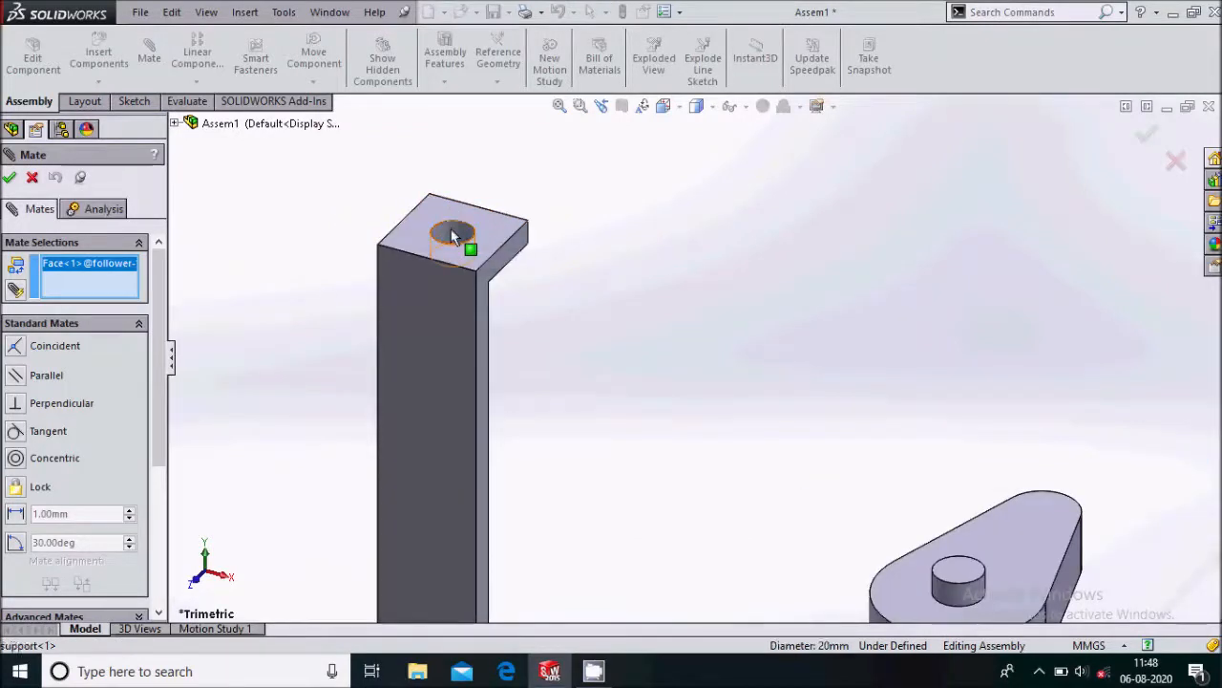
click(452, 237)
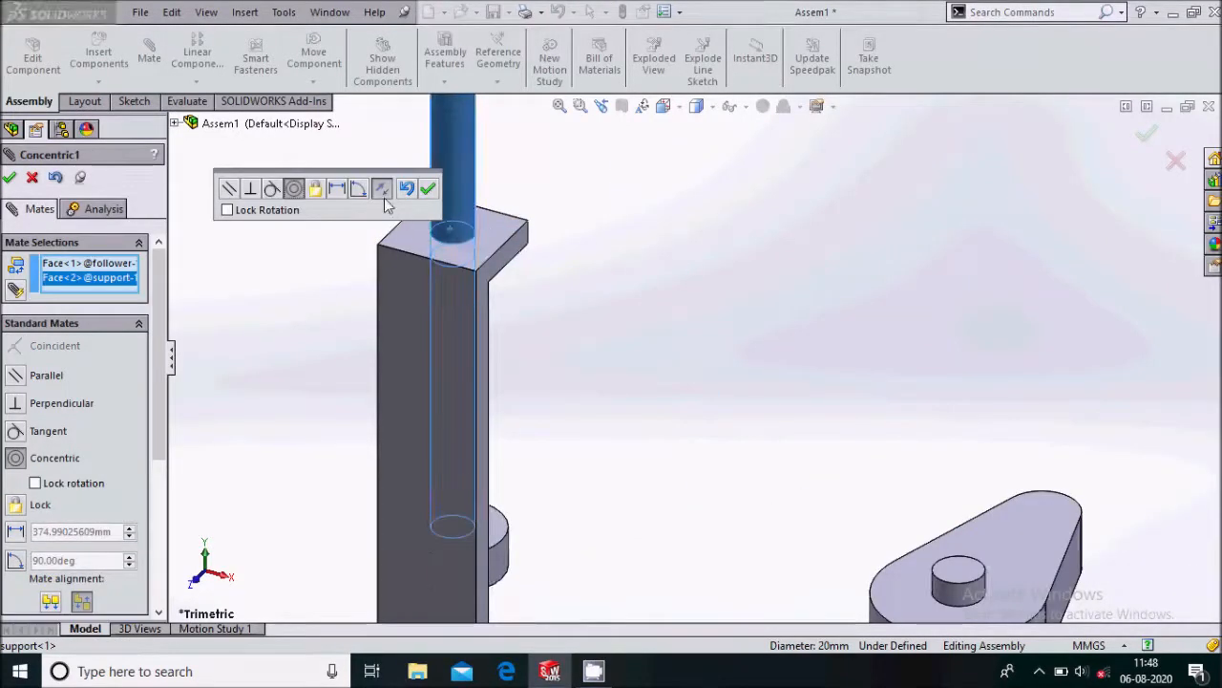
click(382, 191)
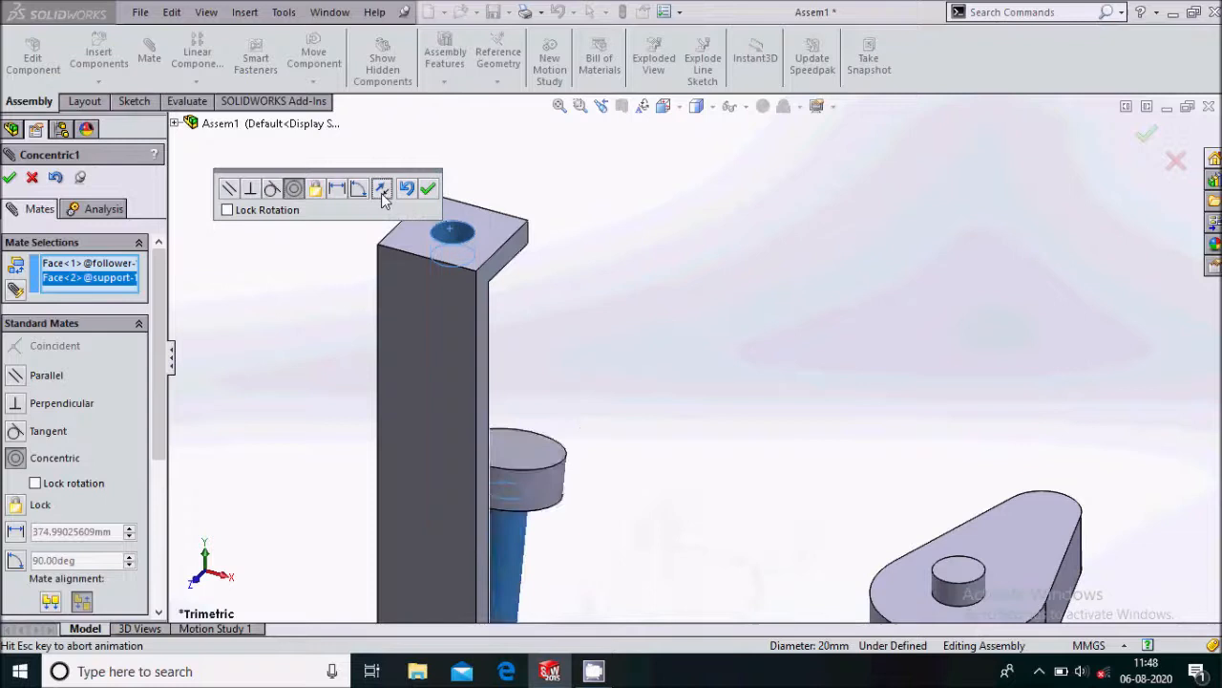
click(427, 188)
- Slide the follower upward through the support's flange hole until its pointed tip is above the cam
scroll(557, 207, up, 5)
middle_drag(557, 207, 655, 409)
scroll(705, 367, up, 4)
scroll(704, 366, up, 2)
scroll(704, 409, down, 3)
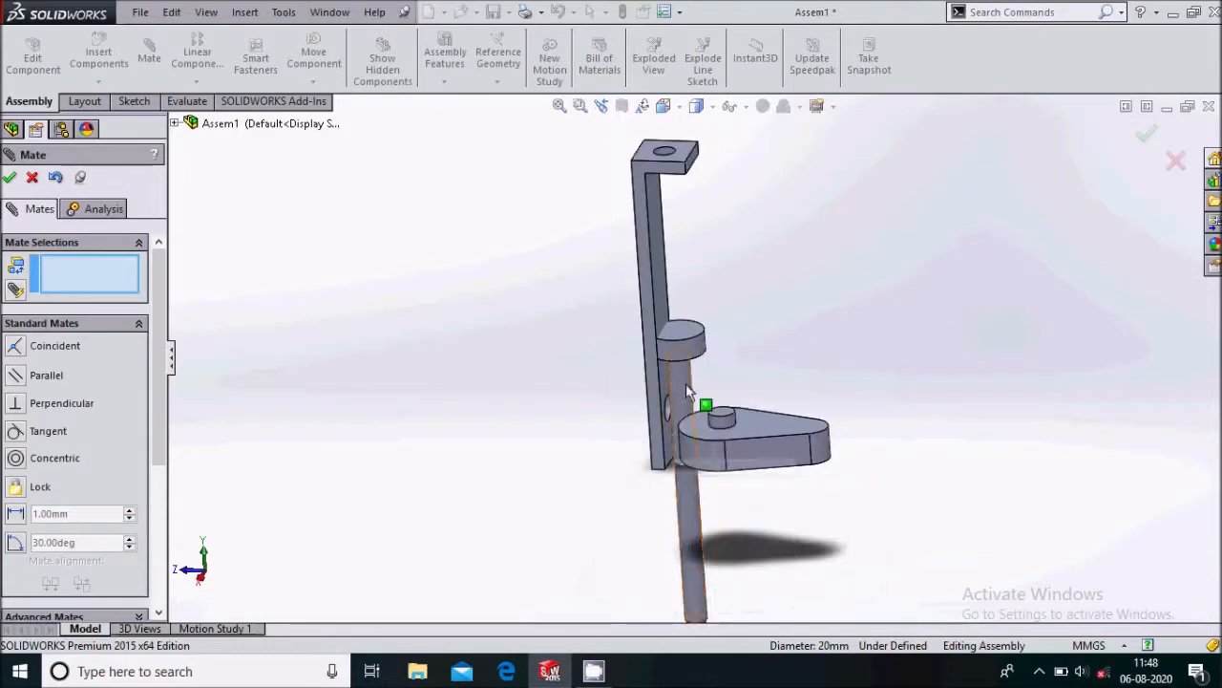
scroll(680, 286, up, 1)
drag(680, 287, 676, 126)
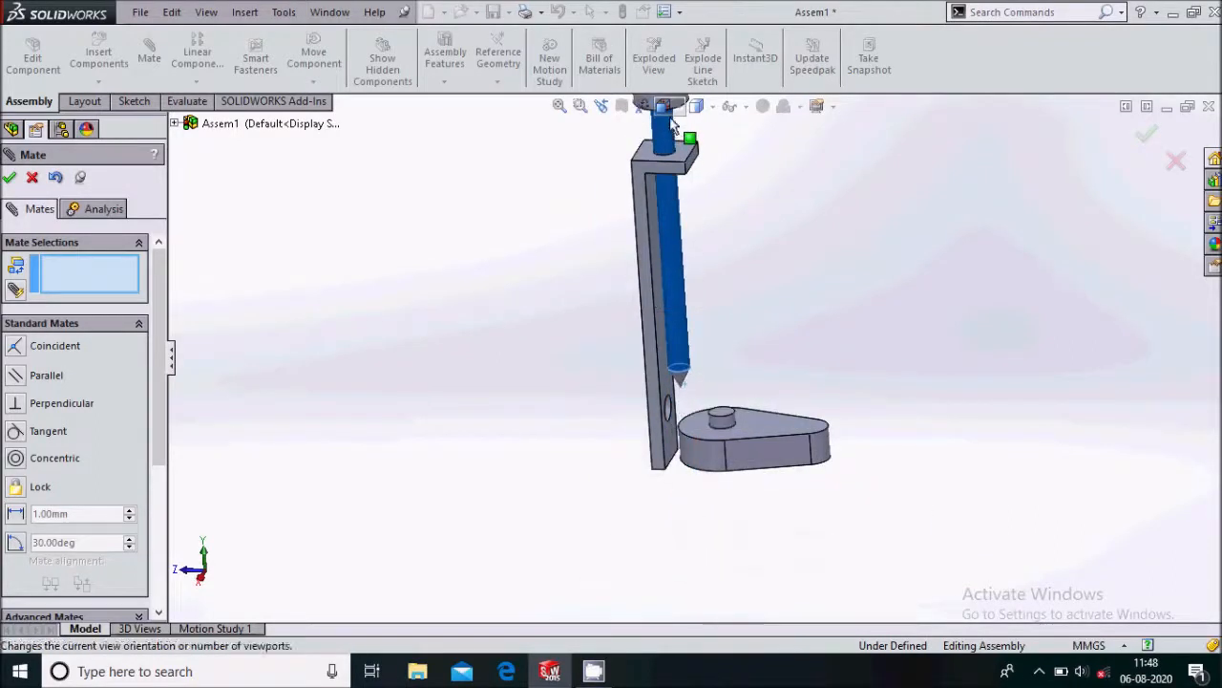
scroll(745, 245, down, 4)
scroll(726, 275, up, 3)
drag(637, 380, 632, 324)
scroll(709, 454, down, 3)
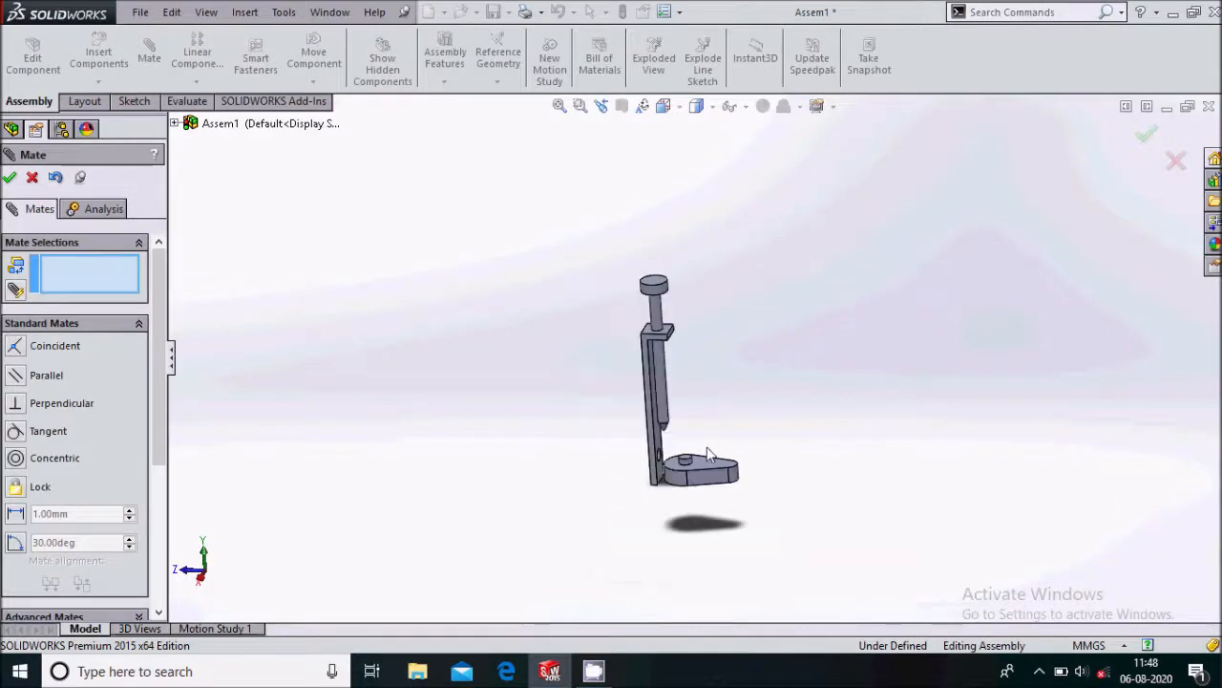
- Add a concentric mate between the cam's pin and the support's lower hole, with the alignment flipped
scroll(709, 455, up, 5)
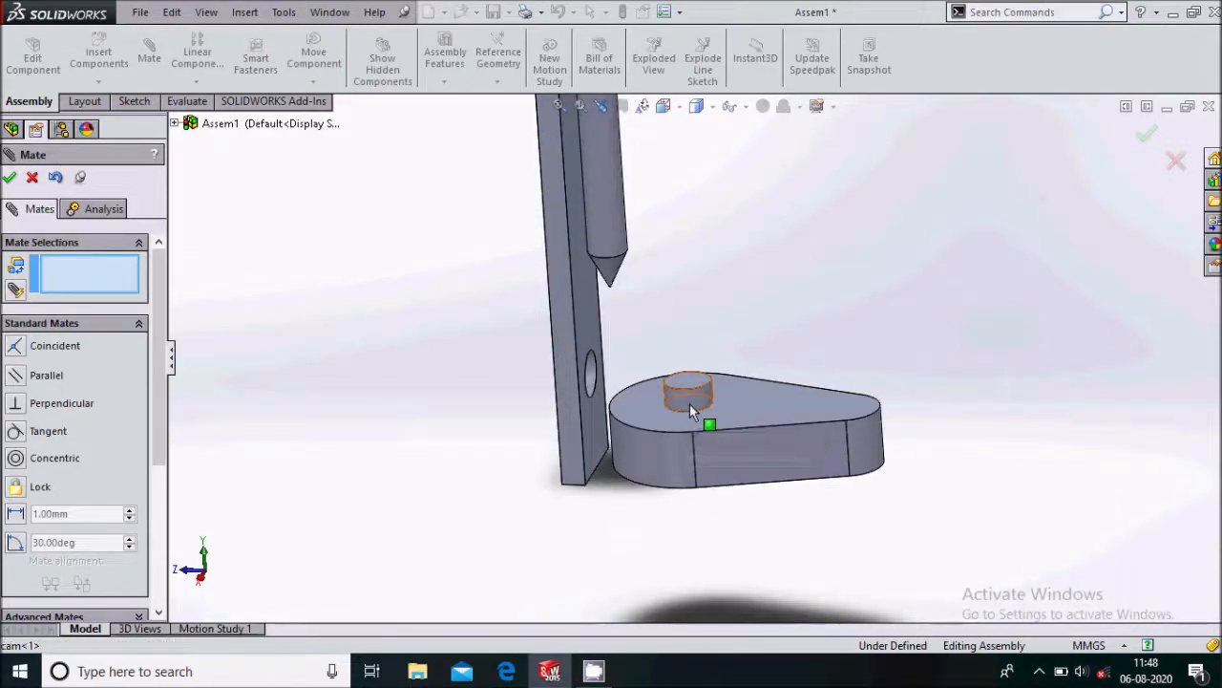
click(693, 411)
click(591, 382)
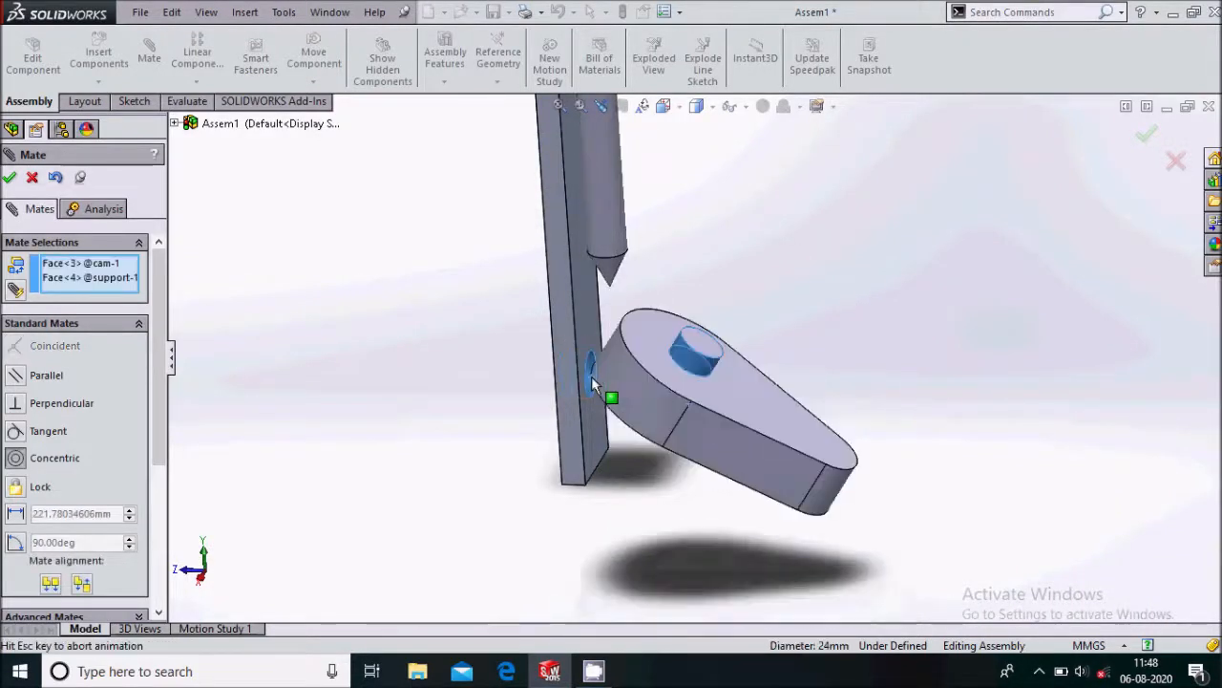
click(523, 407)
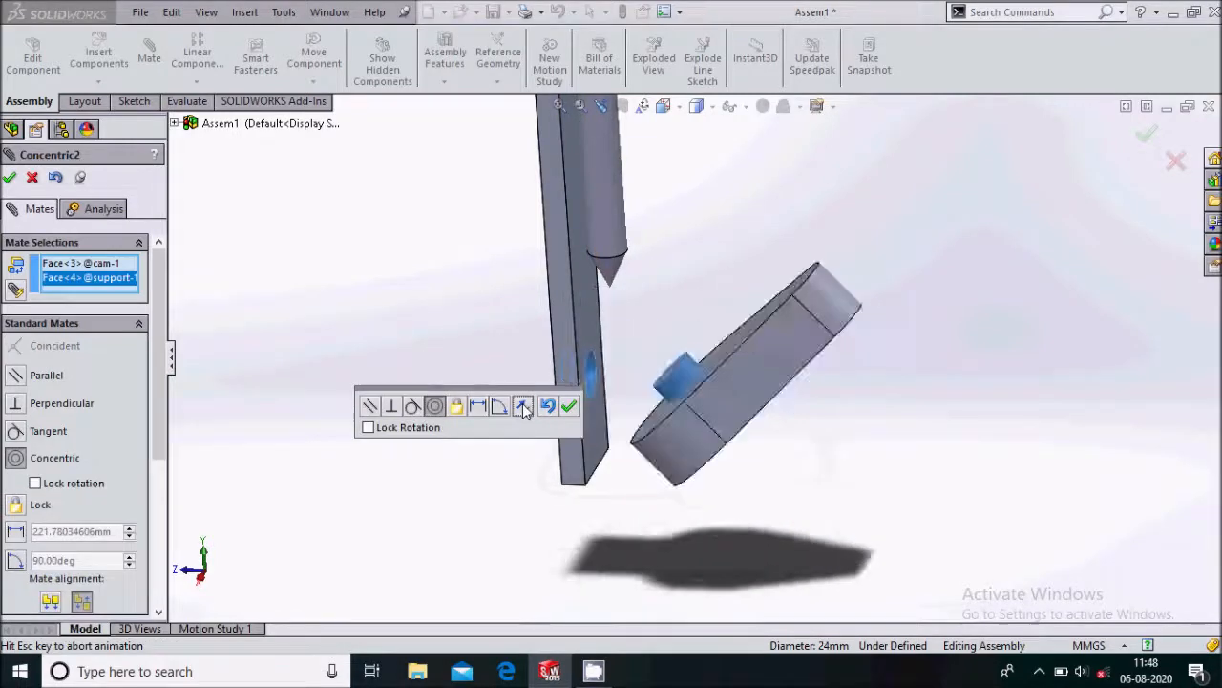
click(568, 408)
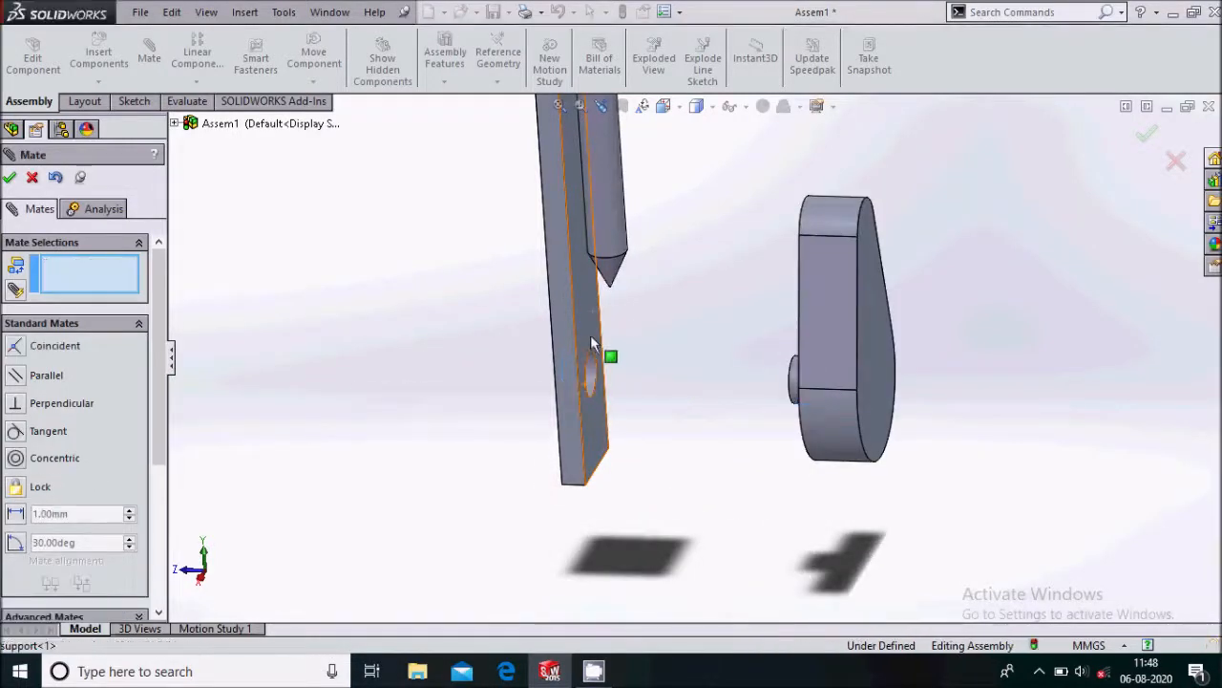
- Add a coincident mate between the cam's pin-side face and the support's facing surface, and finish mating
click(590, 334)
middle_drag(590, 335, 852, 330)
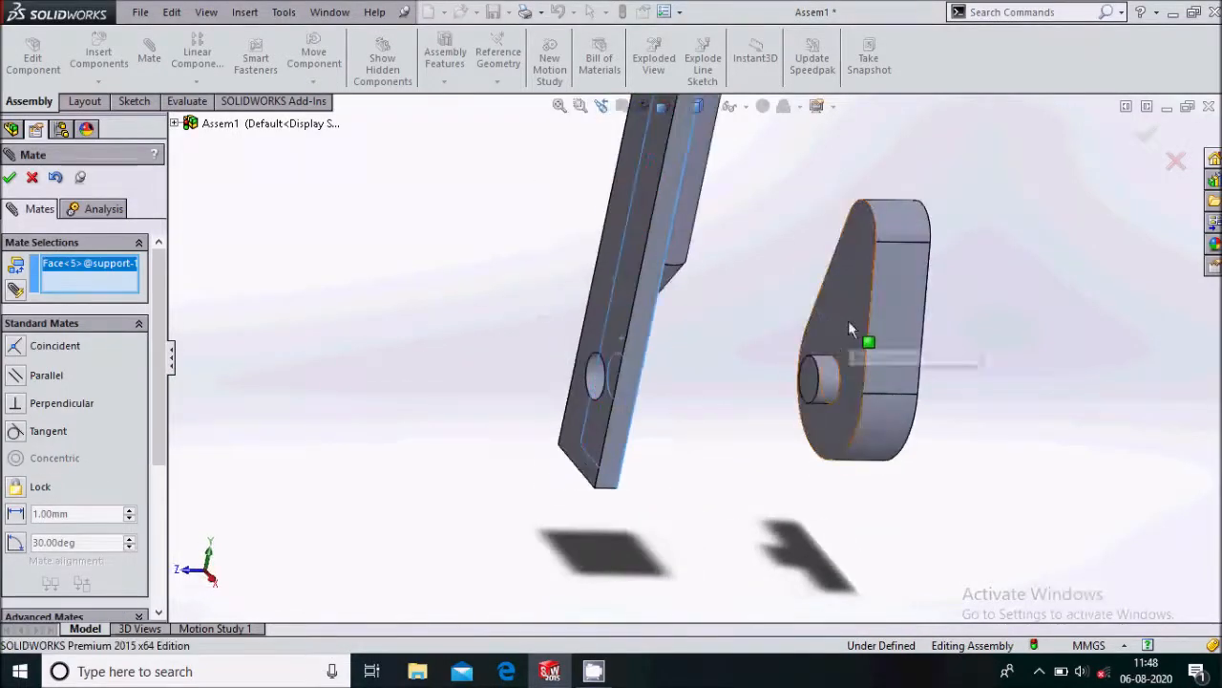
click(853, 329)
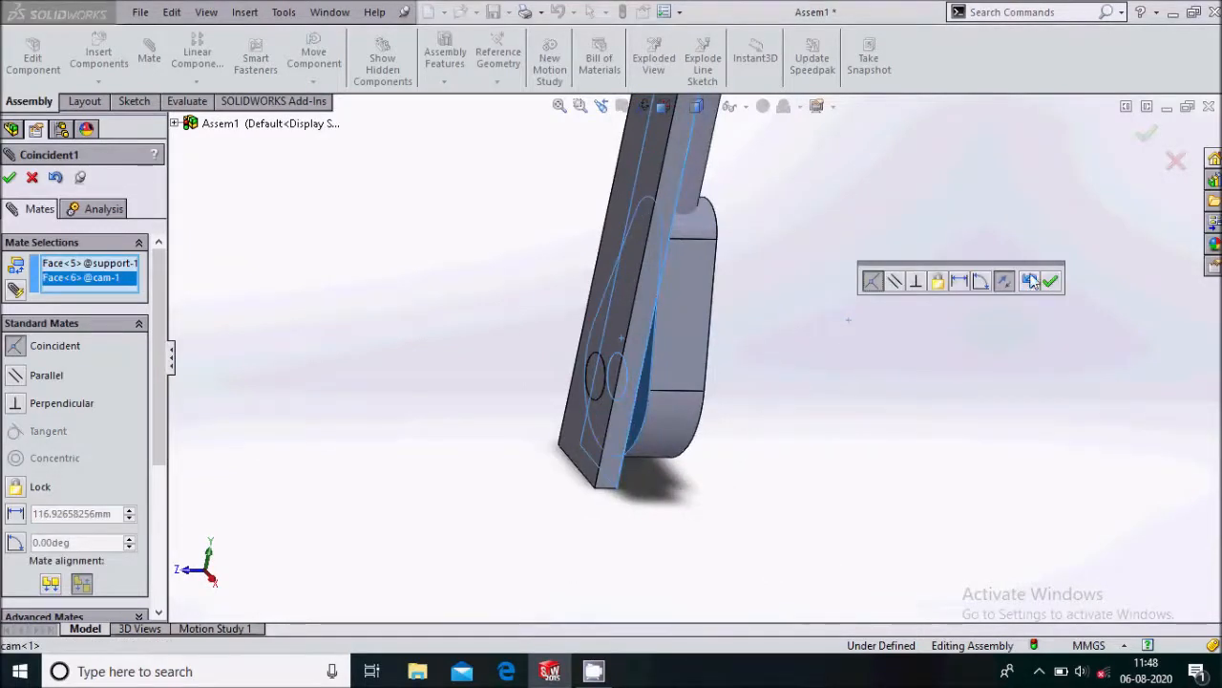
click(1050, 283)
middle_drag(931, 374, 672, 335)
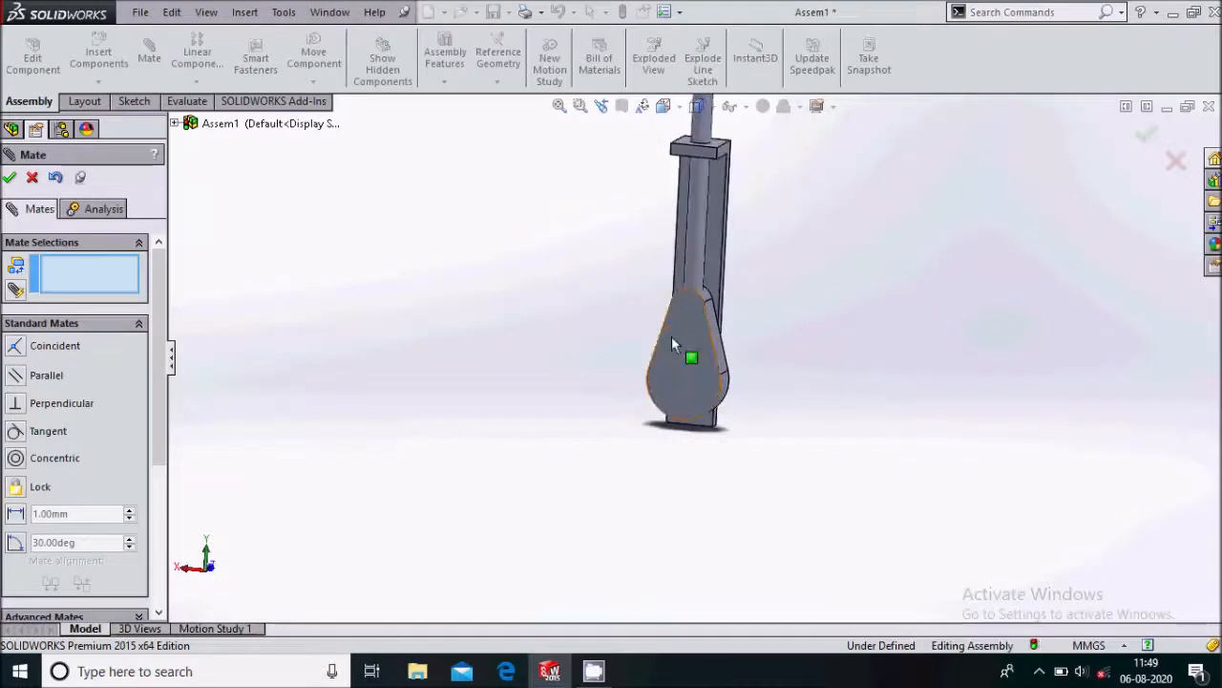
scroll(732, 267, up, 4)
scroll(731, 269, down, 3)
click(11, 177)
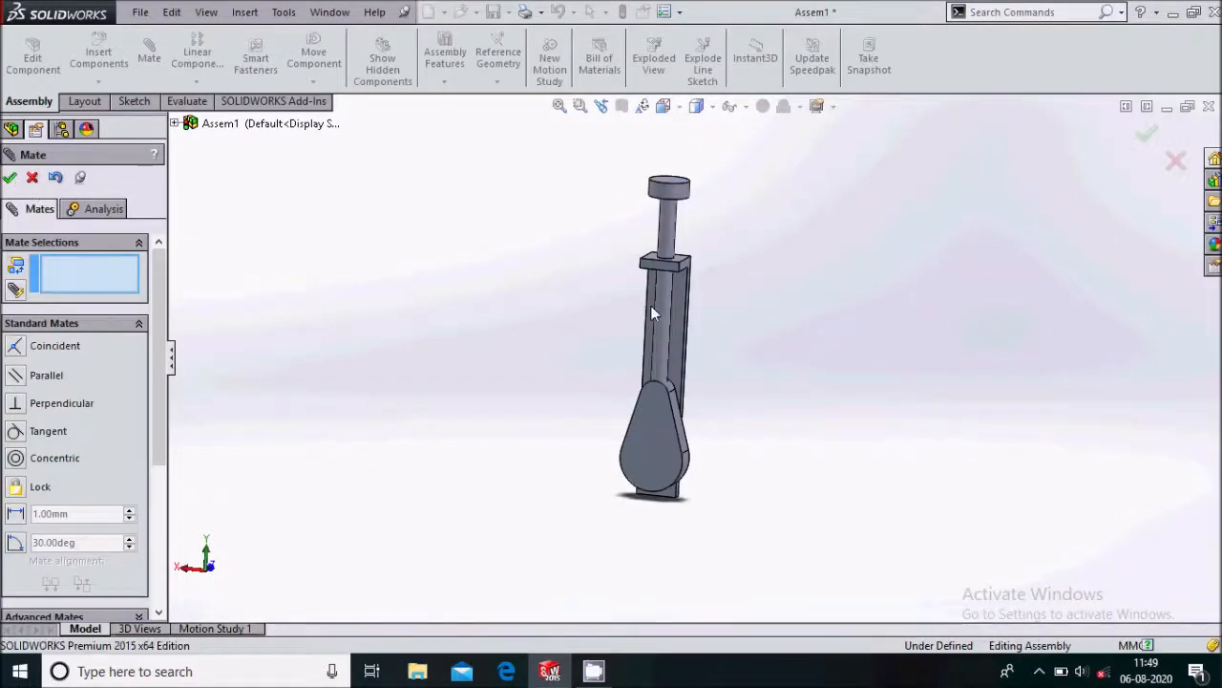
- Raise the follower along the support so its tip clears the top of the cam
scroll(657, 316, down, 1)
click(665, 329)
drag(666, 329, 668, 266)
click(815, 322)
scroll(689, 354, up, 2)
scroll(693, 405, down, 2)
scroll(755, 317, up, 2)
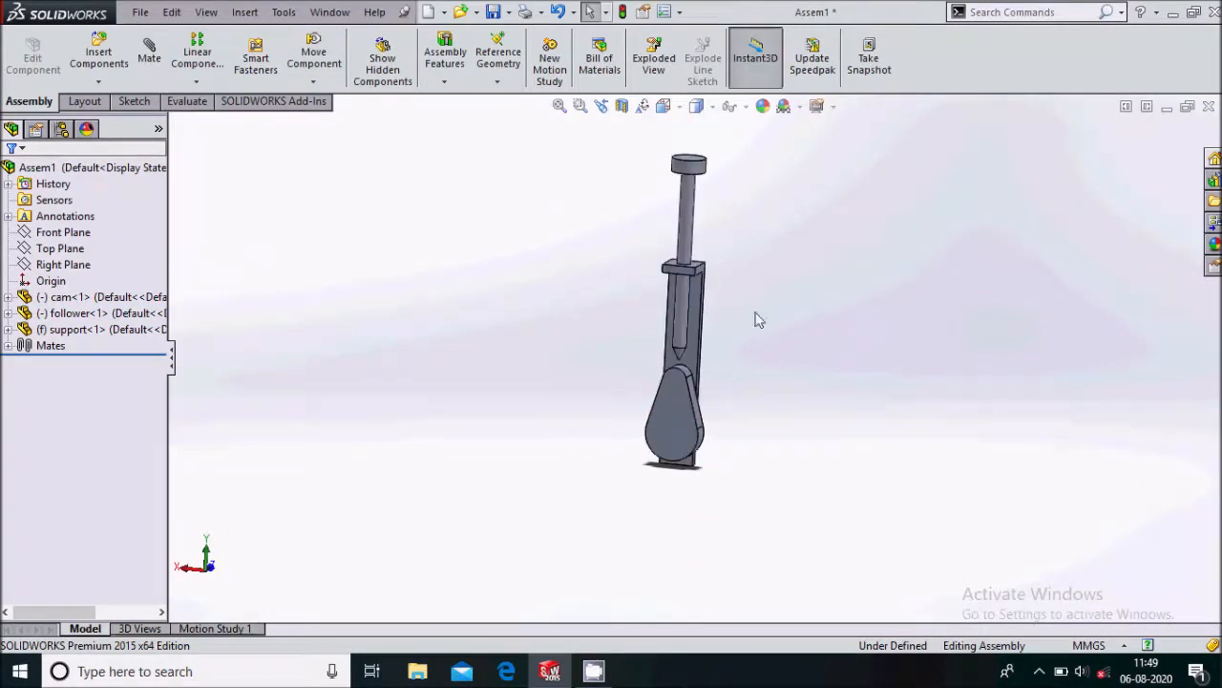
scroll(668, 368, down, 1)
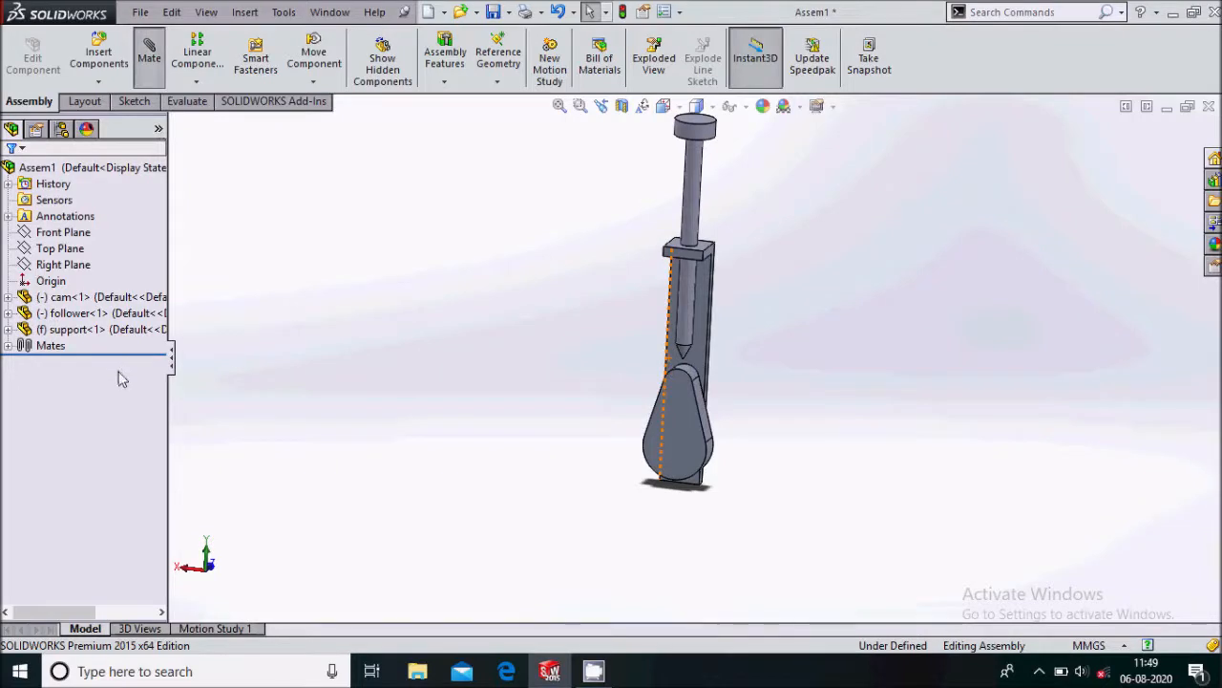
- Start a mechanical Cam mate and select the cam's four connected side faces as the cam path
scroll(119, 449, down, 3)
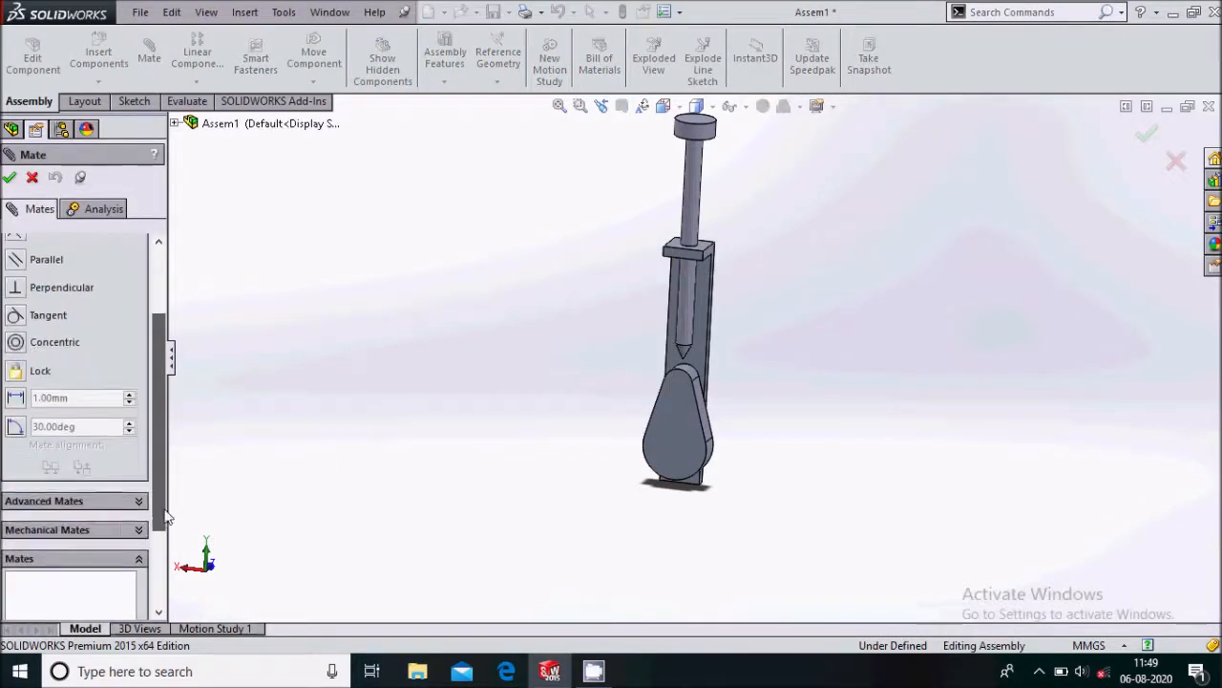
click(116, 529)
scroll(96, 430, up, 3)
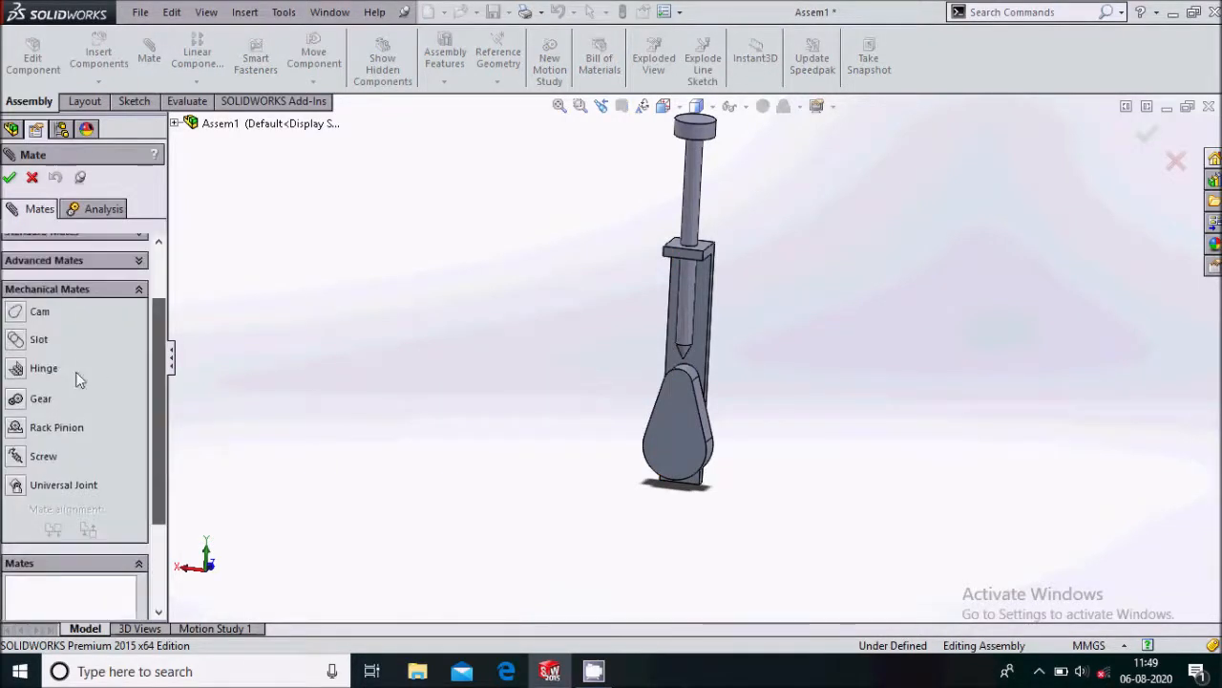
click(17, 312)
scroll(88, 317, up, 2)
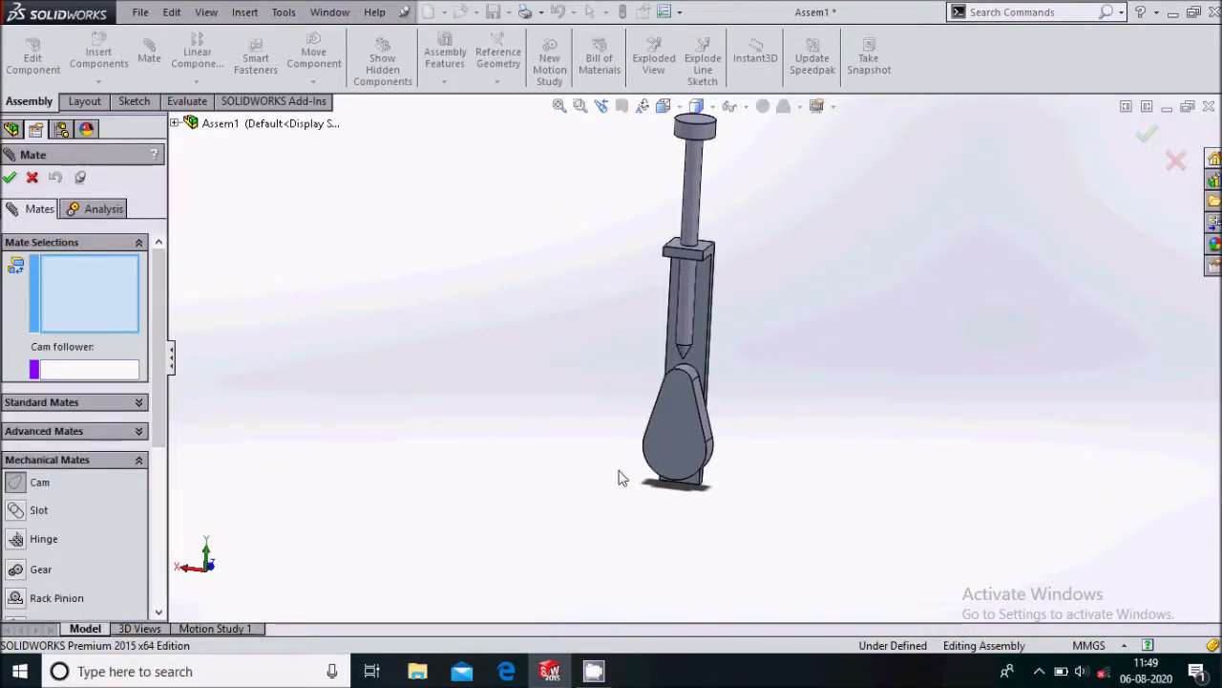
scroll(736, 437, down, 2)
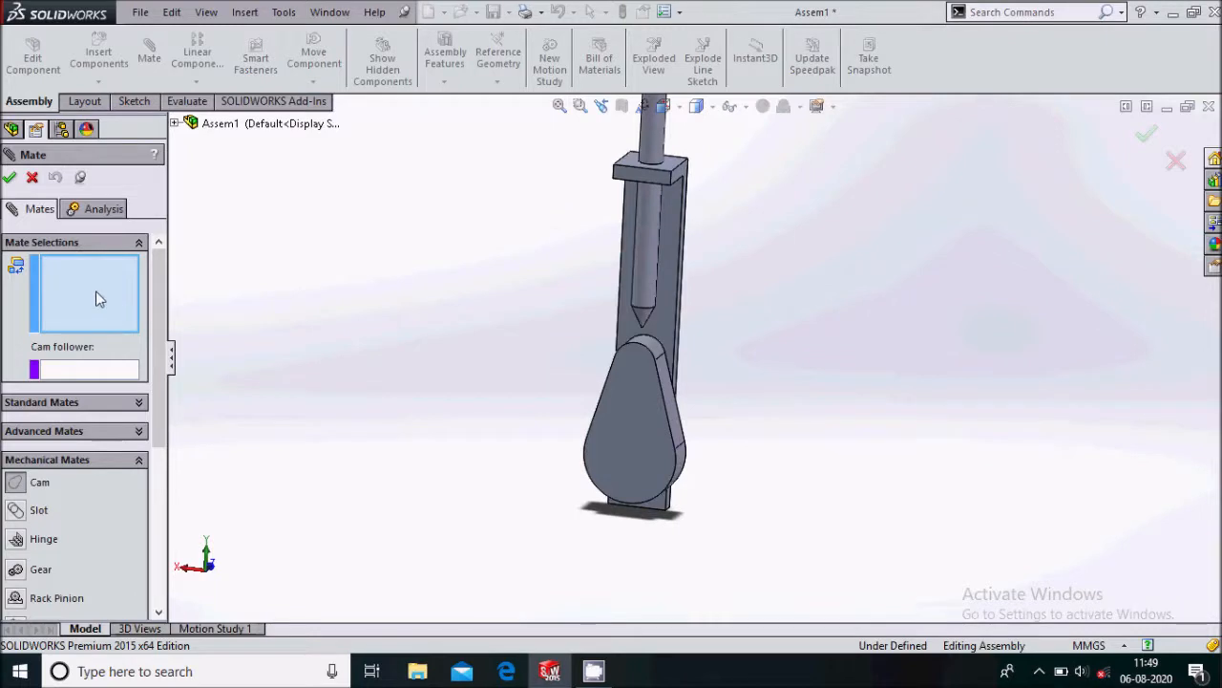
middle_drag(729, 389, 783, 415)
scroll(635, 410, down, 1)
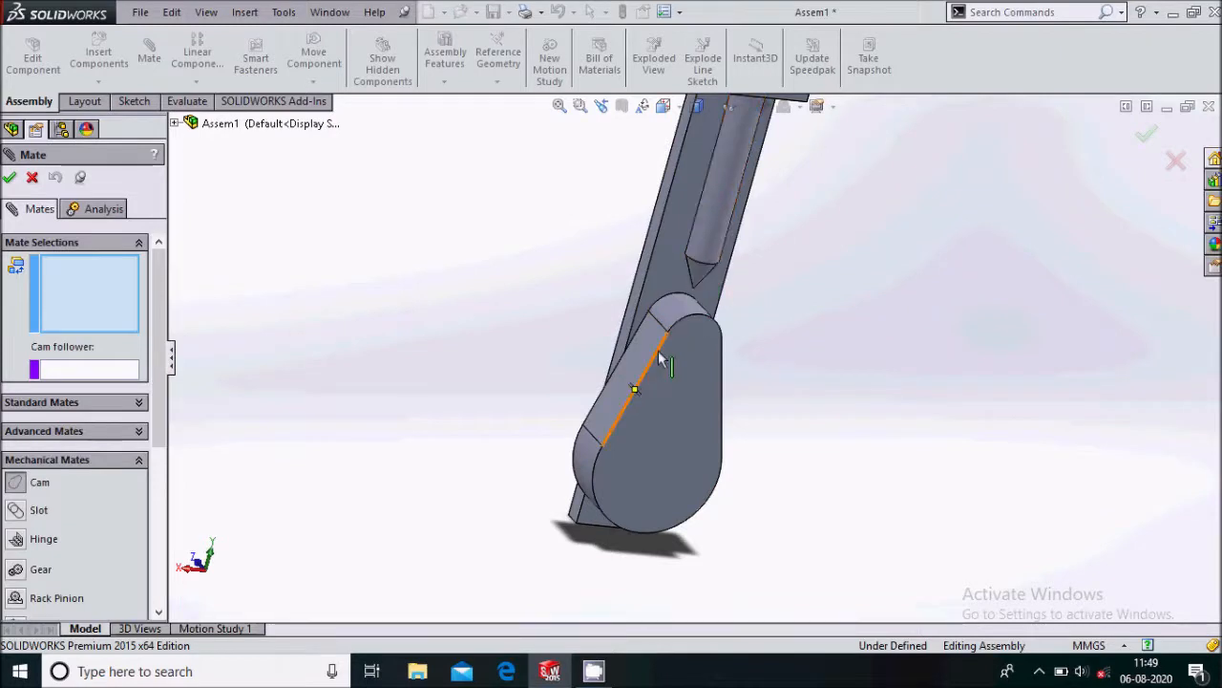
click(634, 360)
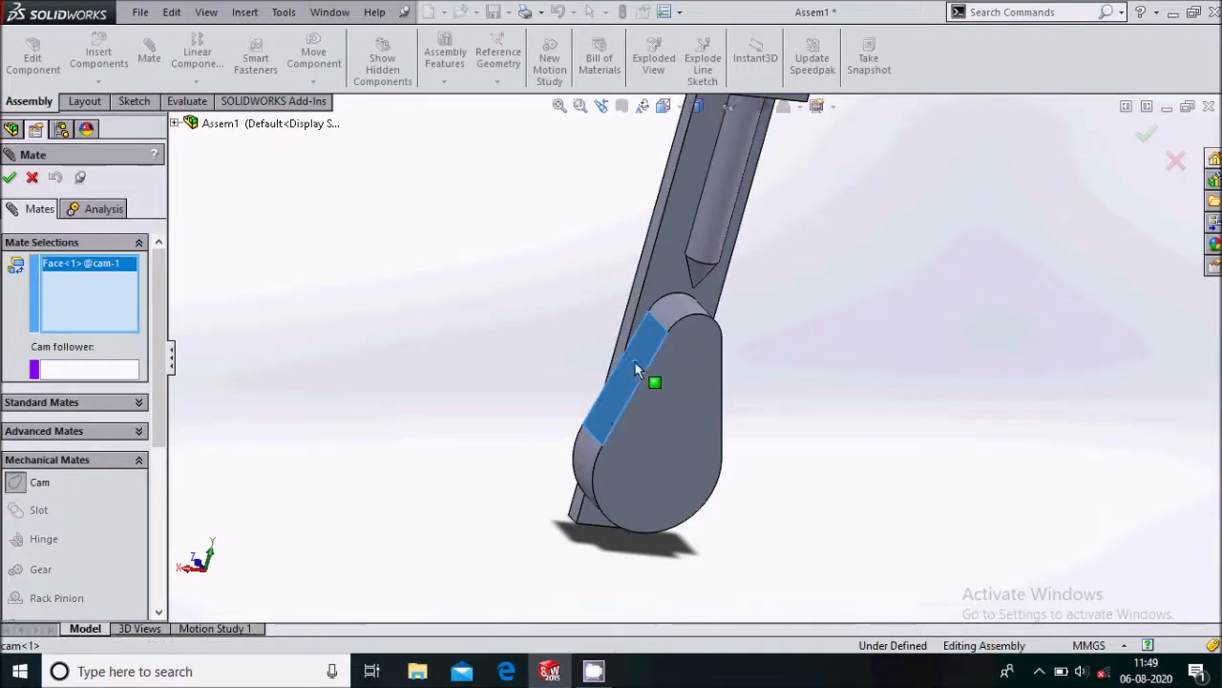
click(582, 489)
middle_drag(772, 414, 723, 413)
click(749, 409)
click(688, 324)
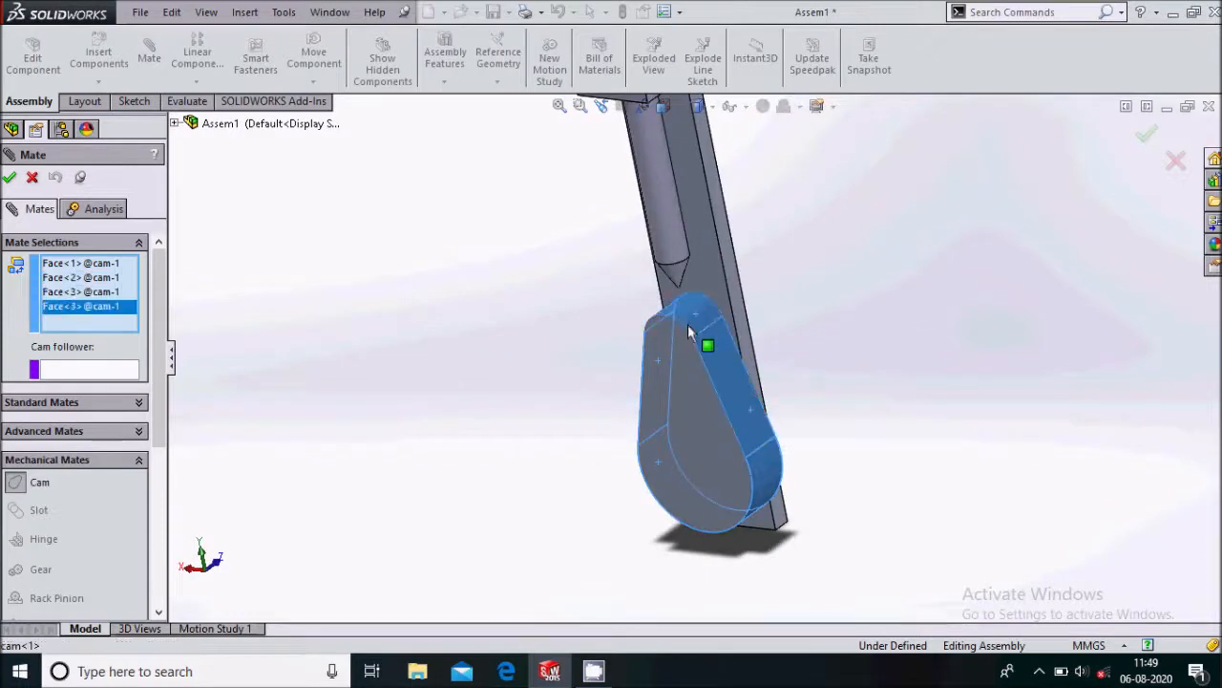
- Set Point1 at the follower's tip as the cam follower, accept the cam mate and finish mating
click(99, 373)
scroll(628, 418, up, 3)
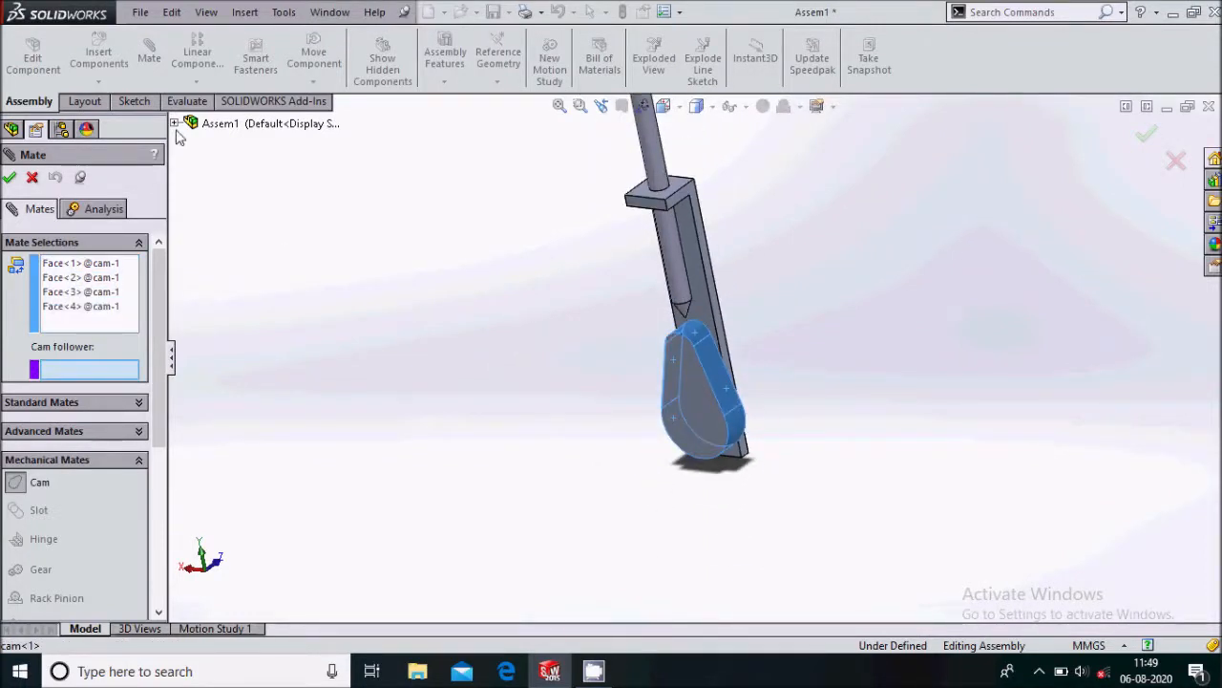
click(175, 124)
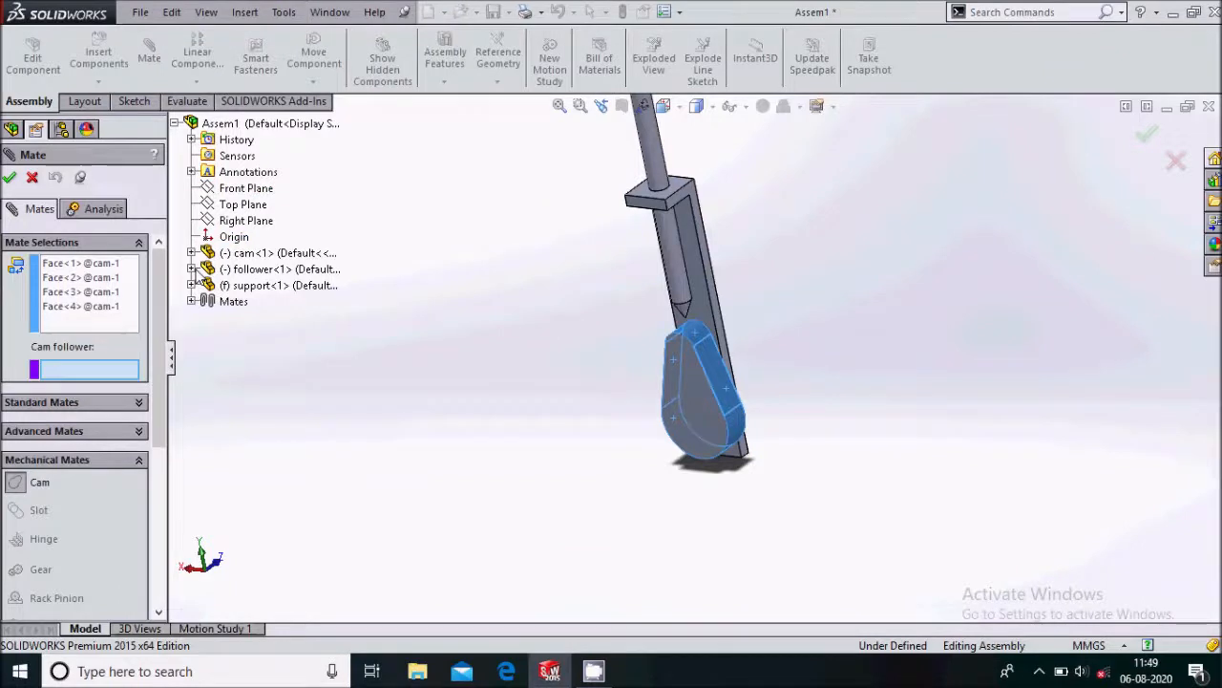
click(192, 269)
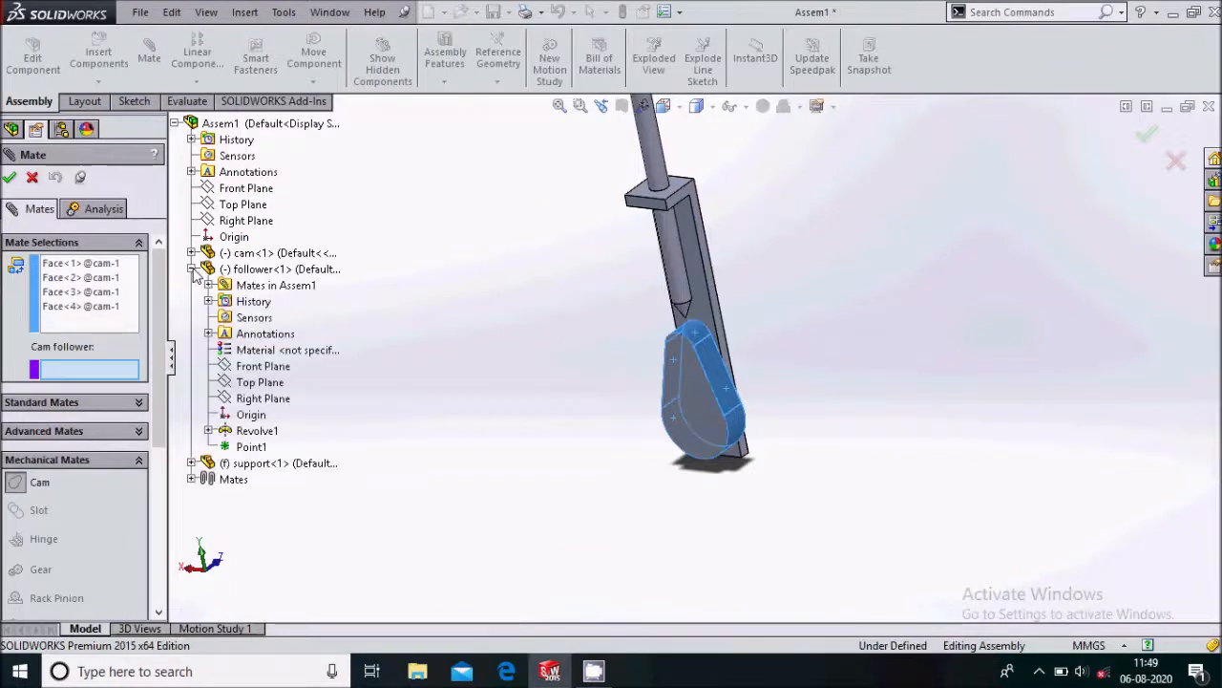
click(250, 447)
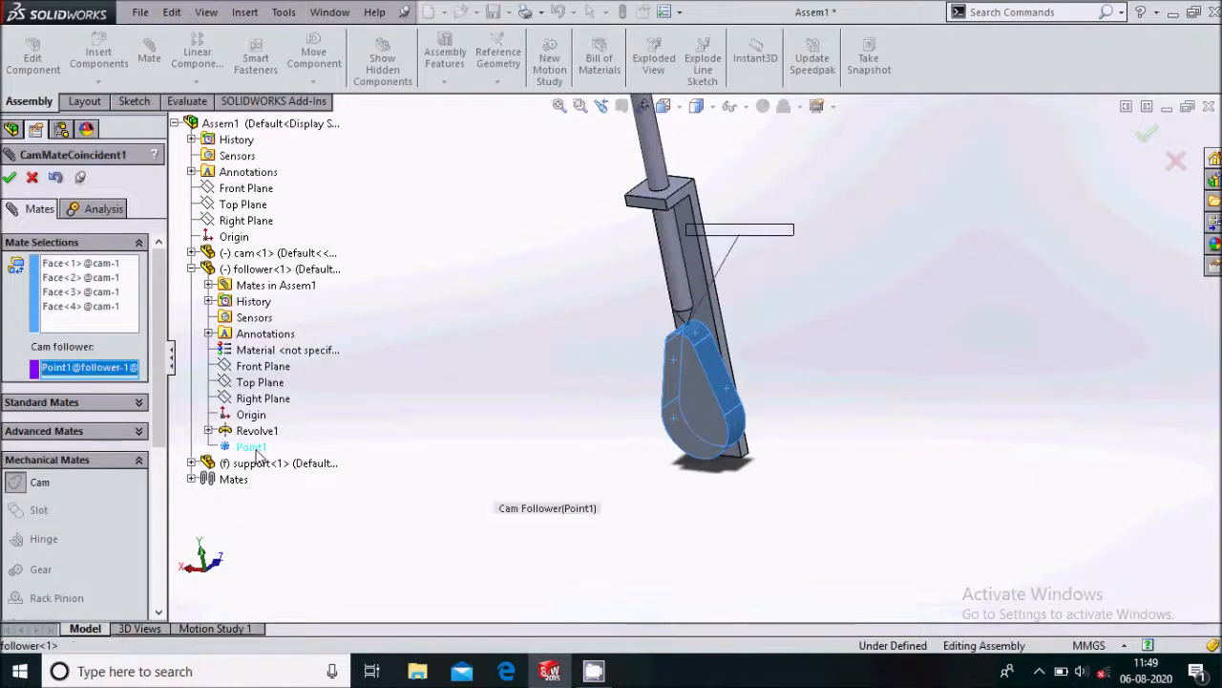
scroll(675, 344, down, 5)
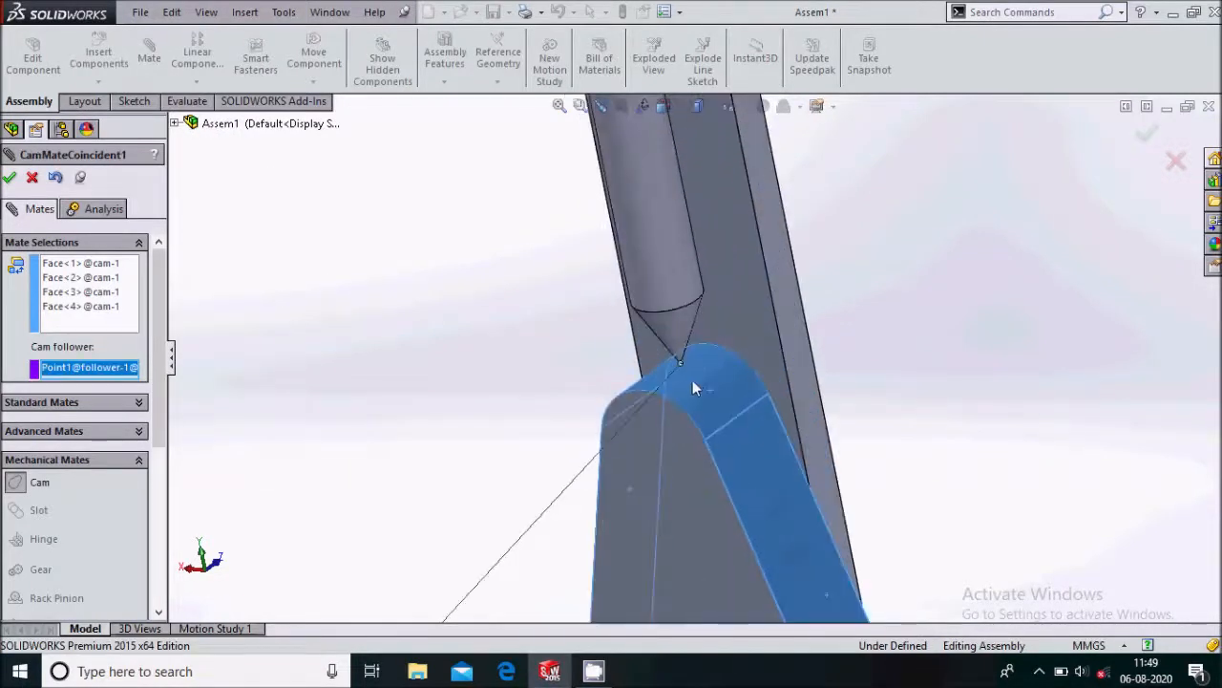
scroll(687, 373, up, 5)
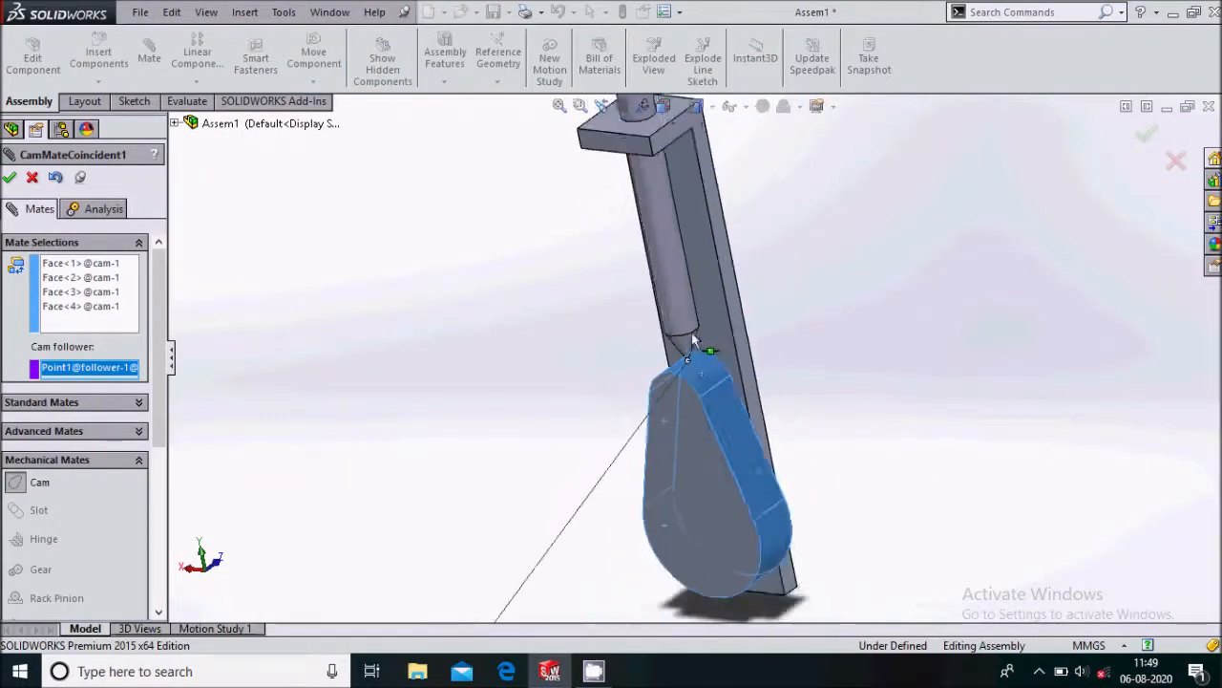
click(10, 179)
click(9, 179)
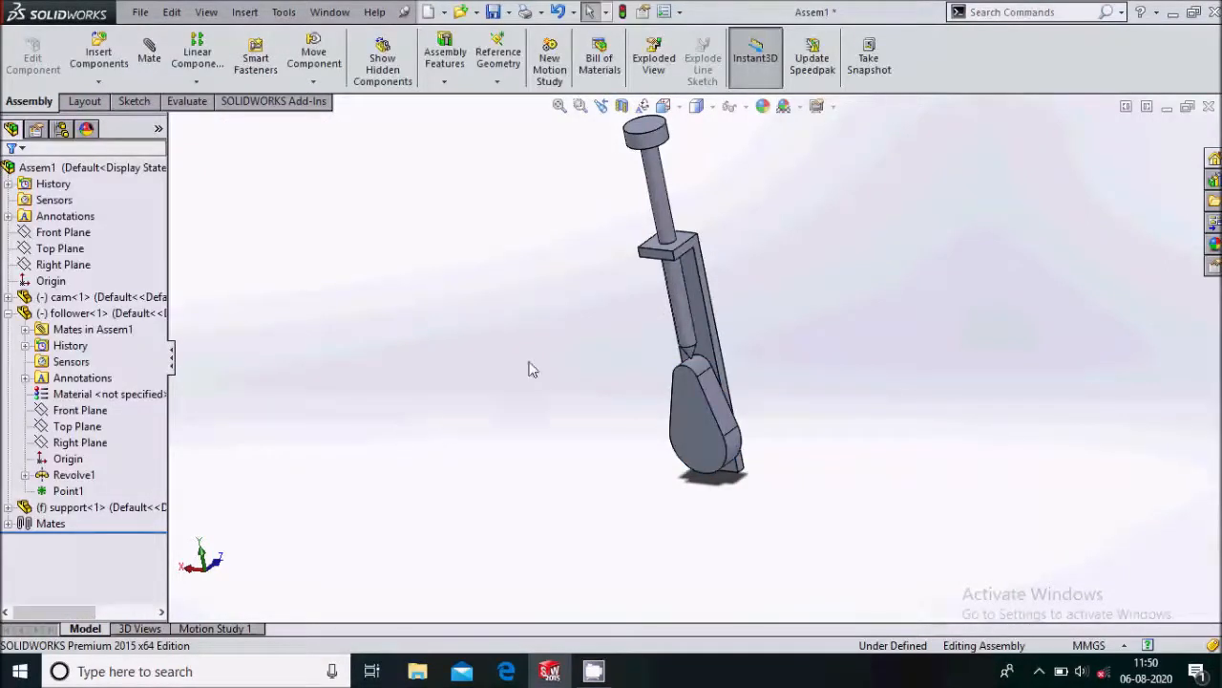
- Apply the light red colour (RGB 255, 128, 128) from the standard palette to the cam
scroll(774, 304, up, 2)
mouse_move(757, 302)
middle_down()
mouse_move(774, 325)
mouse_move(740, 304)
mouse_move(767, 288)
middle_up()
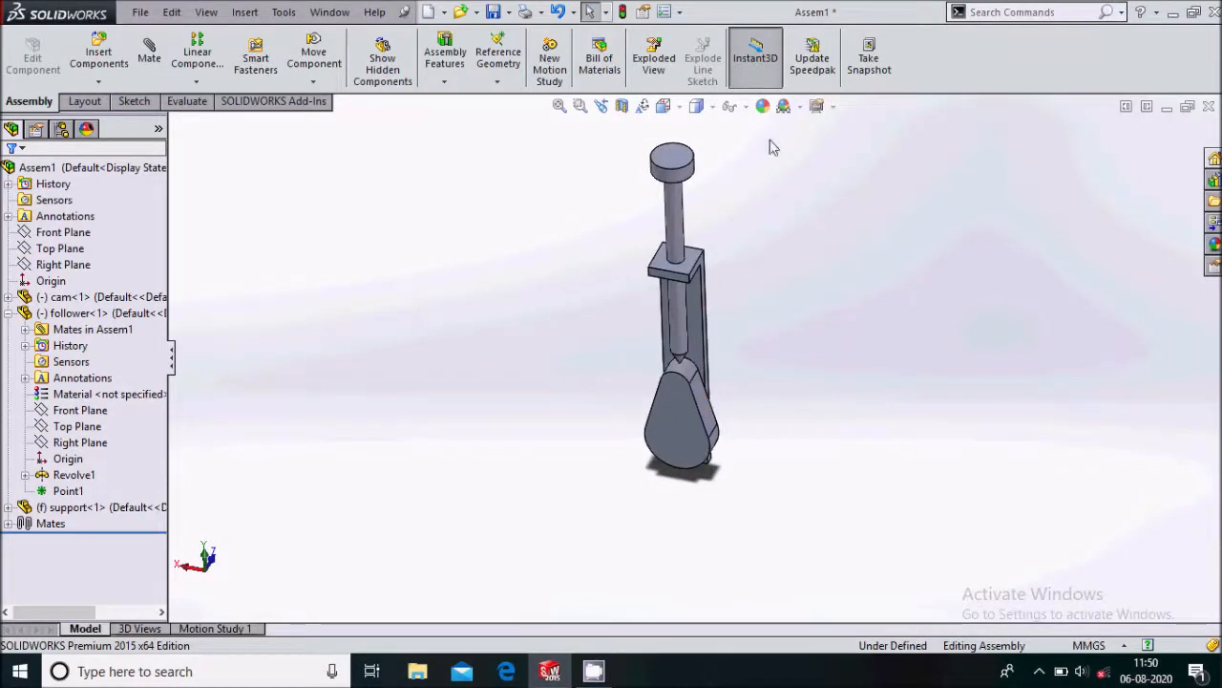
click(762, 106)
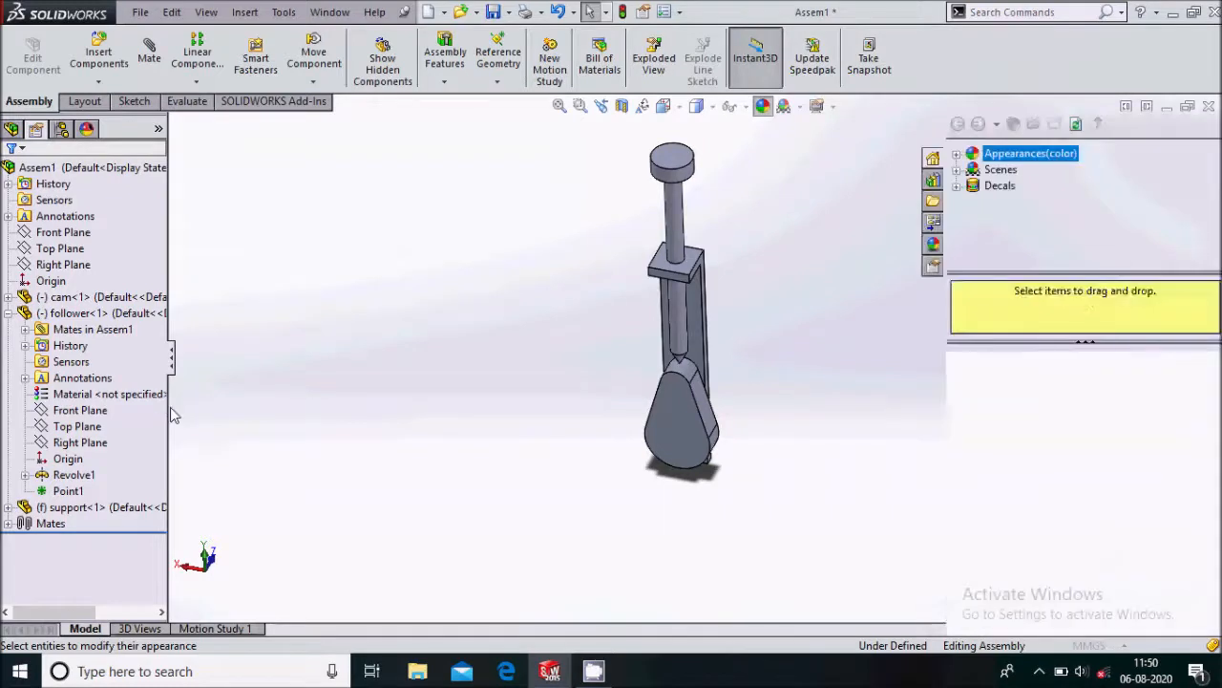
scroll(161, 433, down, 3)
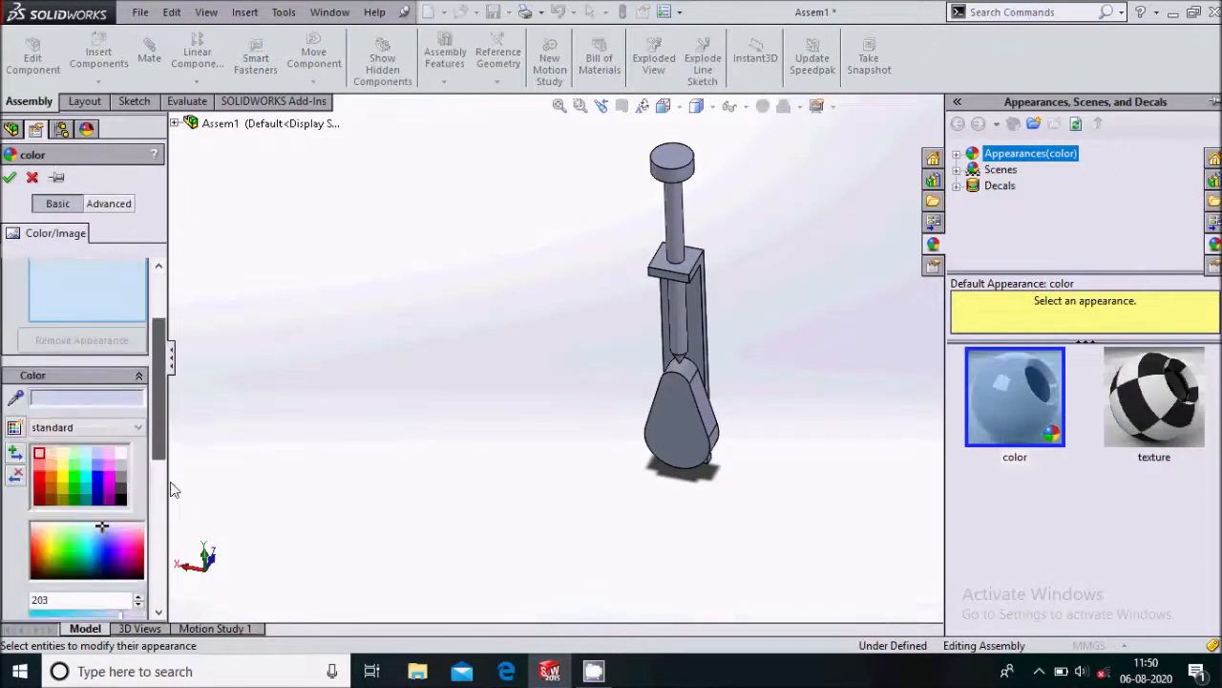
click(702, 466)
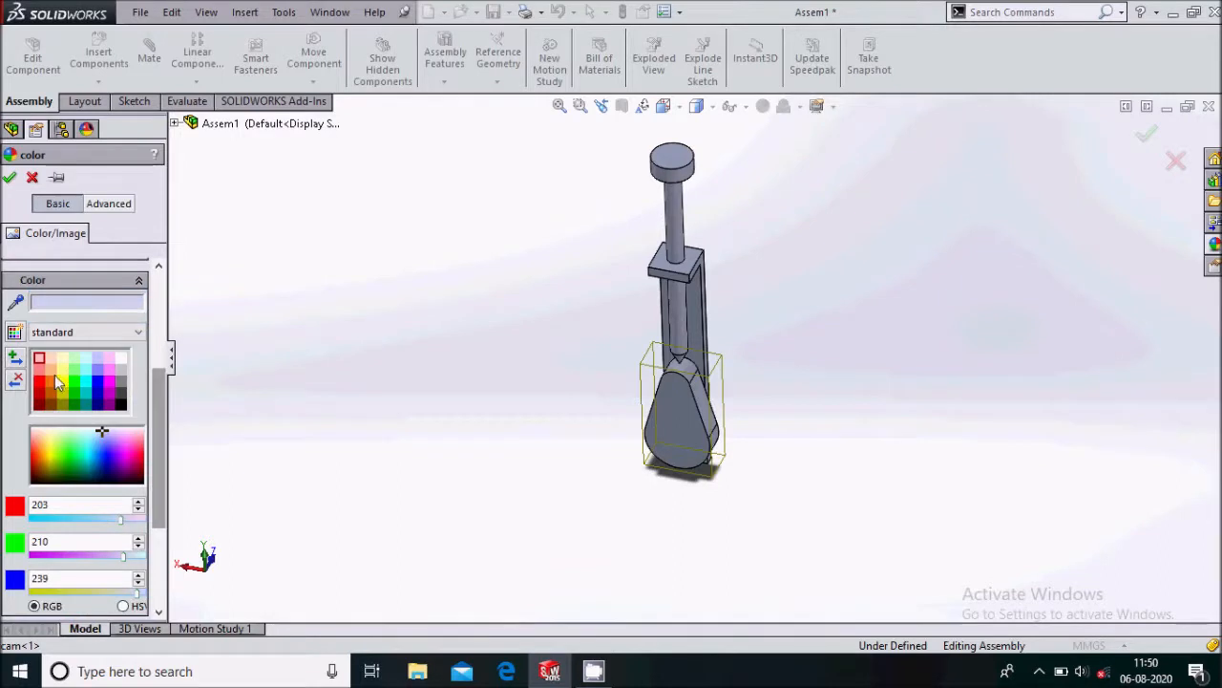
click(40, 375)
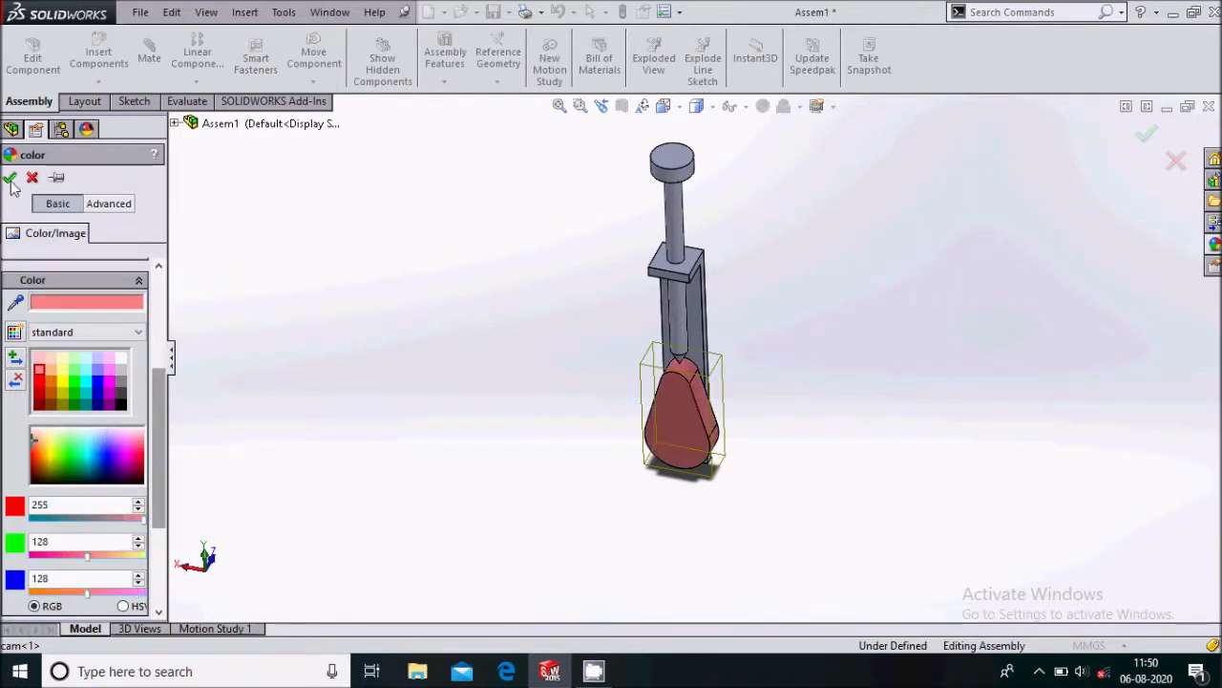
click(8, 176)
- Colour the follower light cyan from the standard palette at component level
click(768, 111)
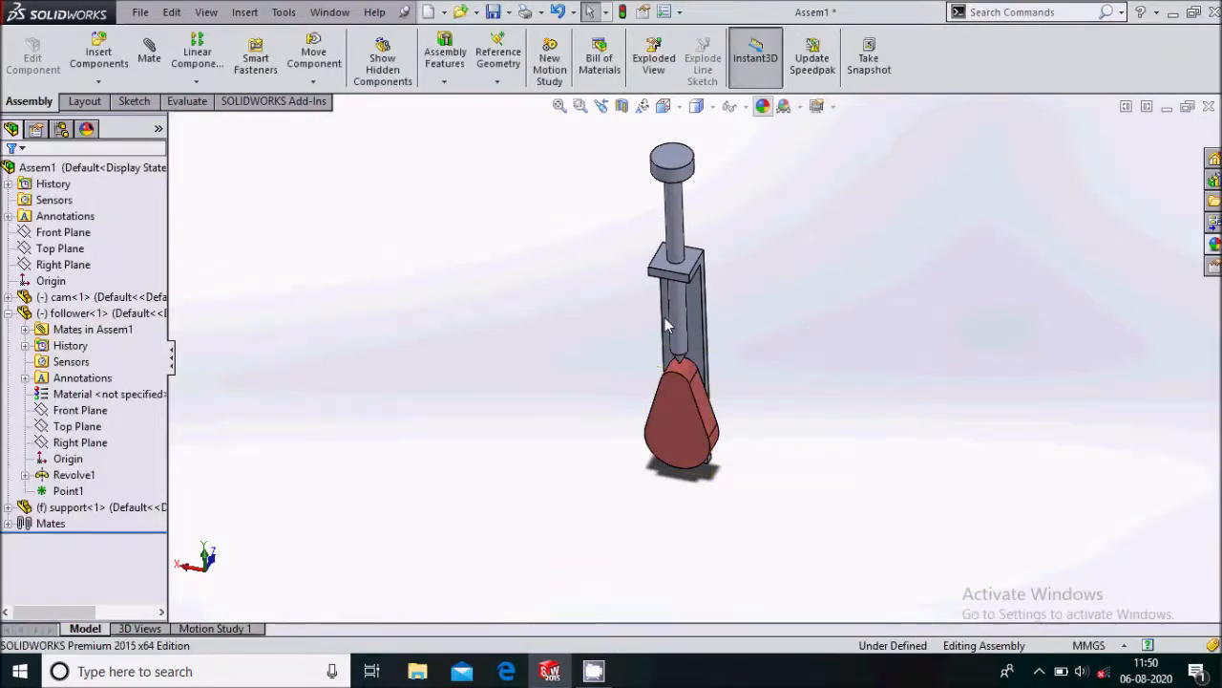
click(675, 211)
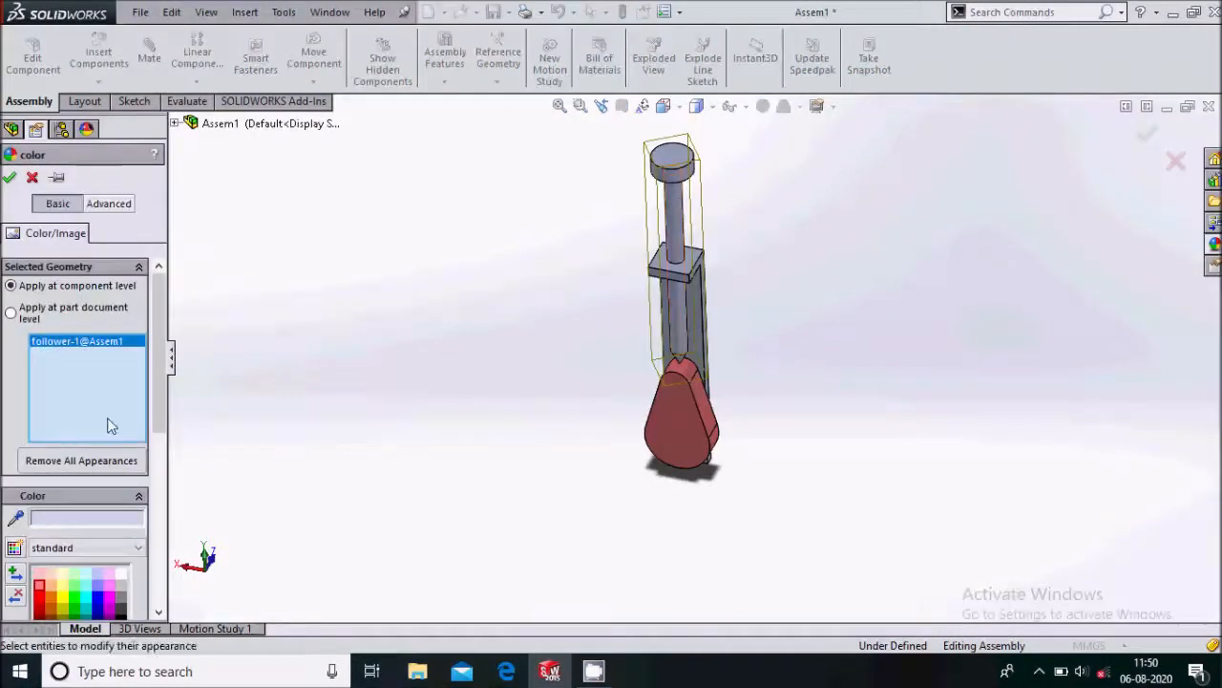
scroll(160, 406, down, 3)
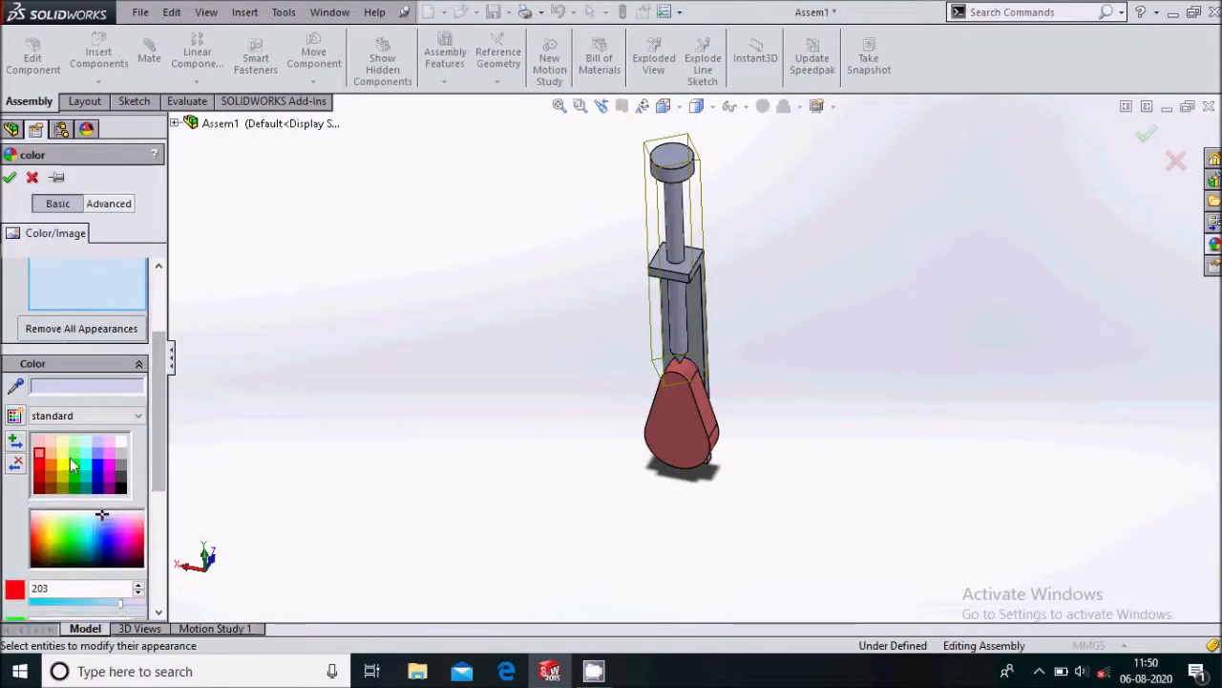
click(86, 452)
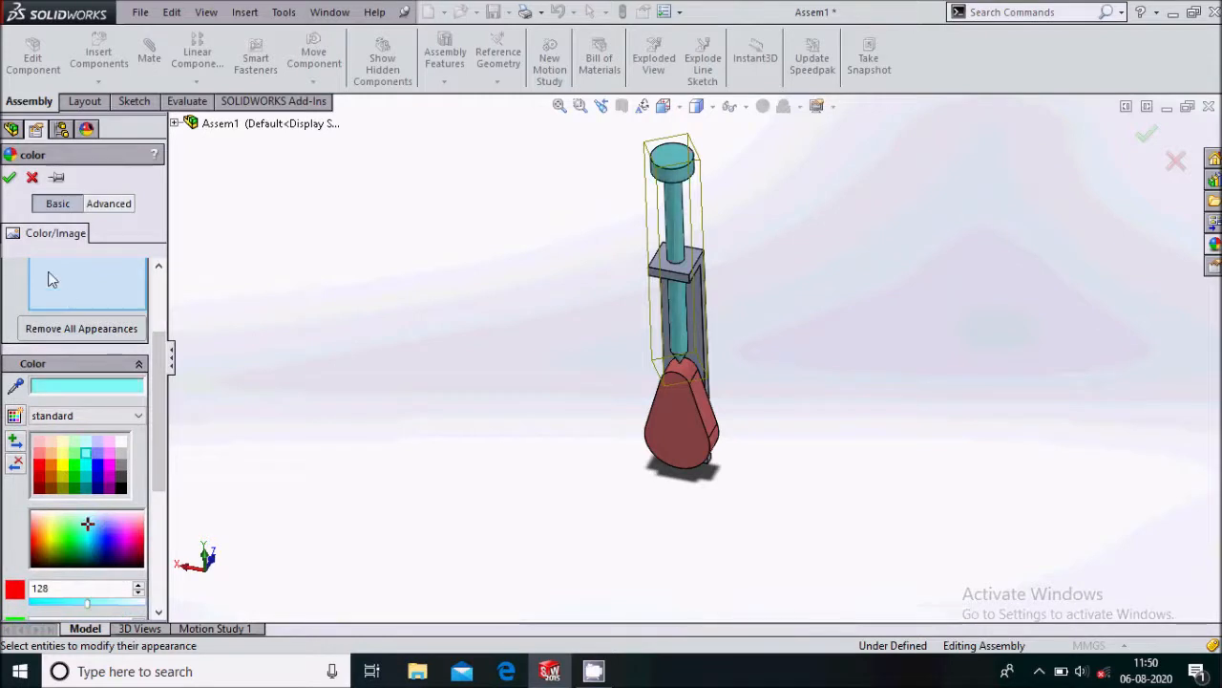
click(11, 179)
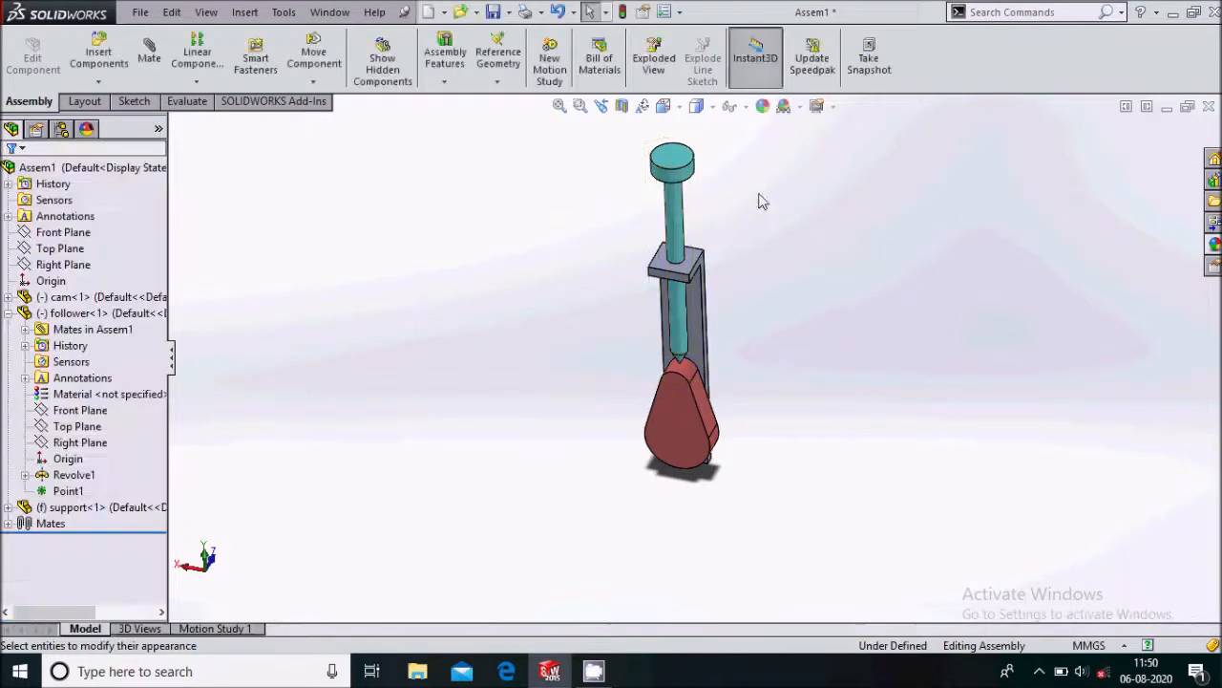
- Colour the support light magenta from the standard palette at component level
click(704, 331)
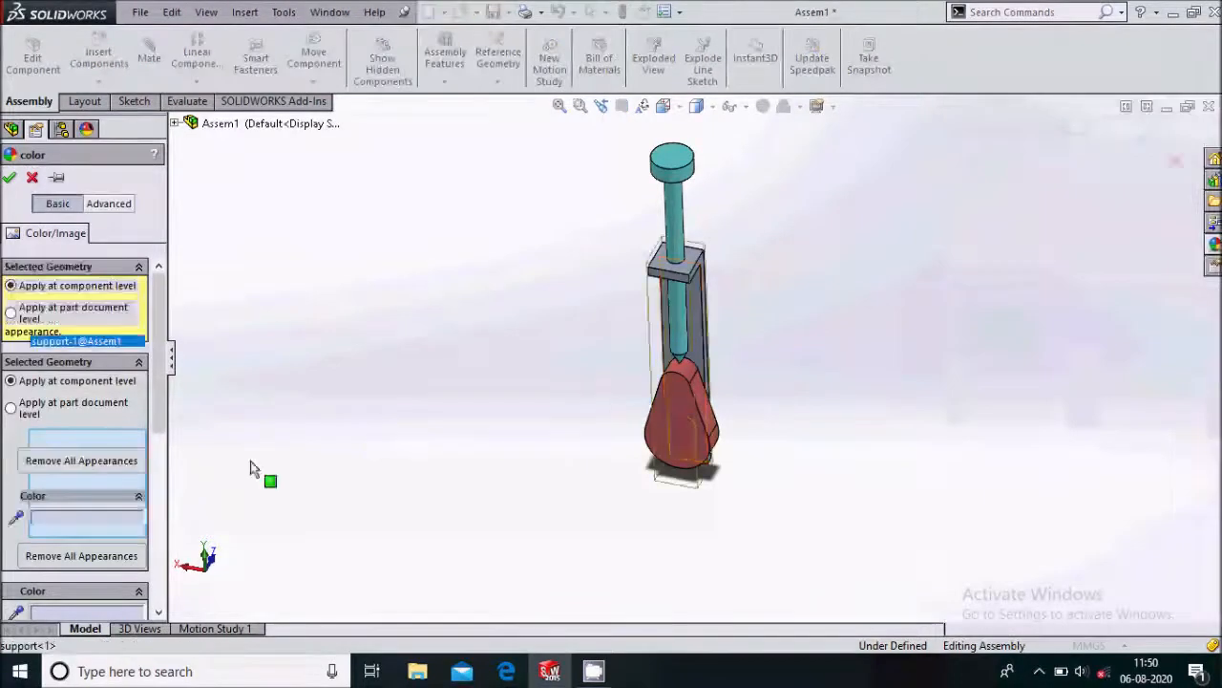
scroll(102, 485, down, 3)
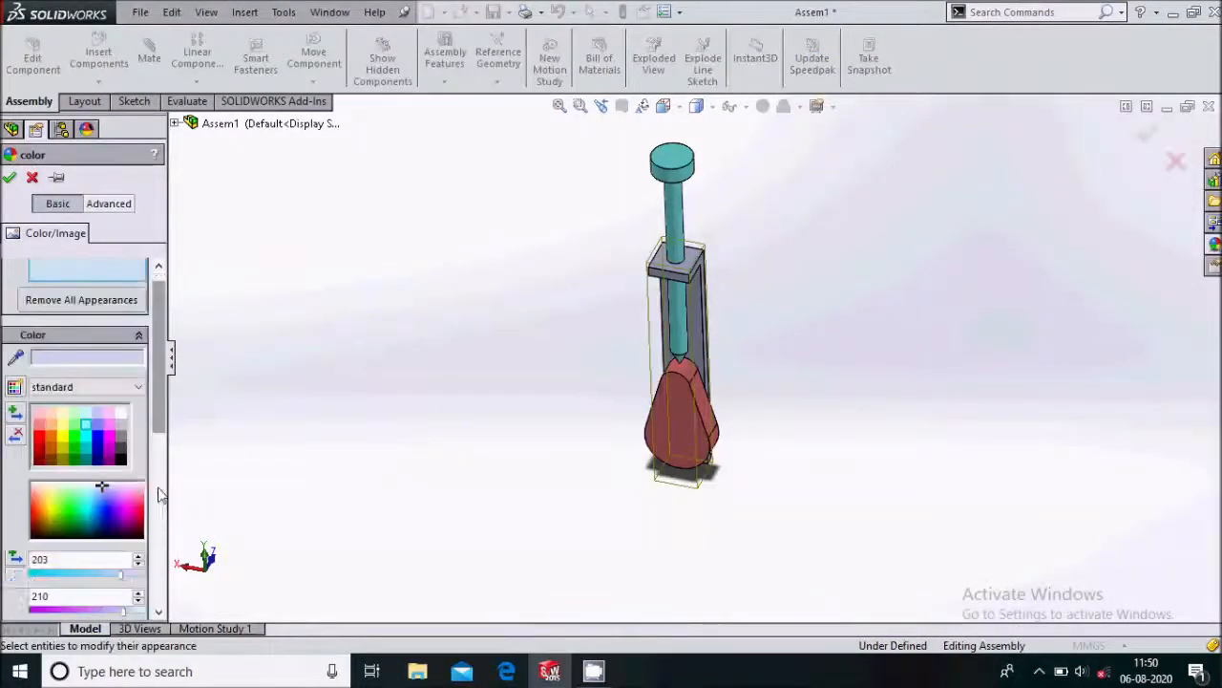
click(110, 425)
click(8, 178)
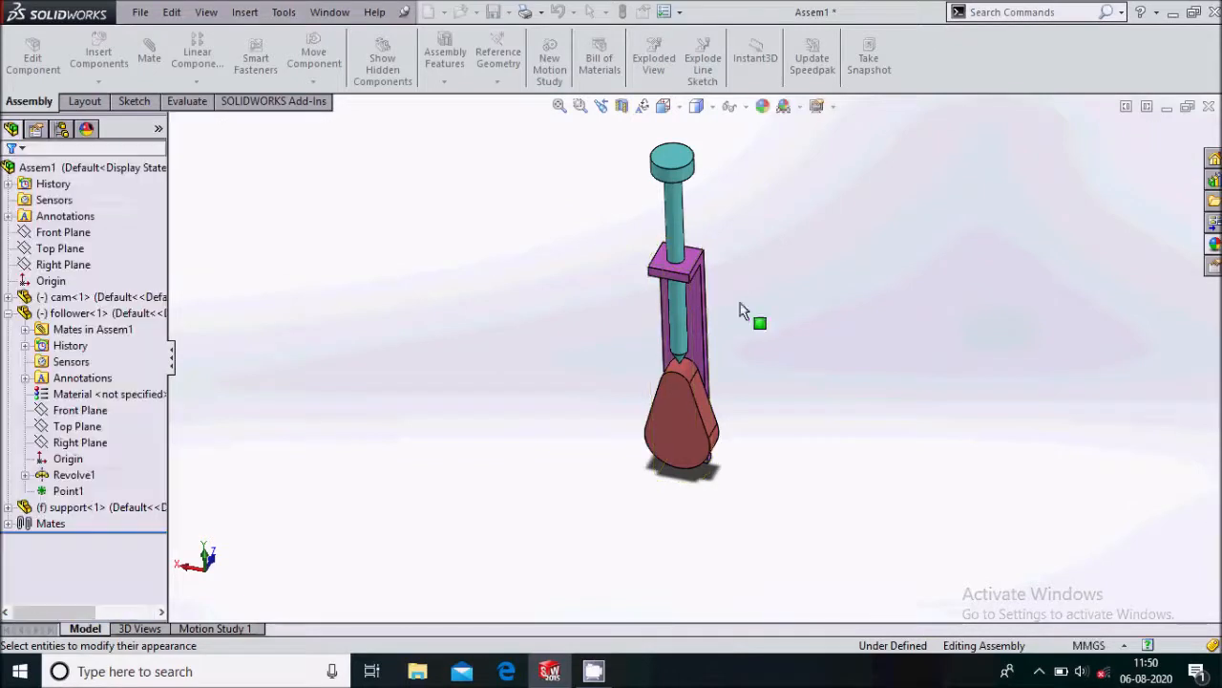
mouse_move(837, 315)
middle_down()
mouse_move(846, 322)
mouse_move(827, 315)
middle_up()
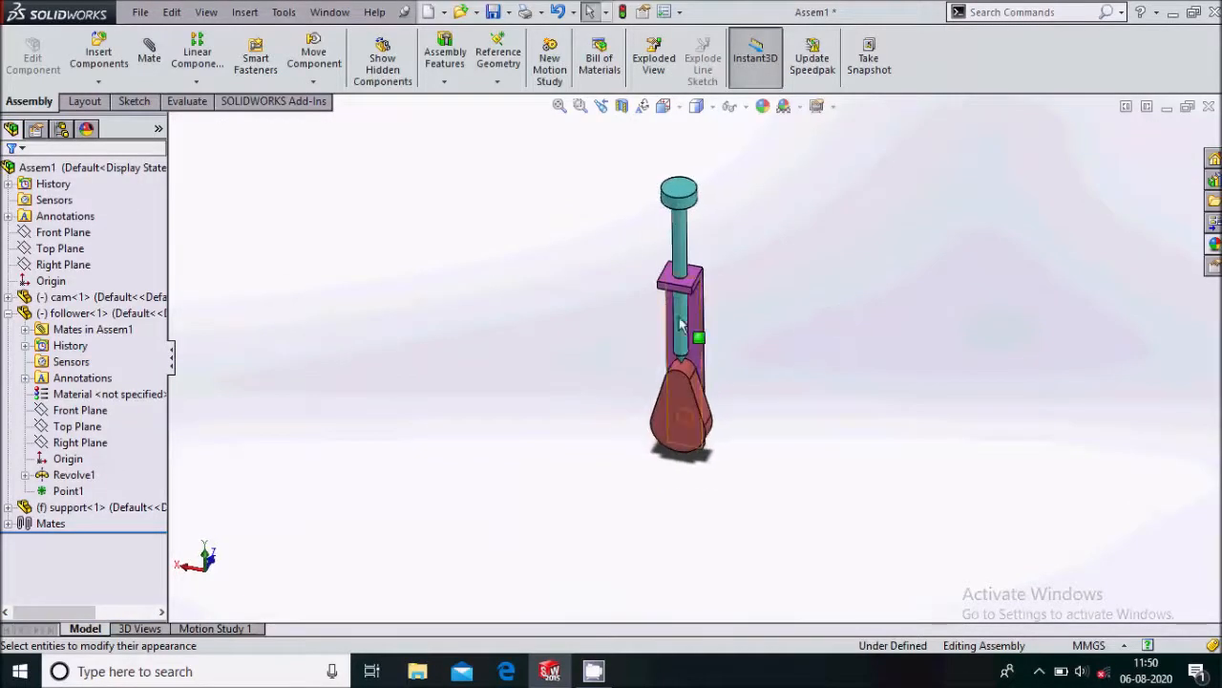
scroll(683, 323, down, 2)
middle_drag(737, 327, 740, 326)
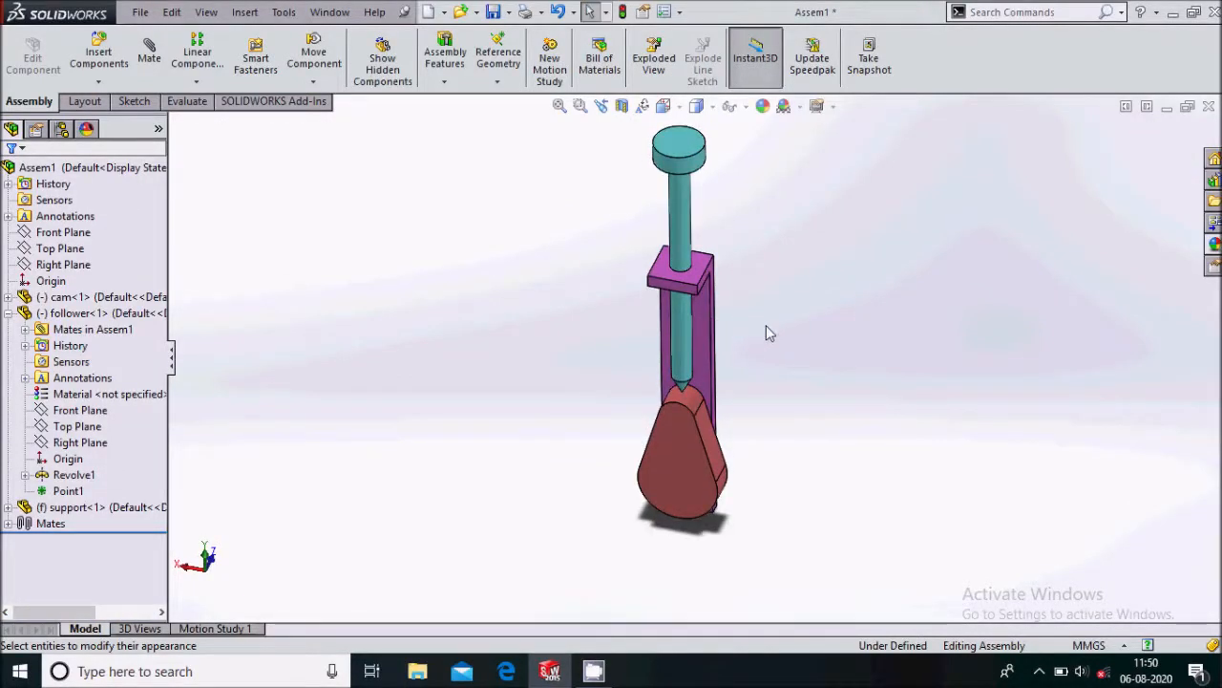
scroll(690, 286, up, 1)
scroll(677, 287, down, 2)
scroll(685, 290, up, 1)
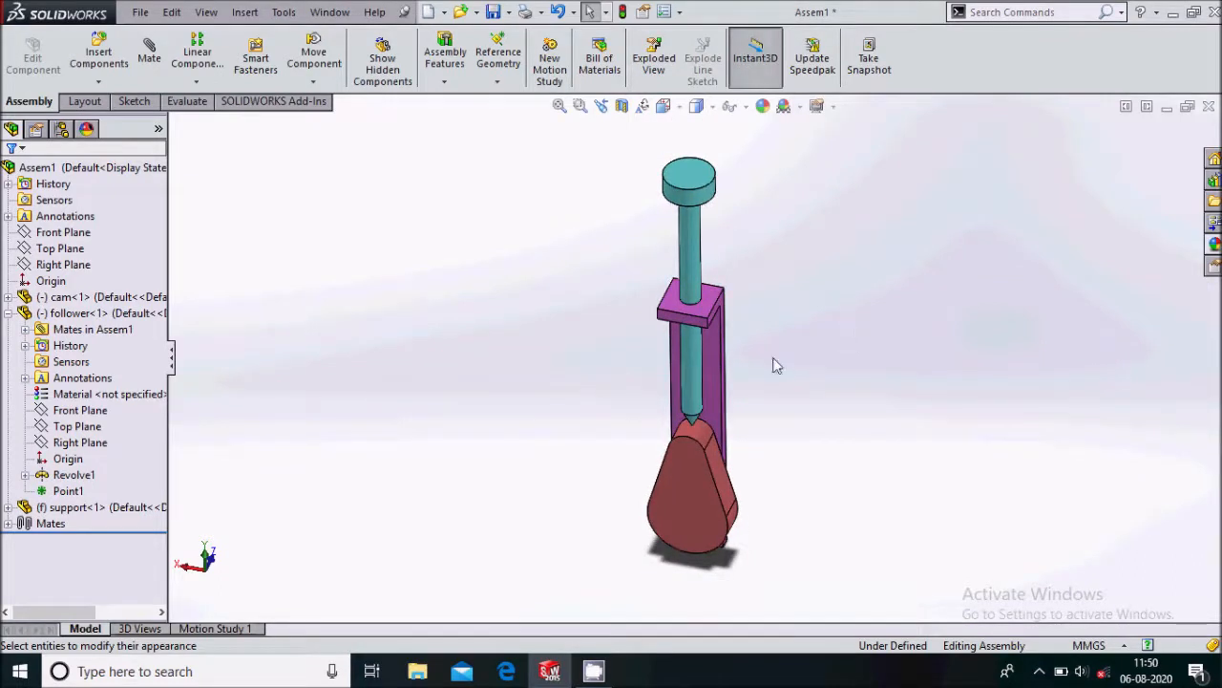
scroll(764, 396, up, 1)
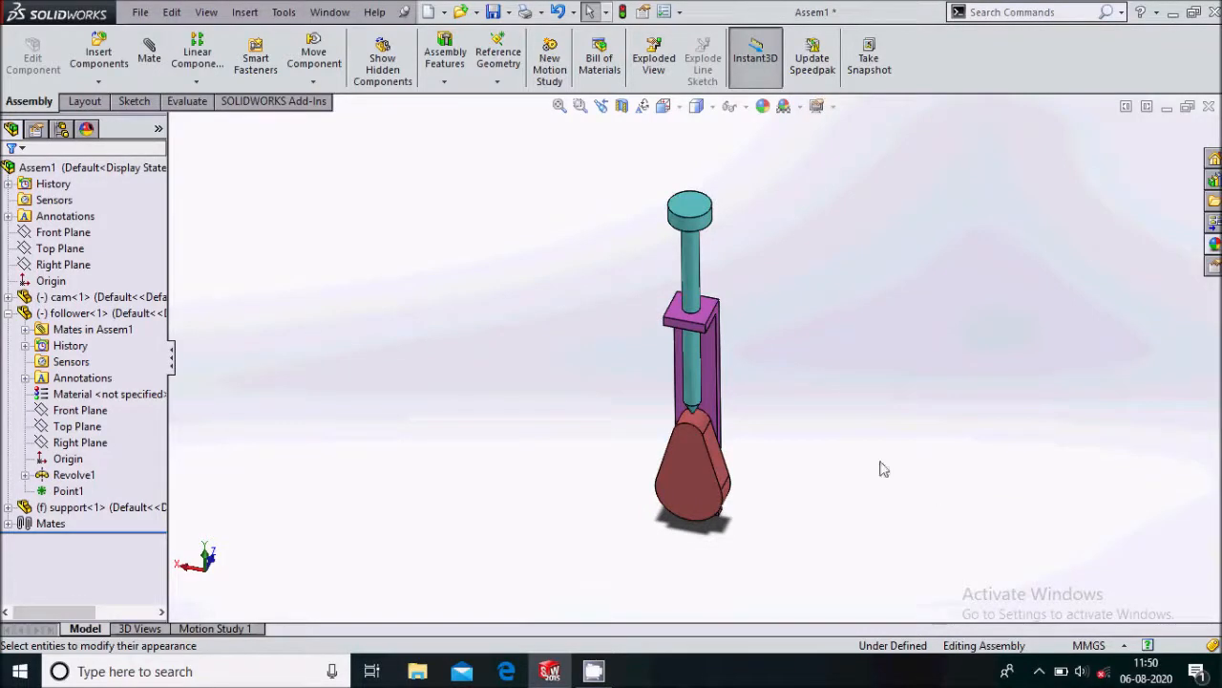
- Open Motion Study 1 and check its motion study properties
click(218, 629)
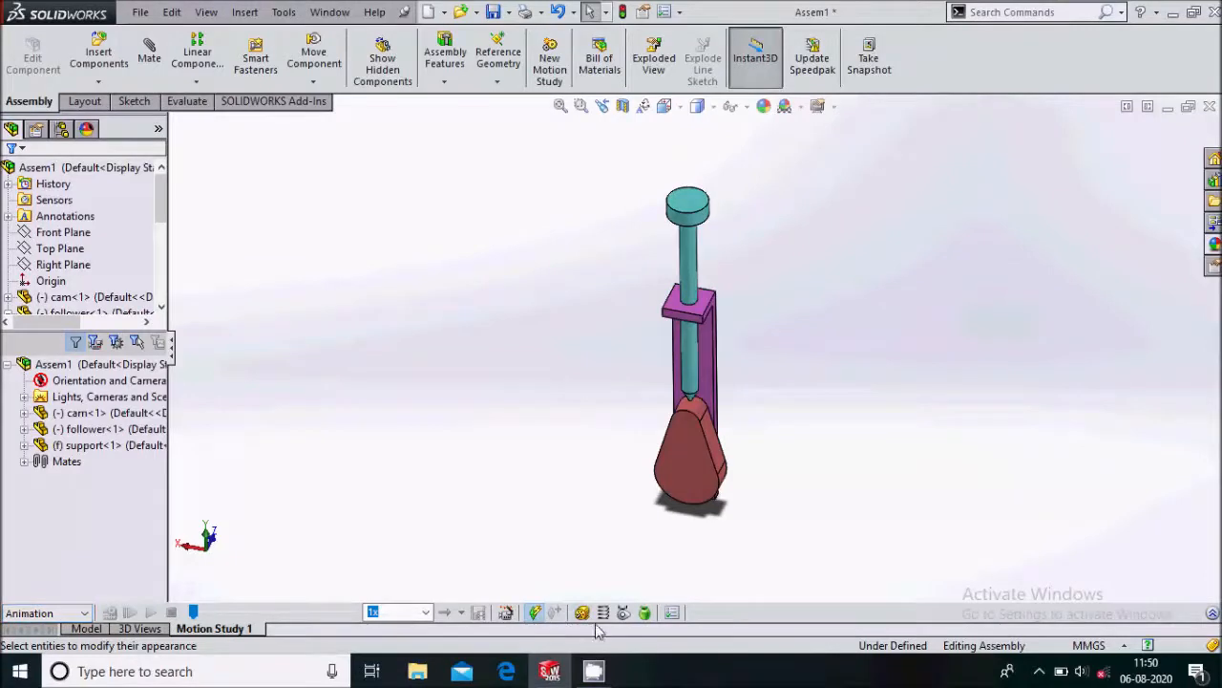
click(136, 344)
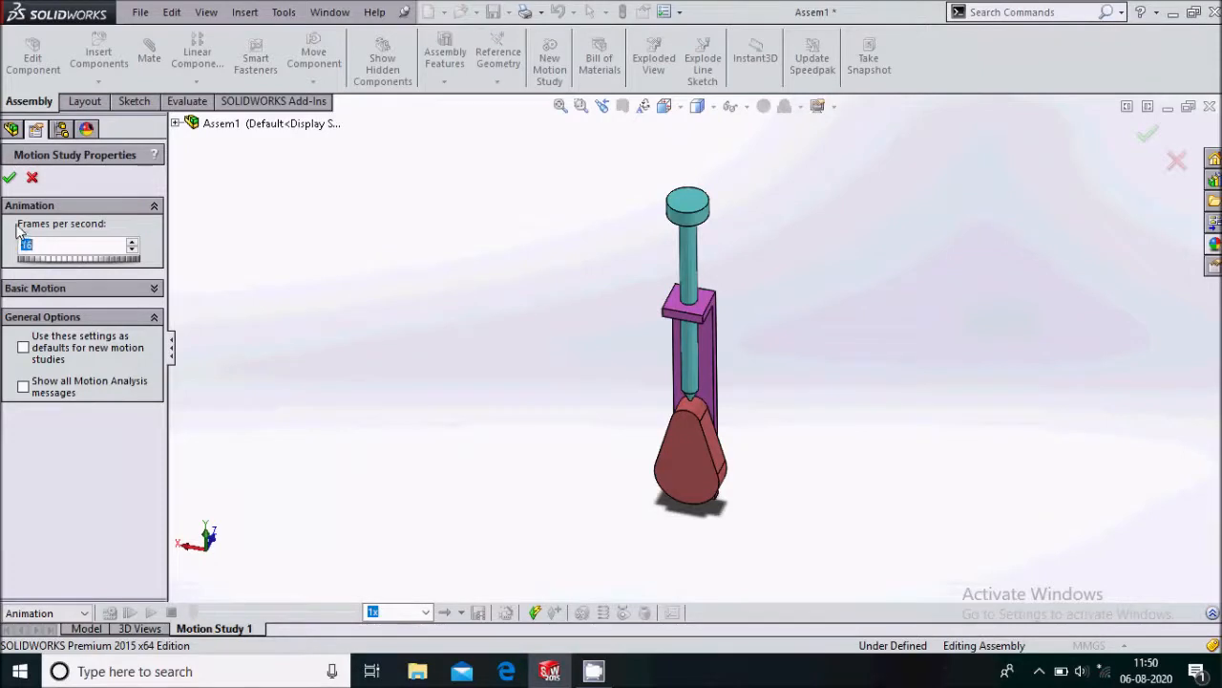
click(10, 178)
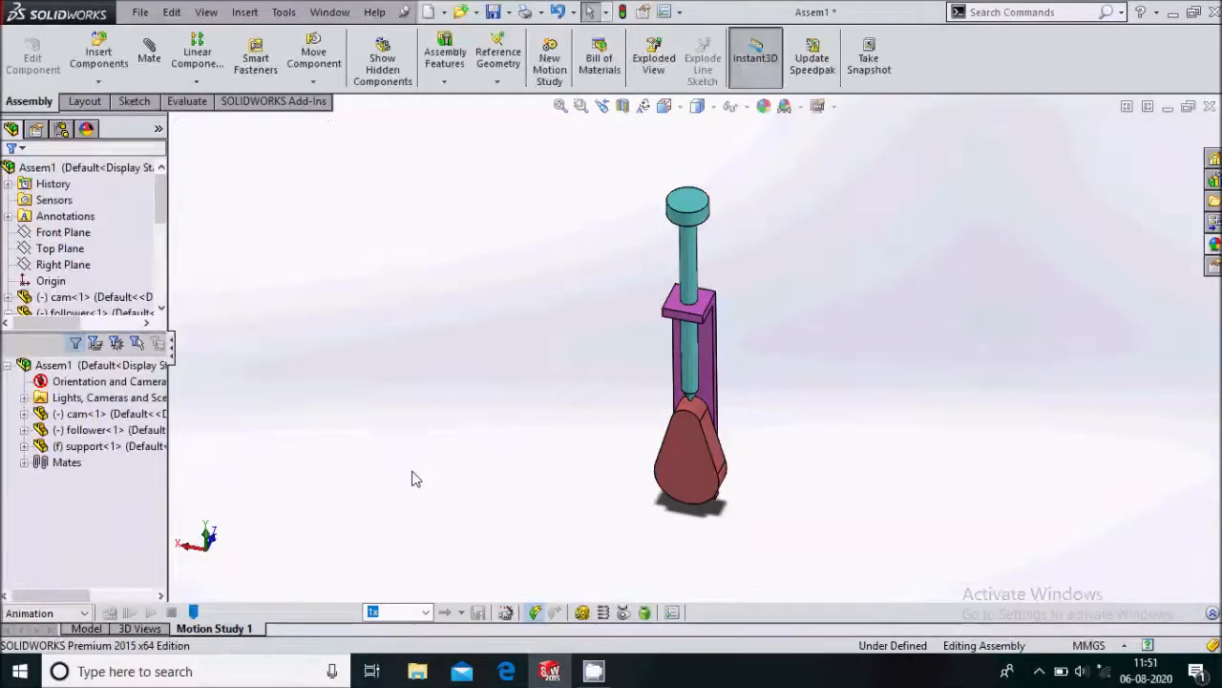
- Add a constant-speed rotary motor of 10 RPM to the cam's rounded lower side face
click(582, 612)
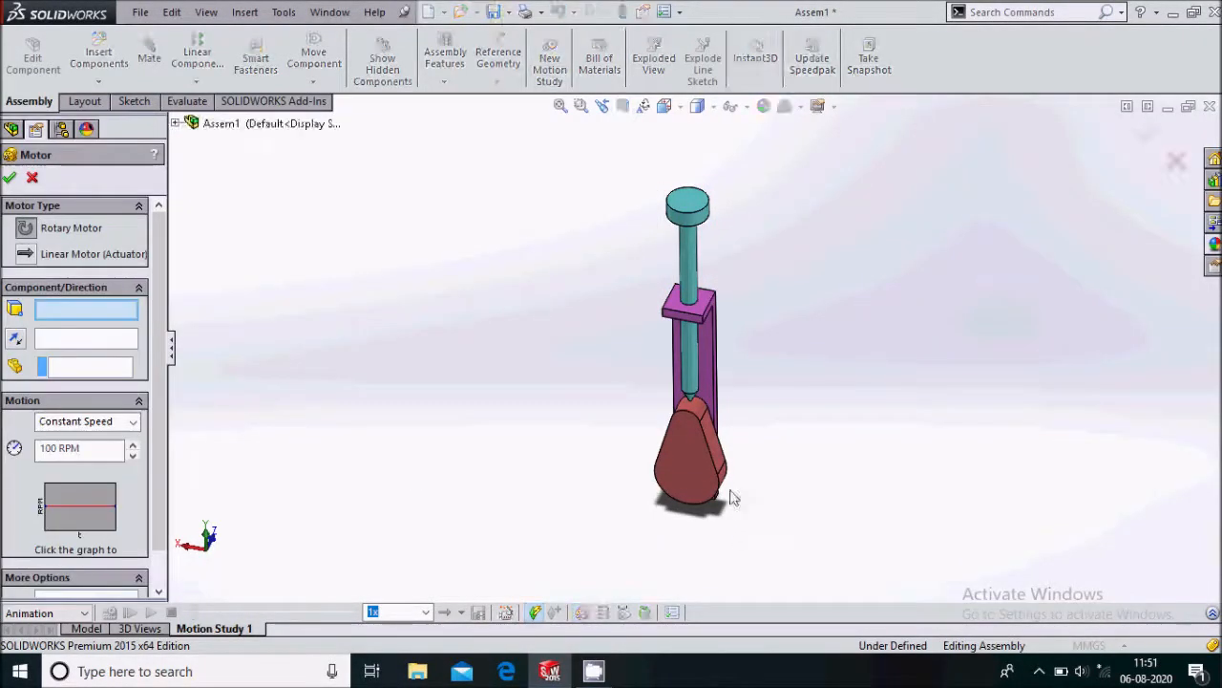
scroll(730, 489, down, 2)
click(721, 469)
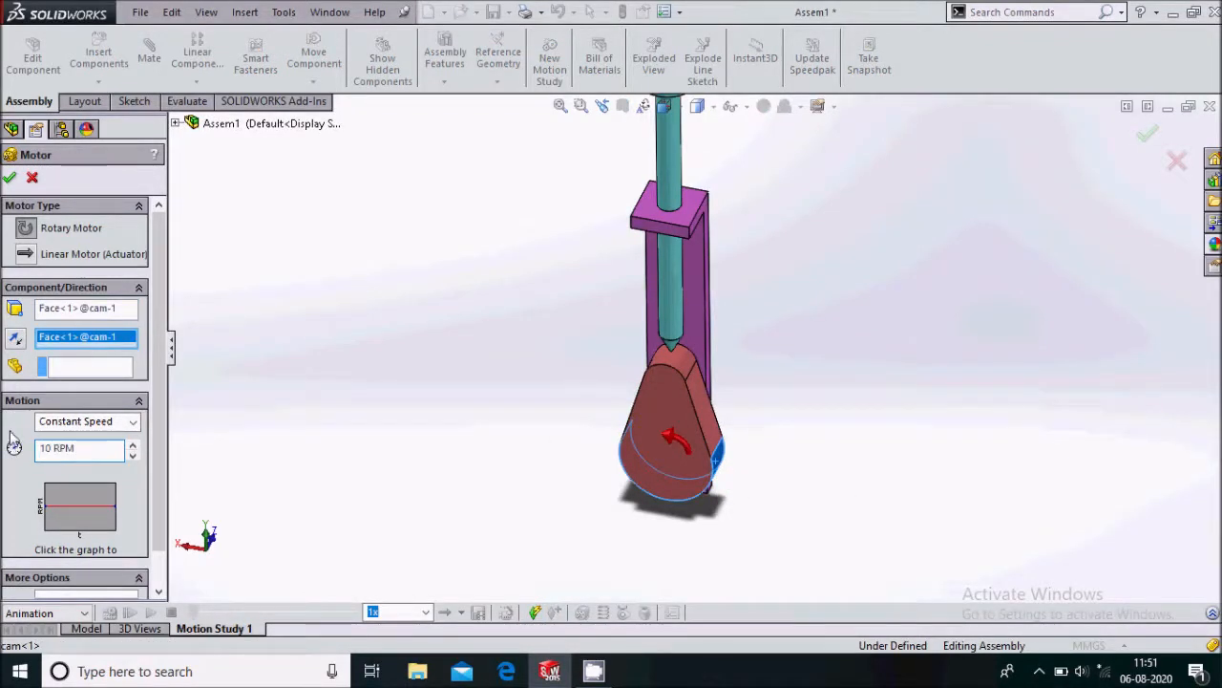
click(9, 178)
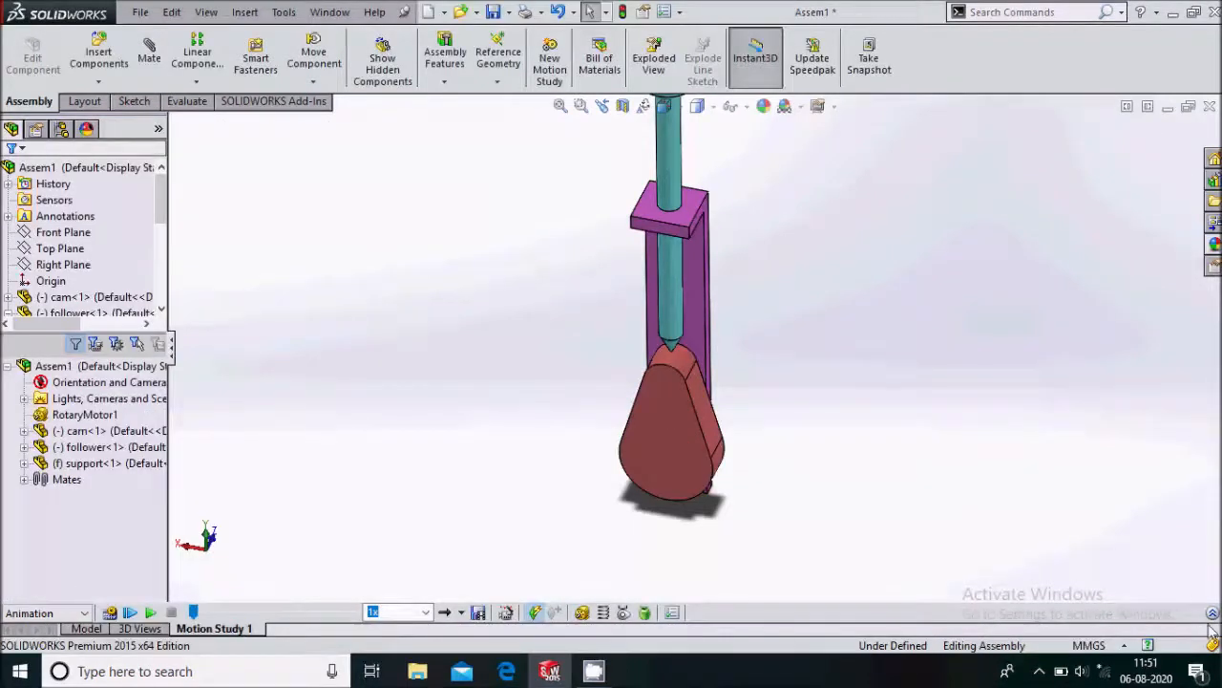
- Expand the motion timeline, extend the study's duration to 12 seconds and collapse the timeline again
click(1212, 613)
drag(508, 441, 735, 444)
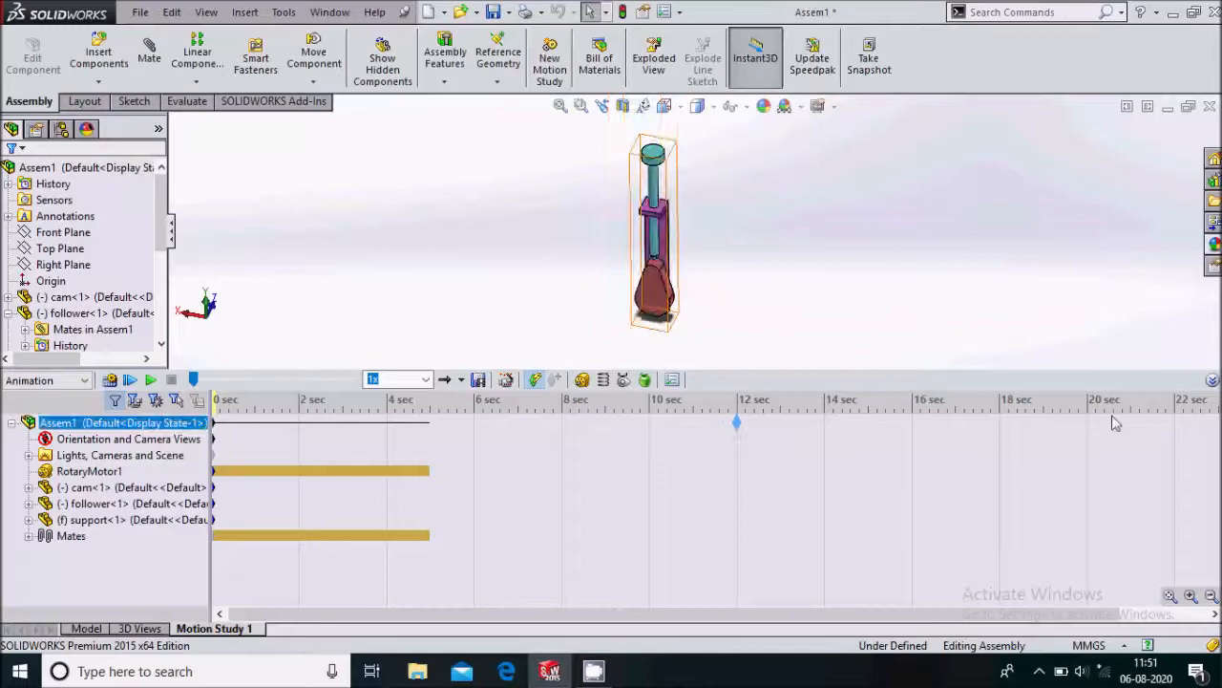
click(1212, 380)
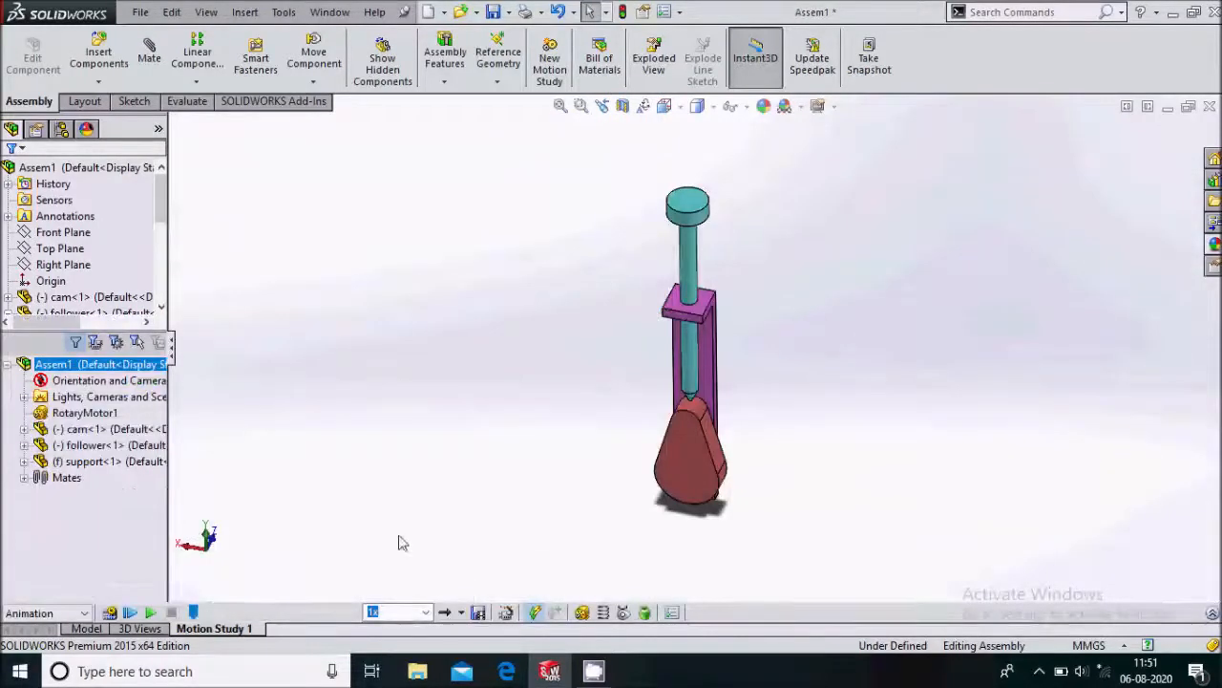
- Calculate the motion study and play the cam and follower animation from the start
click(110, 612)
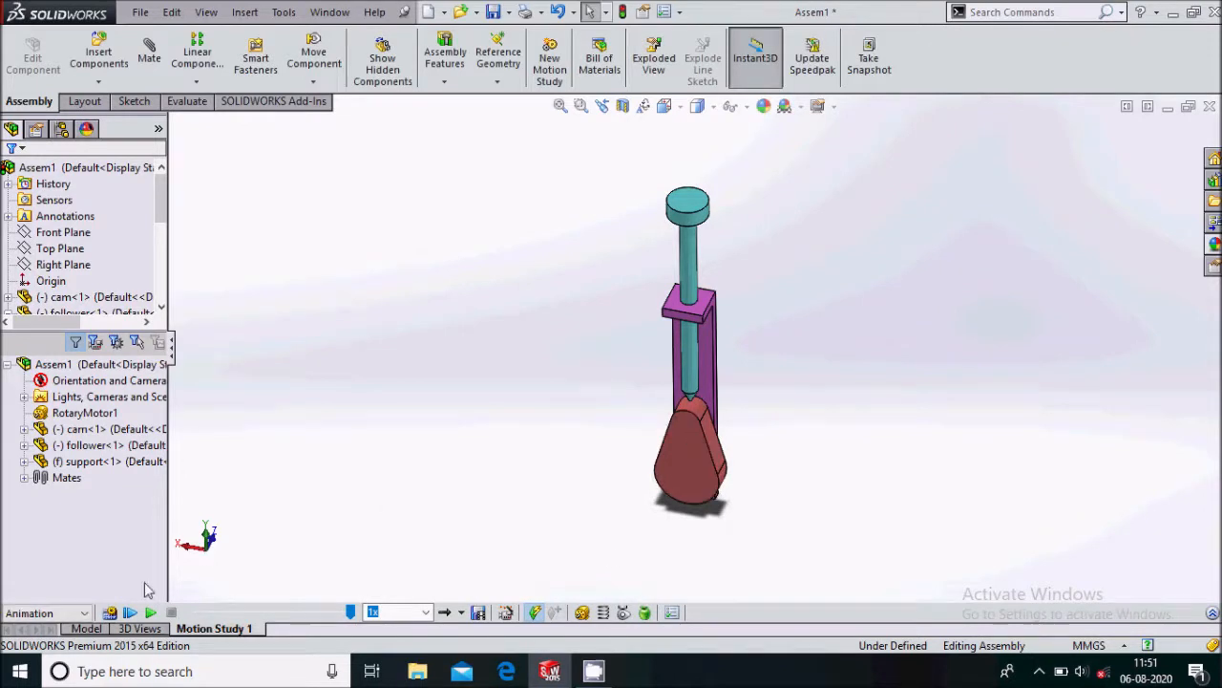
click(132, 613)
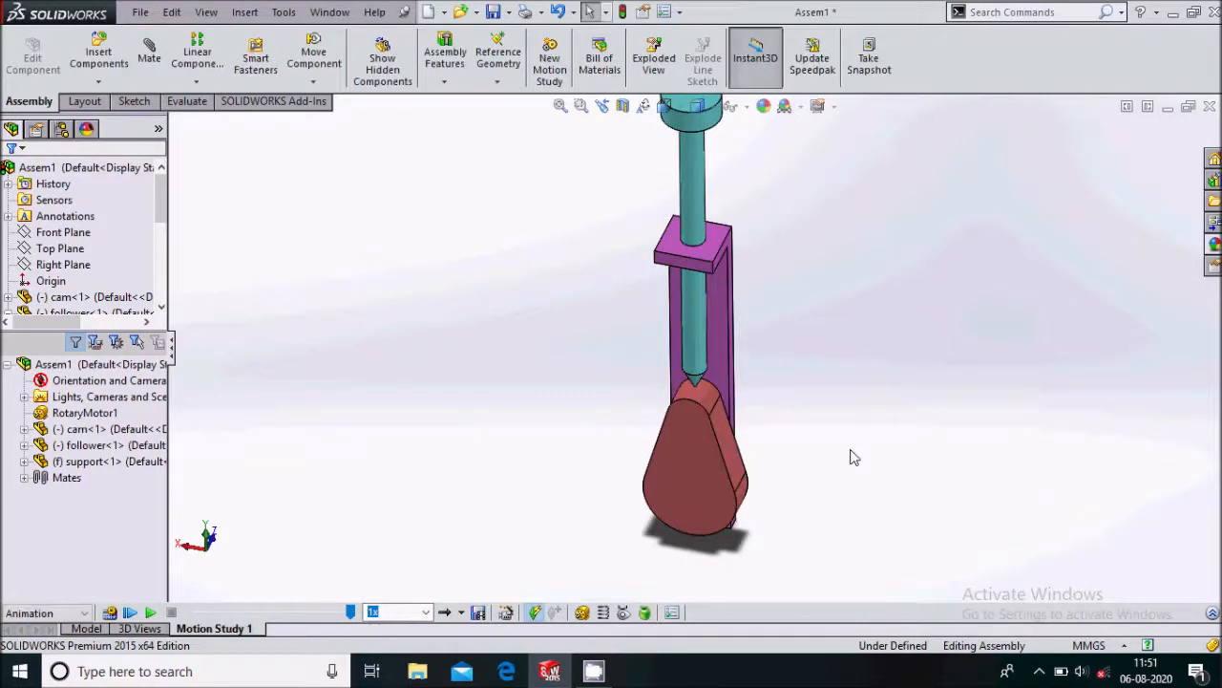
click(1039, 672)
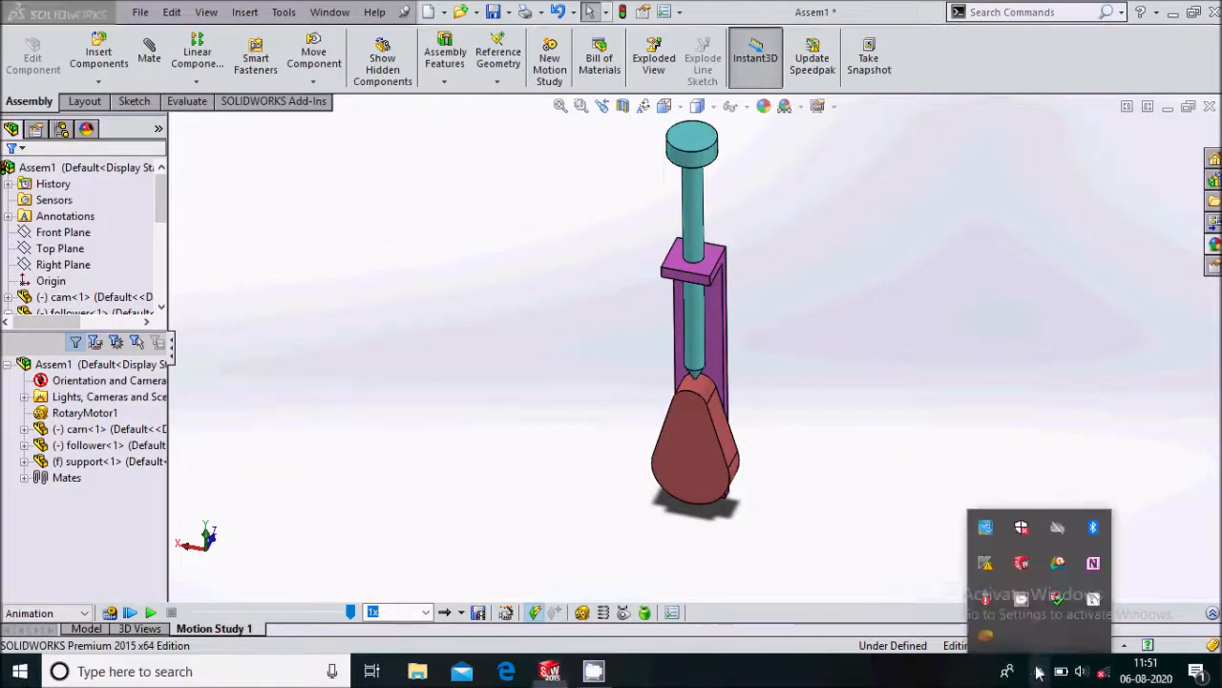